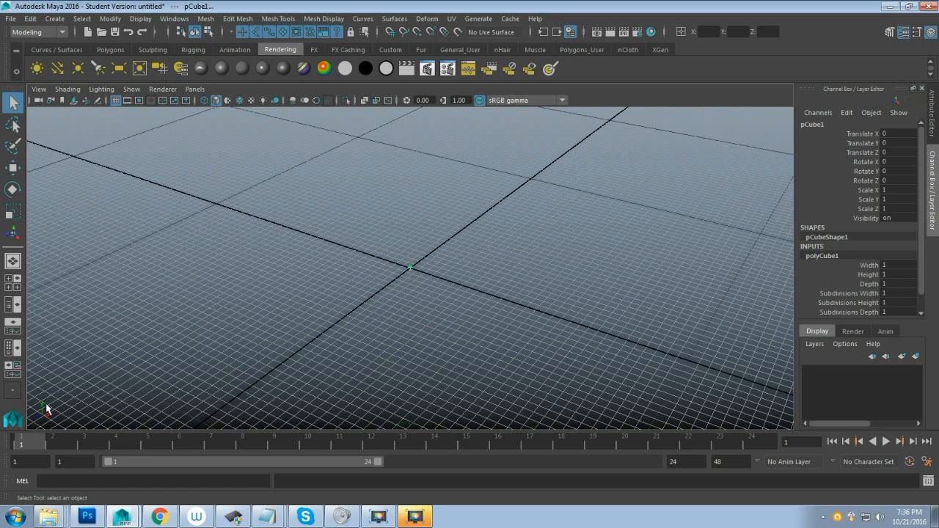
Set the cube's height to 210 and its width to 120
click(886, 266)
click(889, 274)
key(Return)
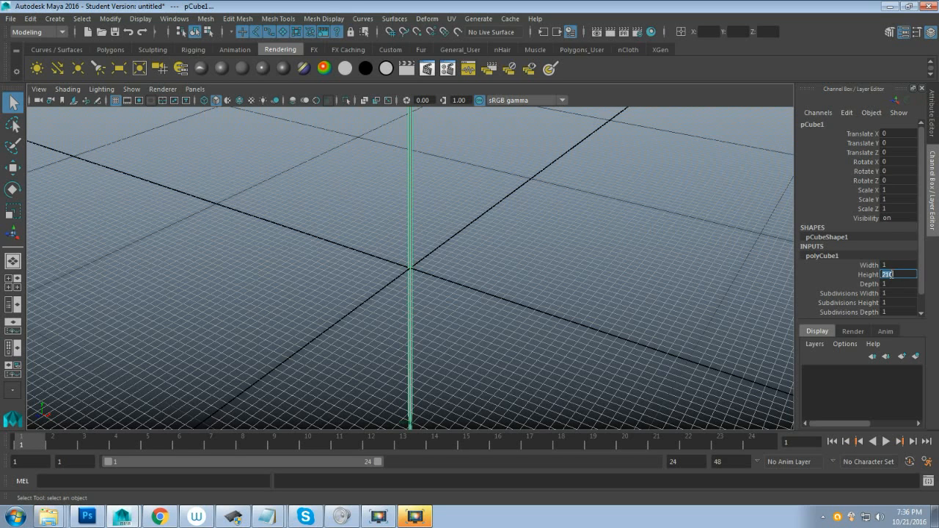
click(893, 265)
scroll(537, 326, down, 10)
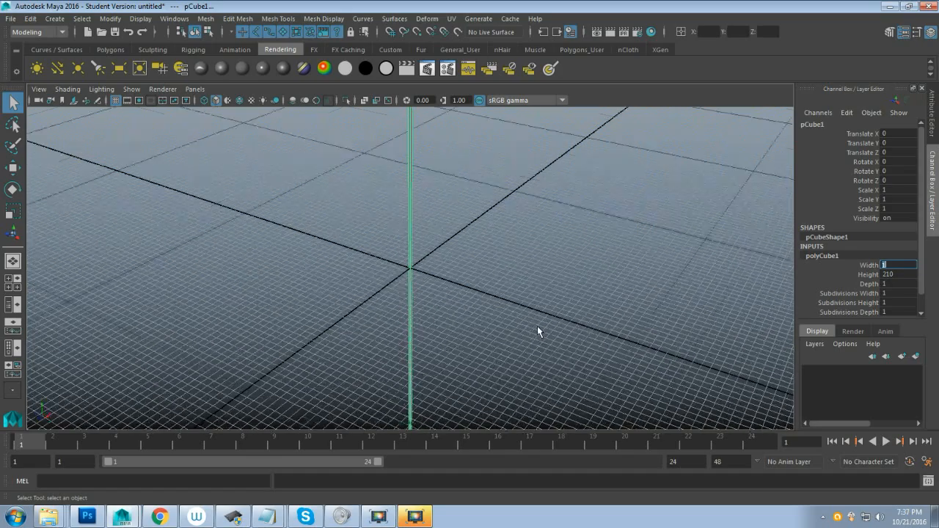
scroll(537, 326, up, 5)
scroll(537, 326, down, 2)
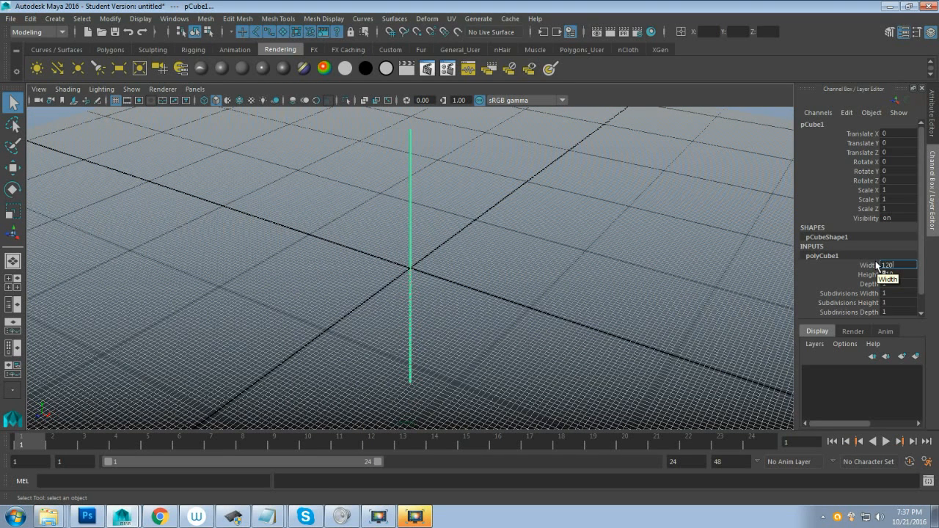
text(120)
key(Return)
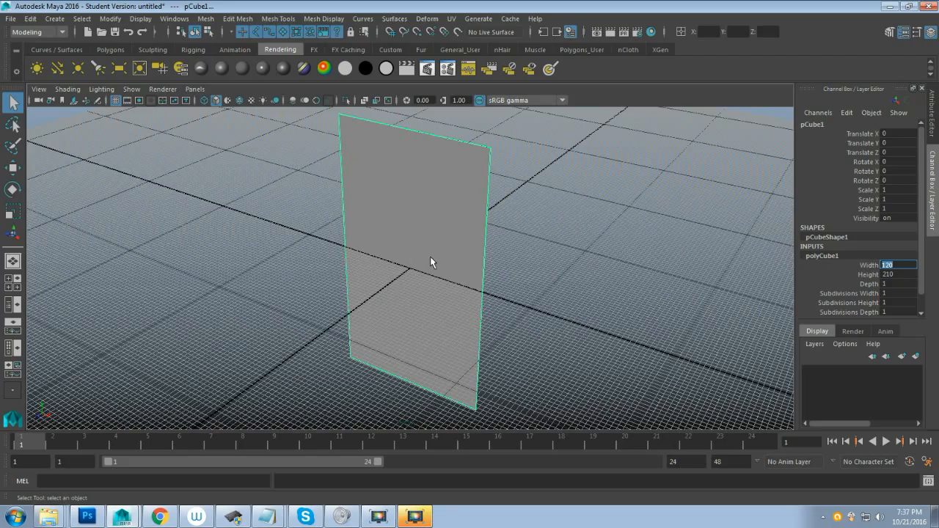
Set the cube's depth to 8 to make a thin door panel
mouse_move(480, 281)
alt+mouse_down()
mouse_move(398, 264)
mouse_move(442, 264)
mouse_move(476, 288)
mouse_move(492, 279)
alt+mouse_up()
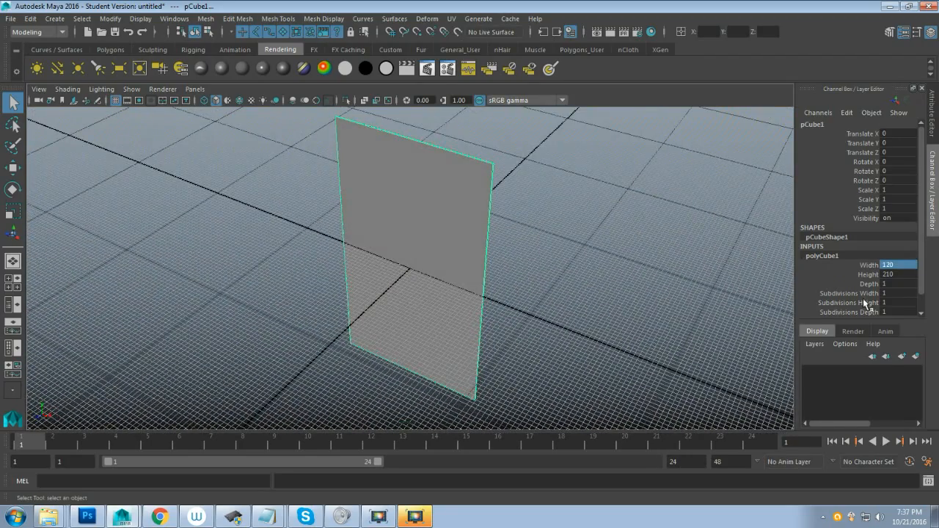
double_click(886, 284)
text(8)
key(Return)
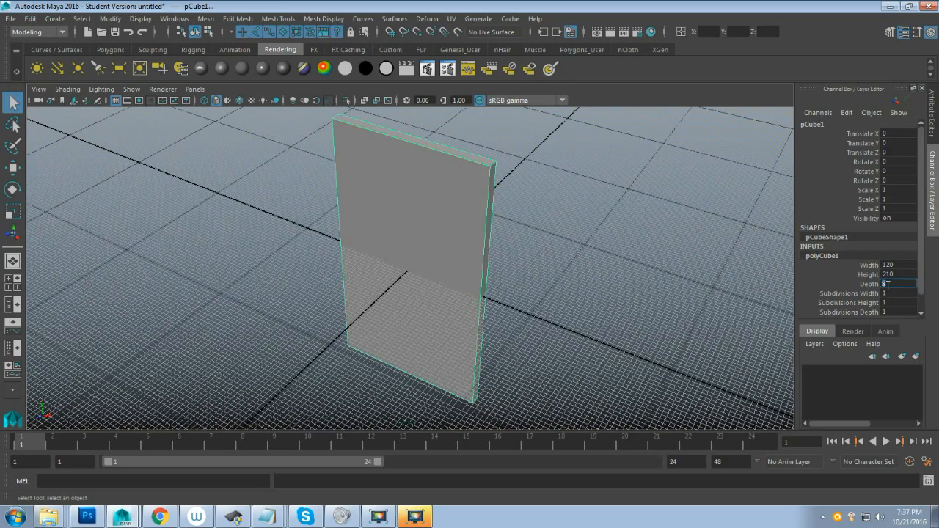
Raise the door panel by setting its Translate Y to 105
alt+drag(523, 246, 403, 251)
scroll(402, 250, down, 6)
alt+middle_drag(406, 263, 398, 236)
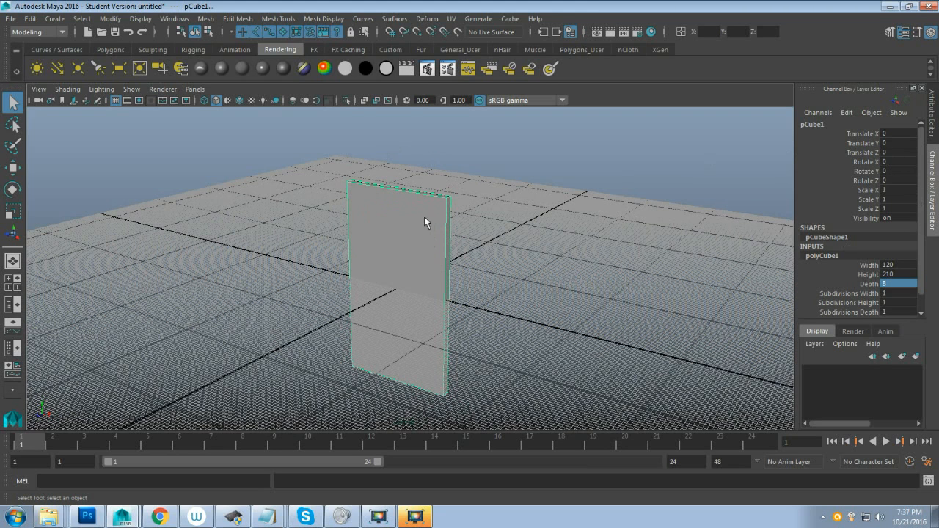
click(860, 143)
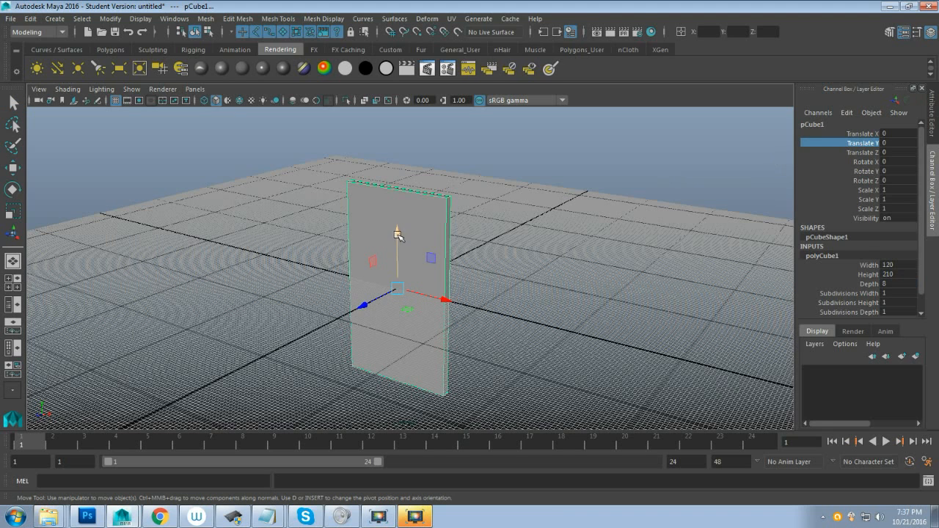
double_click(885, 143)
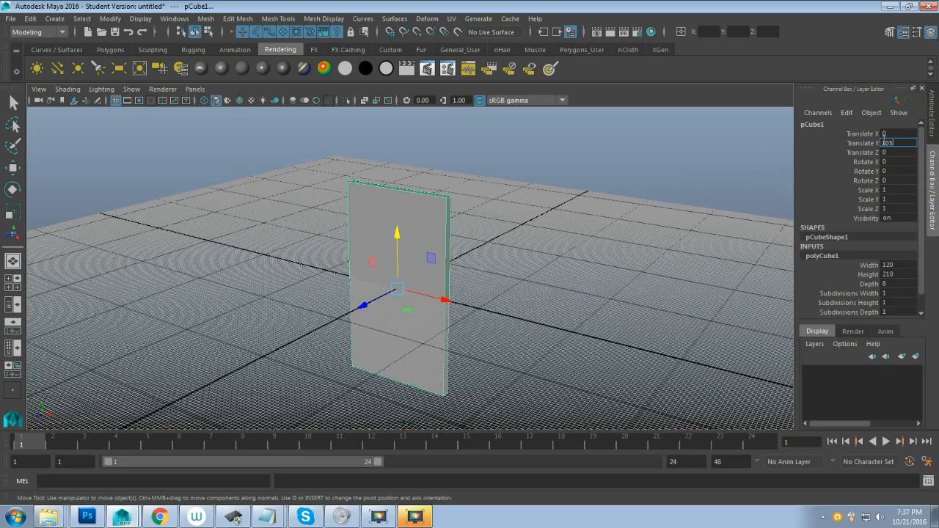
text(105)
key(Return)
Duplicate the door panel and scale the copy uniformly to about 1.156
alt+middle_drag(461, 274, 478, 326)
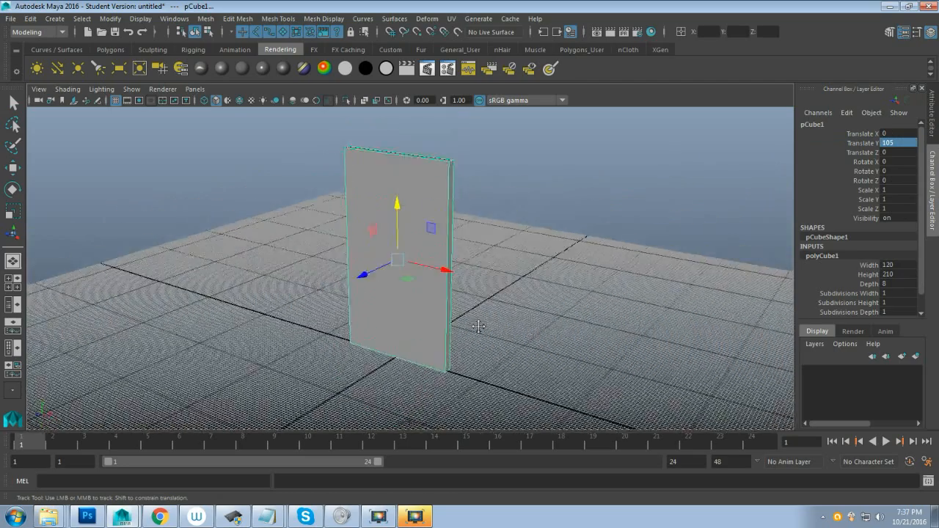
alt+drag(478, 325, 440, 347)
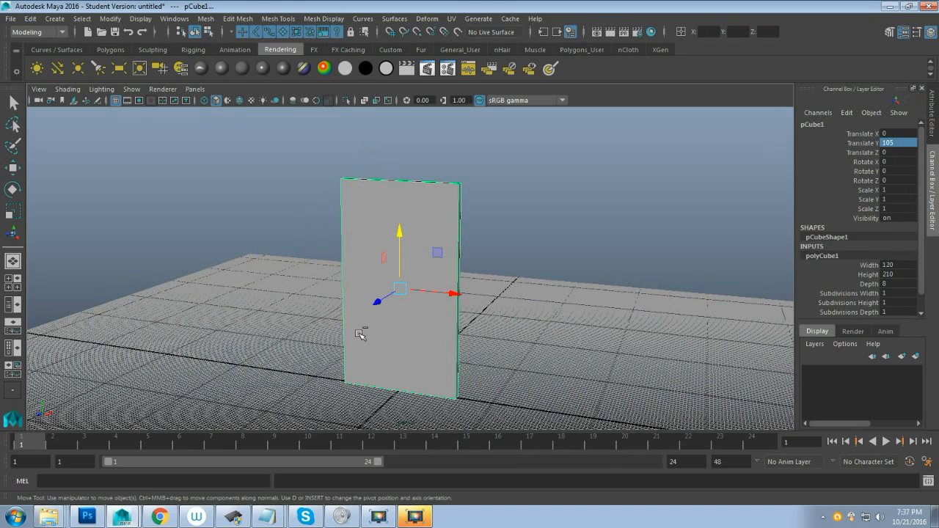
key(ctrl+d)
key(q)
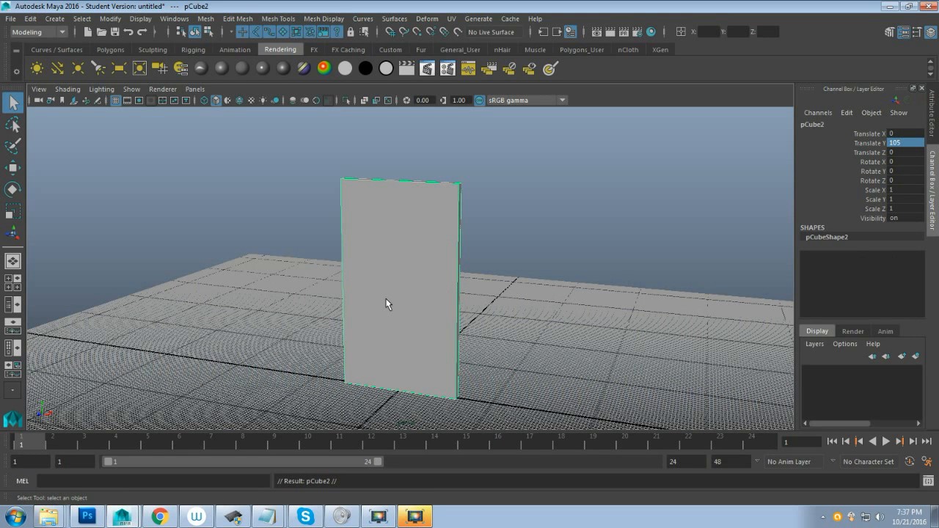
key(r)
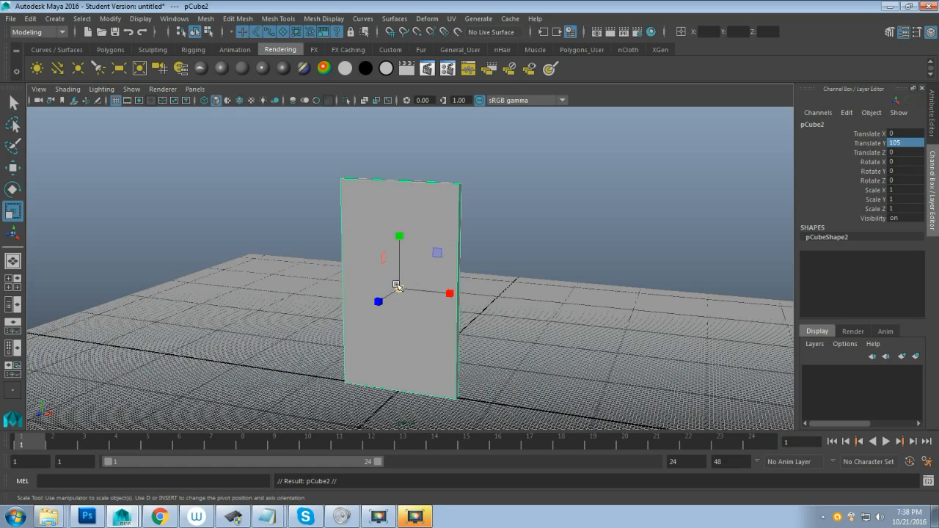
drag(396, 286, 417, 288)
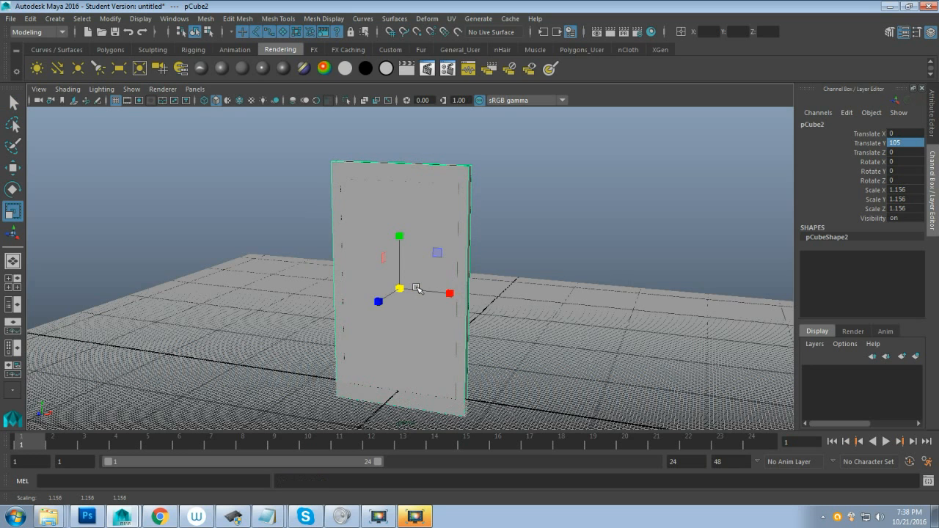
Insert three edge loops on the enlarged copy: vertical ones near both sides and a horizontal one near the top
key(4)
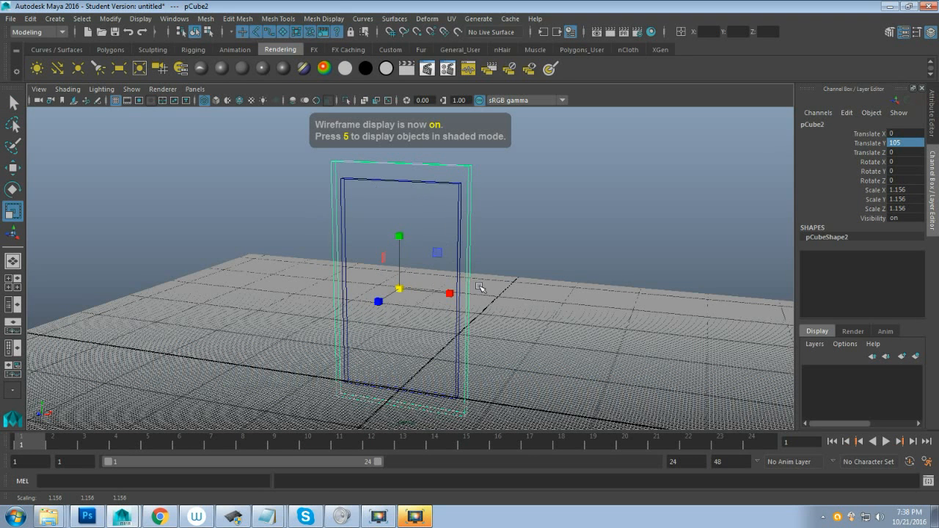
key(space)
key(space)
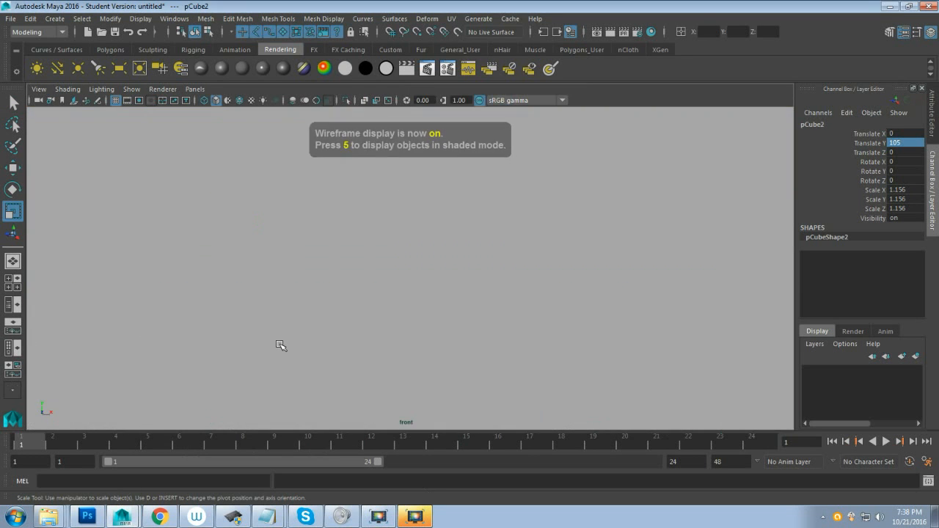
scroll(357, 335, down, 8)
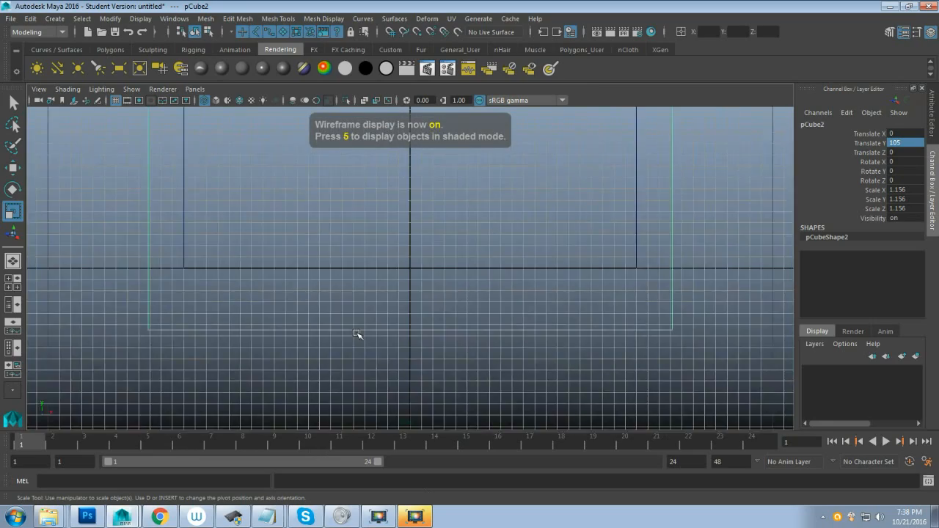
alt+middle_drag(395, 269, 360, 393)
scroll(372, 358, down, 4)
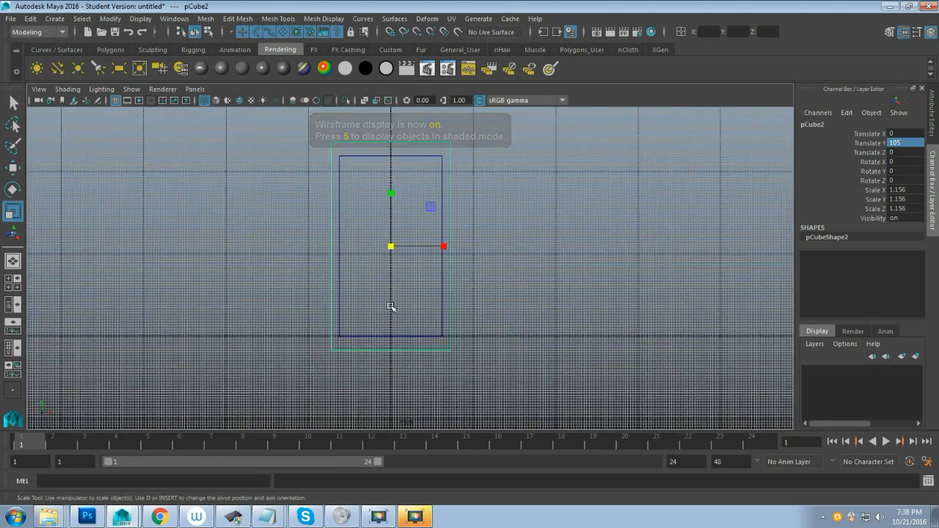
alt+middle_drag(390, 306, 372, 357)
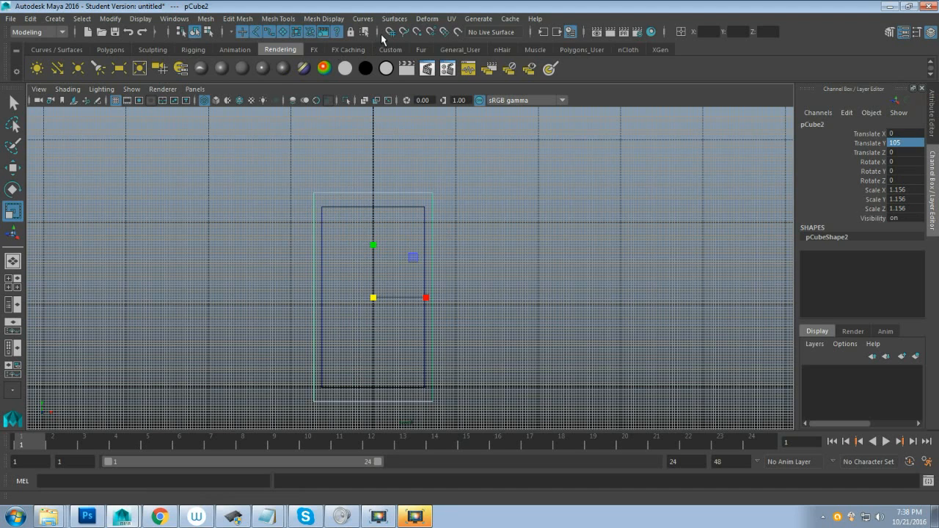
click(278, 19)
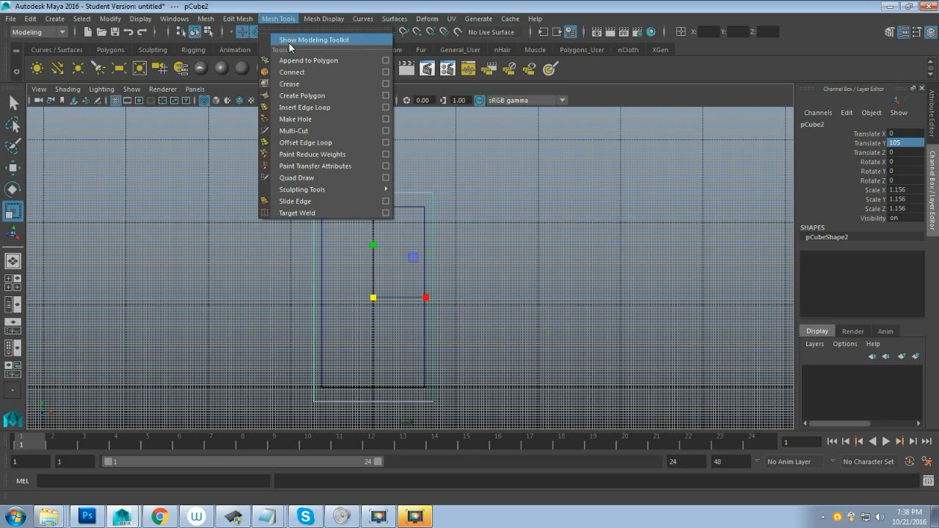
click(365, 108)
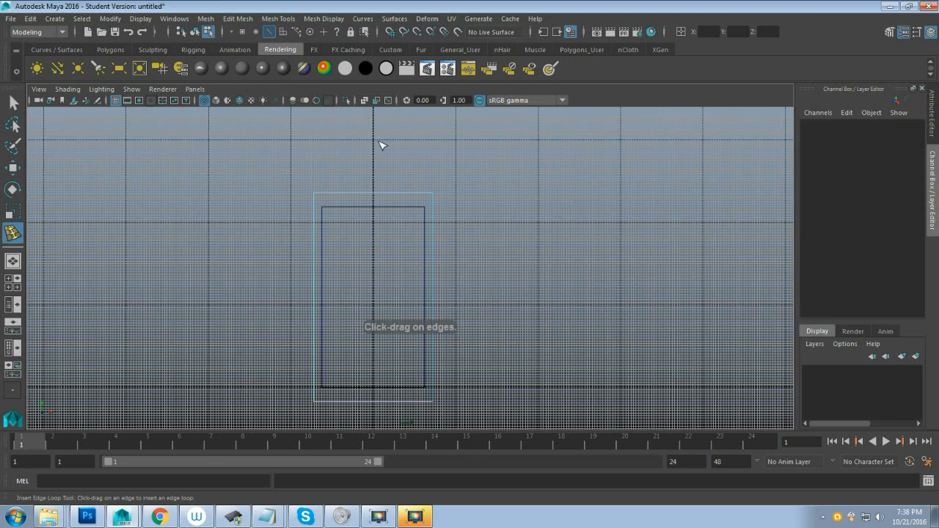
click(425, 196)
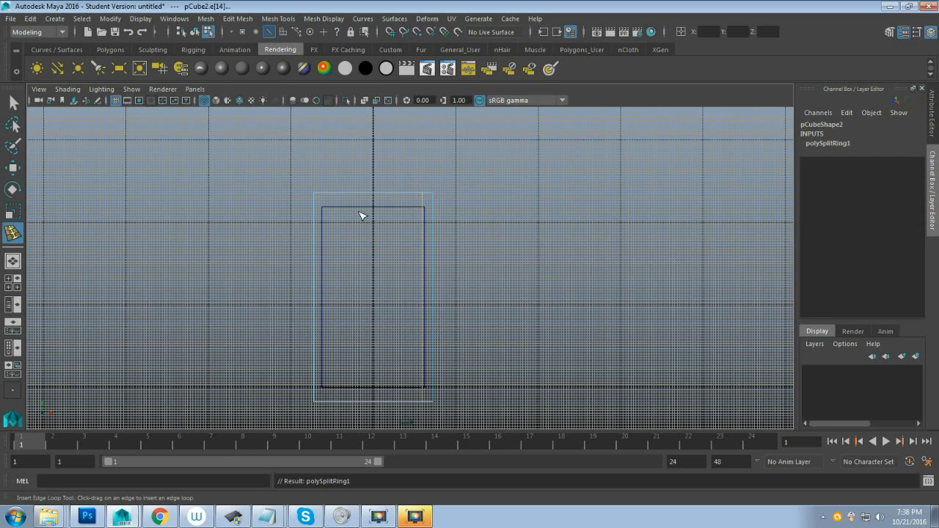
click(329, 195)
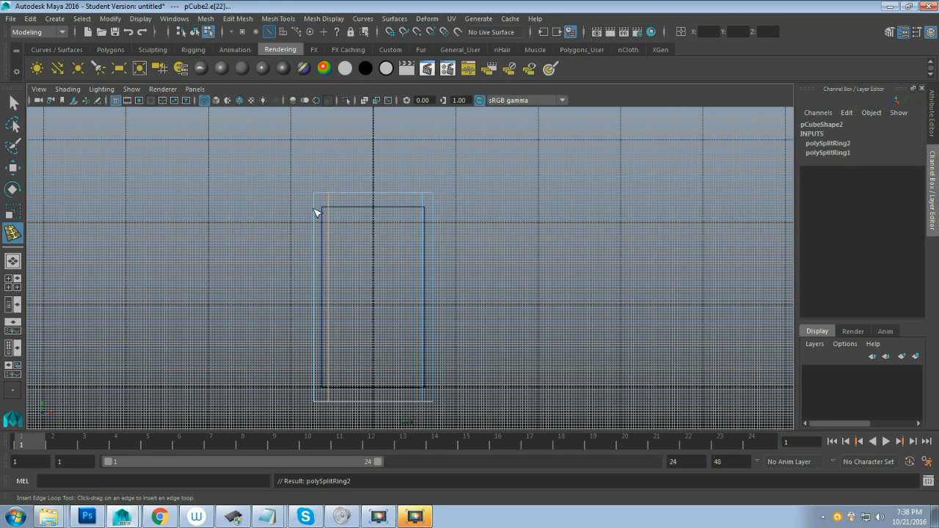
click(316, 212)
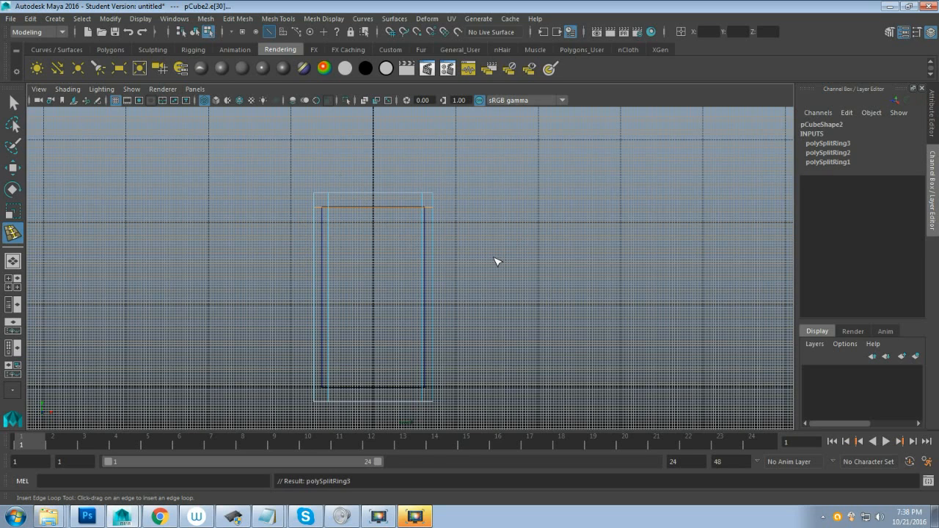
key(q)
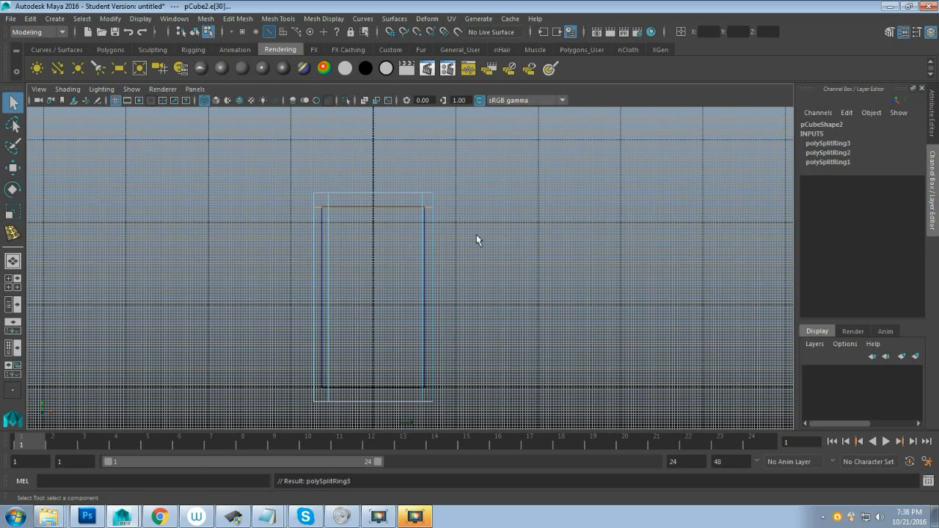
Select the copy's bottom vertices and grid-snap them up to the ground line at Y 0
key(F9)
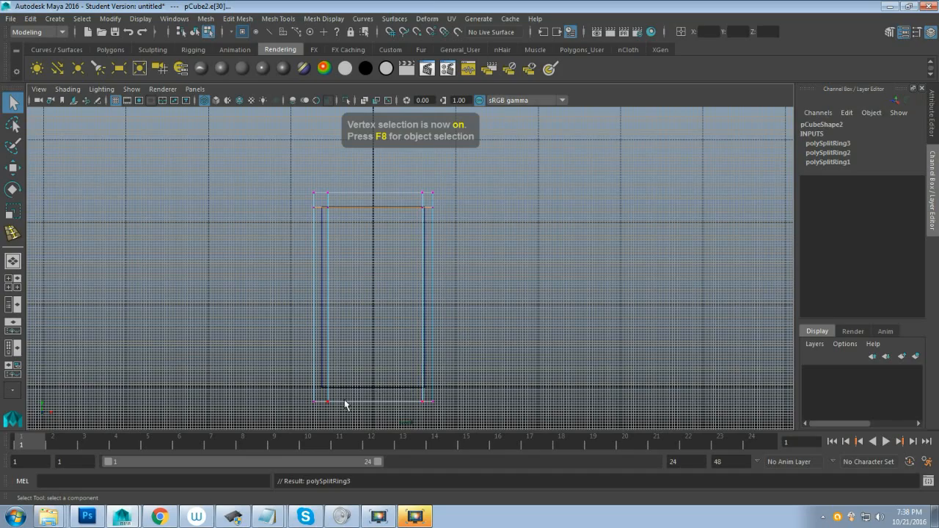
alt+middle_drag(448, 374, 363, 341)
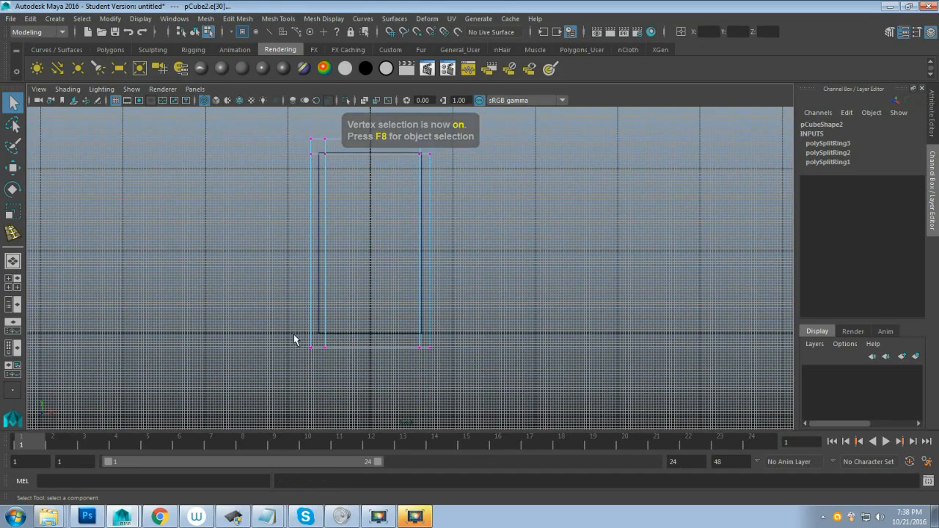
drag(295, 336, 464, 376)
scroll(465, 377, up, 5)
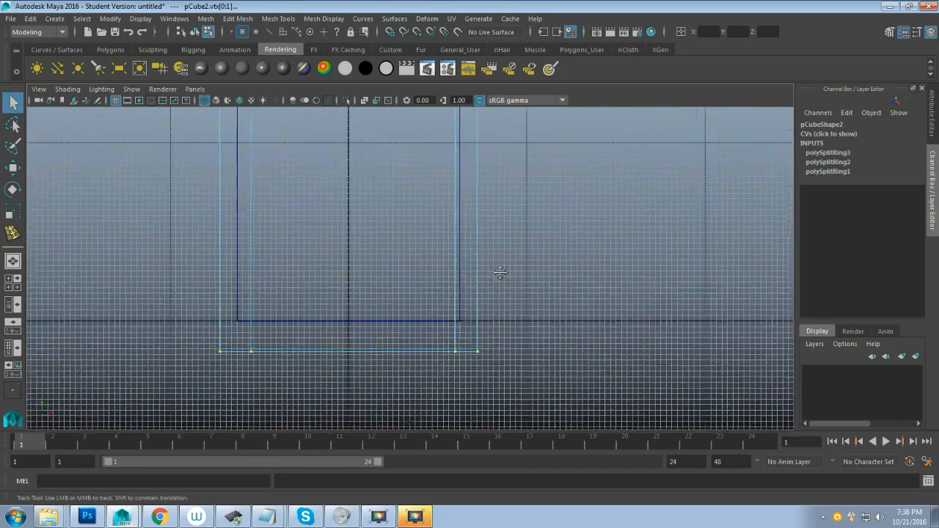
scroll(496, 373, up, 2)
key(w)
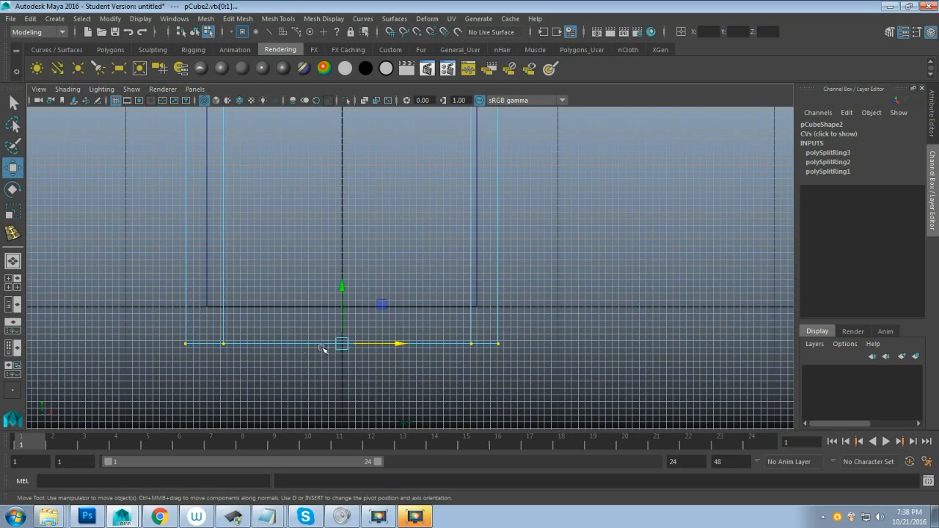
key(x)
drag(342, 288, 342, 290)
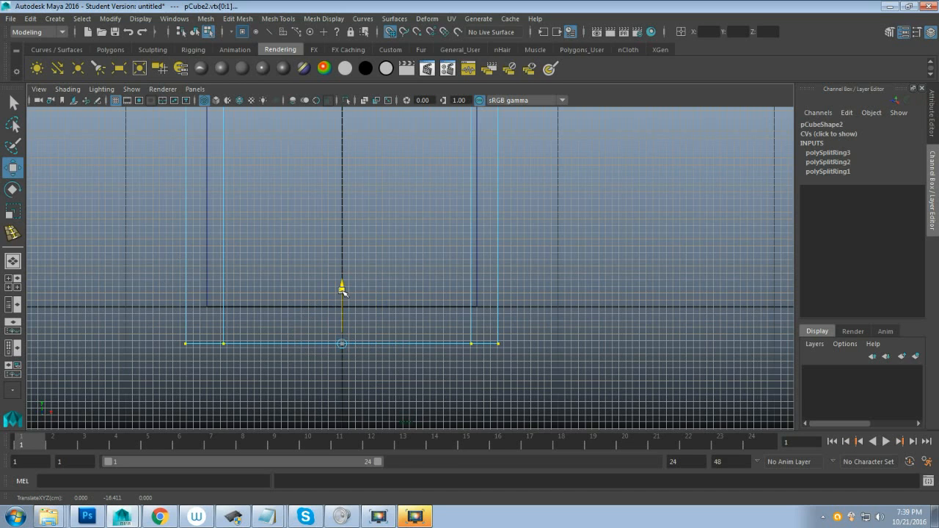
key(x)
drag(345, 289, 342, 256)
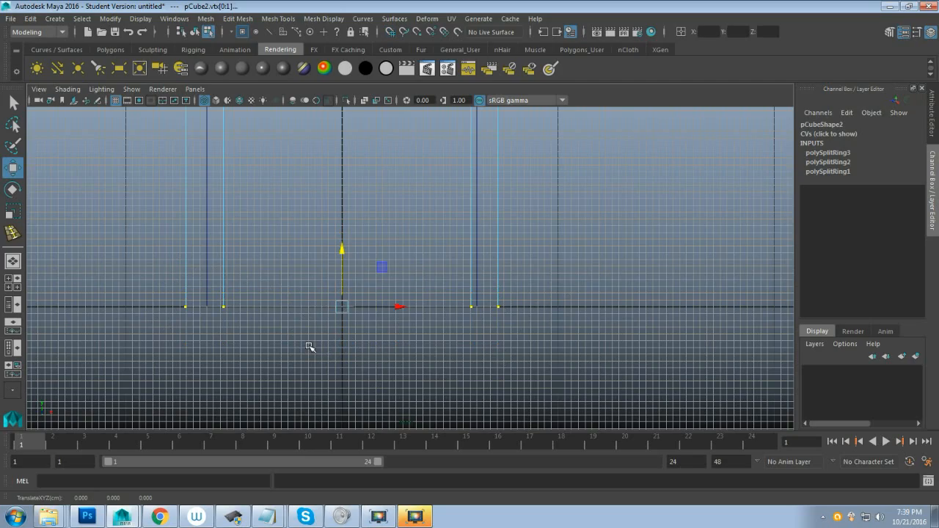
Select the horizontal loop's vertices and grid-snap them to height 210, level with the door's top
alt+middle_drag(290, 333, 281, 417)
scroll(314, 317, down, 3)
scroll(314, 317, down, 2)
alt+middle_drag(369, 210, 325, 348)
scroll(325, 312, up, 4)
alt+middle_drag(259, 283, 360, 335)
scroll(340, 308, up, 3)
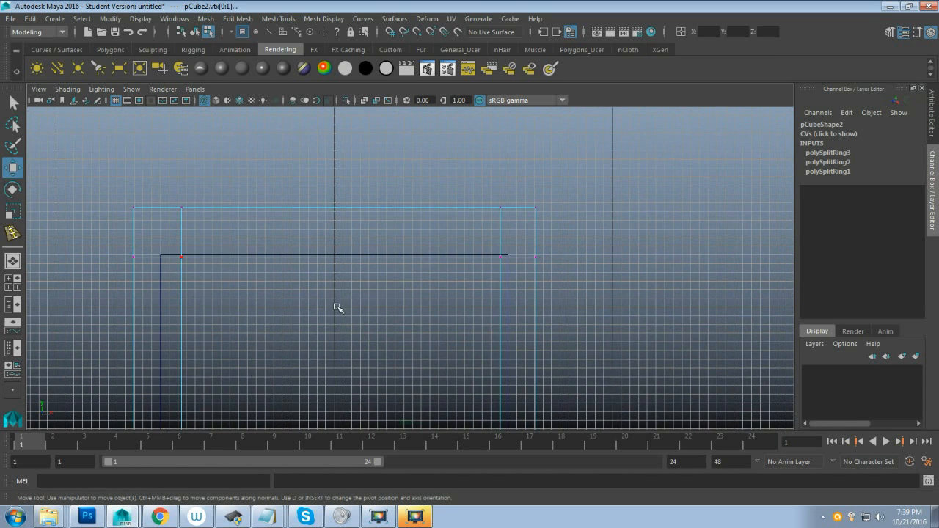
drag(117, 236, 540, 274)
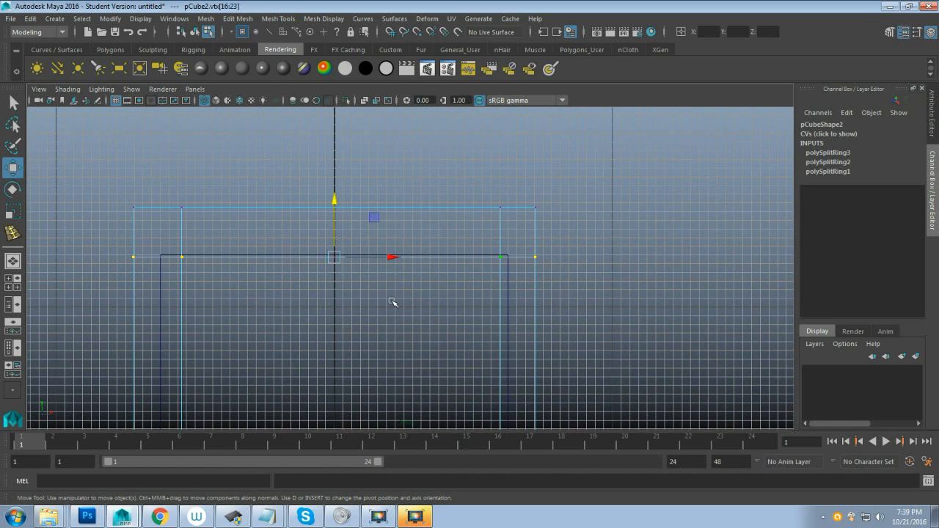
key(x)
drag(334, 221, 331, 258)
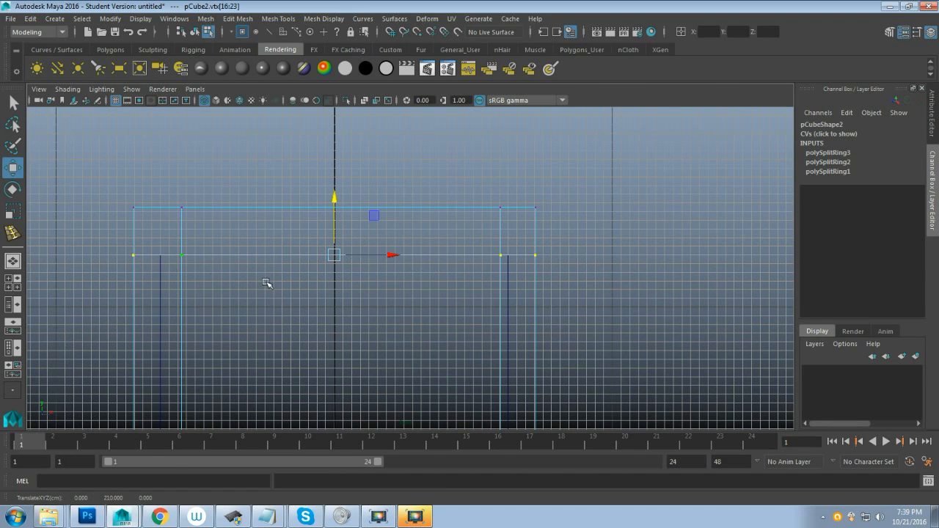
Select the copy's left inner vertical loop vertices and grid-snap them to X -60
scroll(267, 285, down, 4)
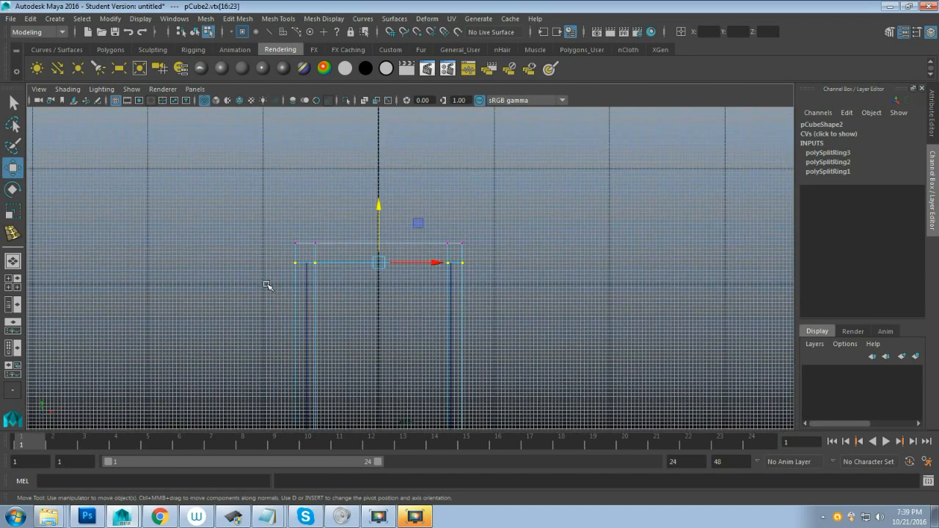
alt+middle_drag(330, 323, 320, 218)
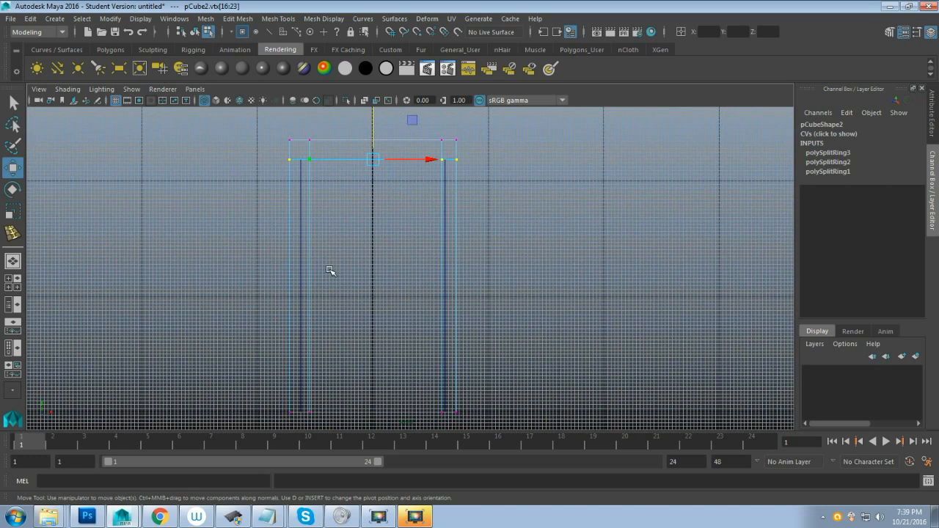
drag(262, 133, 283, 188)
drag(316, 132, 305, 437)
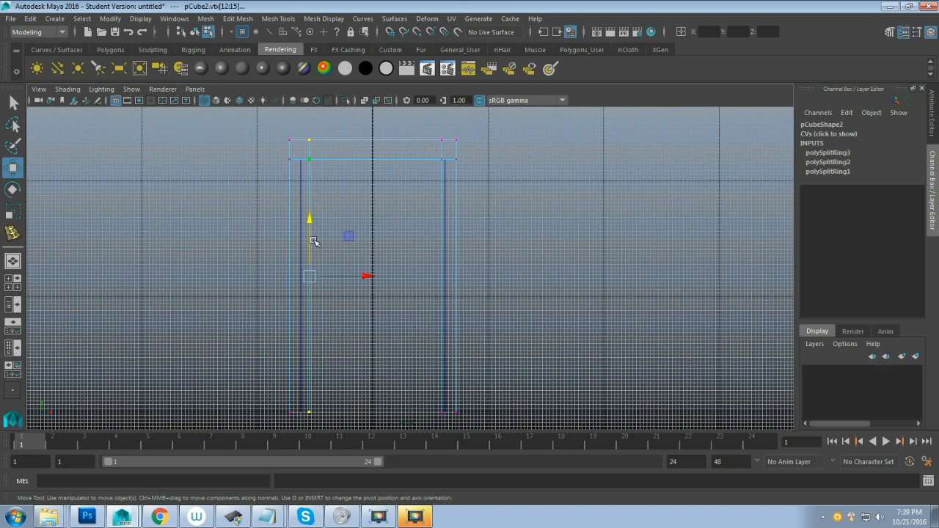
key(x)
drag(360, 273, 304, 318)
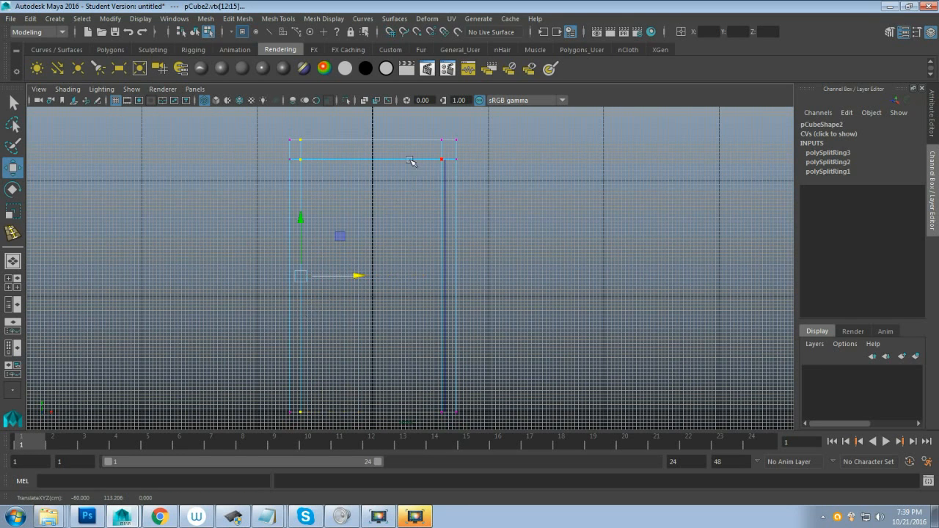
Select the copy's right inner vertical loop vertices and grid-snap them to X 60
drag(420, 126, 446, 426)
key(x)
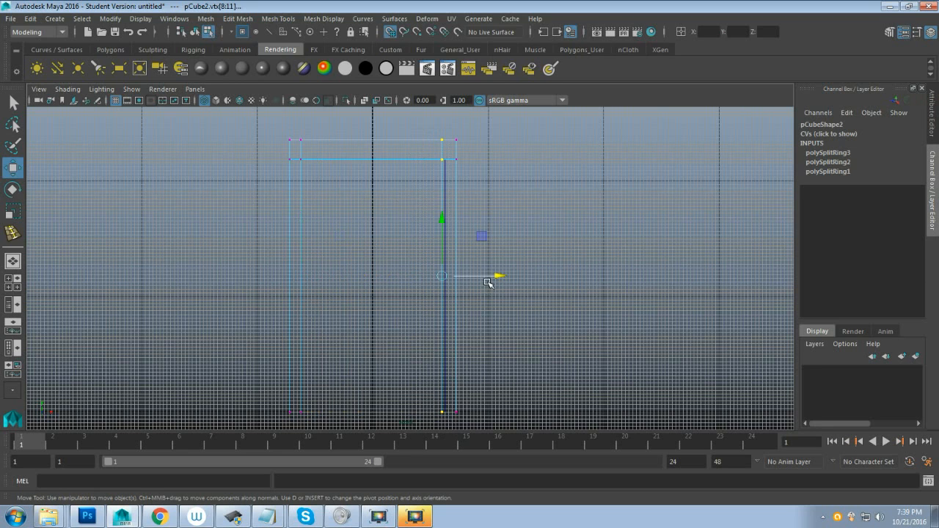
drag(491, 276, 444, 316)
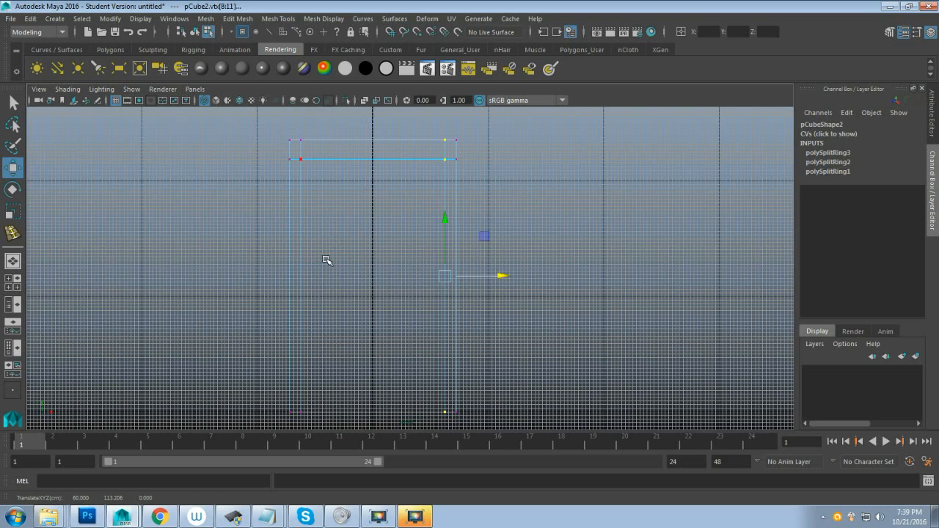
Select the copy's left outer vertices and grid-snap them outward to X -75
drag(275, 125, 298, 432)
scroll(297, 320, up, 3)
scroll(298, 320, up, 5)
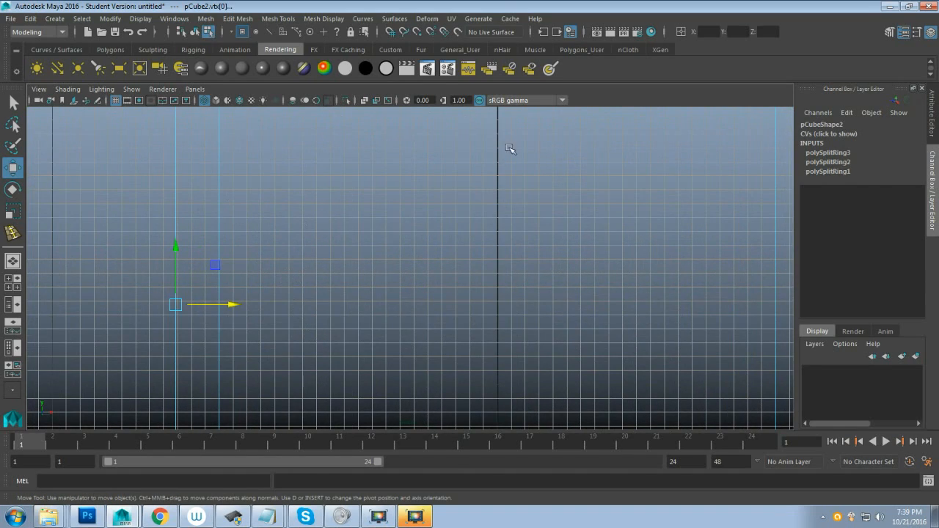
click(153, 20)
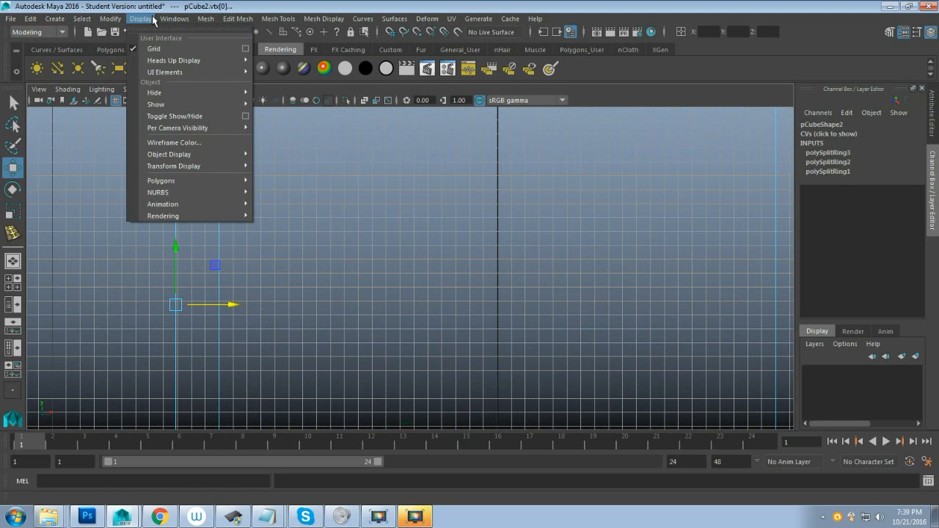
click(246, 50)
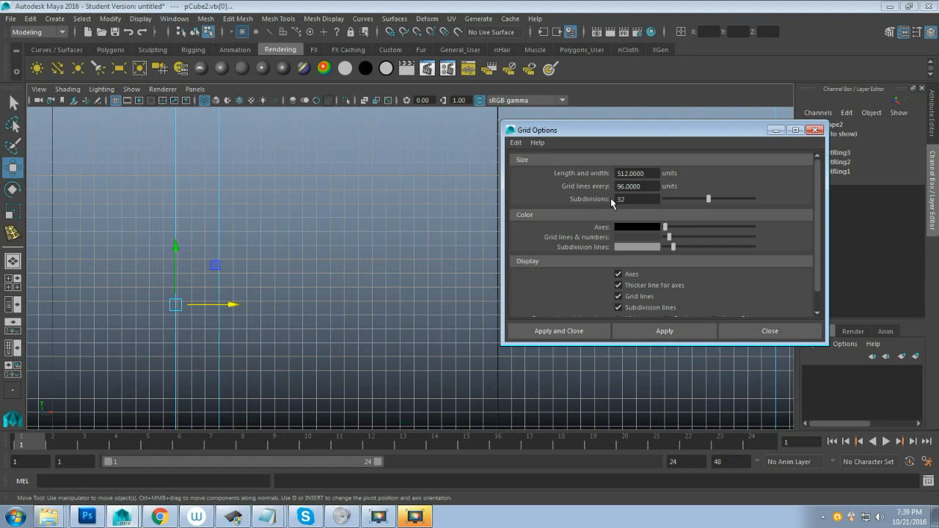
click(764, 331)
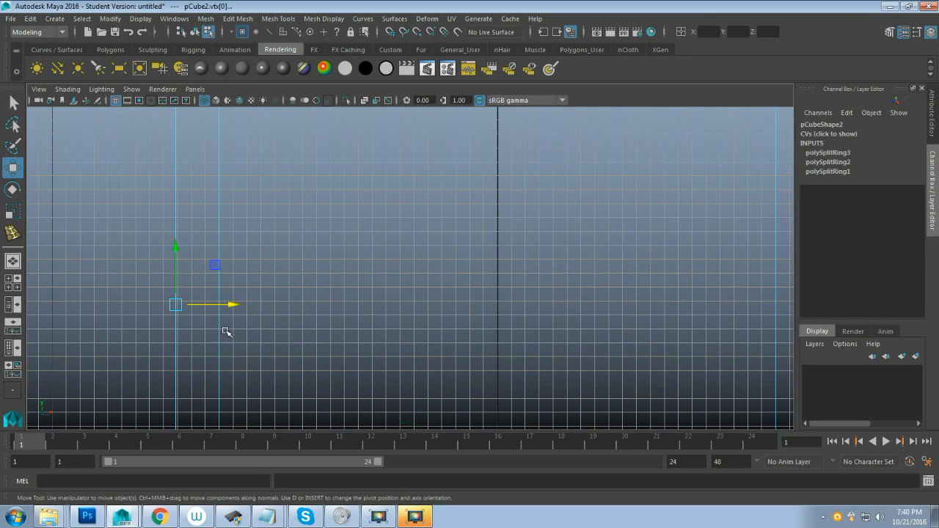
drag(232, 307, 150, 325)
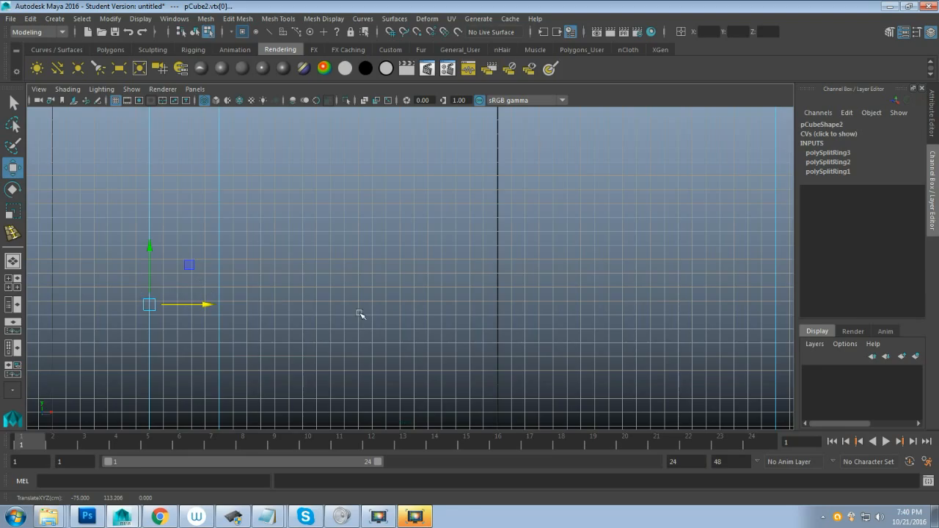
Select the copy's right outer vertices and grid-snap them outward to X 75
scroll(360, 315, down, 6)
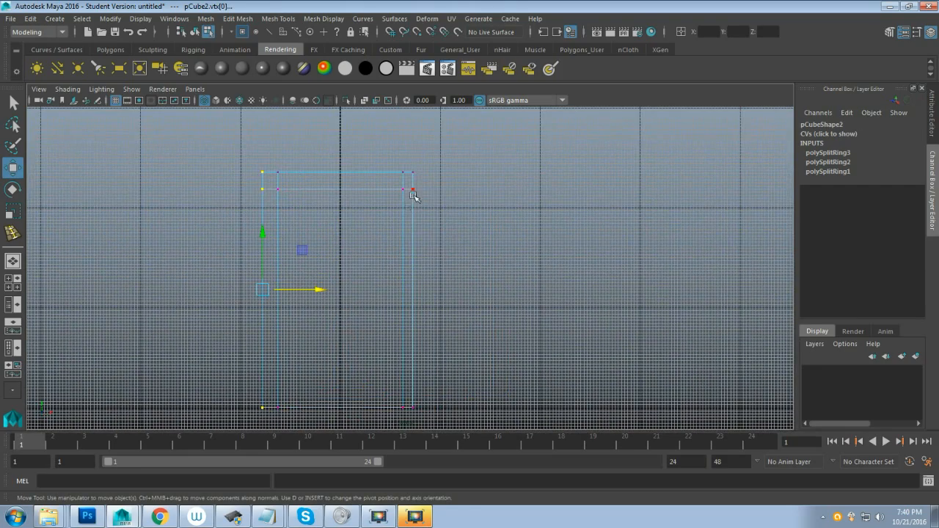
drag(409, 159, 461, 421)
scroll(434, 309, up, 5)
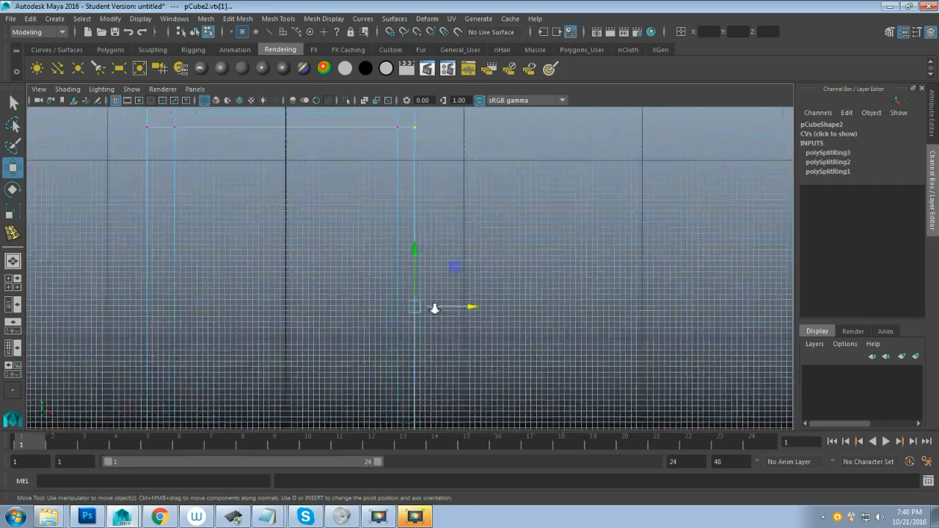
scroll(434, 308, up, 3)
key(x)
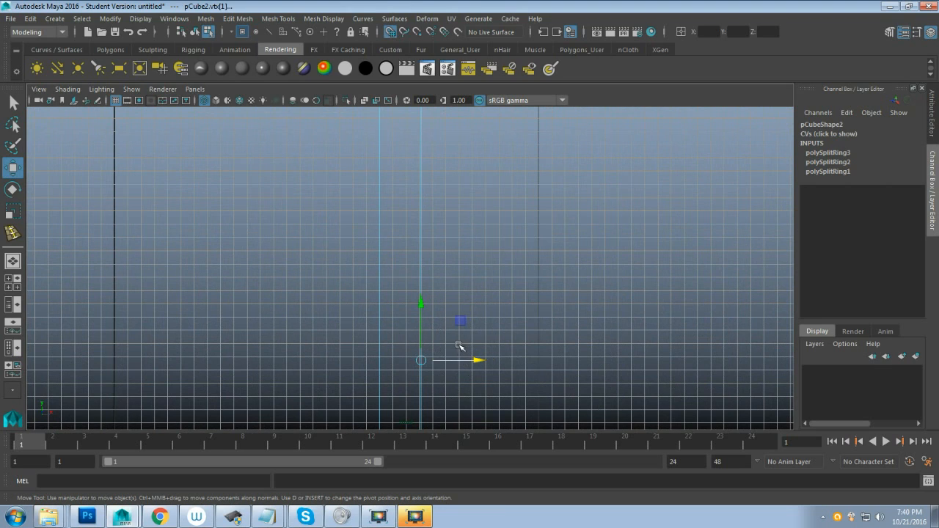
drag(445, 360, 443, 369)
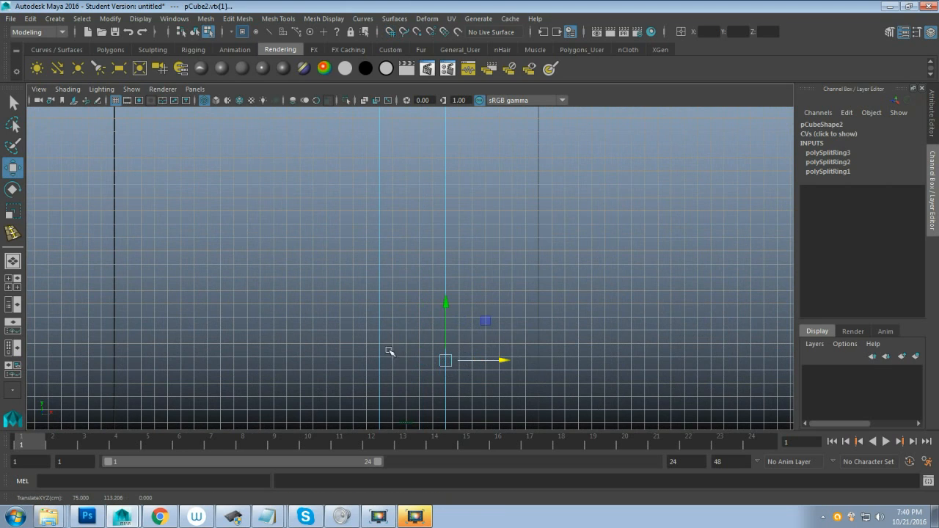
Select the copy's top row of vertices and grid-snap them up to Y 225
scroll(410, 313, down, 7)
alt+middle_drag(319, 294, 320, 385)
scroll(345, 288, up, 3)
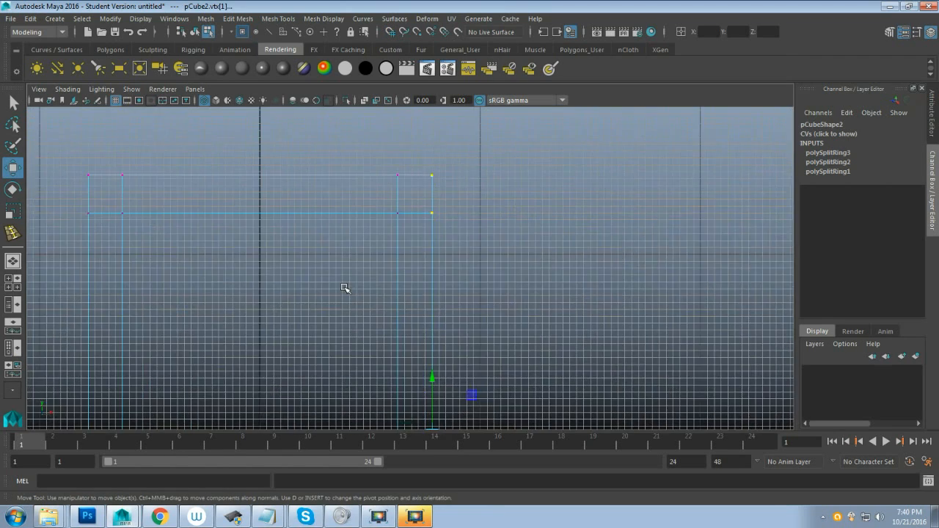
scroll(344, 288, up, 5)
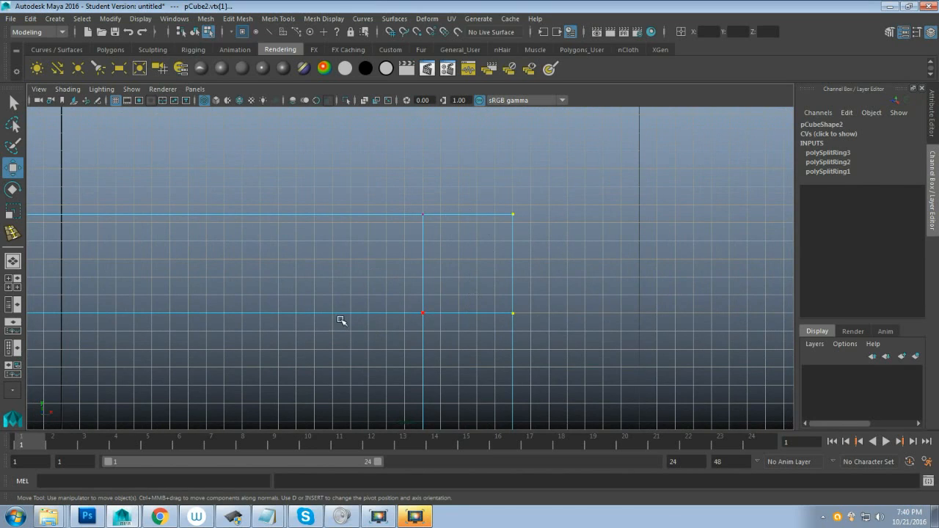
scroll(342, 320, down, 4)
drag(79, 222, 386, 256)
scroll(379, 335, up, 3)
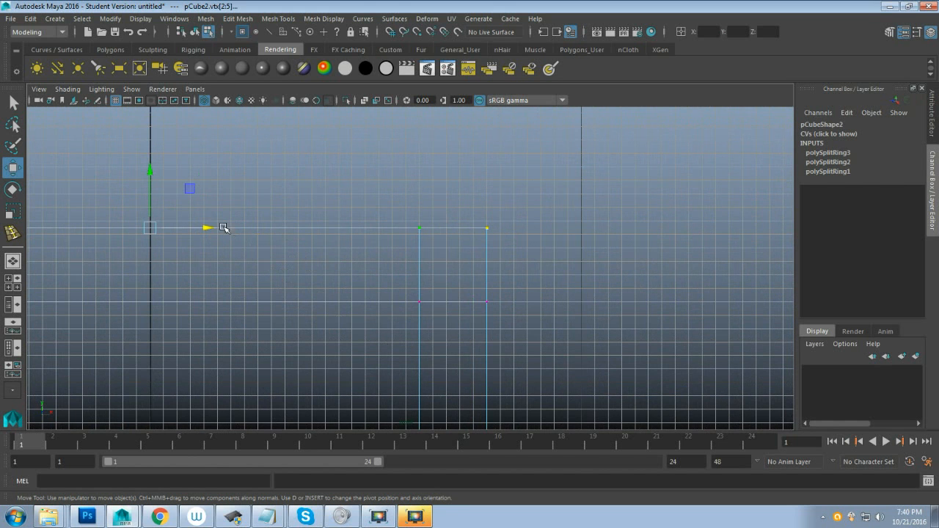
drag(150, 182, 147, 234)
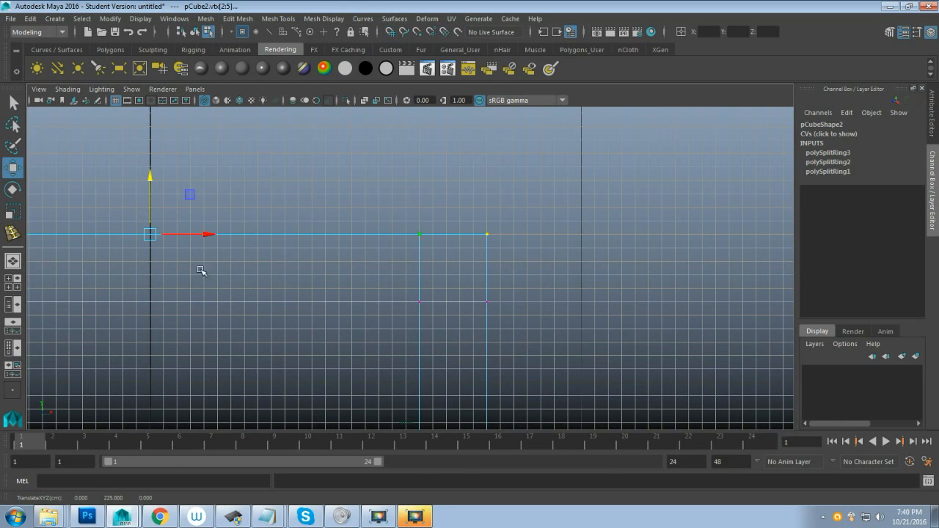
Switch to the perspective view with shaded display to inspect the frame around the door
scroll(226, 328, down, 2)
scroll(226, 329, down, 4)
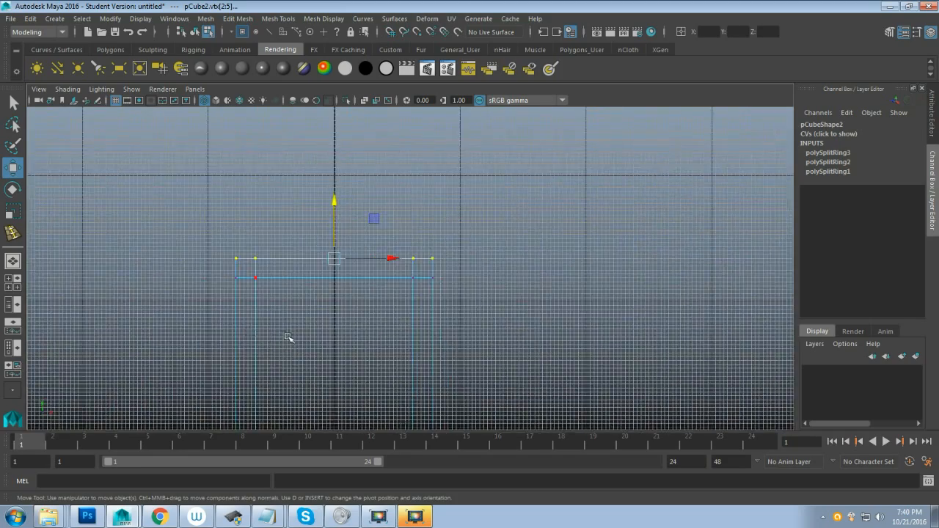
alt+middle_drag(379, 365, 325, 259)
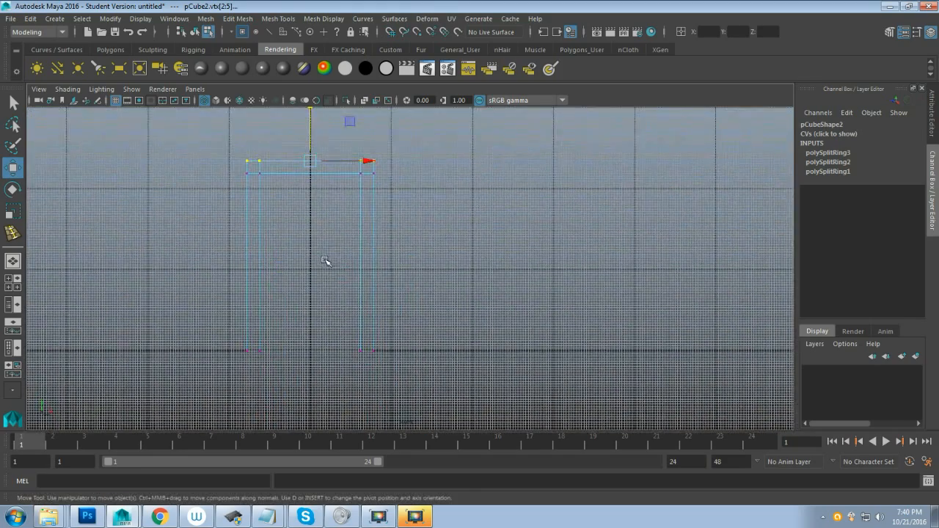
right_drag(373, 225, 421, 175)
click(372, 235)
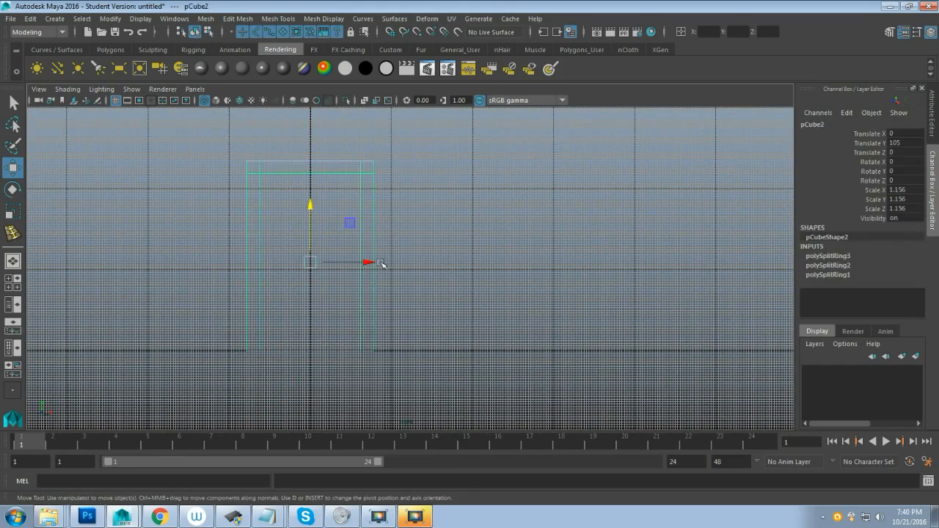
key(space)
key(space)
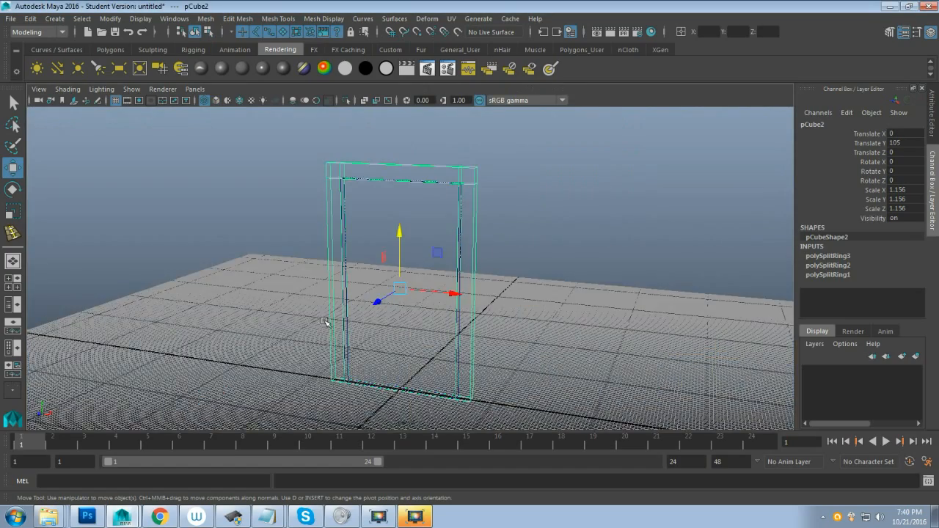
alt+drag(325, 320, 430, 330)
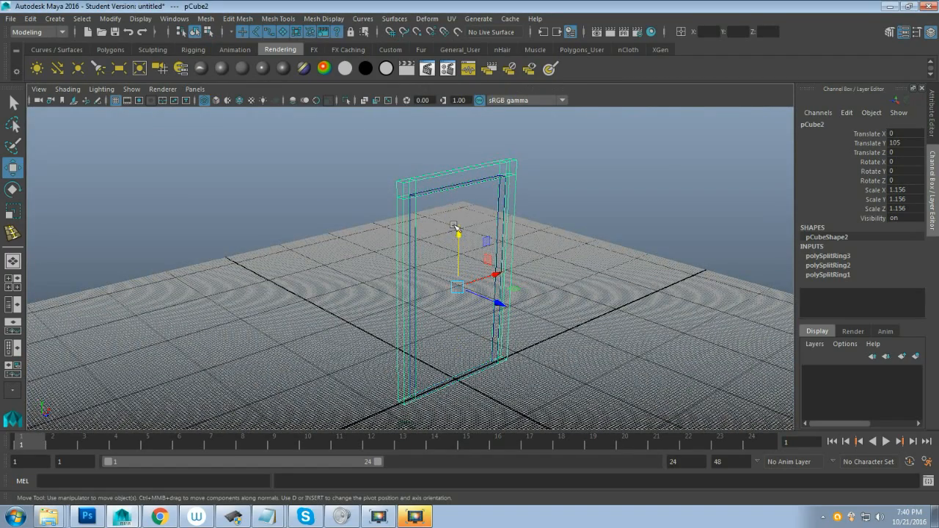
key(5)
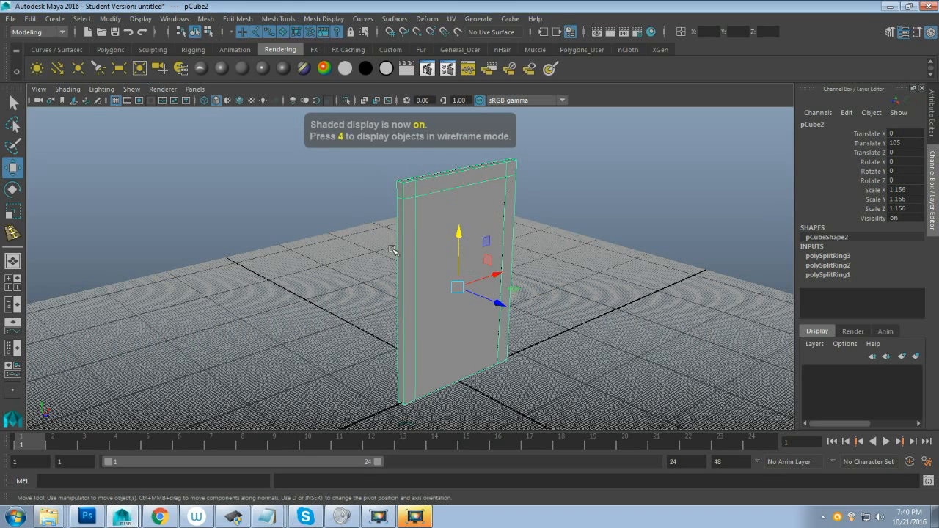
Select the copy's central door-opening faces on front, back and bottom and delete them to hollow out the frame
key(F11)
click(426, 350)
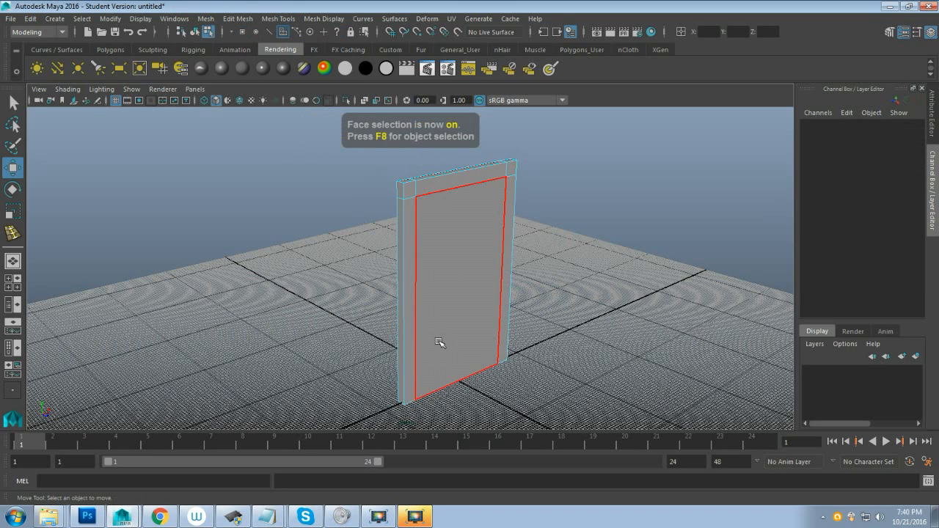
click(466, 288)
alt+drag(388, 284, 444, 286)
shift+click(434, 281)
key(space)
drag(587, 280, 421, 224)
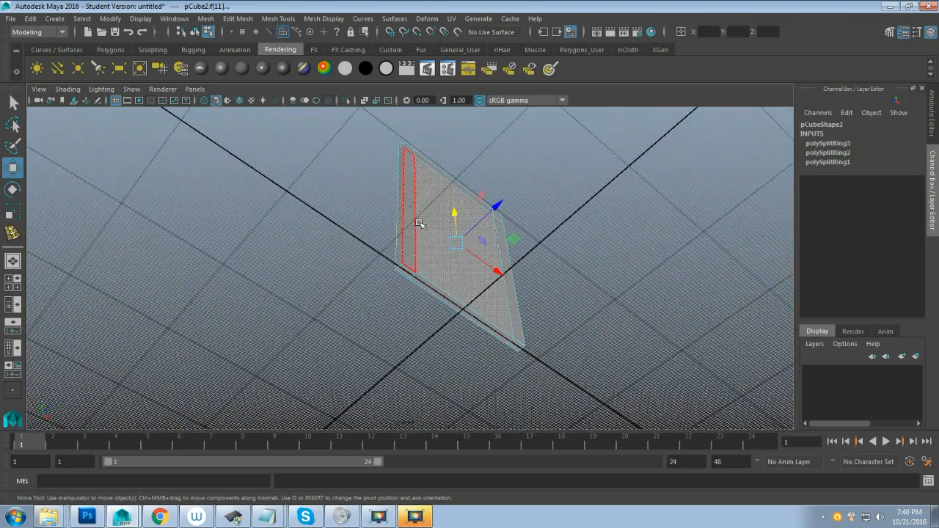
shift+click(450, 301)
alt+drag(306, 230, 308, 297)
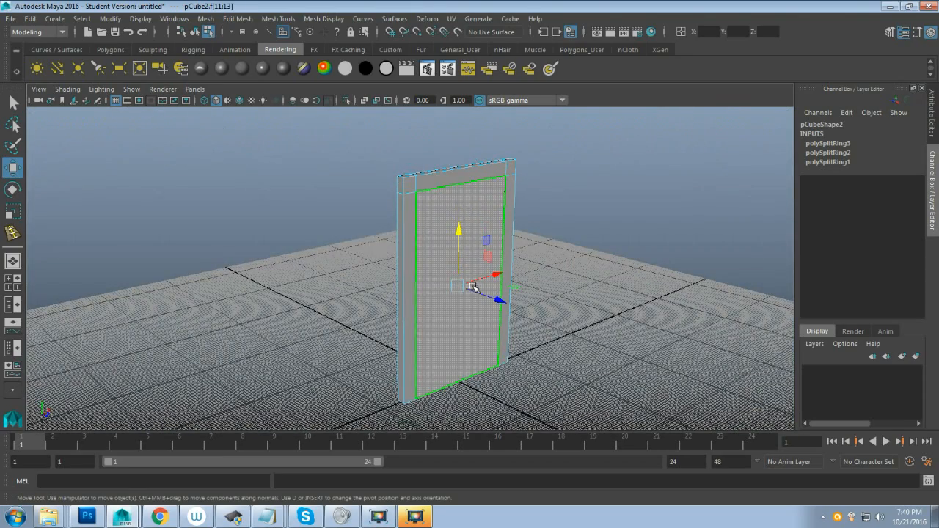
click(597, 315)
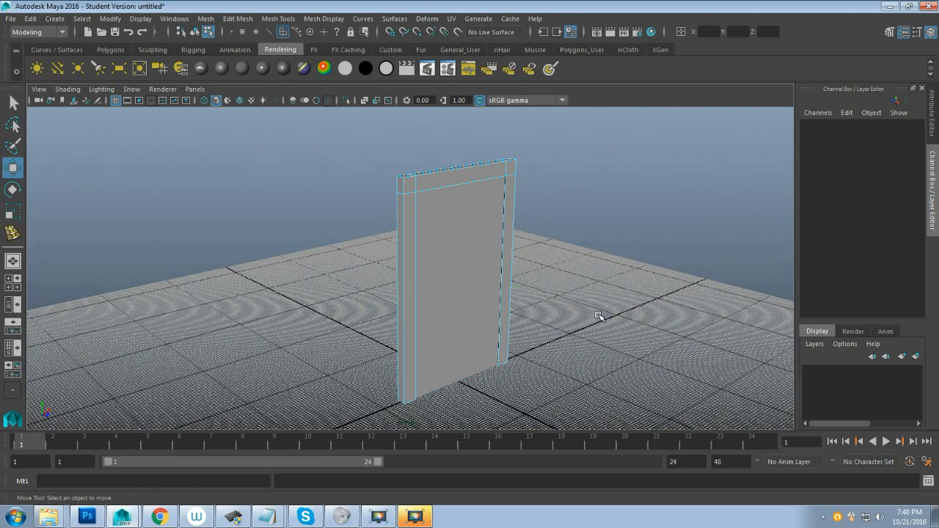
Select the door panel object and rename it sm_door
key(q)
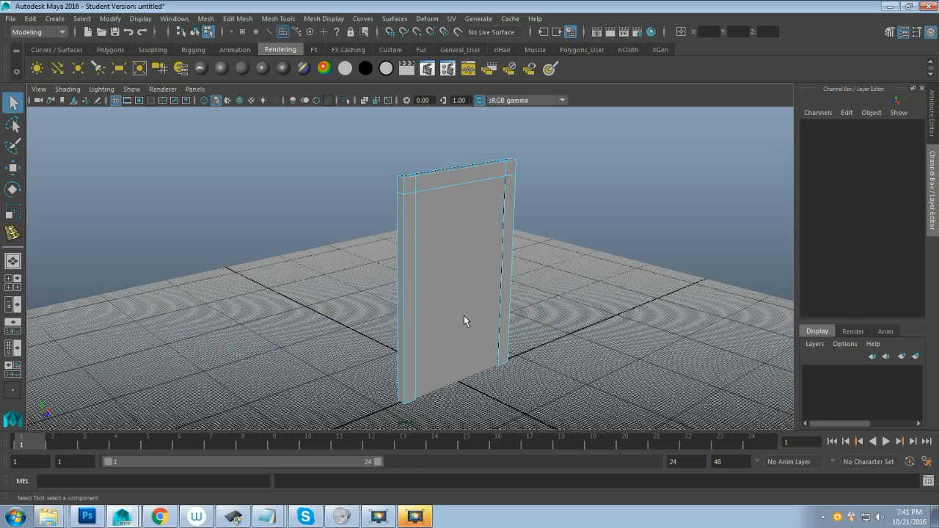
key(F8)
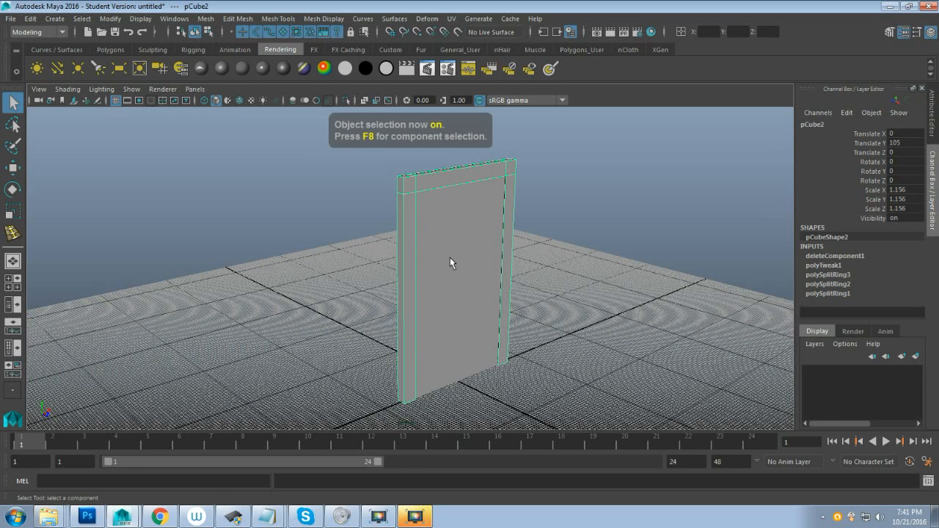
click(451, 260)
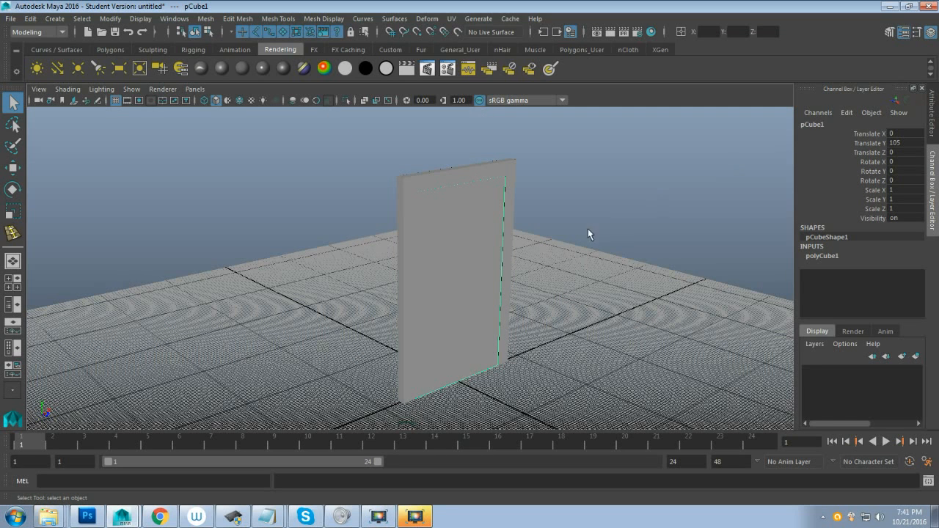
click(815, 124)
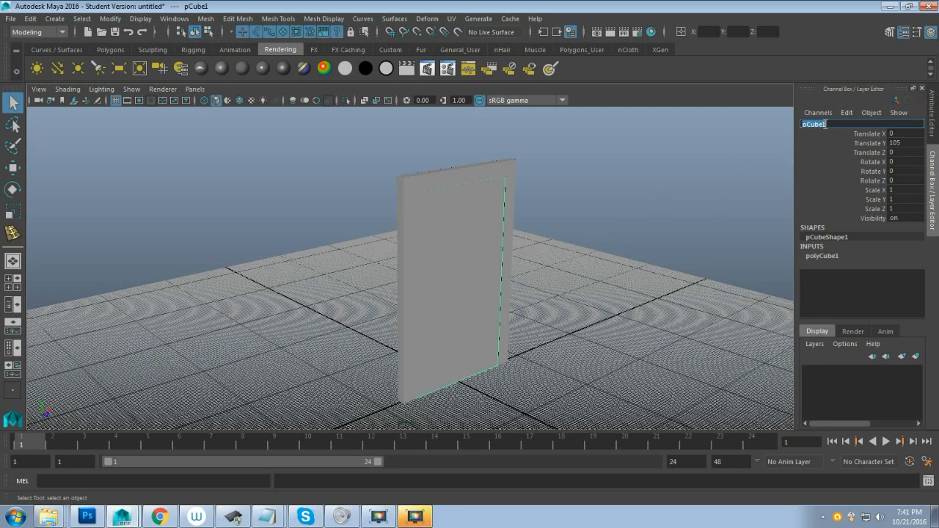
text(sm_door)
key(Return)
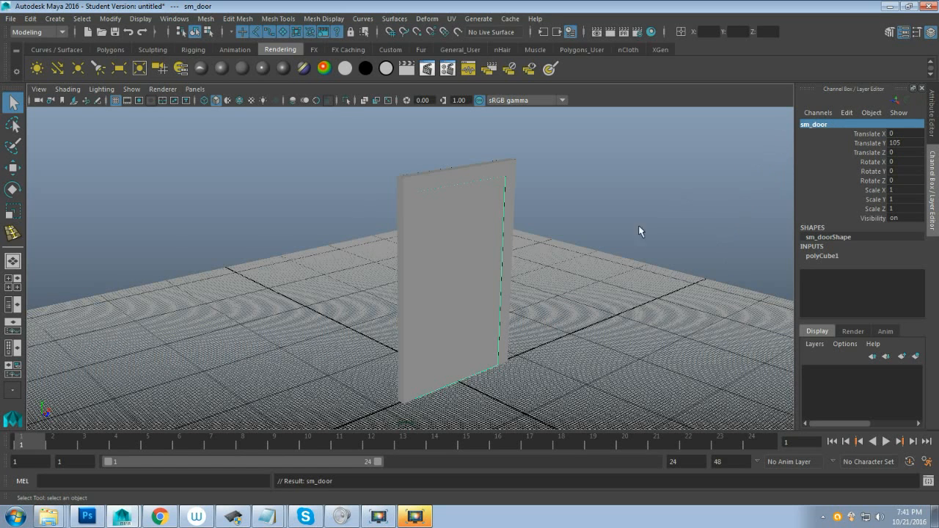
Move the door panel sideways out of the frame
key(w)
drag(501, 303, 363, 269)
Select the hollowed frame copy and rename it sm_doorframe
click(505, 188)
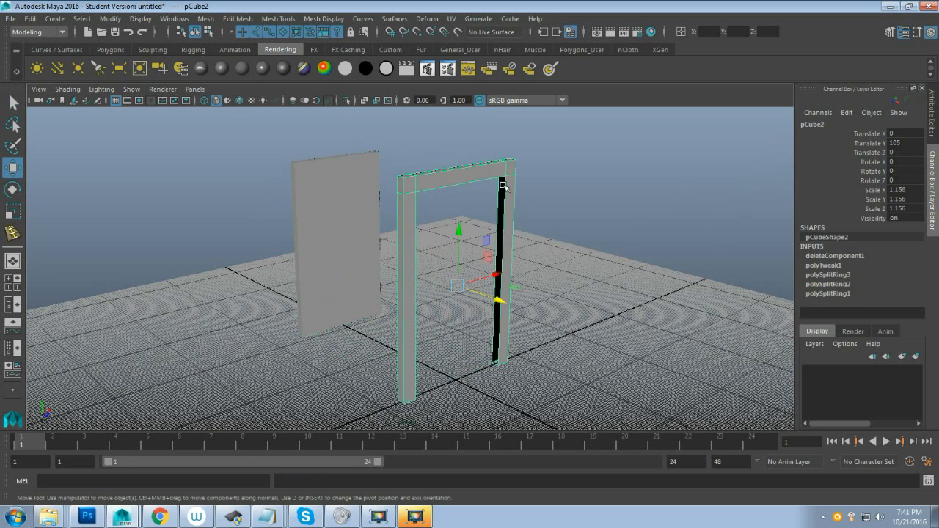
double_click(812, 125)
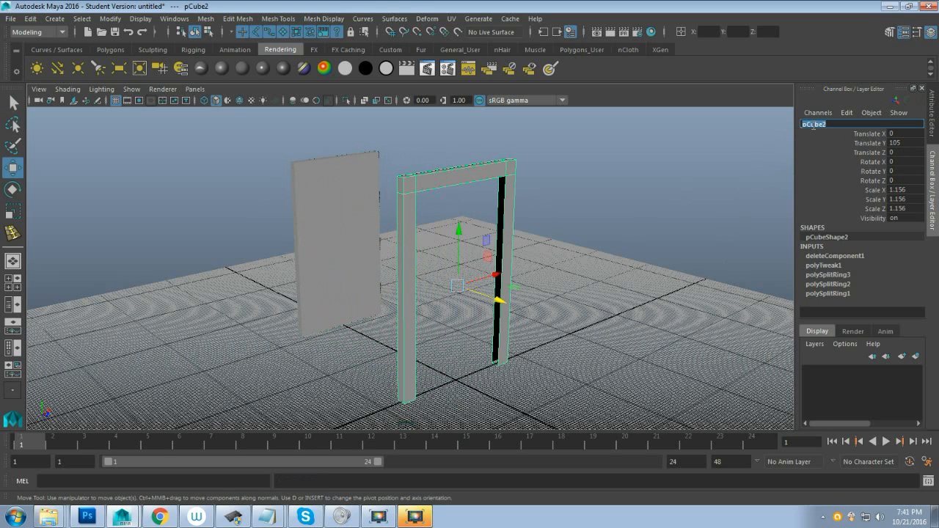
text(sm_doorframe)
key(Return)
Close the open gap along one jamb's inner side by appending a face between its two boundary edges
scroll(510, 271, up, 5)
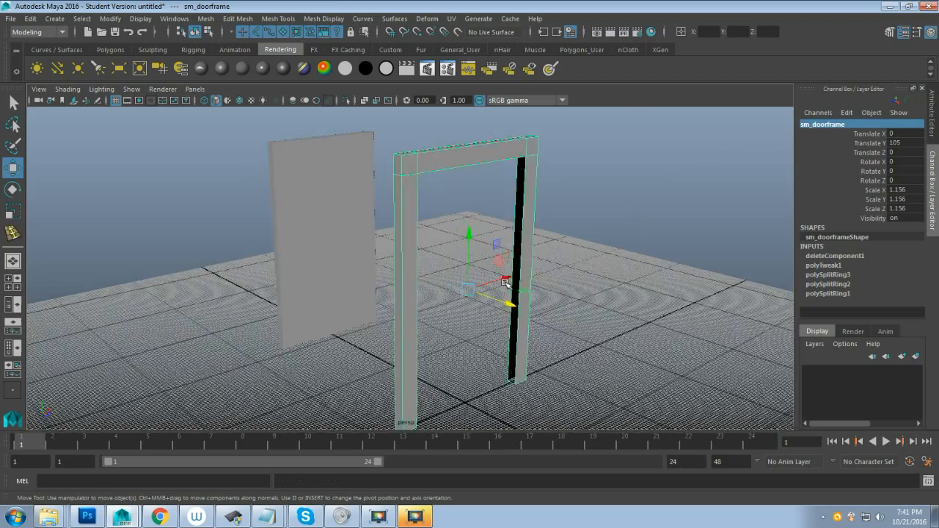
scroll(573, 242, up, 3)
alt+drag(573, 242, 509, 241)
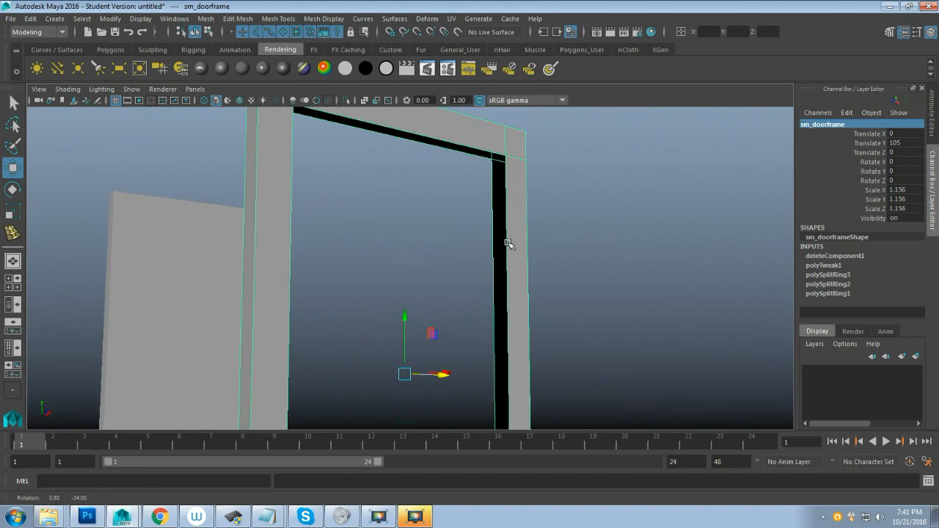
alt+drag(457, 218, 285, 236)
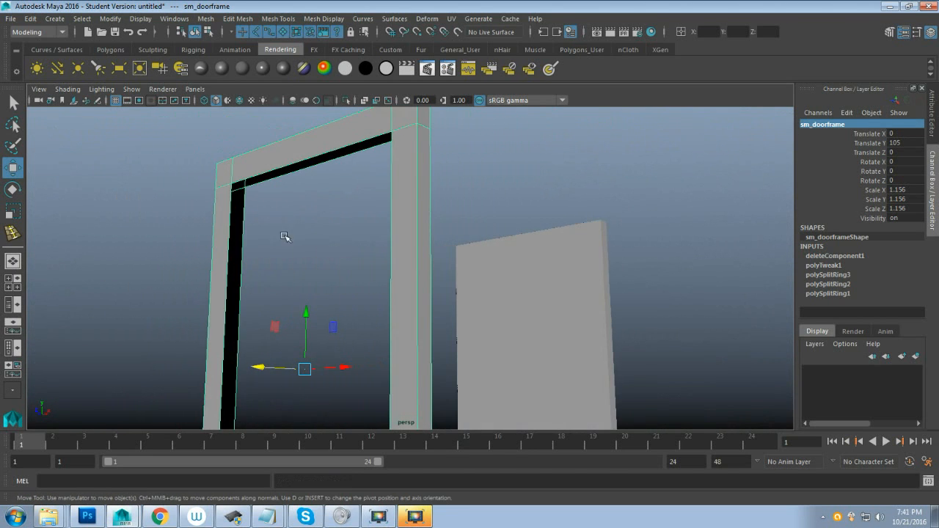
alt+drag(271, 289, 381, 290)
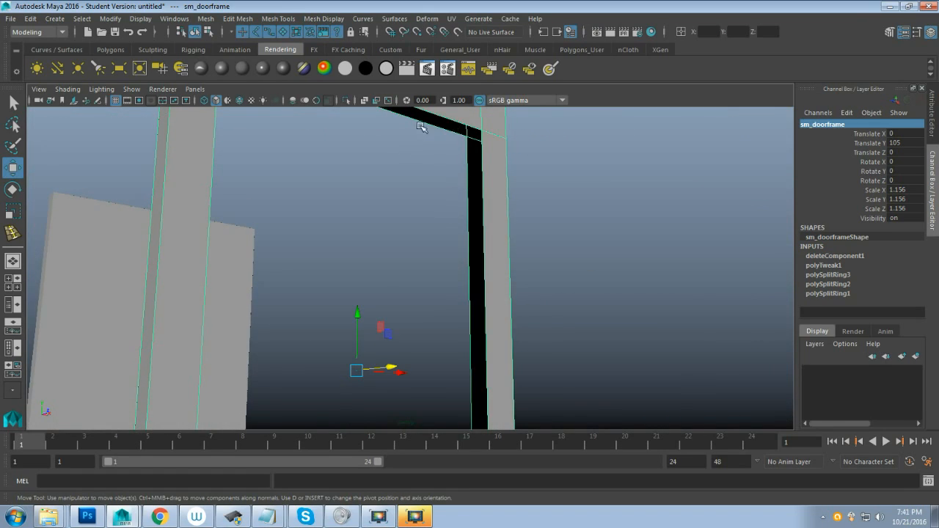
alt+drag(461, 181, 323, 221)
alt+middle_drag(218, 234, 296, 231)
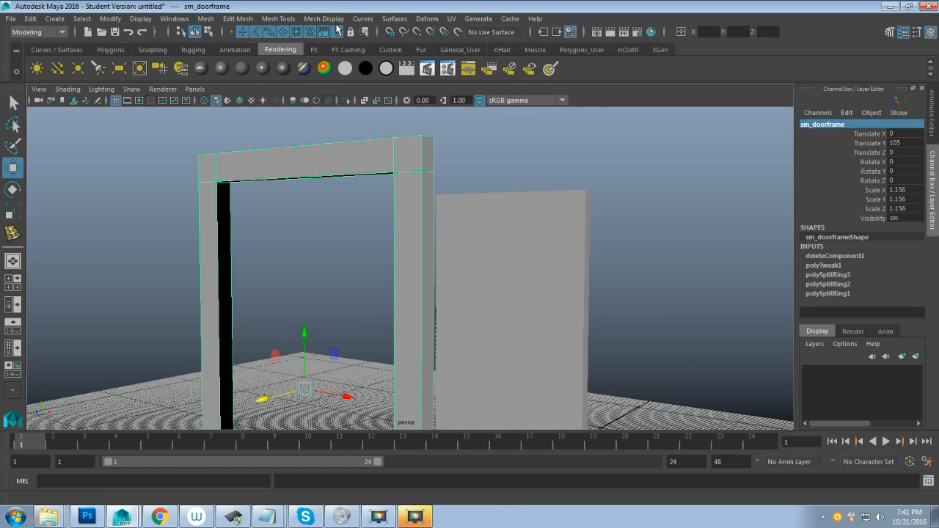
click(278, 19)
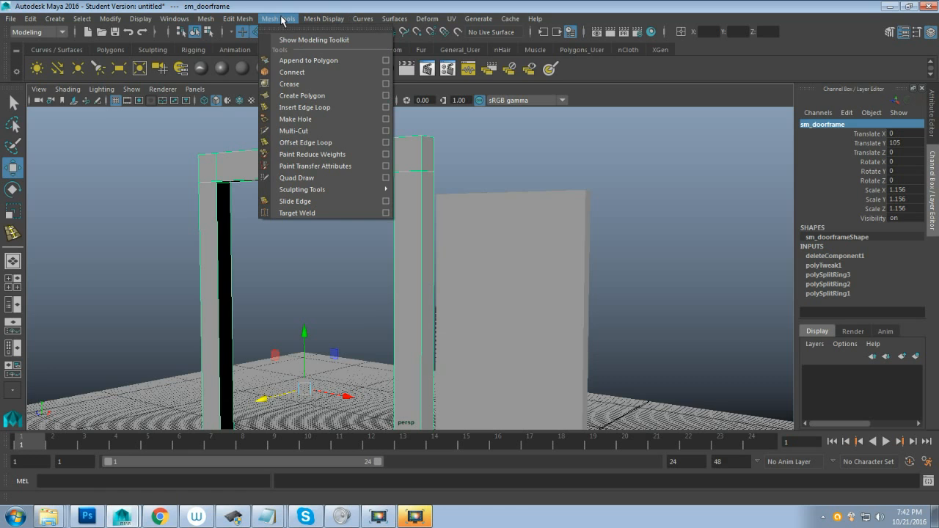
click(359, 61)
scroll(242, 328, up, 2)
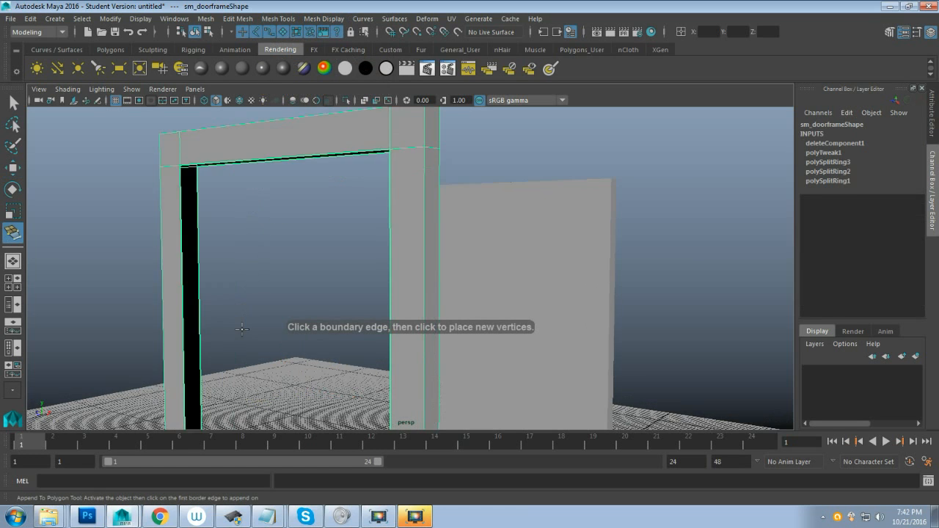
scroll(242, 329, up, 2)
alt+drag(223, 318, 262, 228)
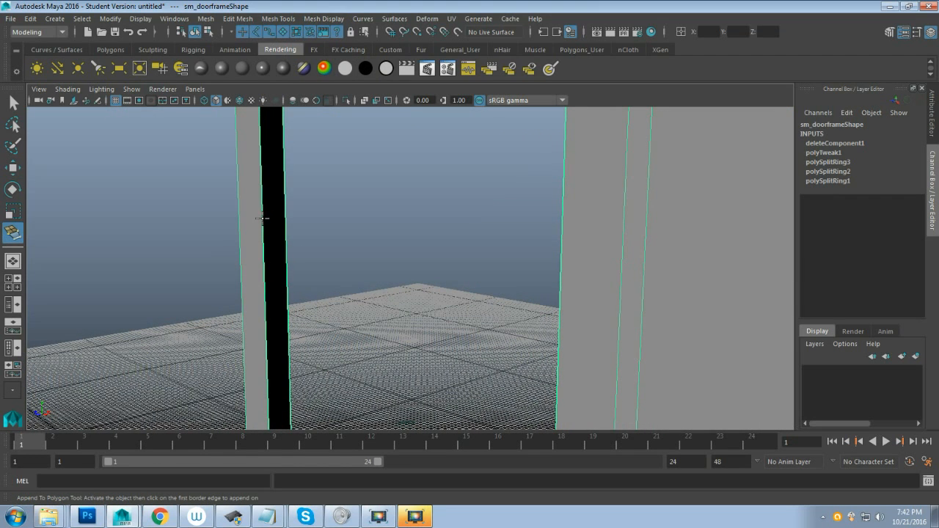
click(263, 218)
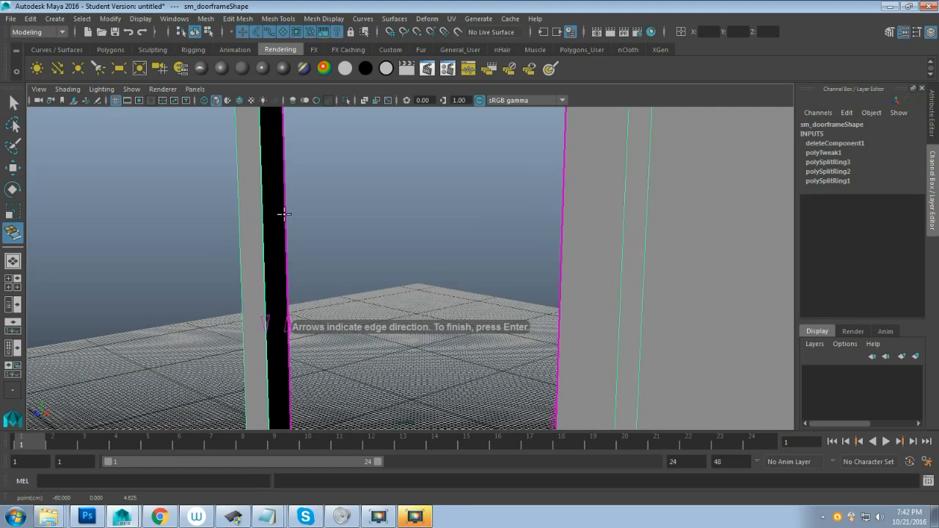
click(286, 215)
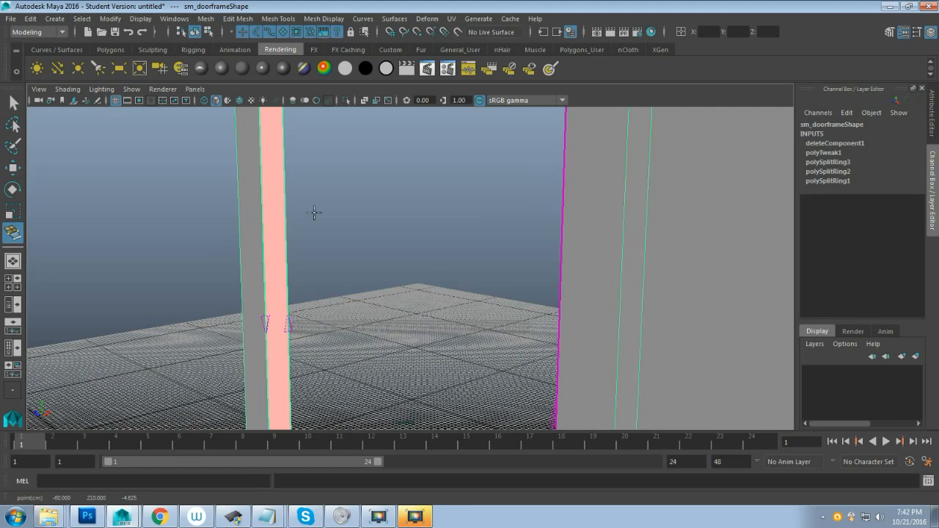
alt+drag(314, 212, 391, 258)
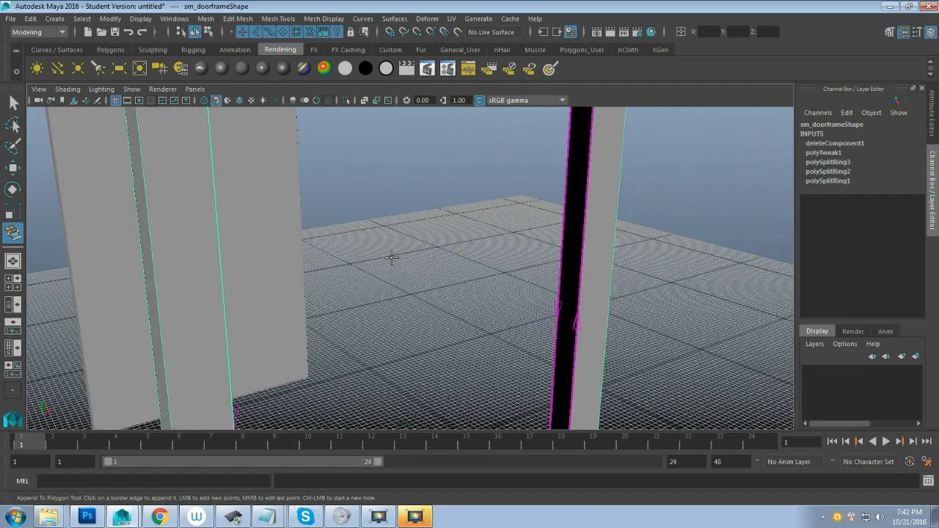
key(alt)
key(Return)
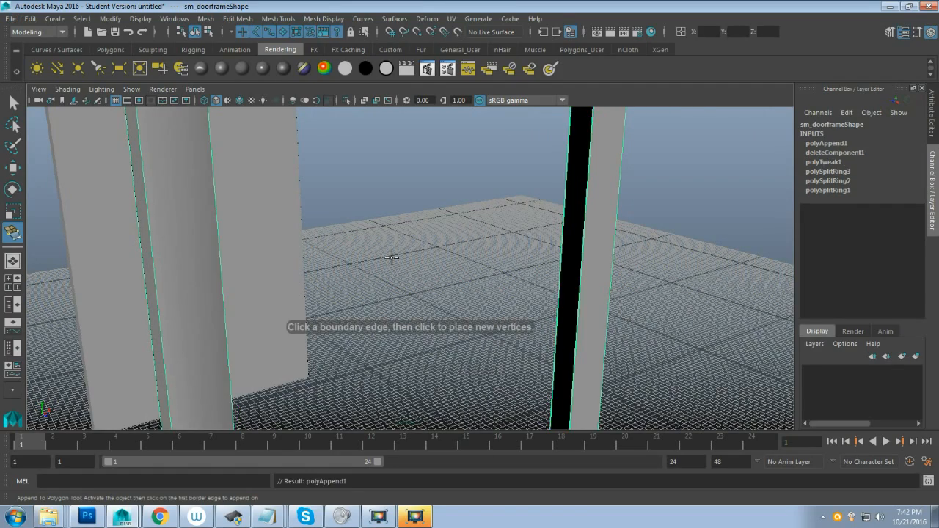
Try to append a face with extra vertices on the other jamb's gap, and undo it
alt+drag(390, 258, 349, 244)
click(457, 208)
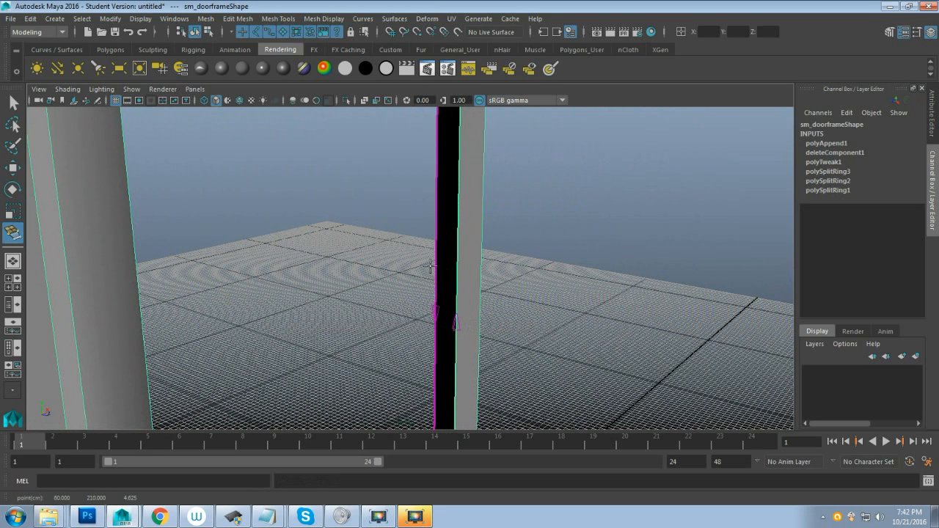
click(396, 277)
click(372, 221)
click(397, 159)
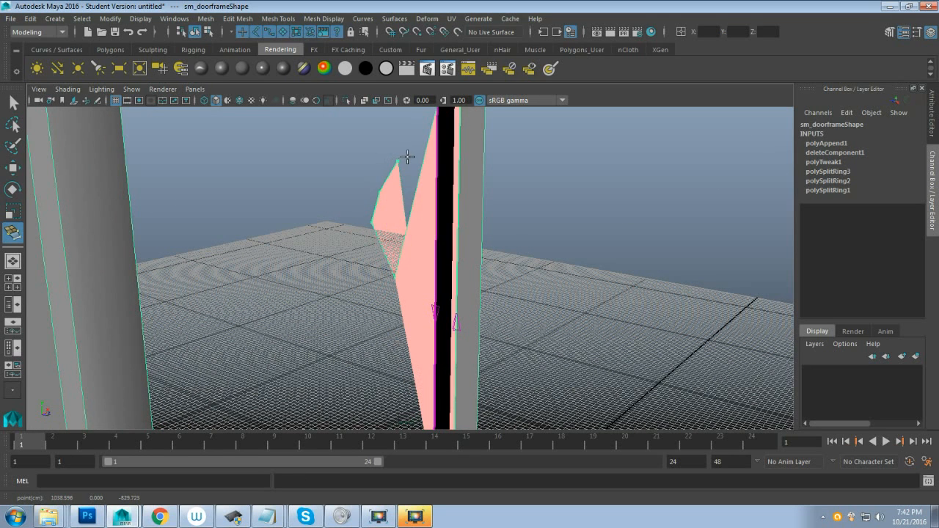
click(540, 167)
click(634, 228)
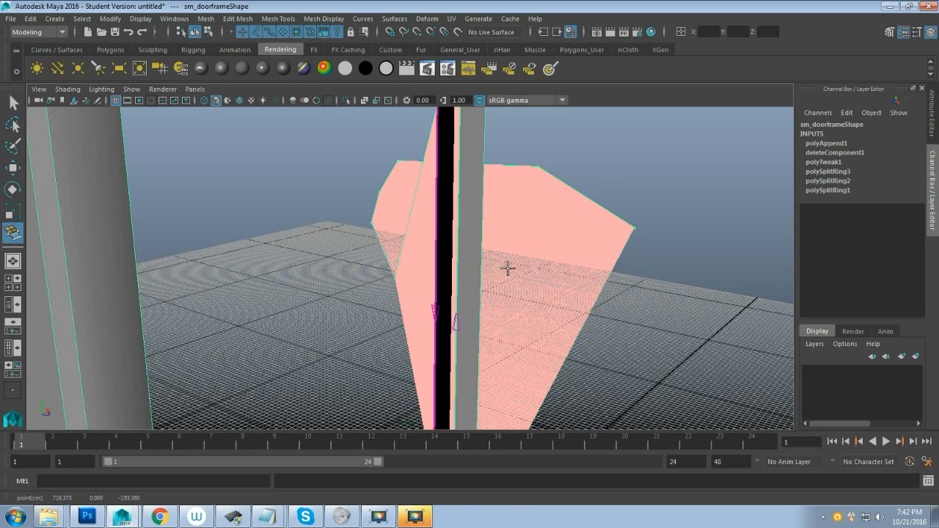
key(Return)
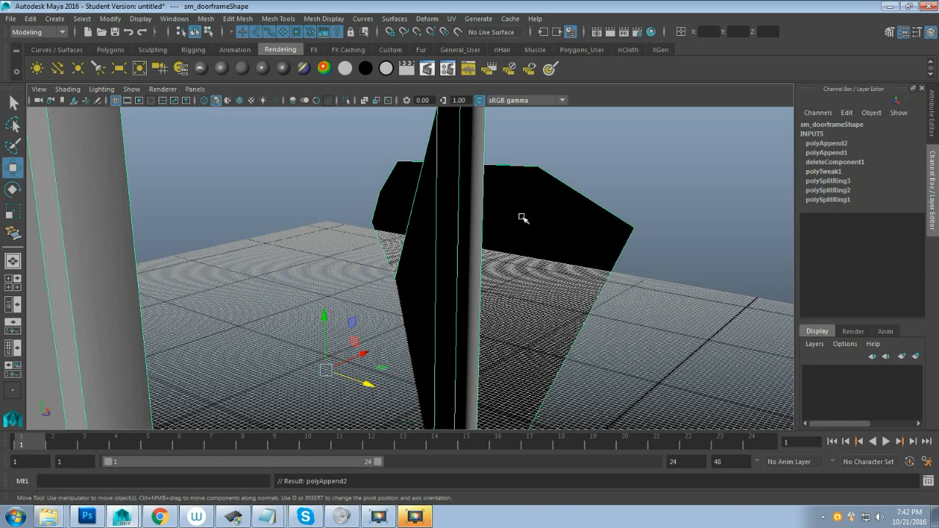
key(ctrl+z)
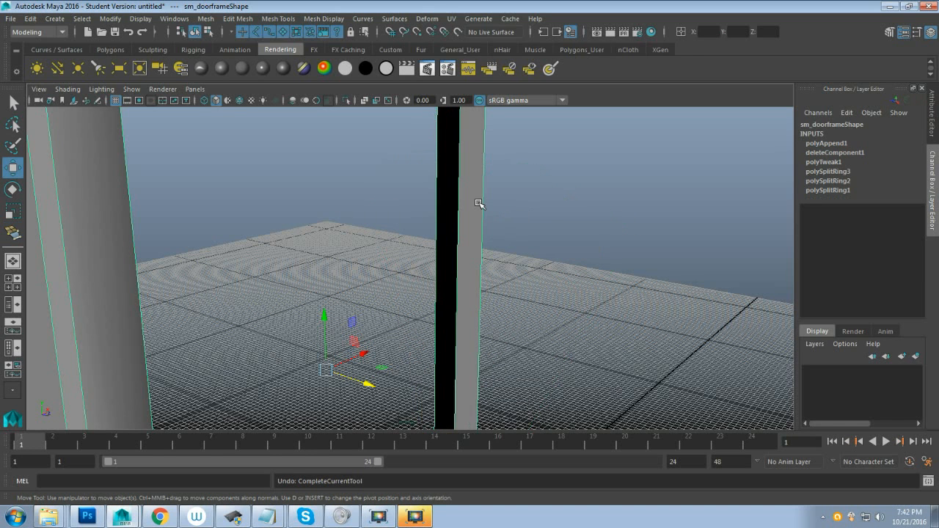
Close the other jamb's inner gap by appending a face between its two boundary edges
key(y)
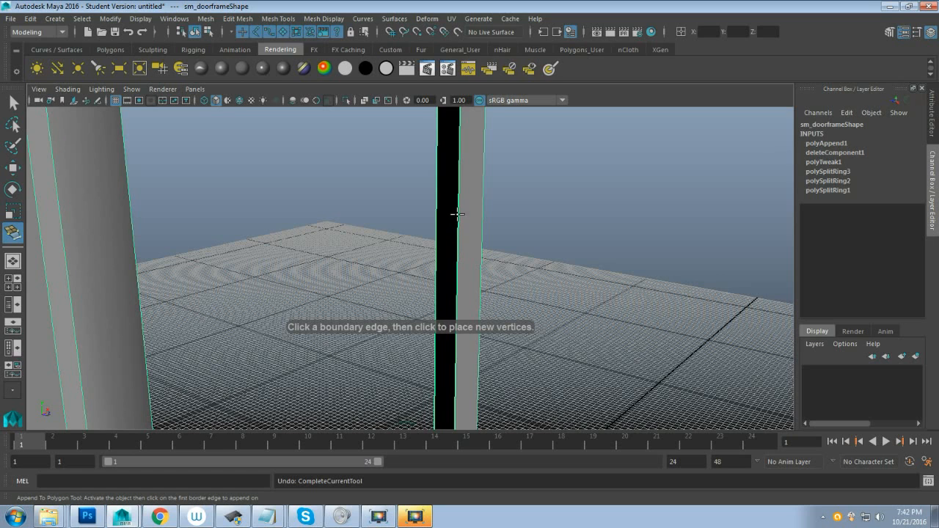
click(443, 237)
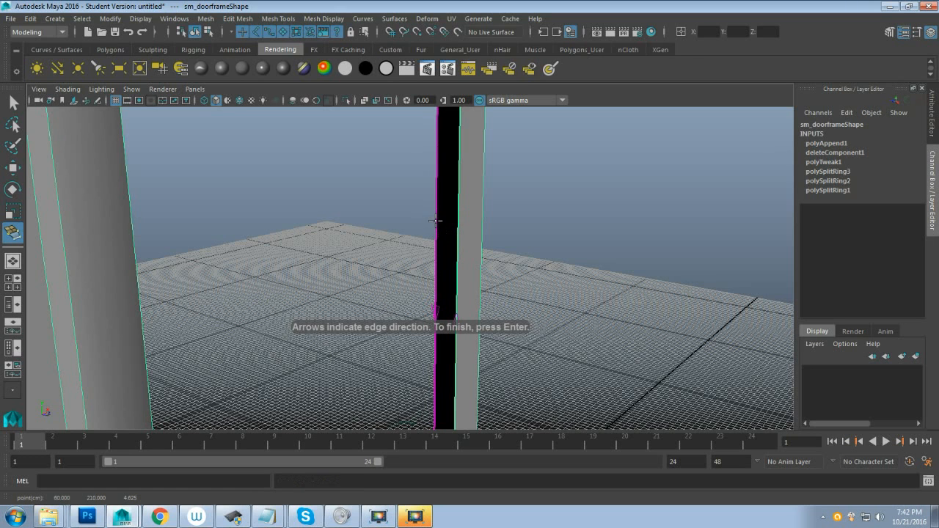
click(433, 250)
key(Return)
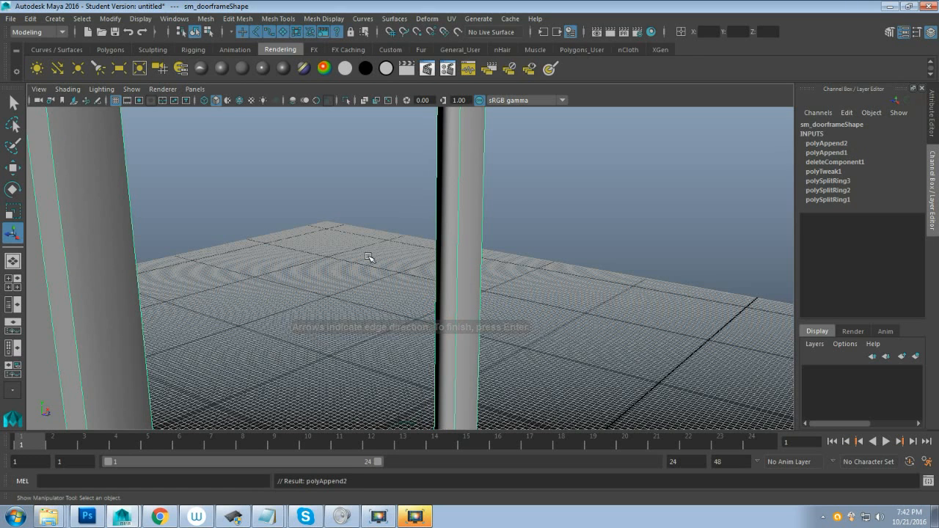
Close the gap along the underside of the frame's top piece with an appended face
scroll(385, 275, down, 6)
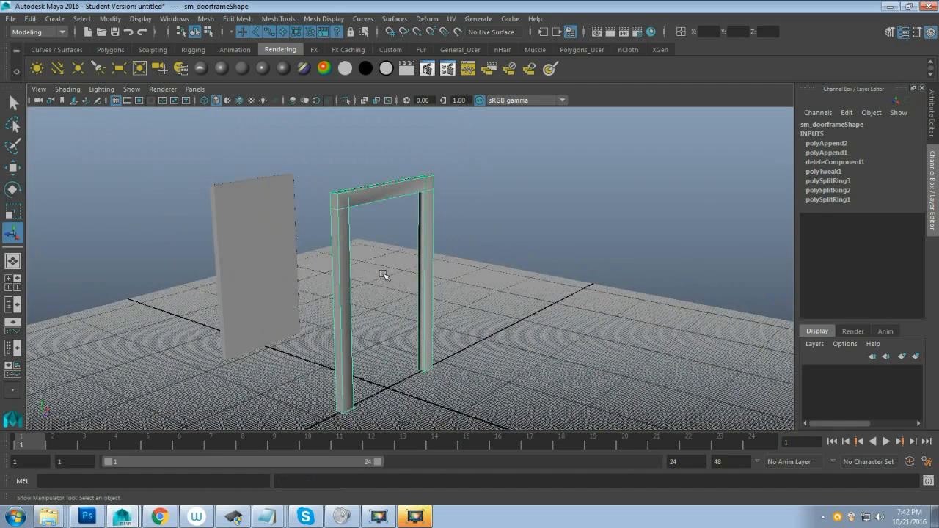
scroll(383, 275, up, 4)
key(q)
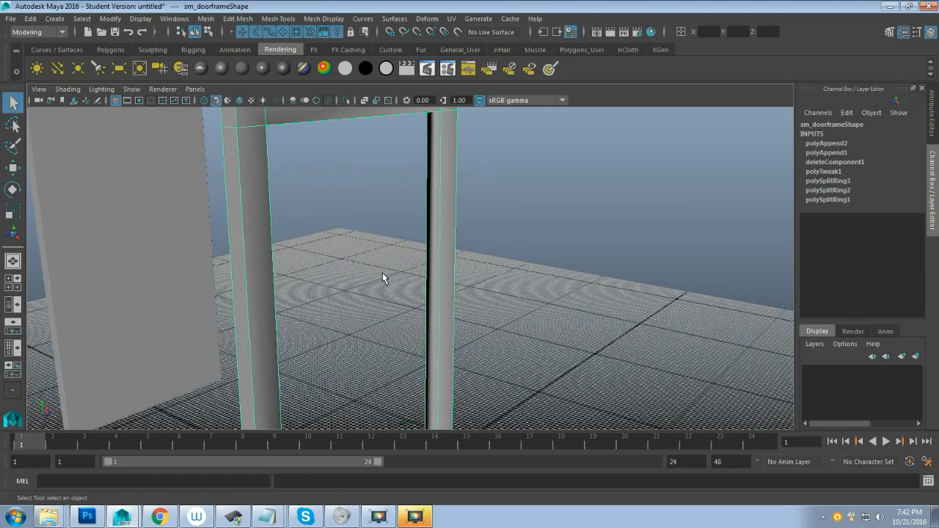
key(t)
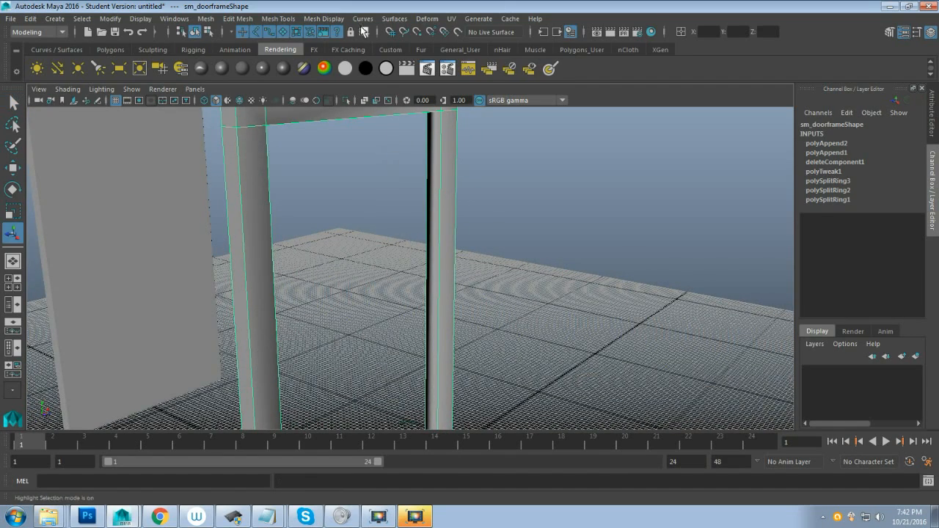
click(278, 19)
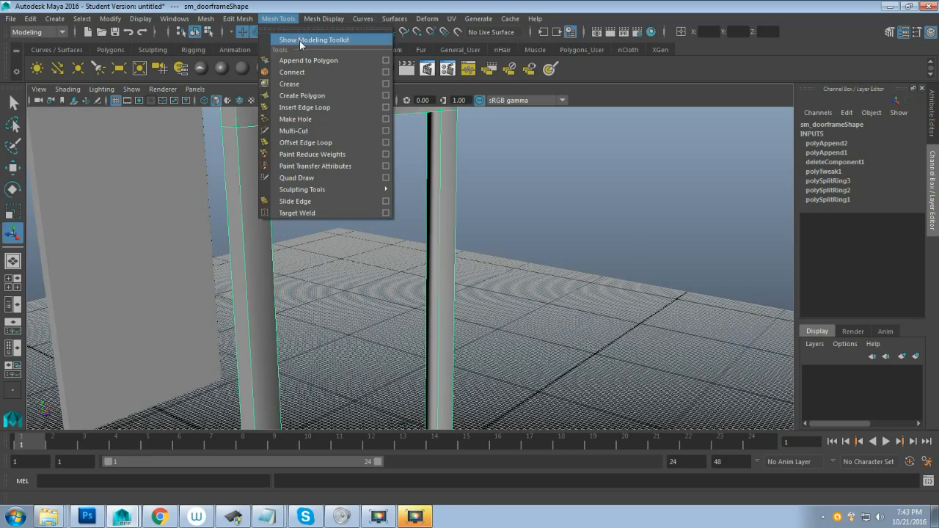
click(308, 59)
scroll(370, 293, up, 4)
alt+drag(370, 340, 350, 252)
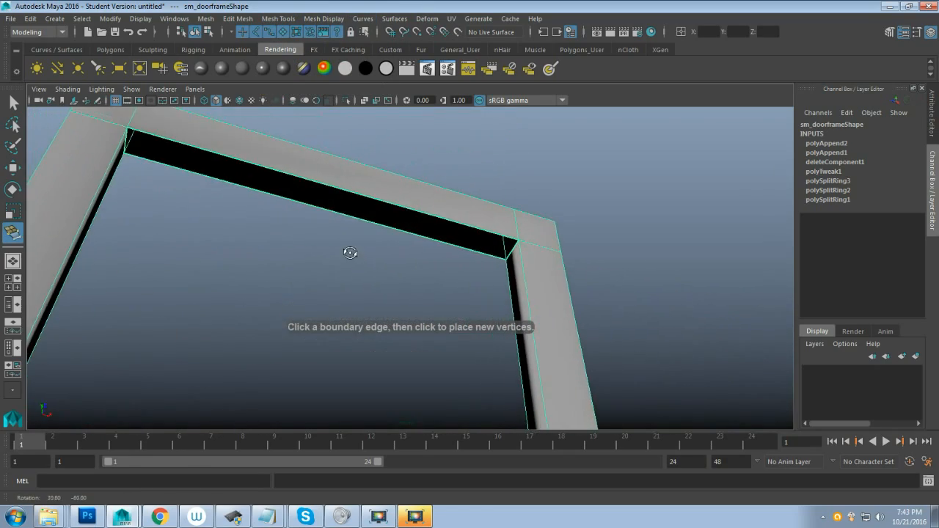
click(354, 192)
click(327, 211)
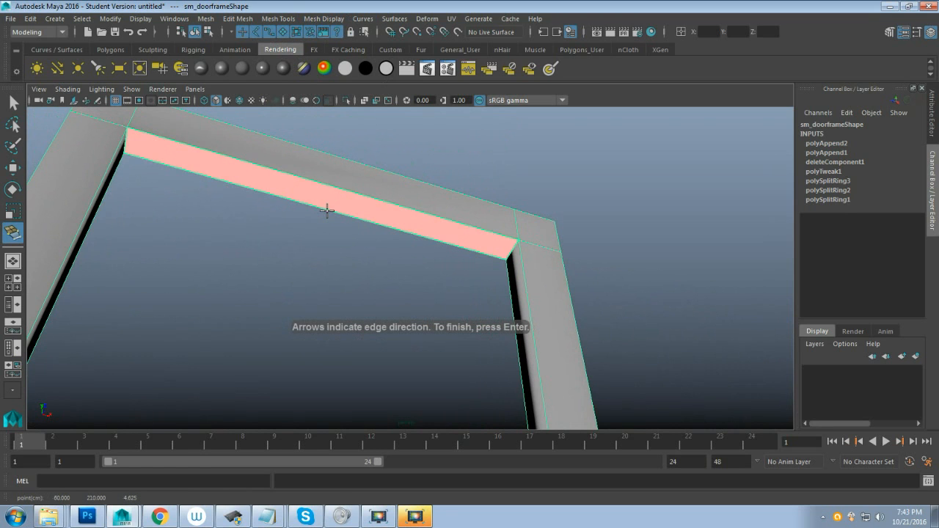
key(Return)
key(q)
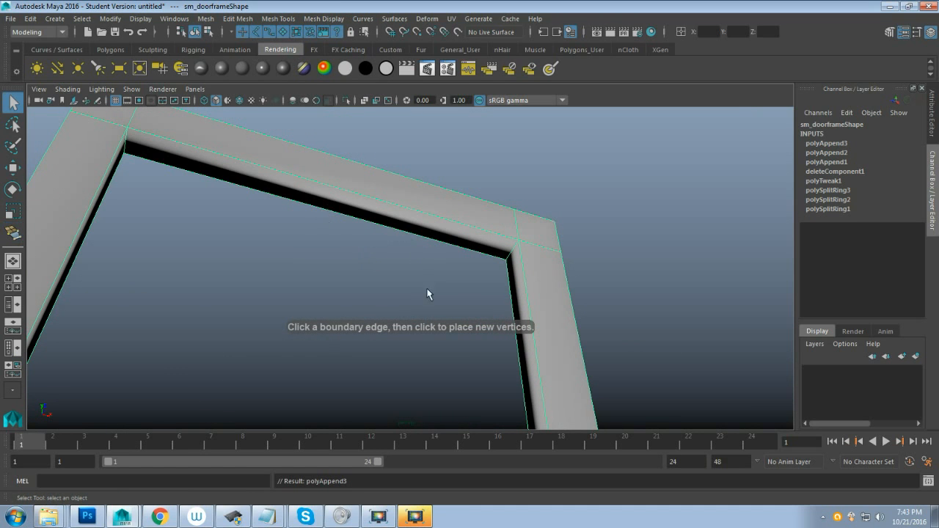
Set the door frame's normals to face to give it flat, hard-edged shading
alt+drag(430, 289, 374, 371)
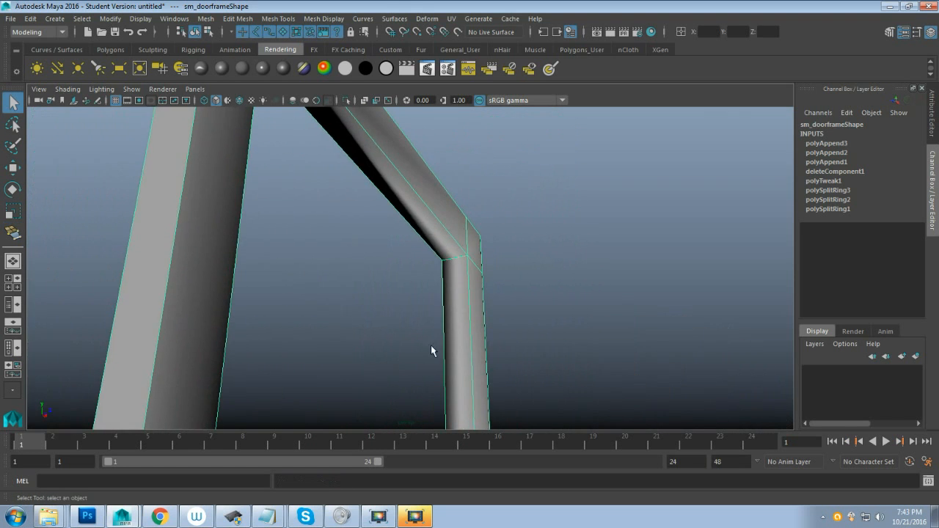
mouse_move(462, 338)
alt+mouse_down()
mouse_move(447, 325)
mouse_move(471, 332)
alt+mouse_up()
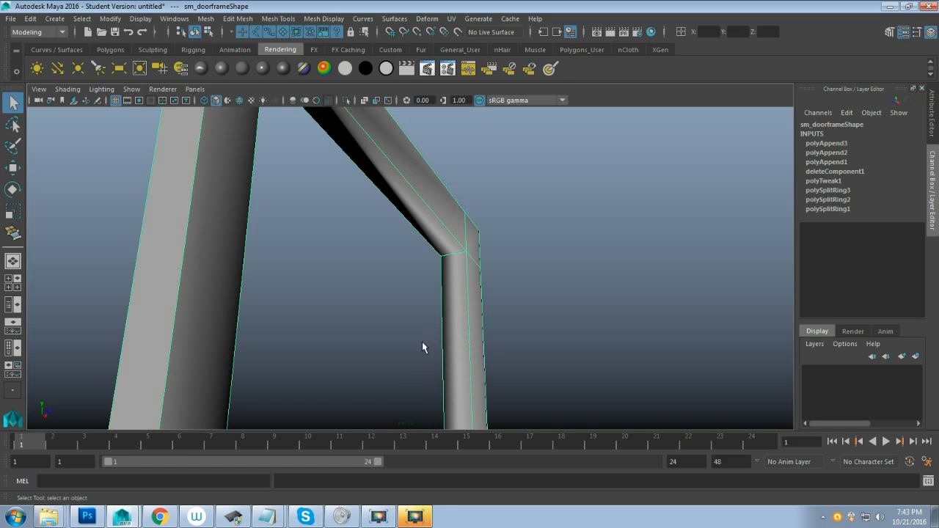
alt+drag(422, 343, 359, 291)
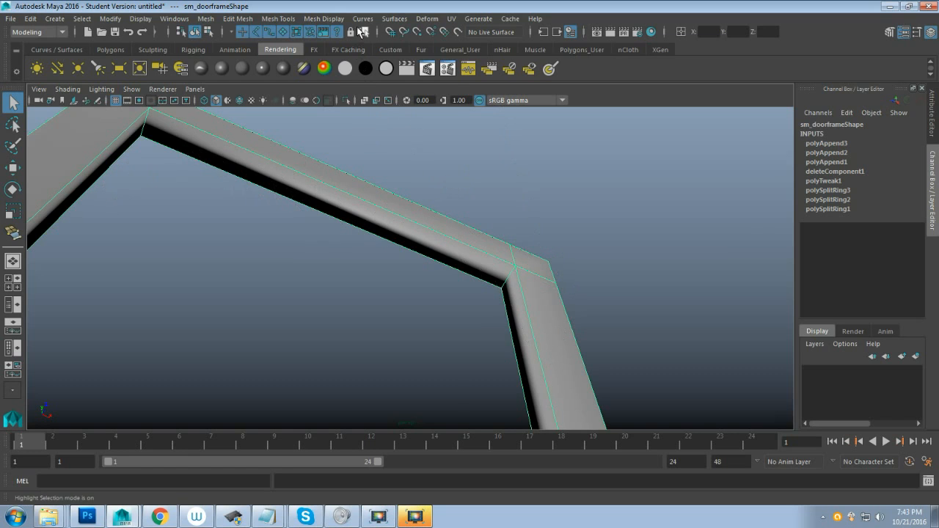
click(323, 19)
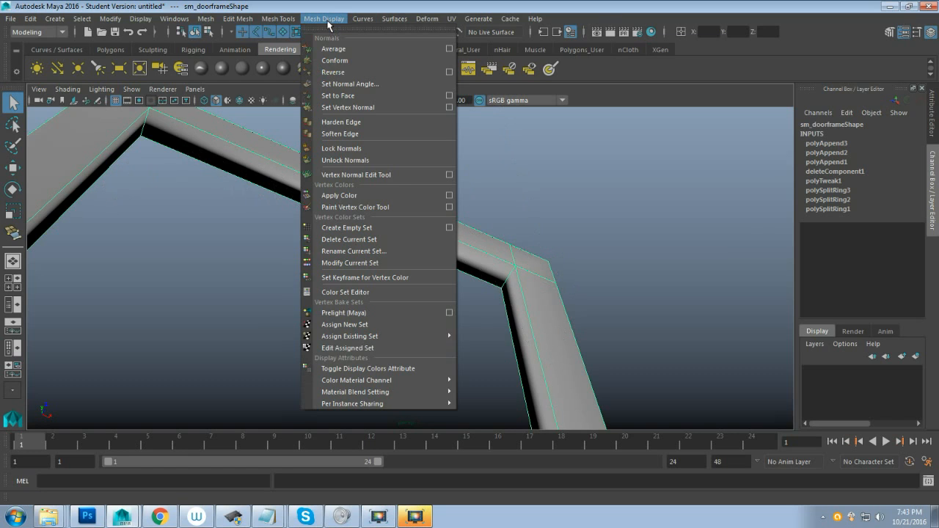
click(369, 97)
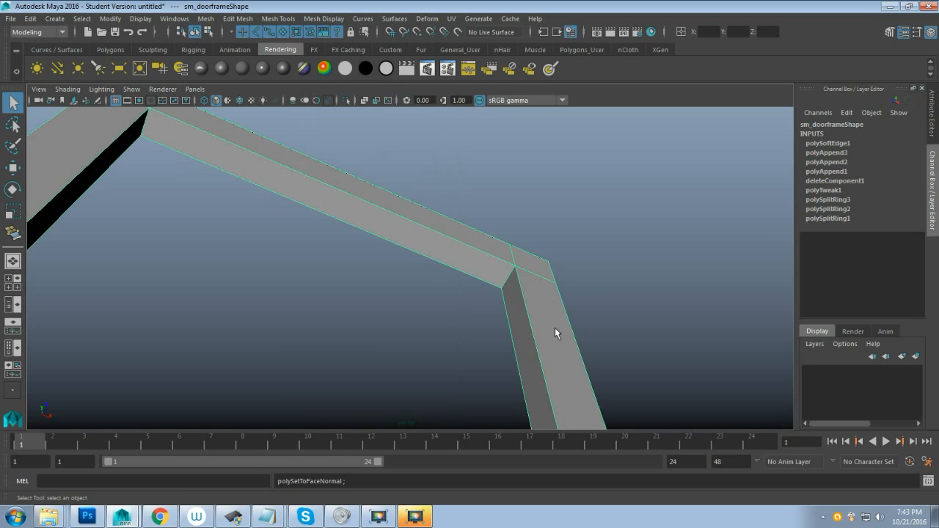
alt+drag(286, 223, 315, 280)
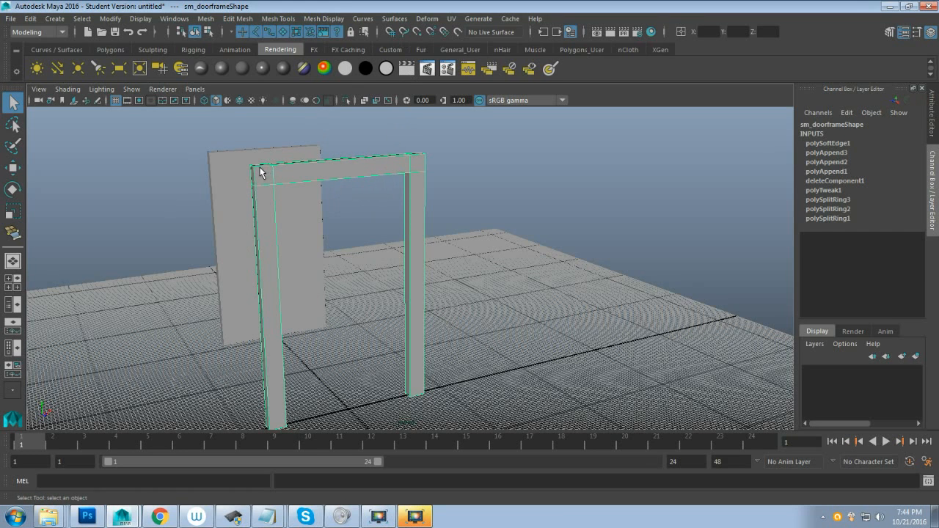
Move the door panel forward along Z so it stands in front of the door frame
click(231, 186)
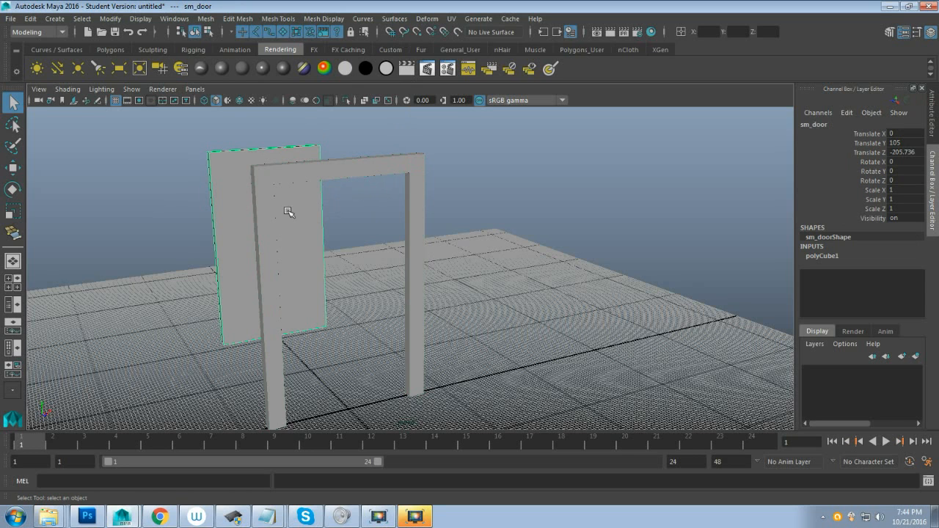
key(w)
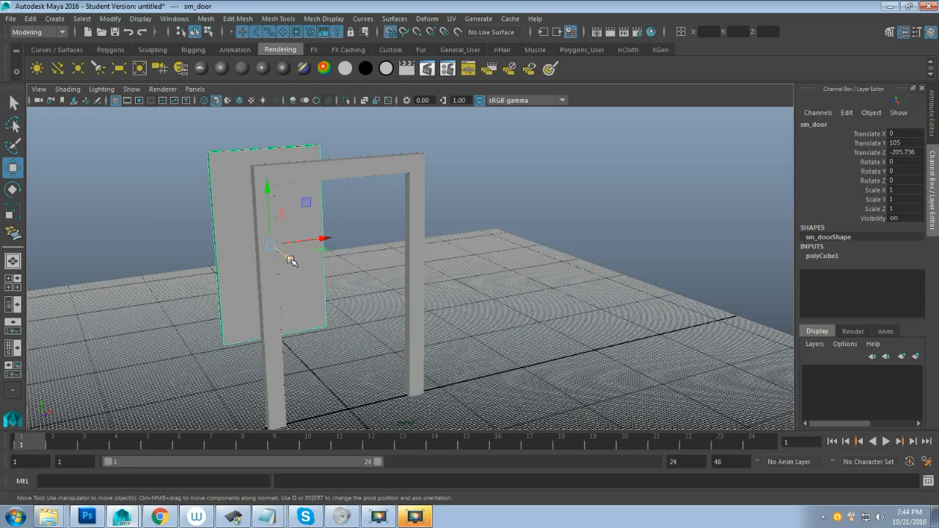
drag(285, 259, 253, 261)
click(325, 173)
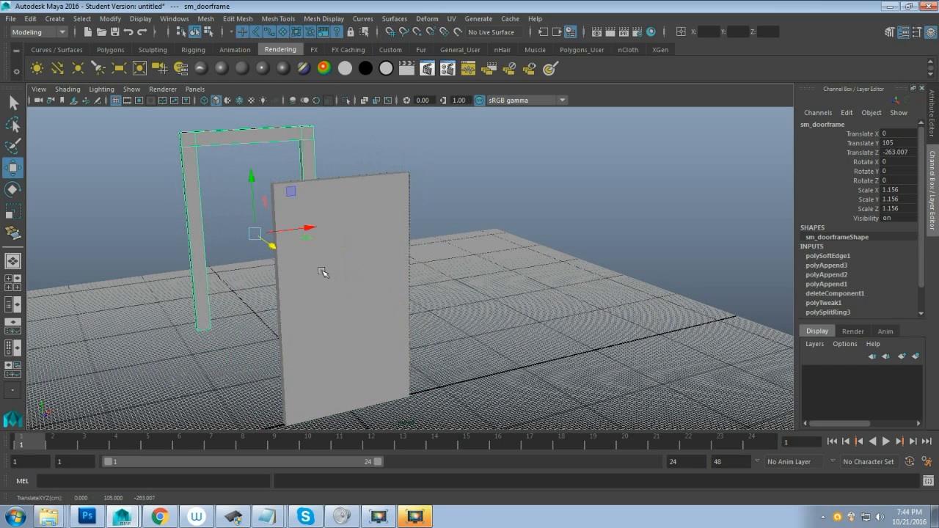
click(352, 246)
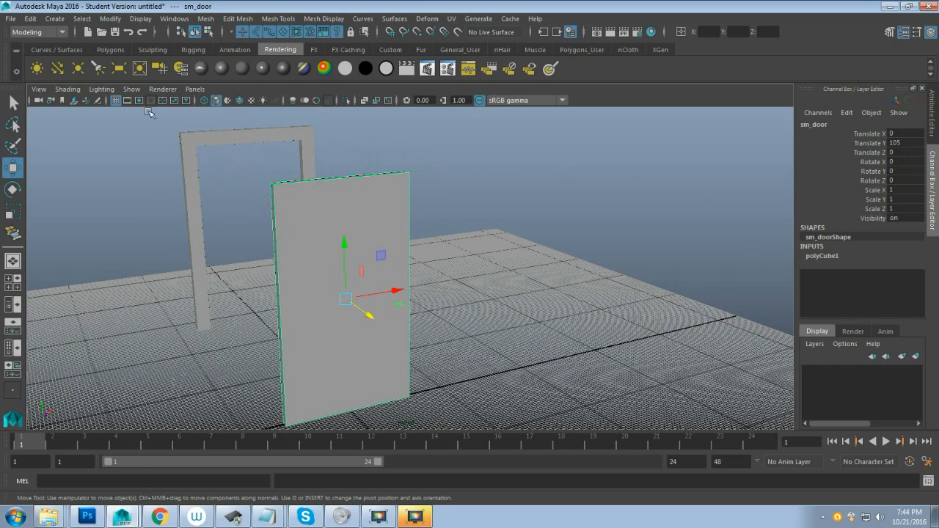
Create a polygon cylinder primitive
click(53, 19)
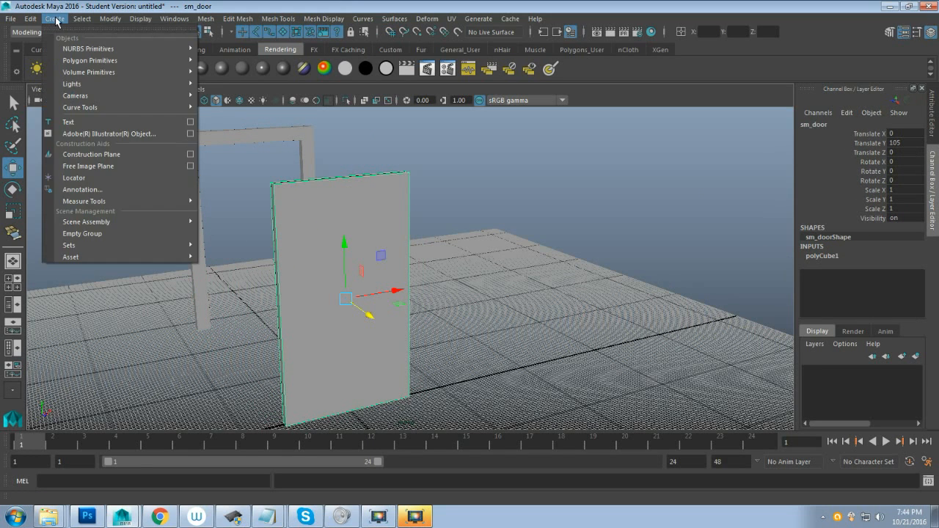
mouse_move(96, 61)
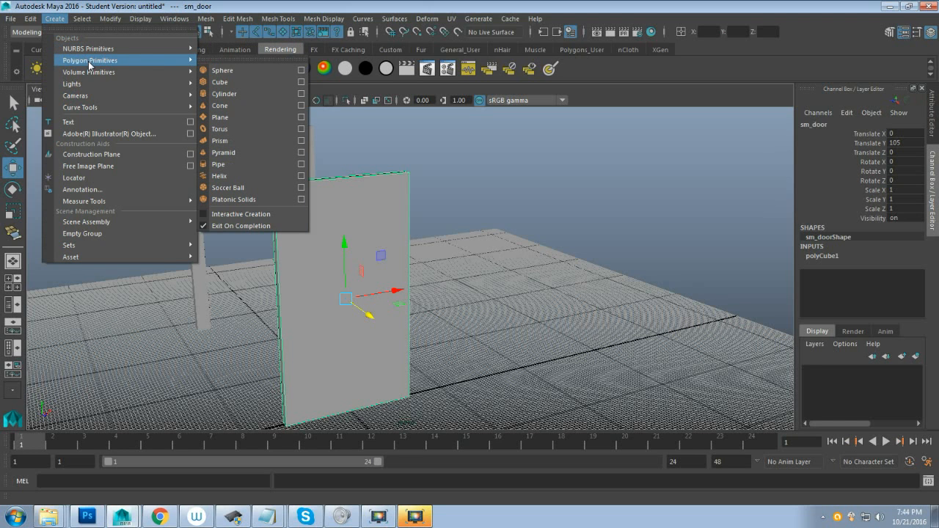
click(236, 94)
alt+drag(427, 365, 418, 339)
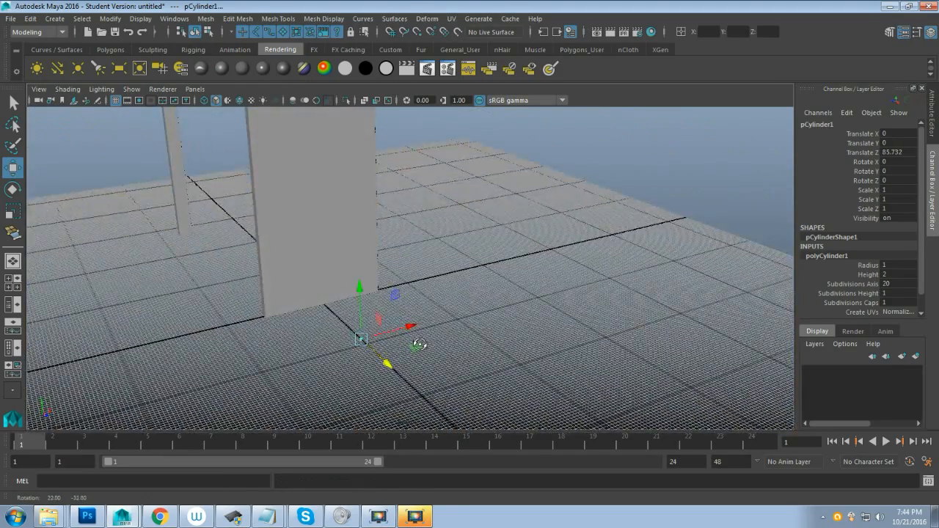
Set the cylinder's radius to 6.4 and its height to 17.3
click(868, 266)
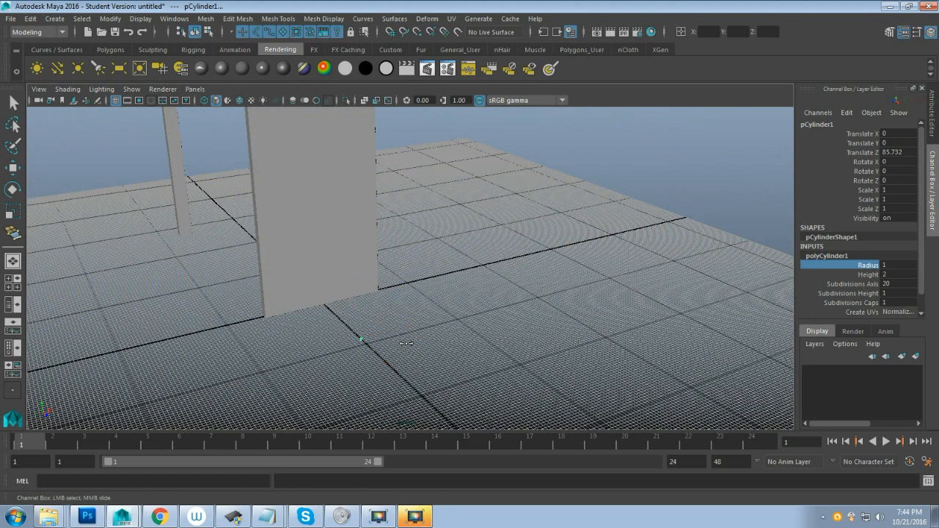
middle_drag(419, 343, 436, 343)
click(868, 273)
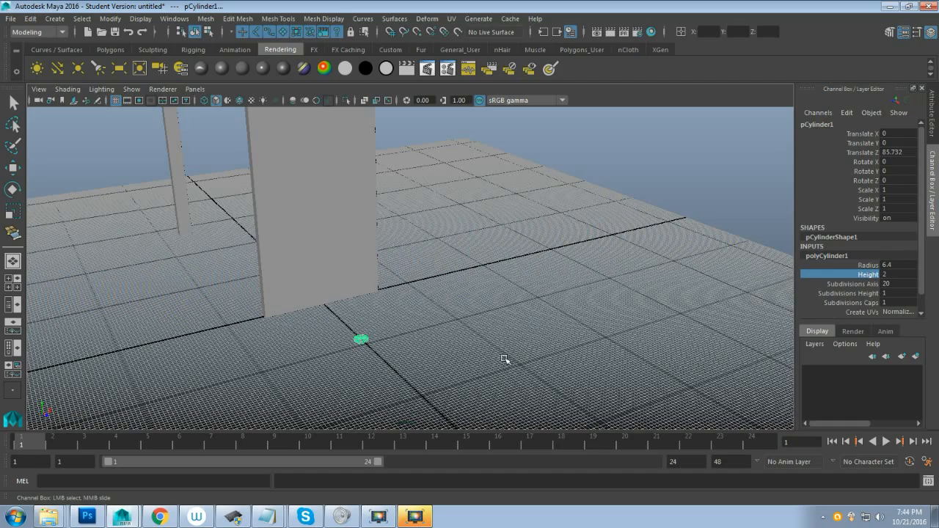
middle_drag(477, 352, 565, 334)
alt+drag(565, 334, 388, 352)
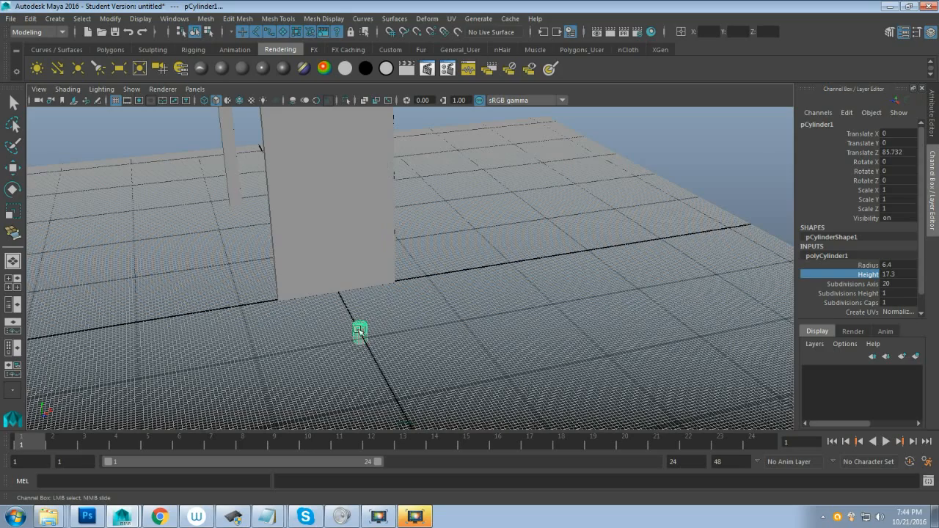
Set the cylinder's subdivisions height to 3
alt+drag(356, 294, 340, 283)
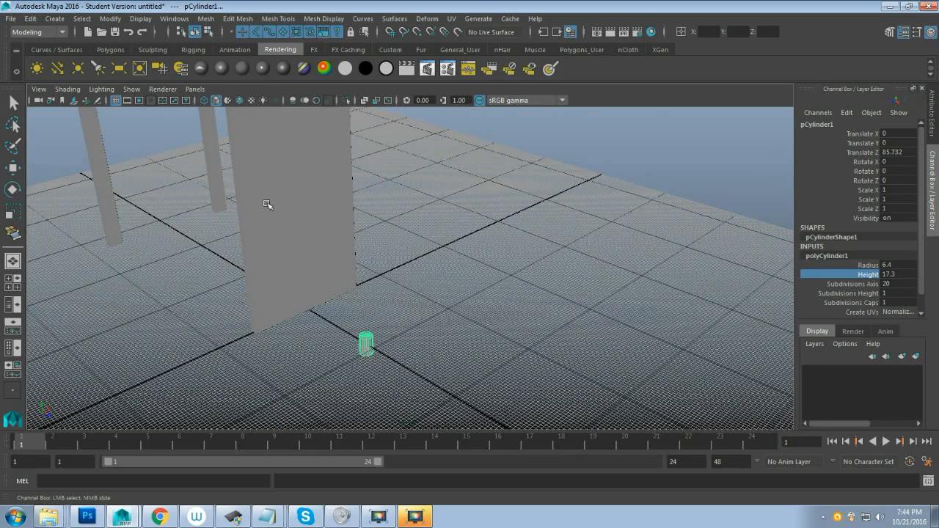
alt+drag(267, 204, 336, 298)
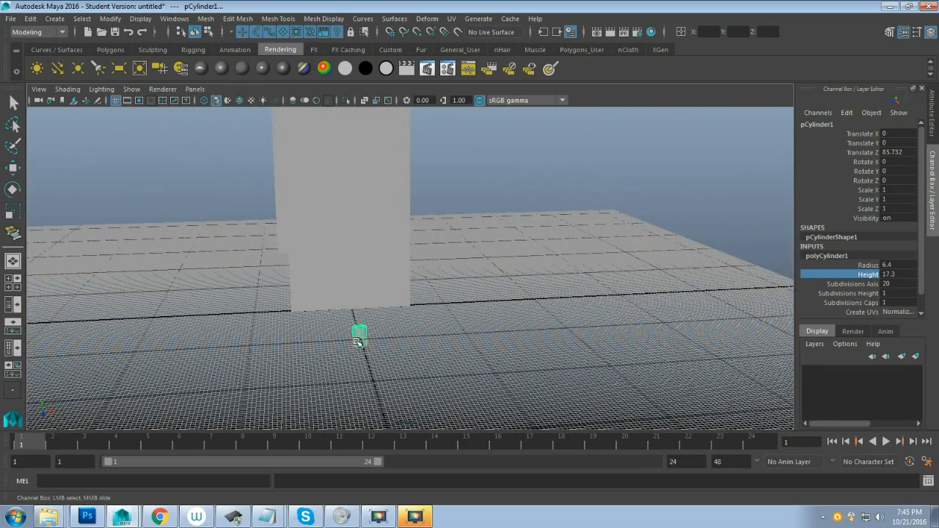
scroll(360, 398, up, 7)
alt+middle_drag(357, 396, 440, 268)
scroll(389, 363, up, 2)
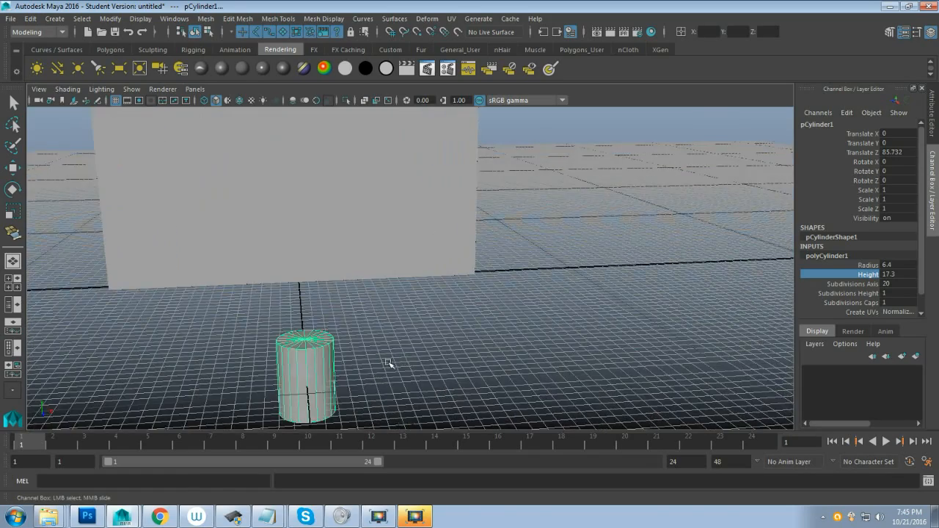
alt+middle_drag(388, 363, 460, 266)
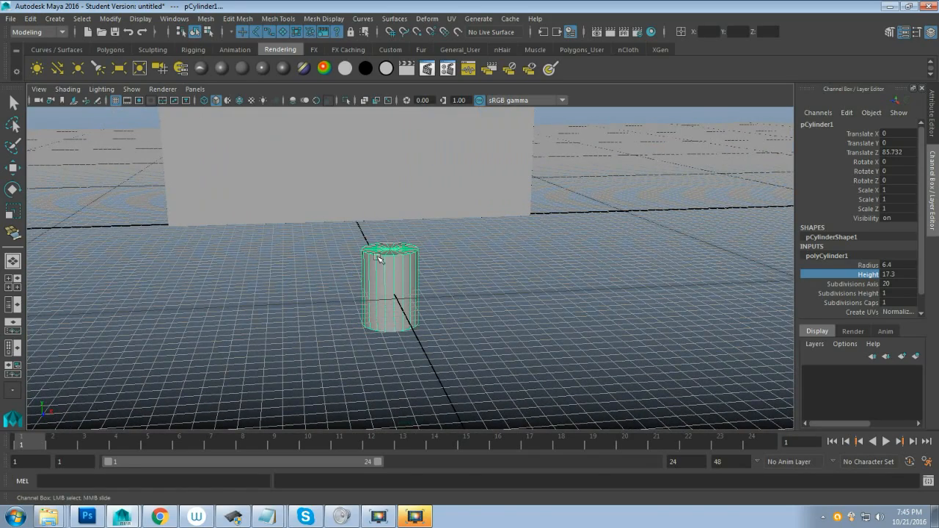
mouse_move(364, 291)
alt+mouse_down()
mouse_move(358, 296)
mouse_move(379, 285)
alt+mouse_up()
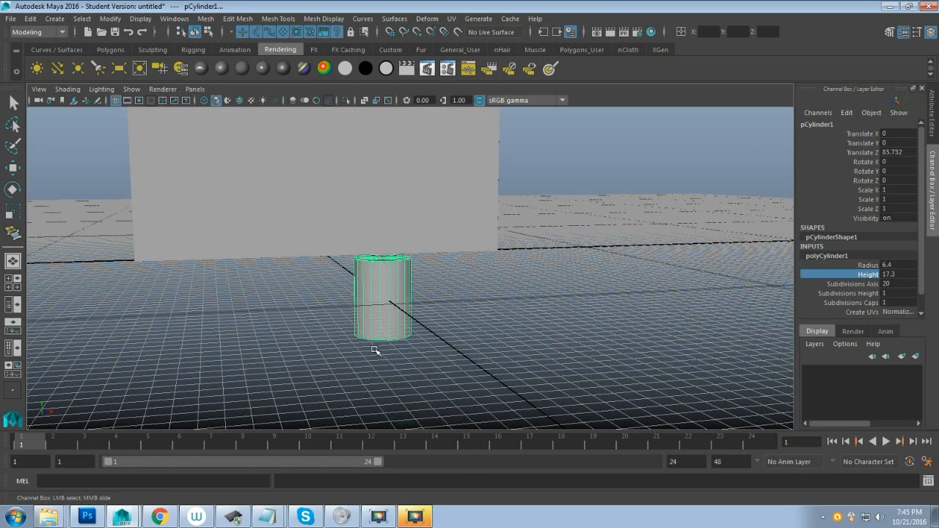
scroll(375, 350, up, 6)
alt+middle_drag(371, 345, 383, 258)
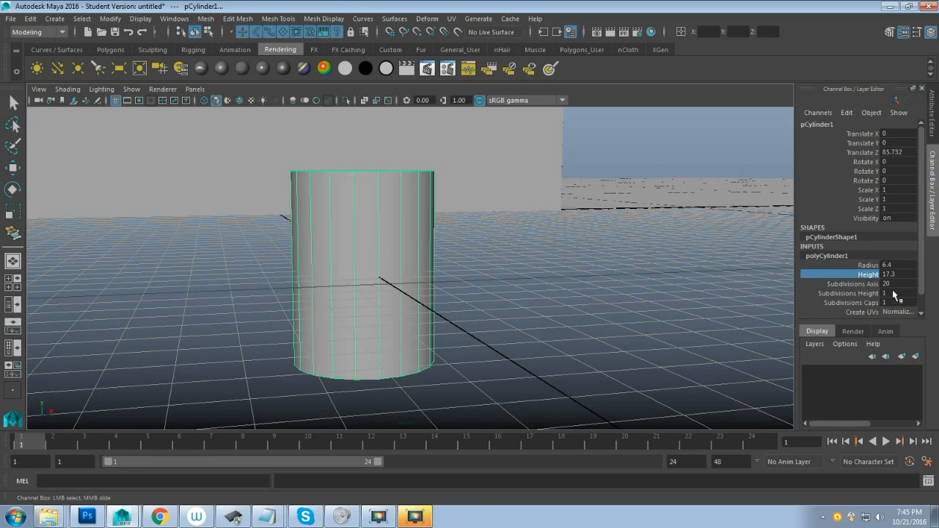
click(845, 294)
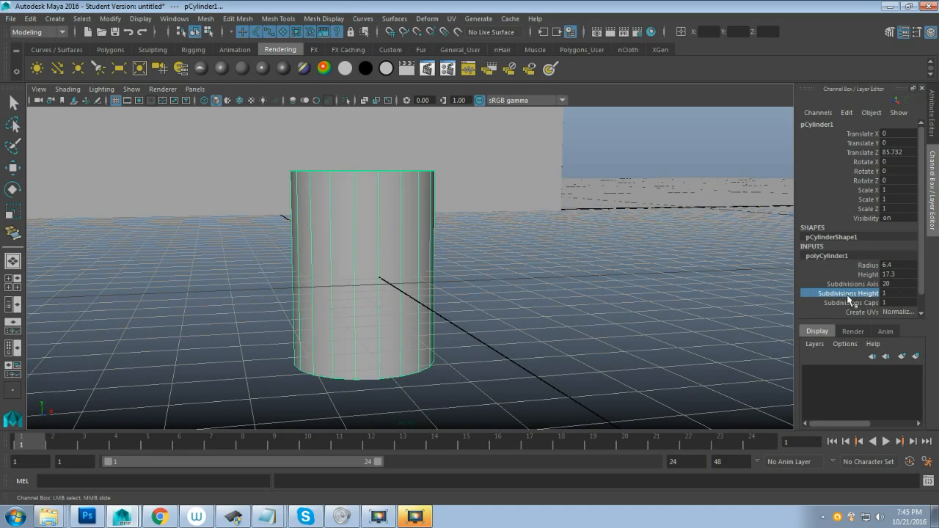
click(892, 293)
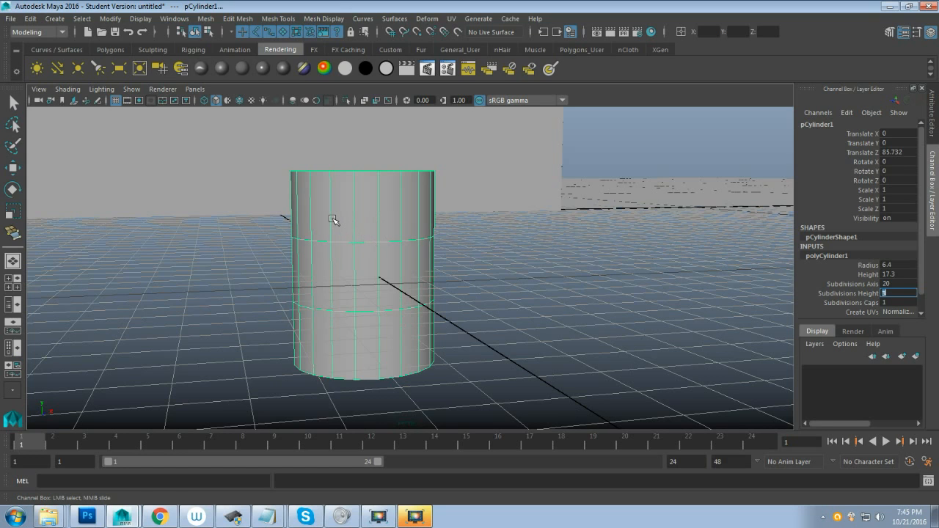
key(Return)
Select the cylinder's top and bottom rings of side faces
key(F11)
key(w)
key(q)
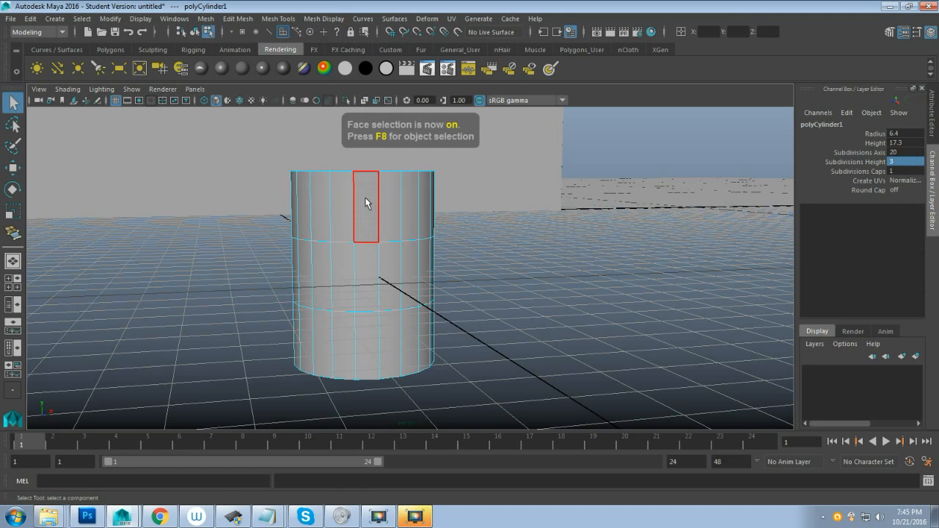
click(374, 214)
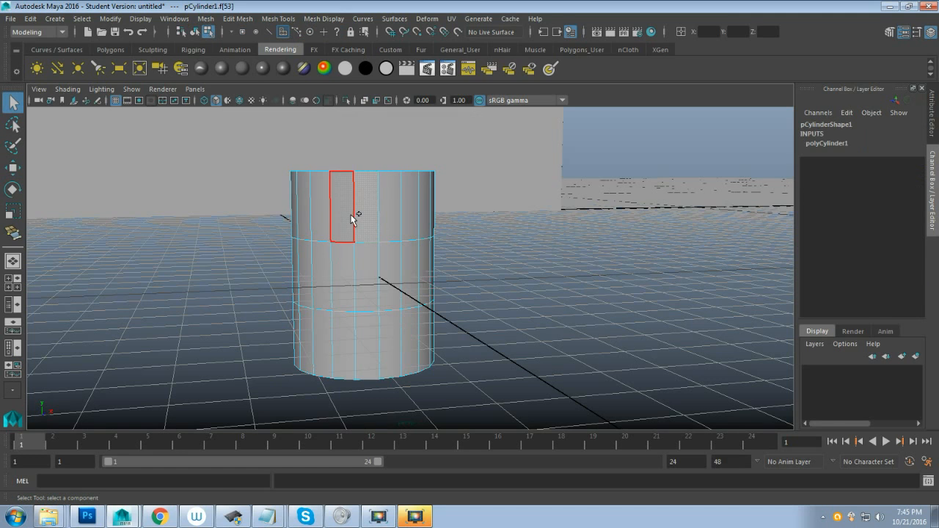
click(350, 217)
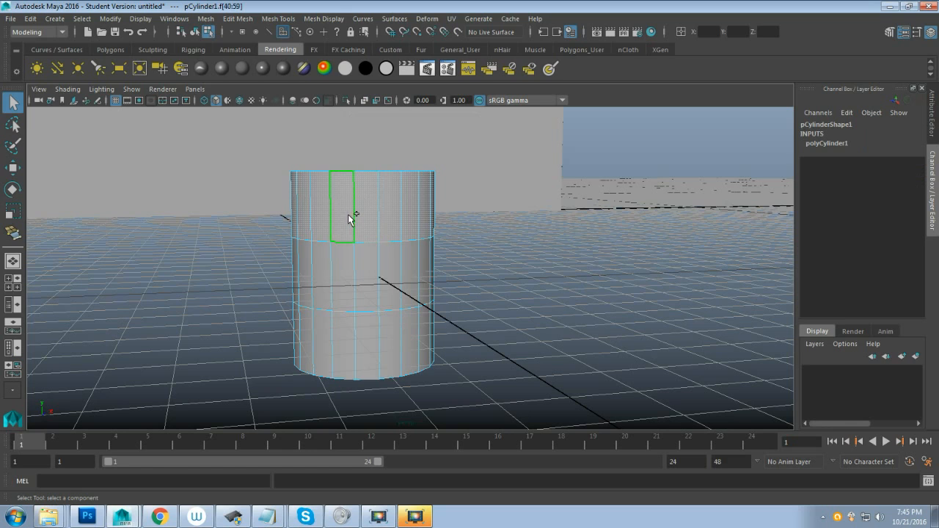
click(375, 338)
click(389, 343)
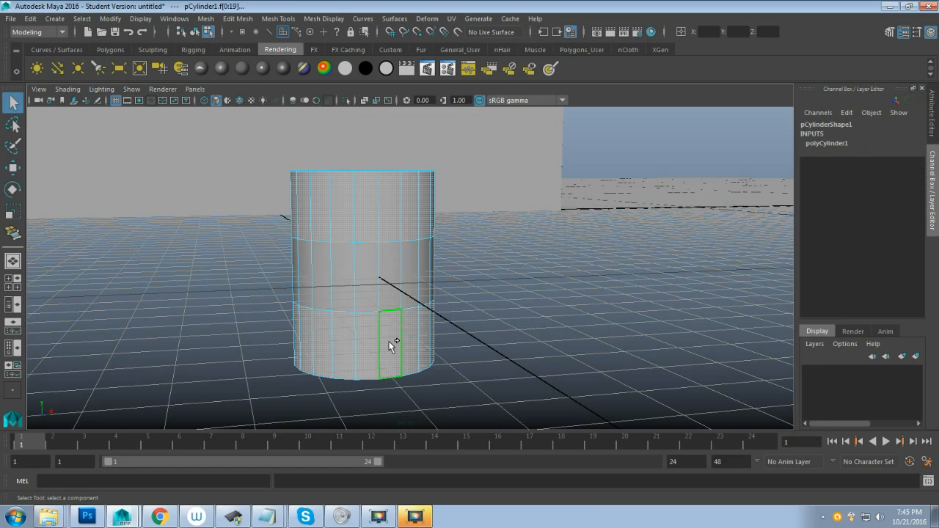
Try to scale the selected face rings, and undo the scale
key(r)
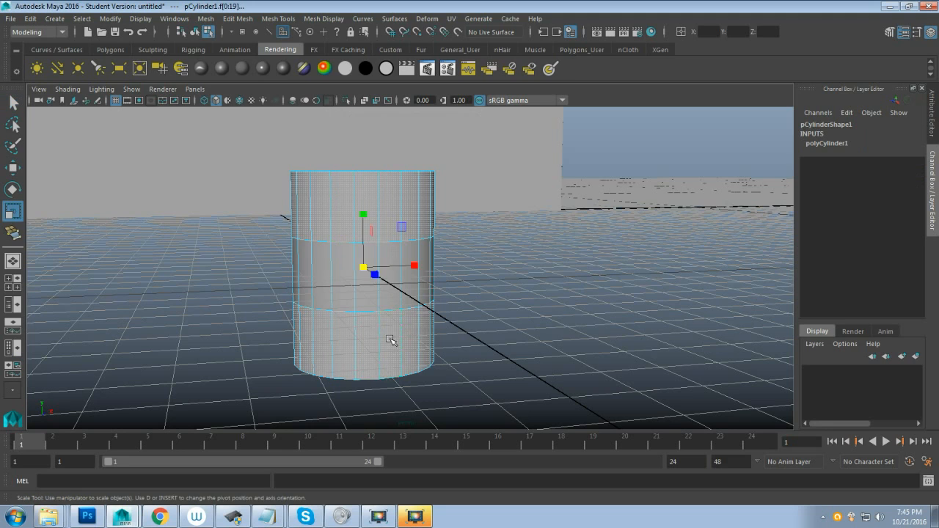
click(366, 216)
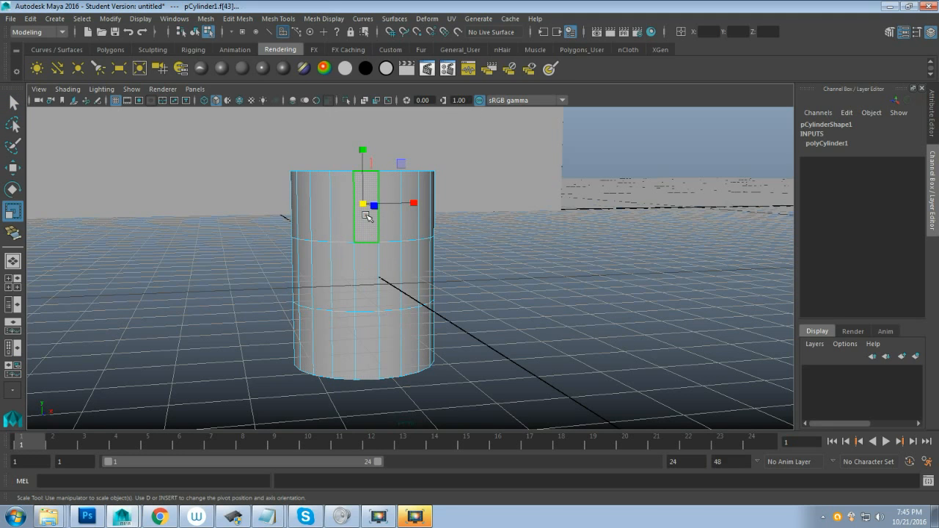
key(ctrl+z)
drag(363, 214, 363, 222)
key(ctrl+z)
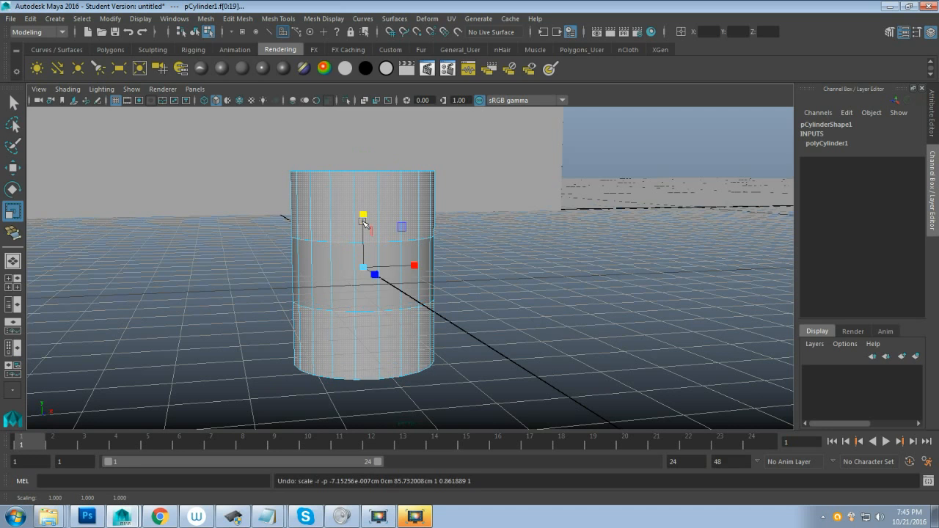
Extrude the selected face rings outward with a local translate Z of 4.755
click(108, 50)
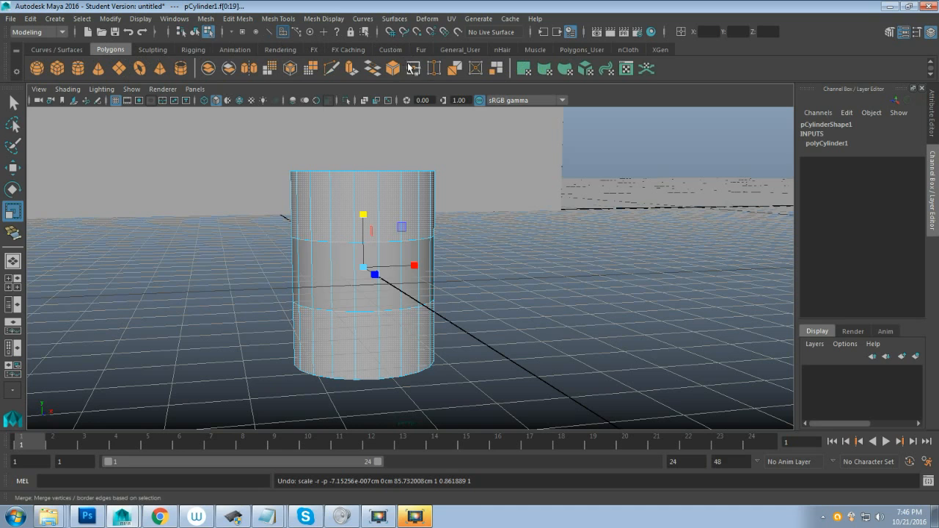
click(352, 73)
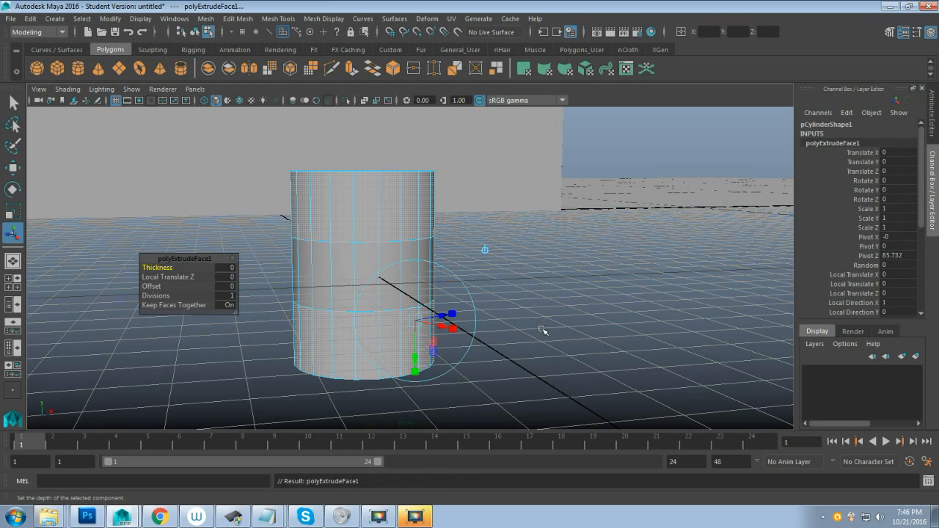
alt+drag(589, 316, 568, 315)
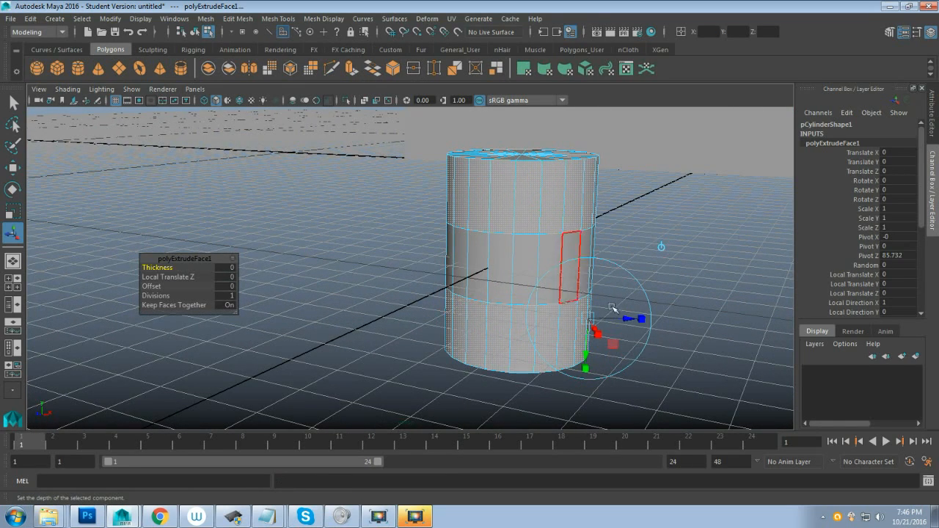
drag(625, 320, 682, 320)
mouse_move(399, 361)
alt+mouse_down()
mouse_move(362, 304)
mouse_move(344, 400)
mouse_move(371, 350)
mouse_move(444, 371)
mouse_move(393, 362)
alt+mouse_up()
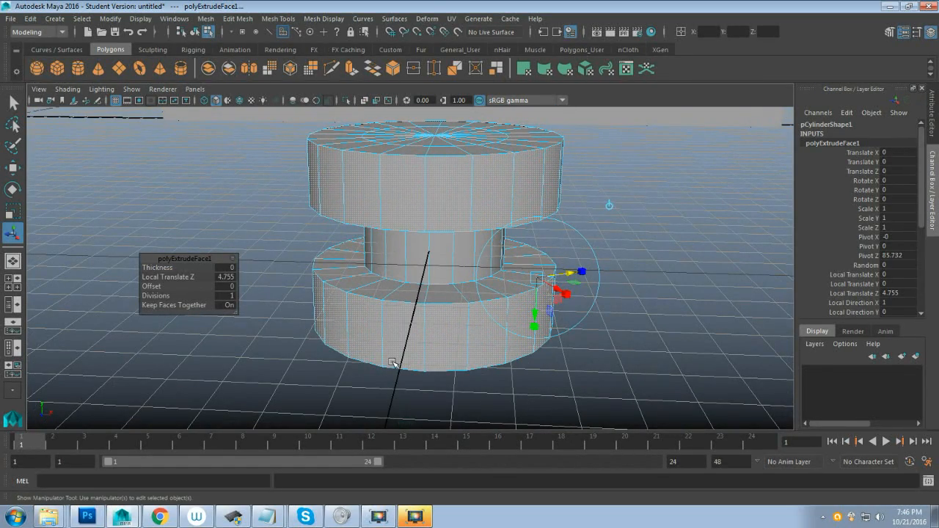
Select the whole cylinder object
key(q)
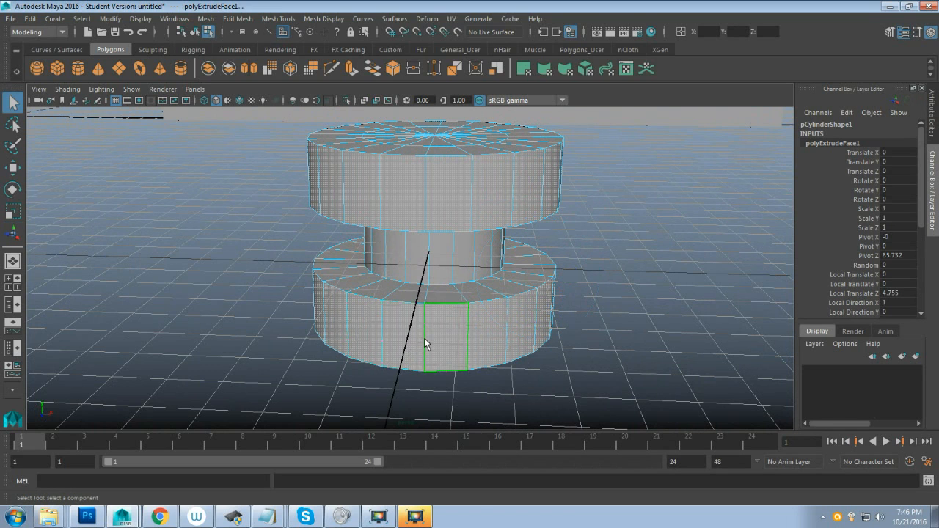
right_drag(424, 338, 456, 229)
click(475, 173)
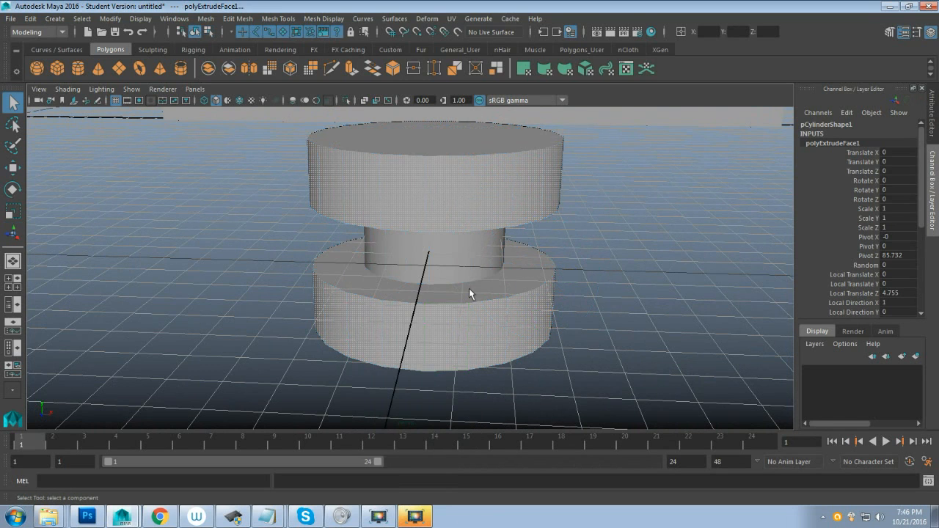
click(471, 297)
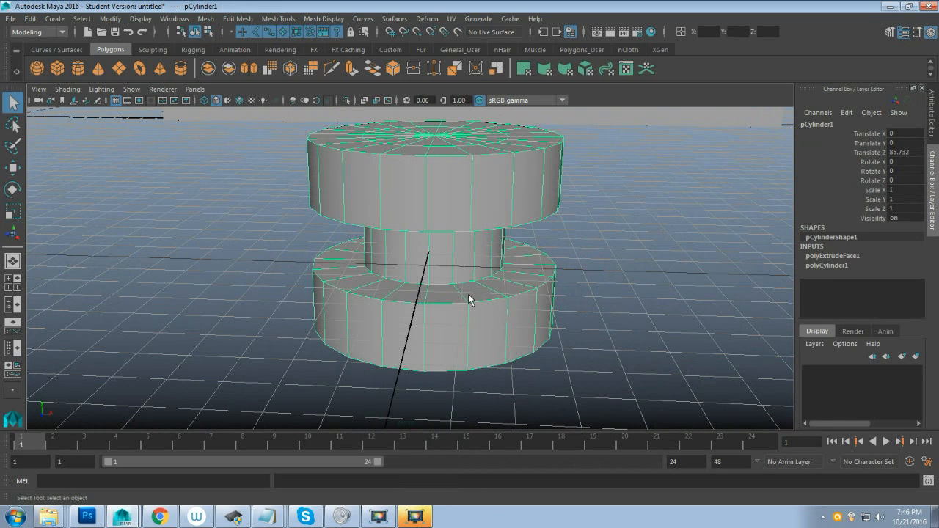
Select the inner edge loops on the cylinder's top and bottom caps
key(F10)
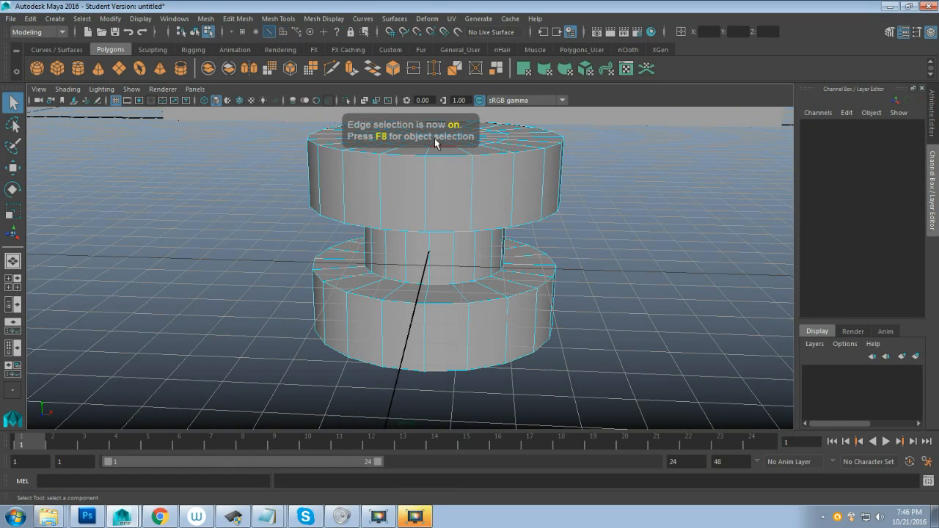
alt+middle_drag(511, 279, 510, 321)
alt+drag(511, 321, 457, 257)
double_click(432, 237)
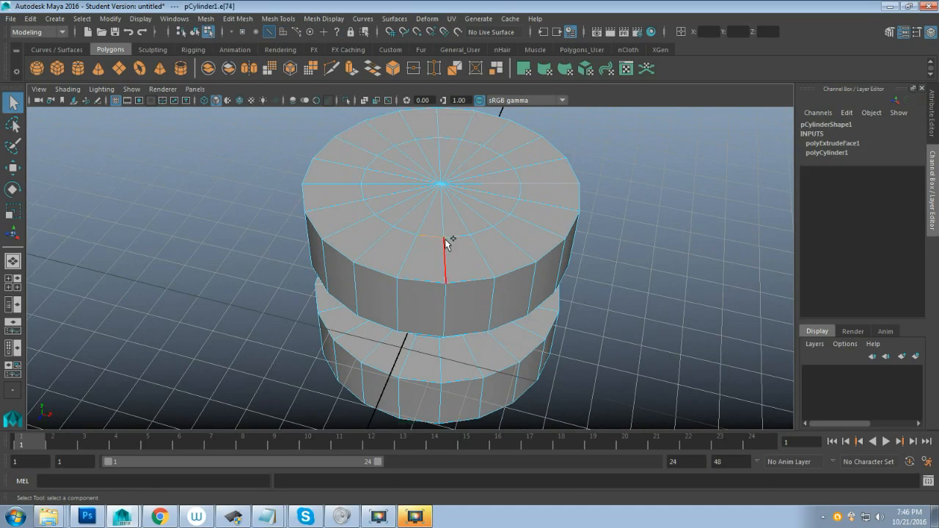
alt+drag(430, 267, 406, 295)
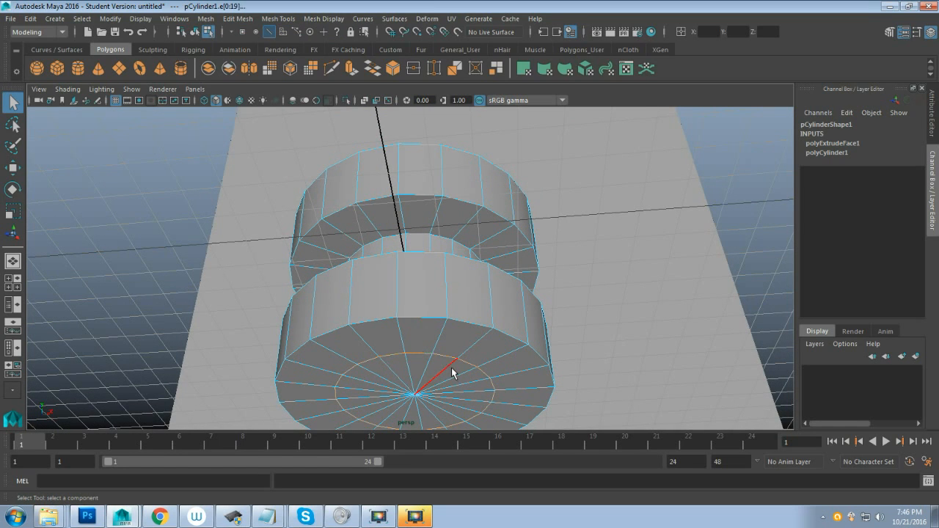
scroll(452, 373, down, 2)
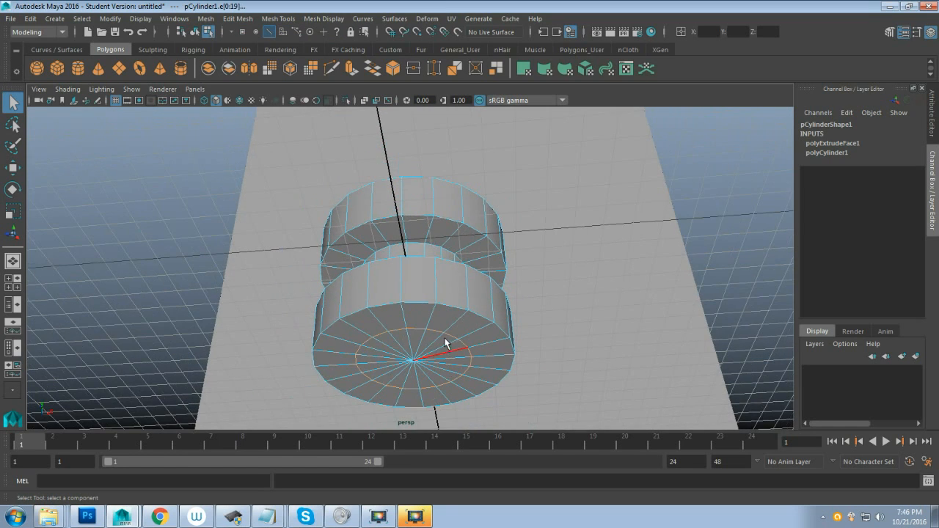
alt+drag(445, 342, 417, 335)
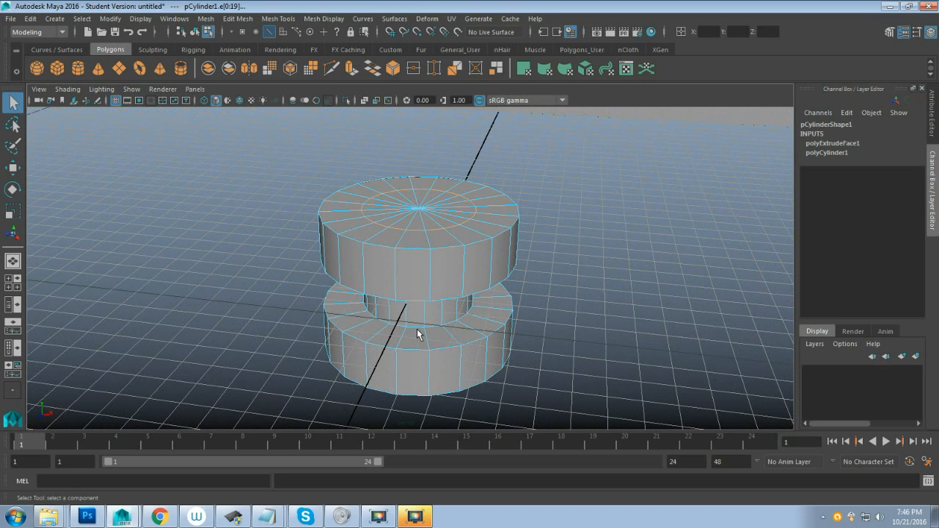
Scale the selected cap edge loops to chamfer the cylinder's top and bottom ends
key(r)
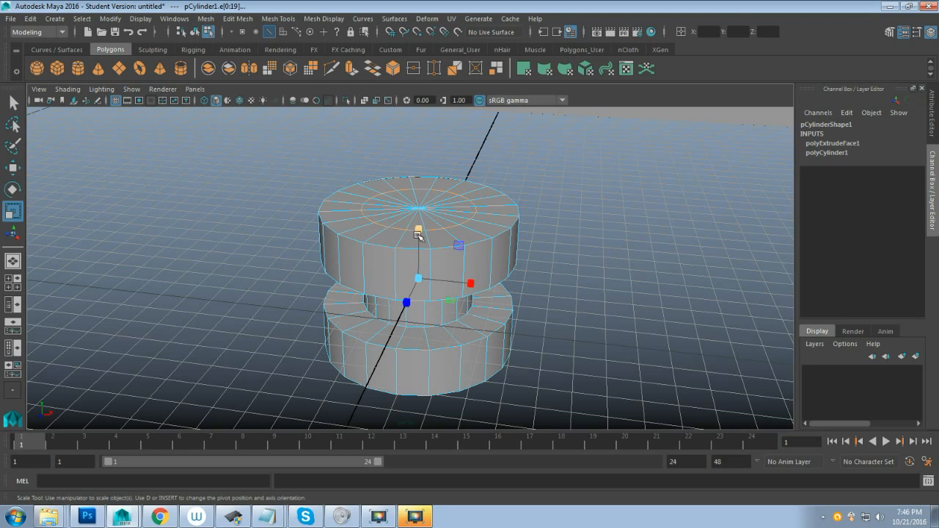
drag(420, 237, 419, 216)
alt+drag(345, 282, 364, 306)
alt+middle_drag(365, 306, 360, 349)
scroll(380, 296, up, 5)
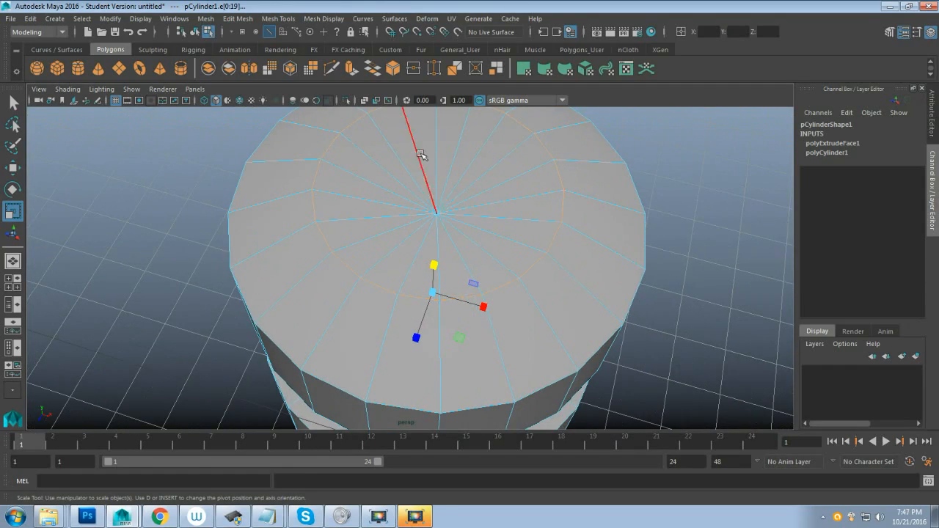
alt+drag(351, 267, 334, 337)
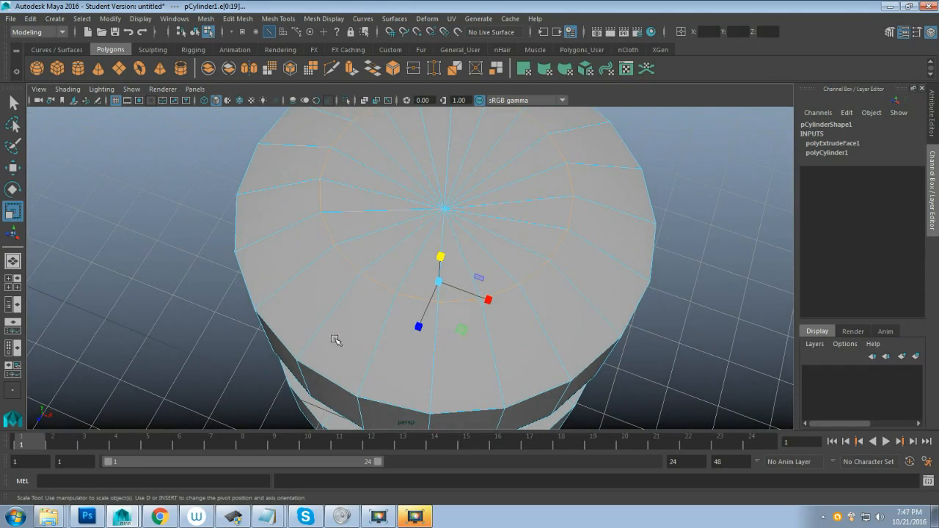
alt+drag(407, 347, 292, 234)
alt+drag(305, 287, 348, 230)
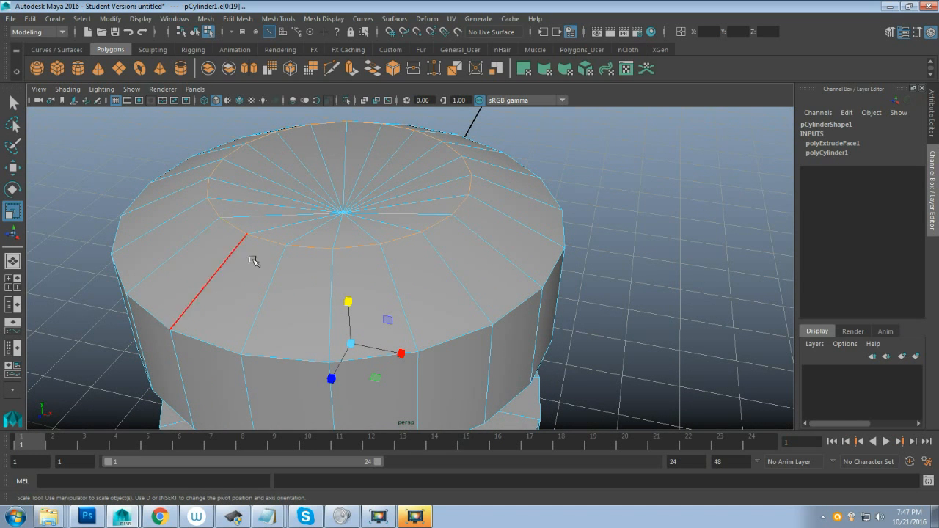
alt+drag(276, 258, 281, 296)
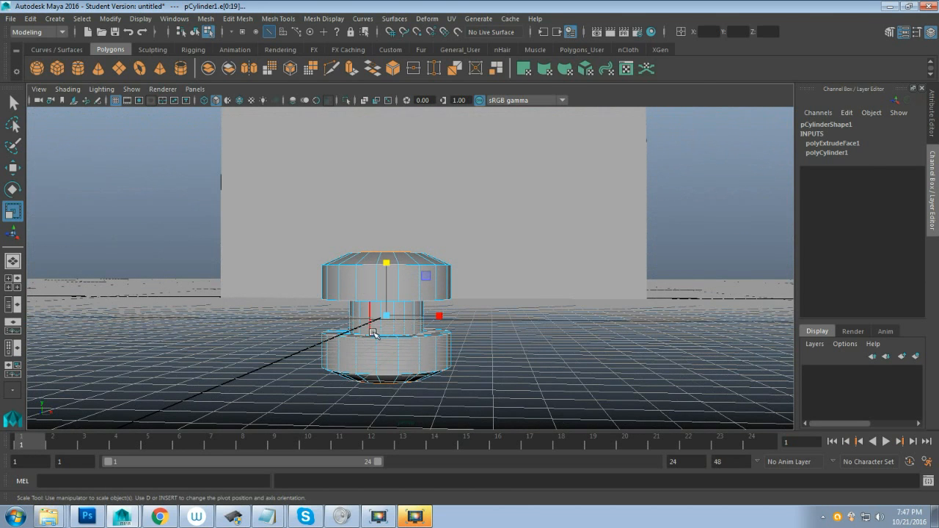
In the front view, select the upper half's vertices and move them up to lengthen the neck, then reselect the object
key(space)
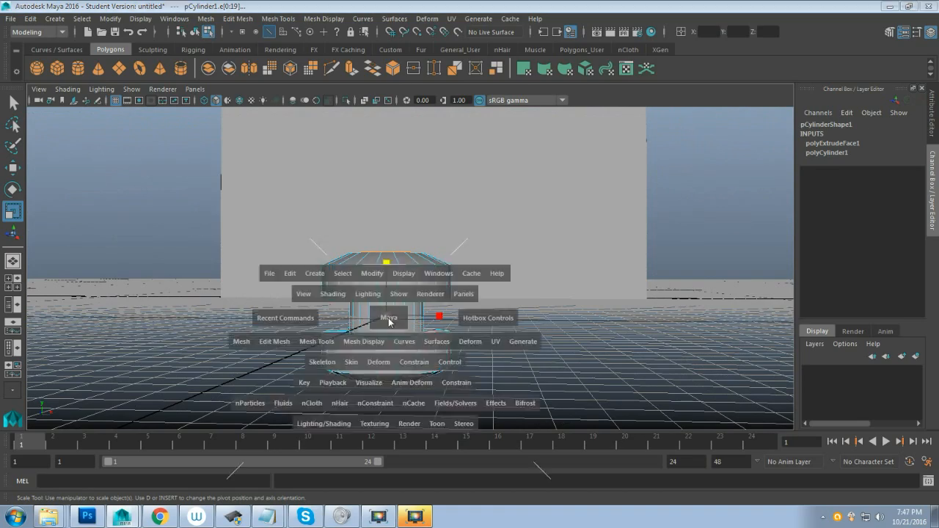
key(space)
scroll(394, 374, up, 1)
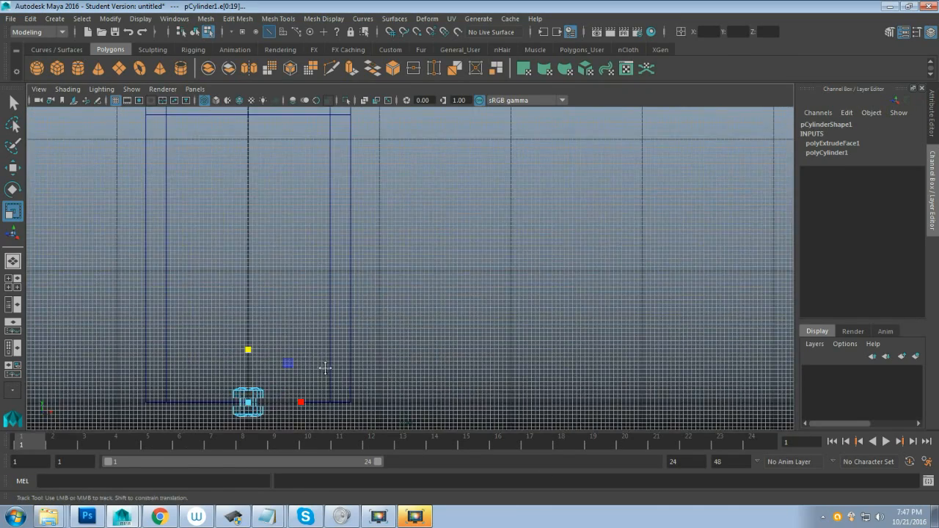
alt+middle_drag(325, 367, 440, 335)
scroll(440, 345, up, 6)
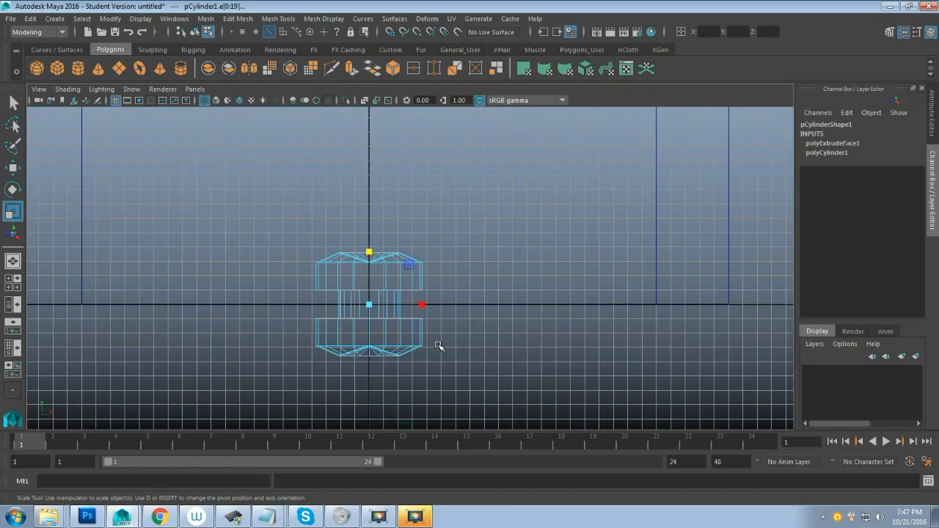
key(F9)
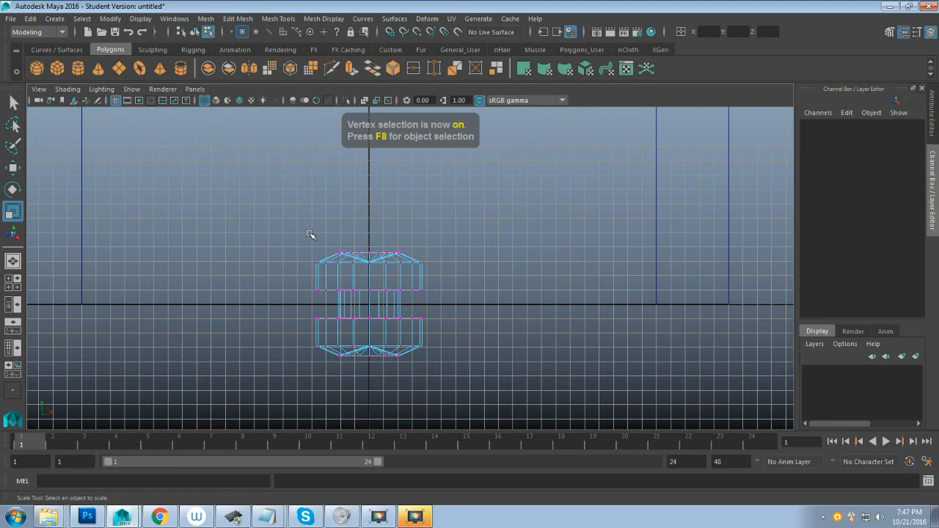
drag(305, 229, 451, 295)
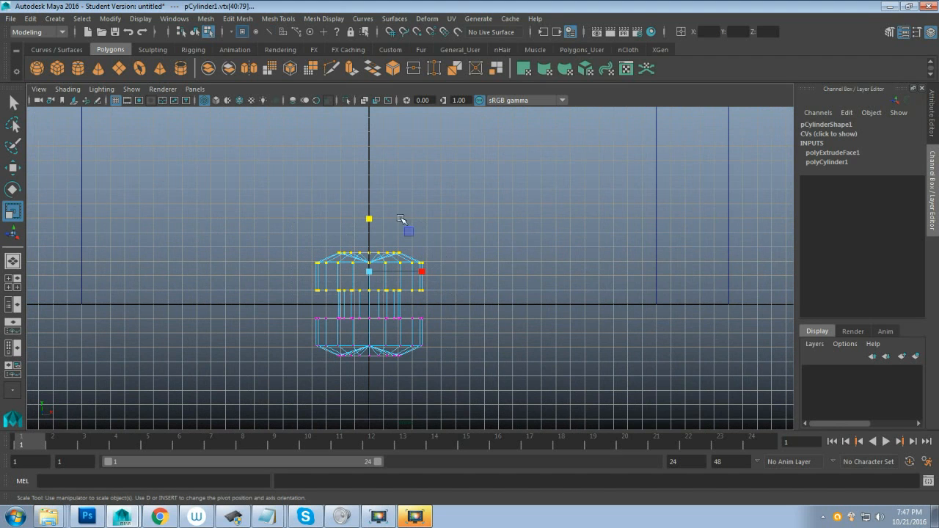
key(w)
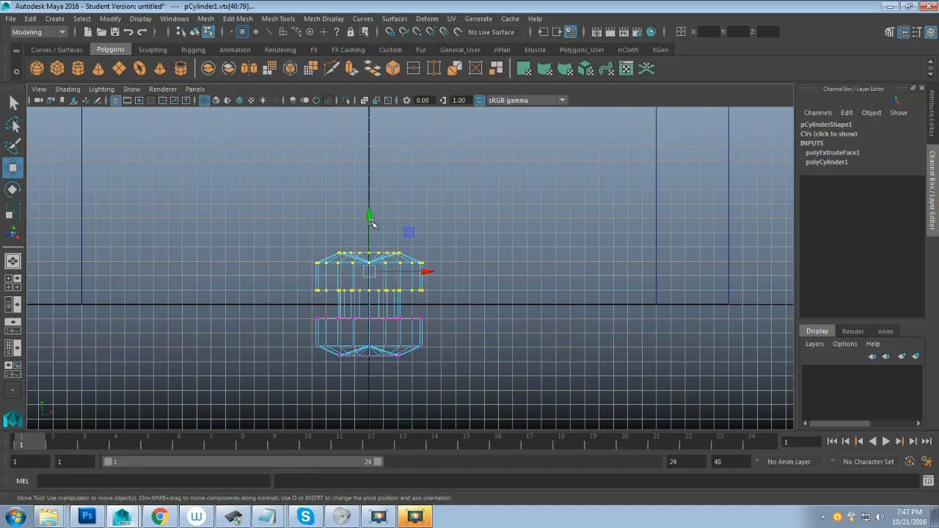
drag(373, 224, 372, 180)
right_drag(369, 281, 416, 173)
click(388, 271)
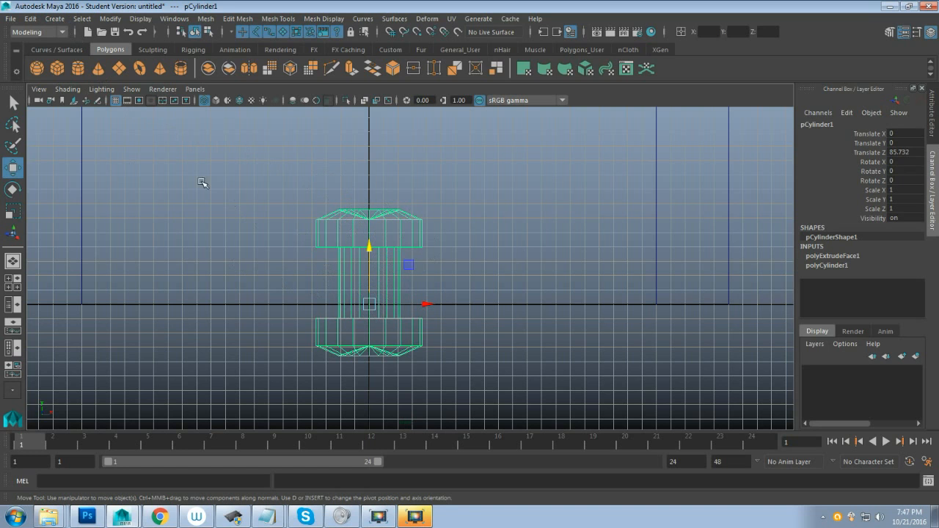
Center the cylinder's pivot and rotate the cylinder 90 degrees about X
click(104, 19)
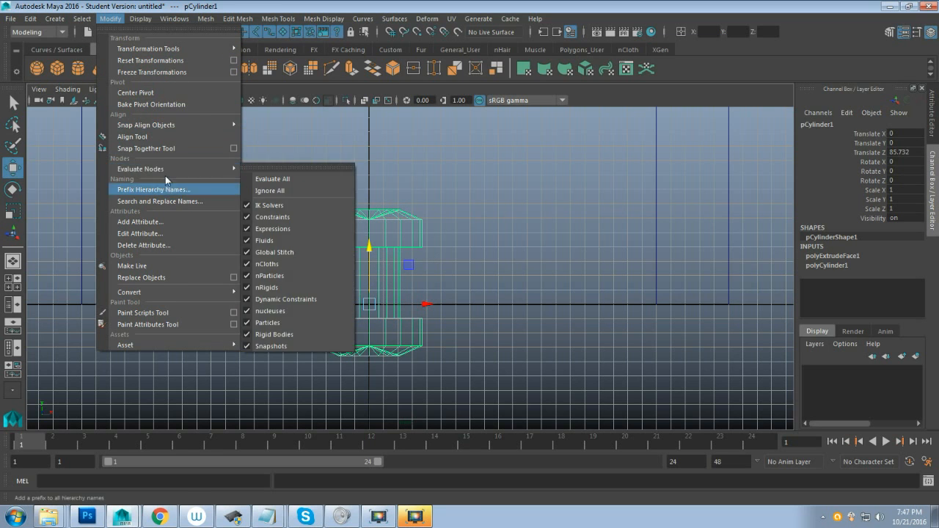
click(144, 92)
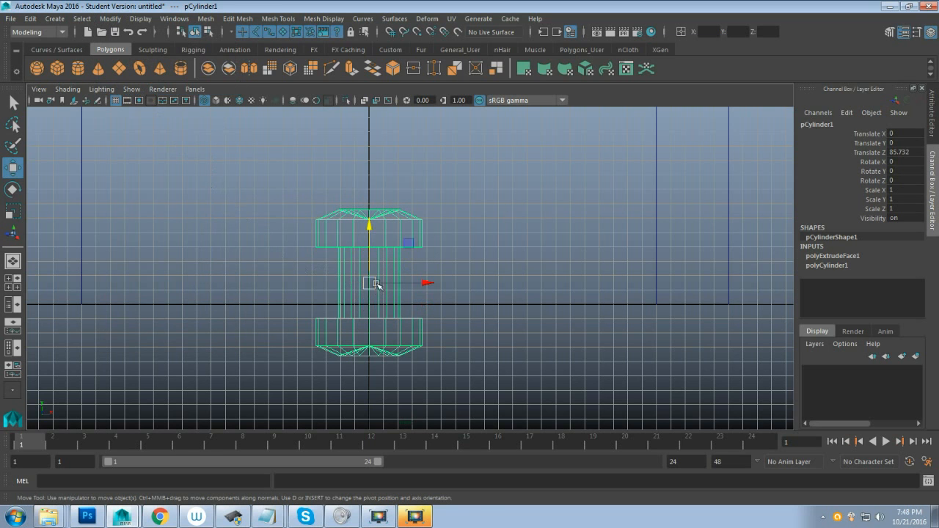
key(space)
key(space)
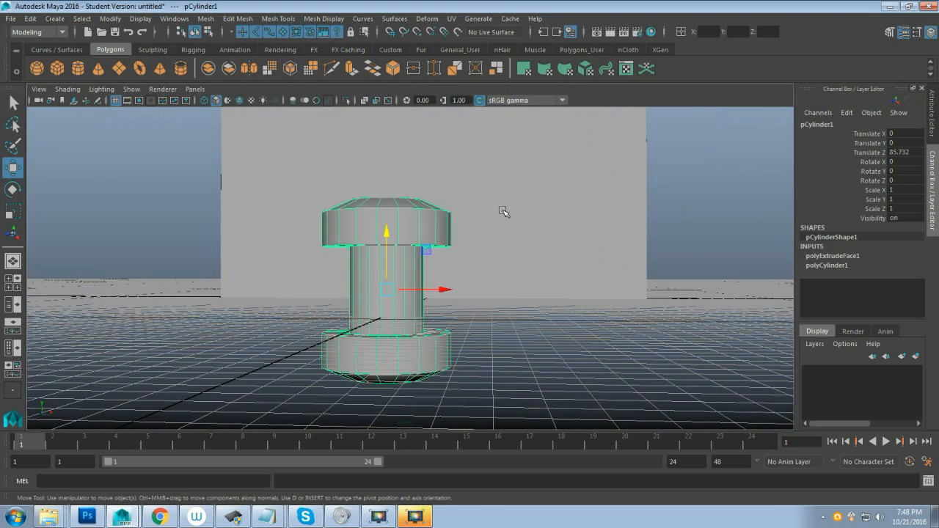
scroll(473, 259, down, 8)
alt+drag(497, 242, 488, 273)
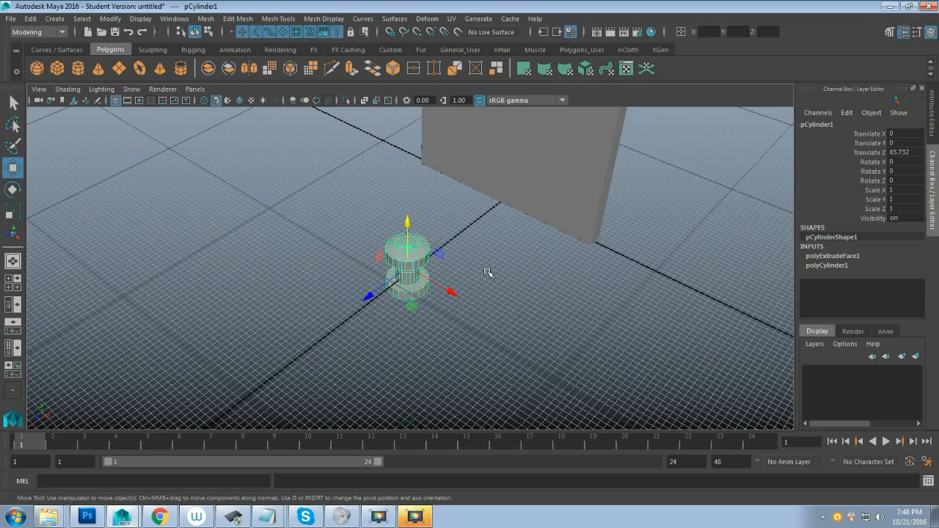
key(e)
drag(364, 262, 329, 315)
In the top view, move the cylinder to X about 42.5 at the door panel's edge
key(space)
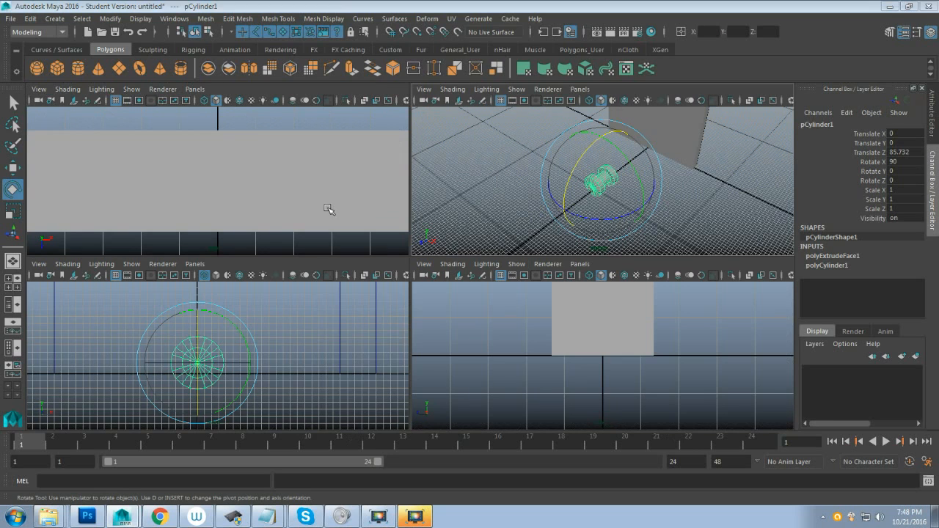
key(space)
scroll(328, 220, down, 5)
scroll(328, 247, down, 3)
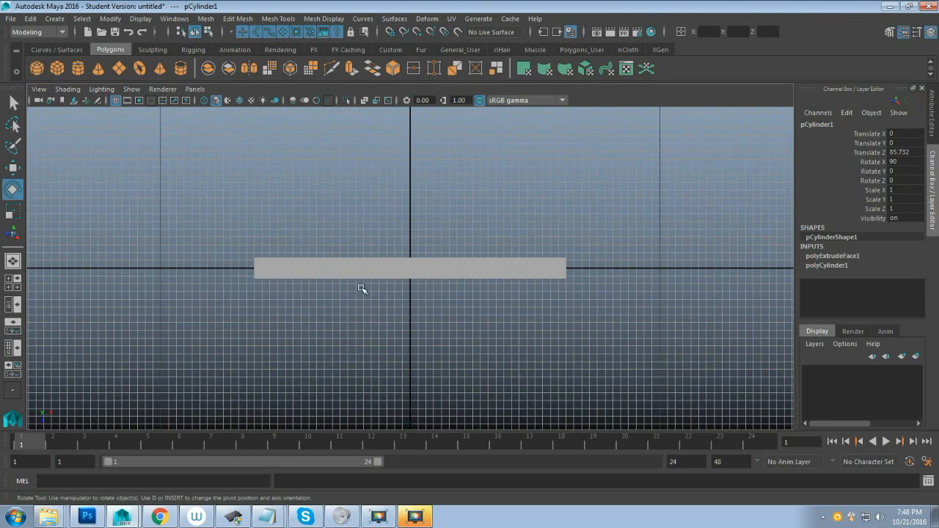
alt+middle_drag(362, 289, 321, 228)
key(w)
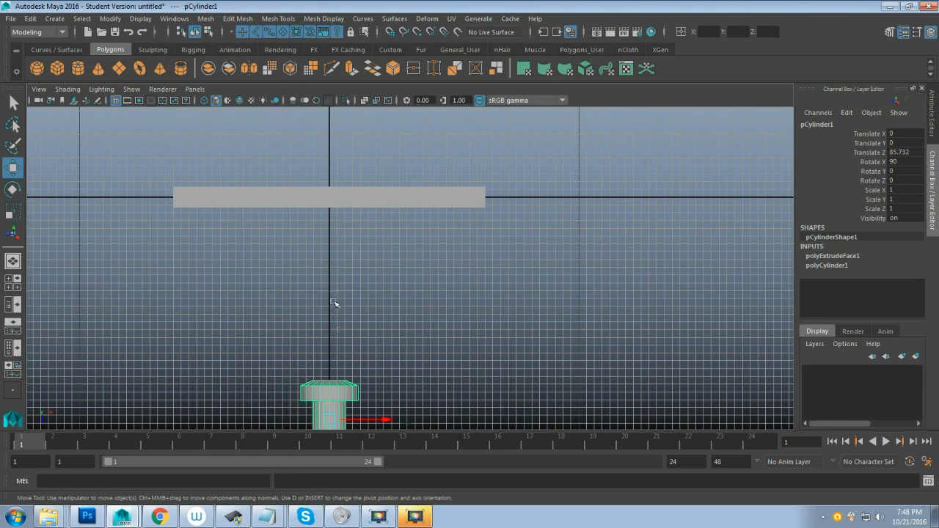
scroll(339, 323, down, 2)
drag(344, 397, 436, 210)
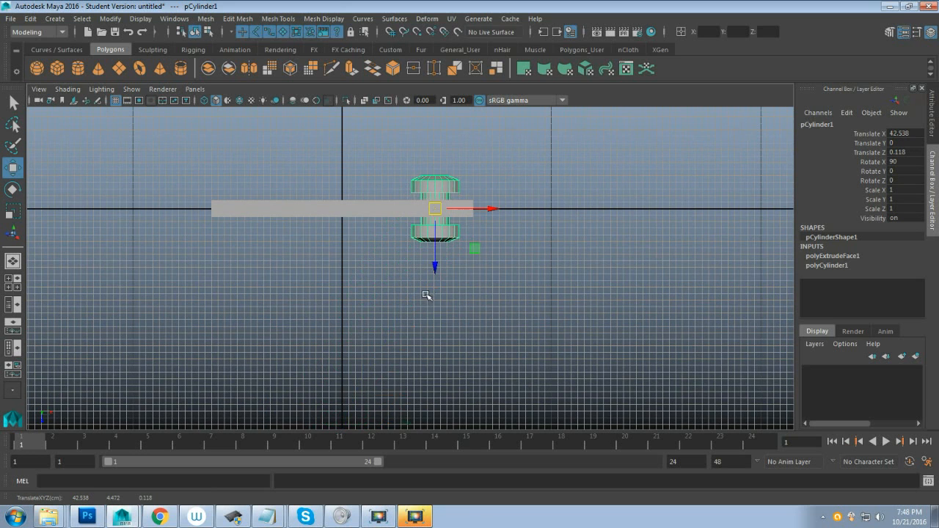
Switch to wireframe and snap the cylinder to the grid at Z 0
scroll(427, 293, up, 5)
scroll(346, 302, up, 2)
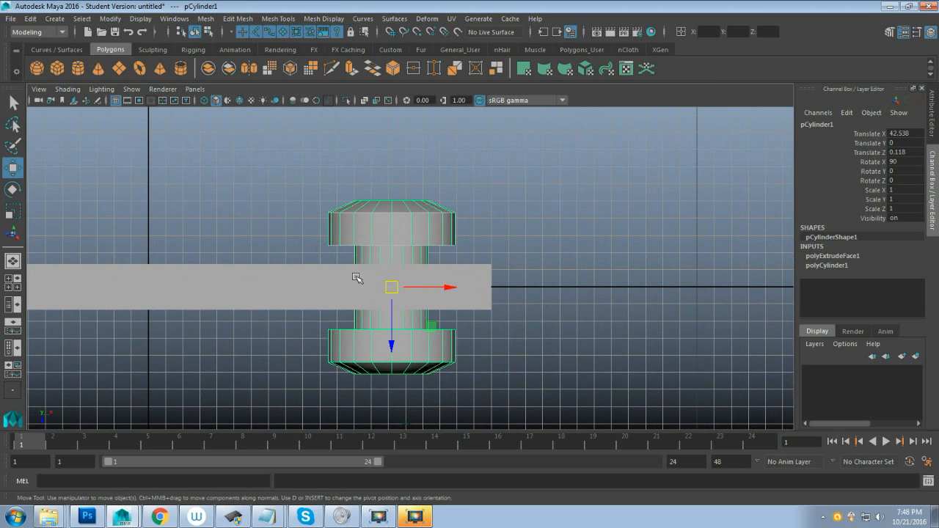
key(4)
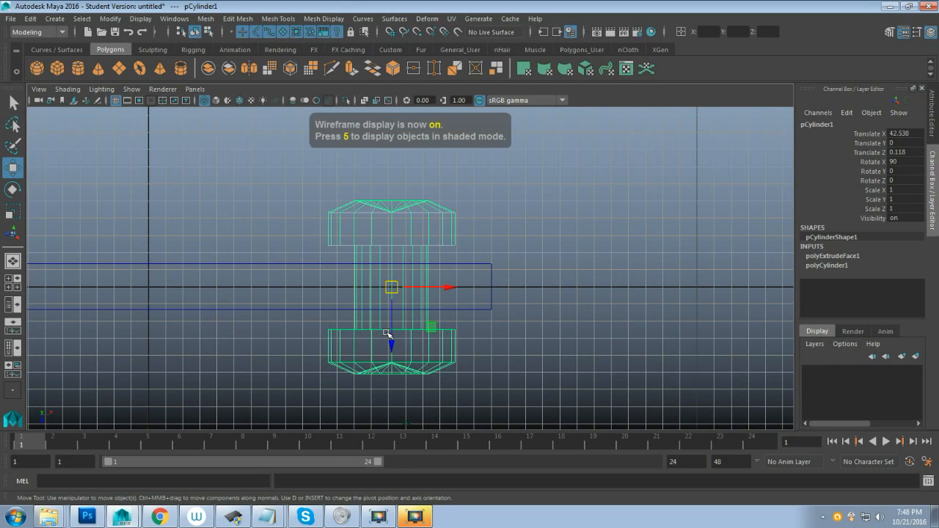
key(x)
drag(391, 334, 393, 290)
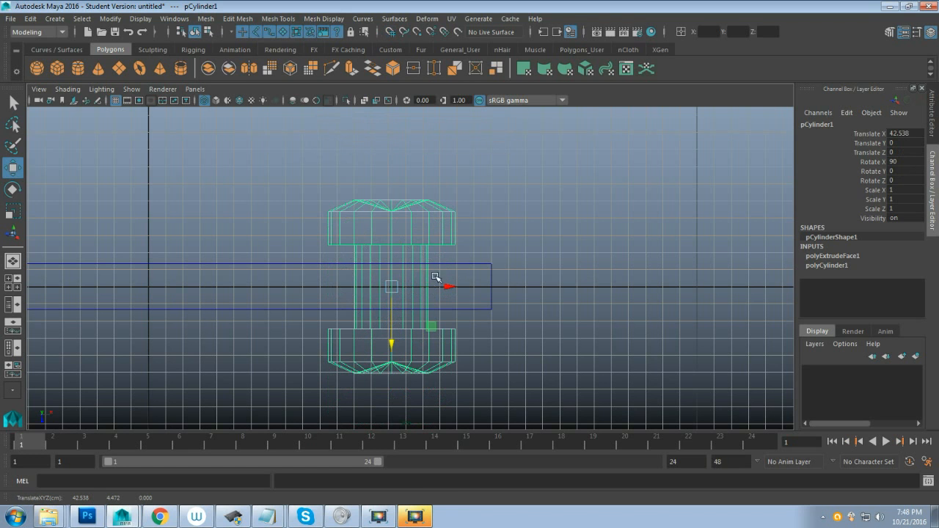
In the front view, raise the cylinder to a height of about 91.5 on the door
key(space)
key(space)
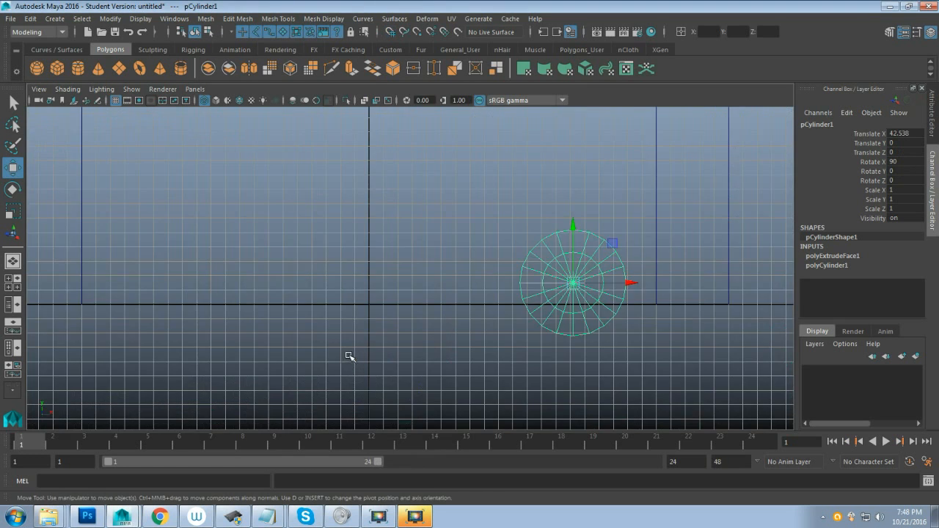
scroll(347, 357, down, 5)
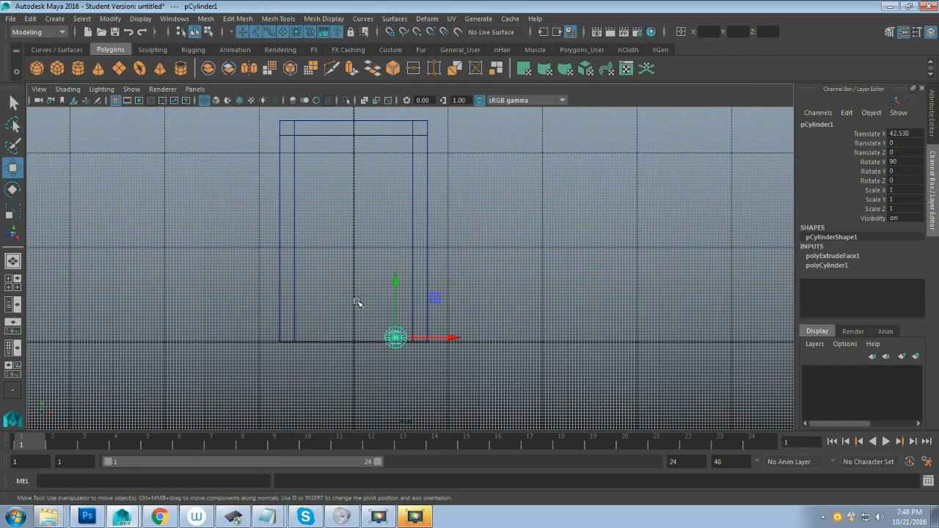
drag(394, 287, 394, 205)
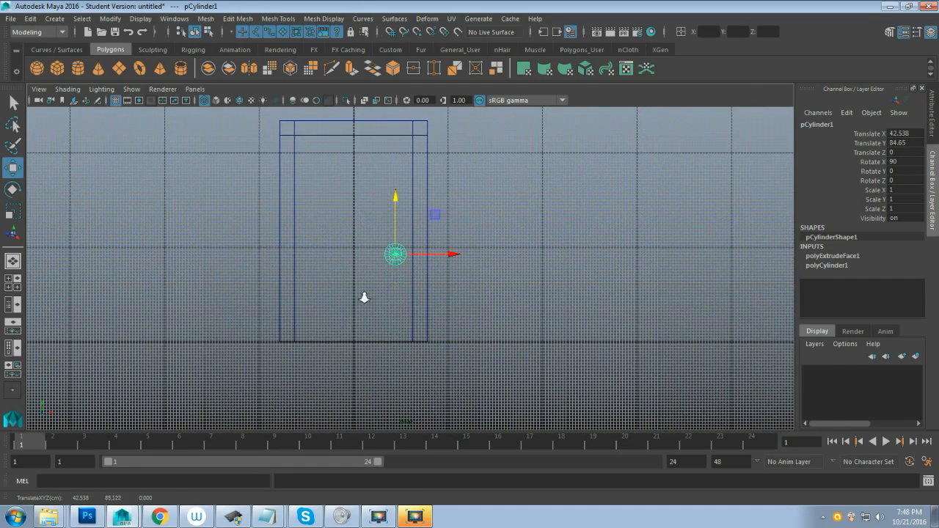
scroll(362, 309, up, 3)
scroll(358, 304, up, 2)
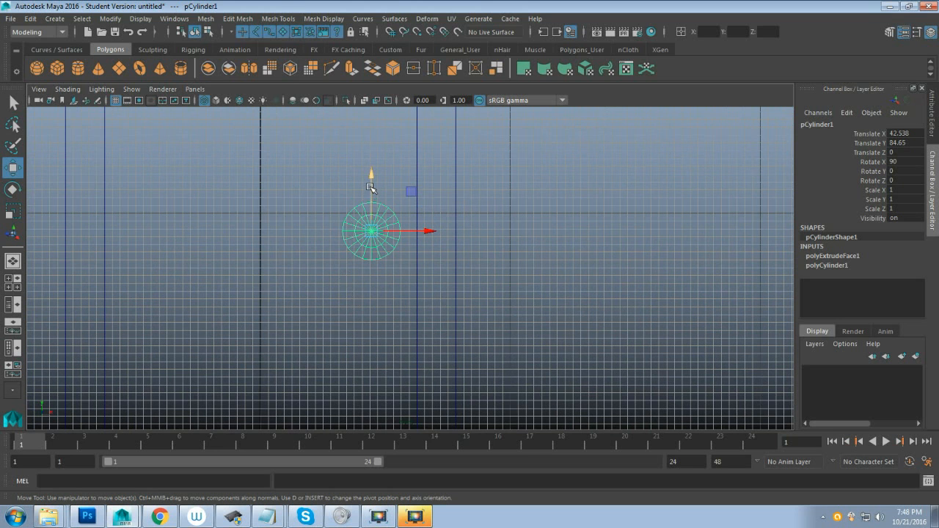
mouse_move(371, 231)
mouse_down()
mouse_move(372, 185)
mouse_move(366, 214)
mouse_up()
scroll(374, 314, down, 4)
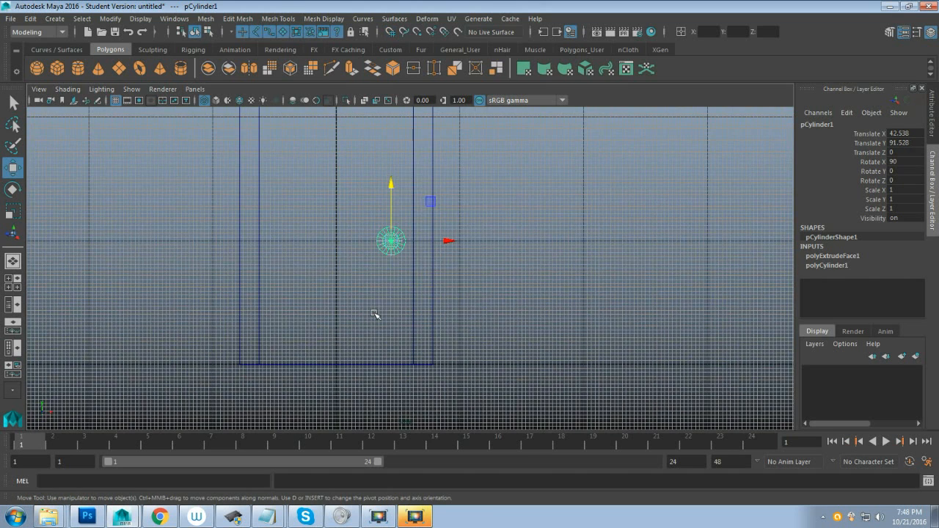
Inspect the cylinder's placement on the door from the perspective view
key(space)
key(space)
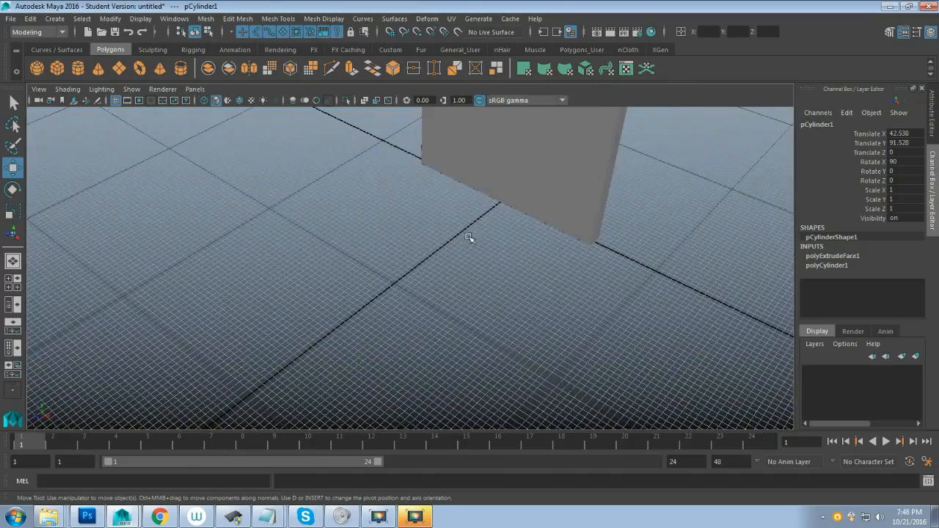
alt+drag(469, 237, 501, 191)
alt+middle_drag(501, 191, 480, 329)
scroll(478, 323, up, 3)
scroll(460, 317, down, 6)
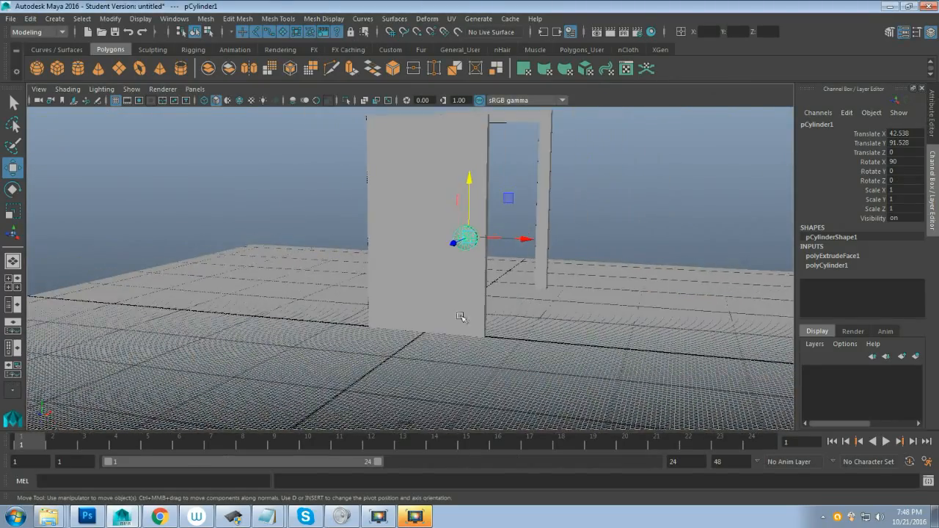
alt+drag(429, 306, 460, 301)
scroll(440, 296, up, 6)
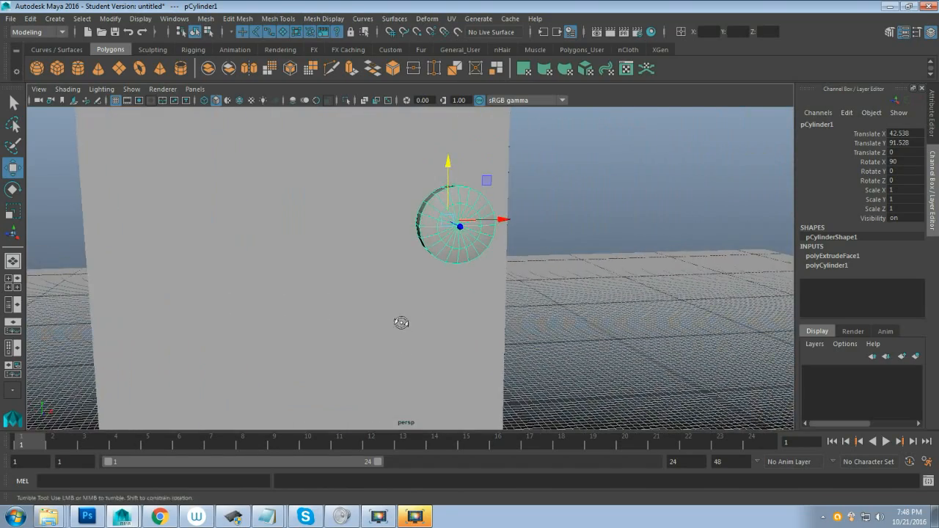
alt+drag(384, 319, 321, 325)
scroll(377, 335, up, 5)
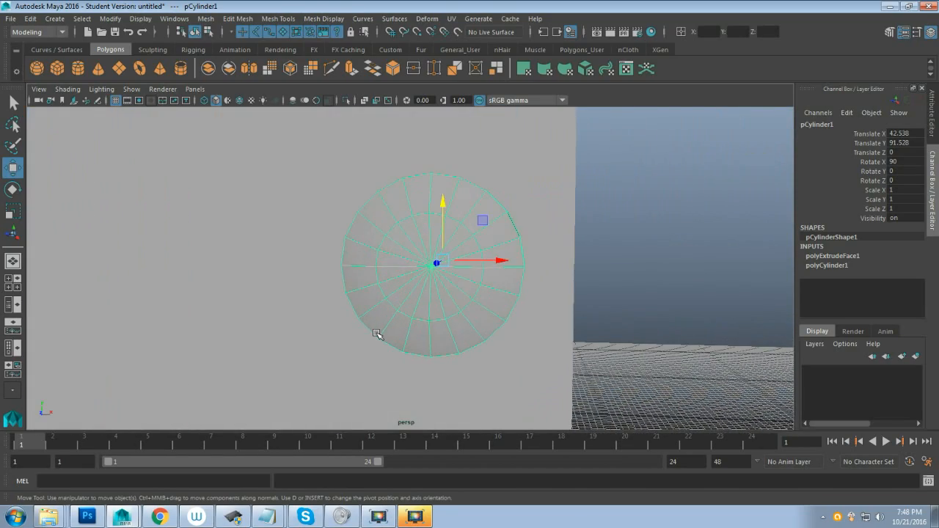
alt+drag(377, 334, 488, 316)
scroll(344, 347, down, 2)
scroll(343, 346, down, 5)
scroll(344, 341, up, 5)
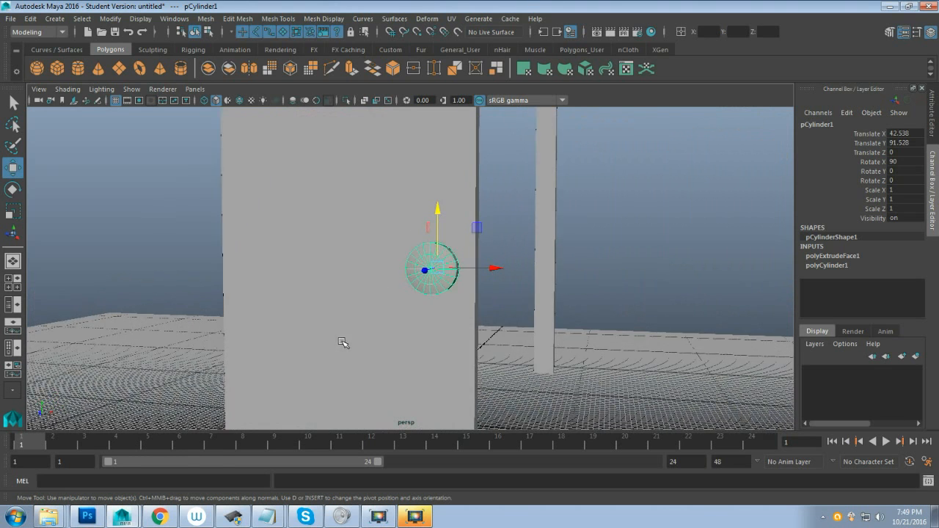
alt+middle_drag(371, 321, 304, 374)
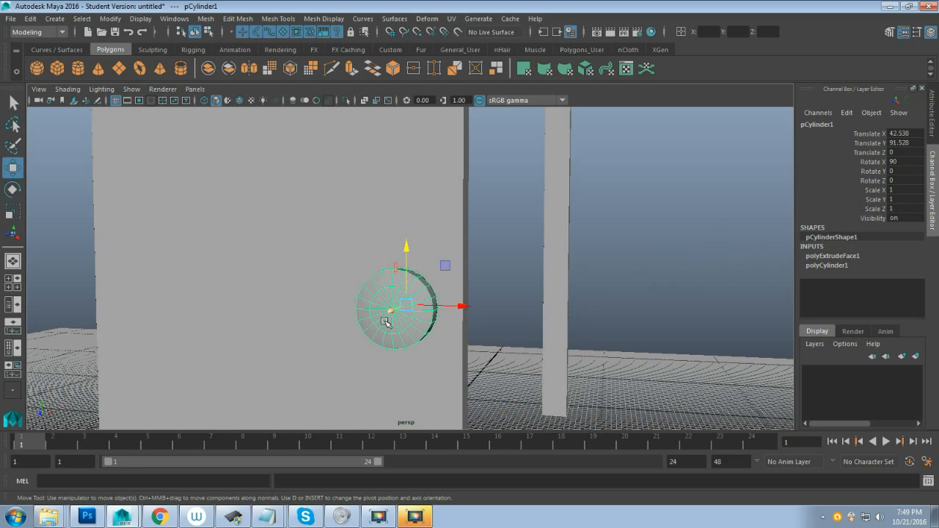
Set the cylinder's Scale X to 0.5
click(875, 191)
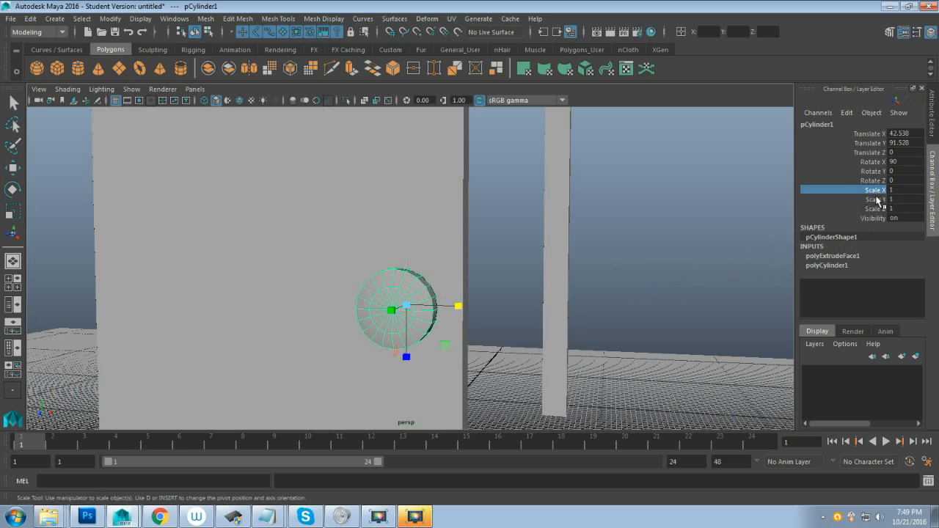
click(895, 191)
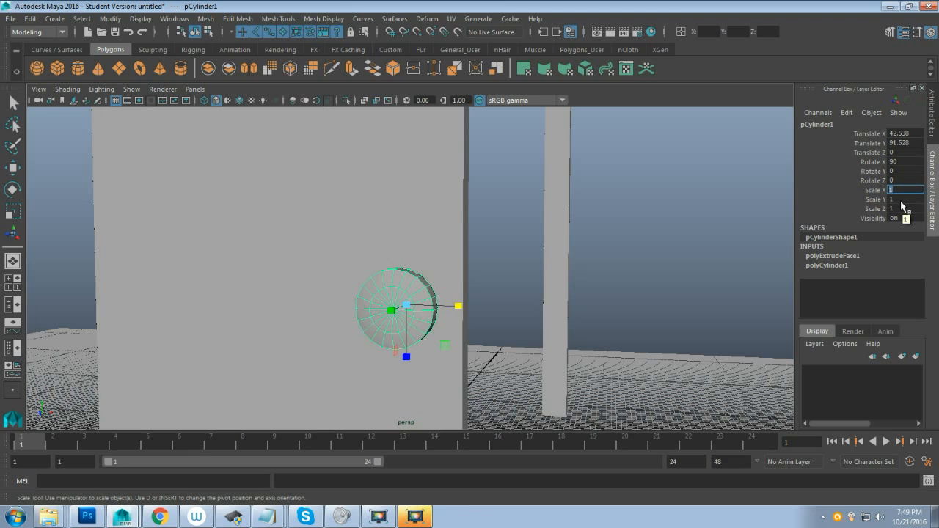
key(Return)
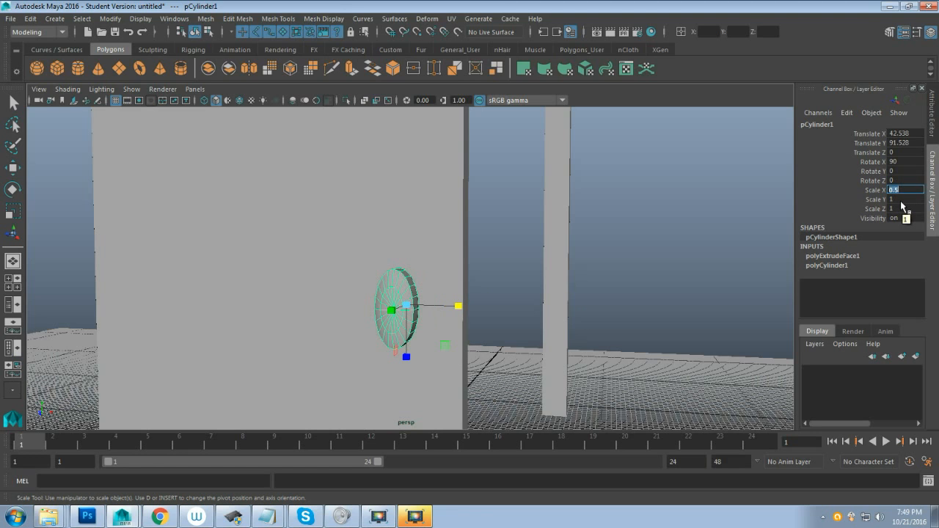
Try setting the cylinder's Scale Y to 0.5, then undo that change
click(899, 199)
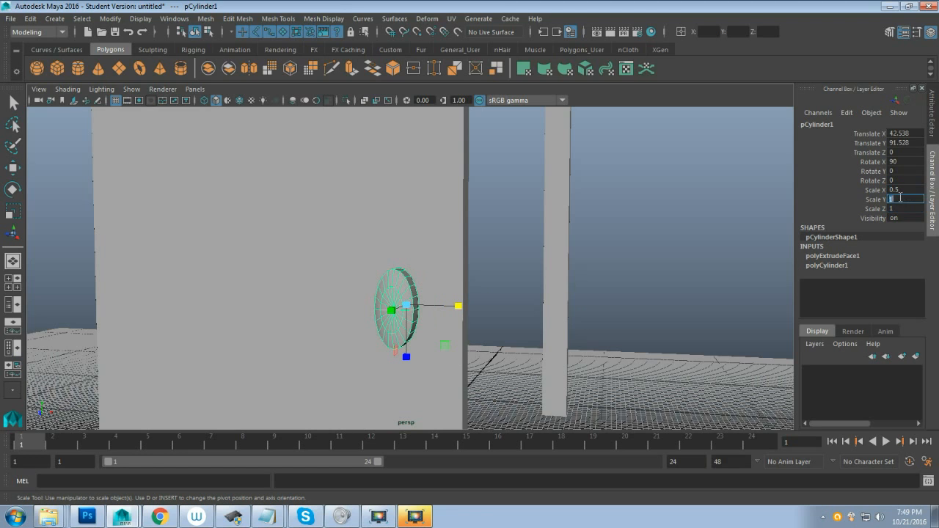
text(0.5)
key(Return)
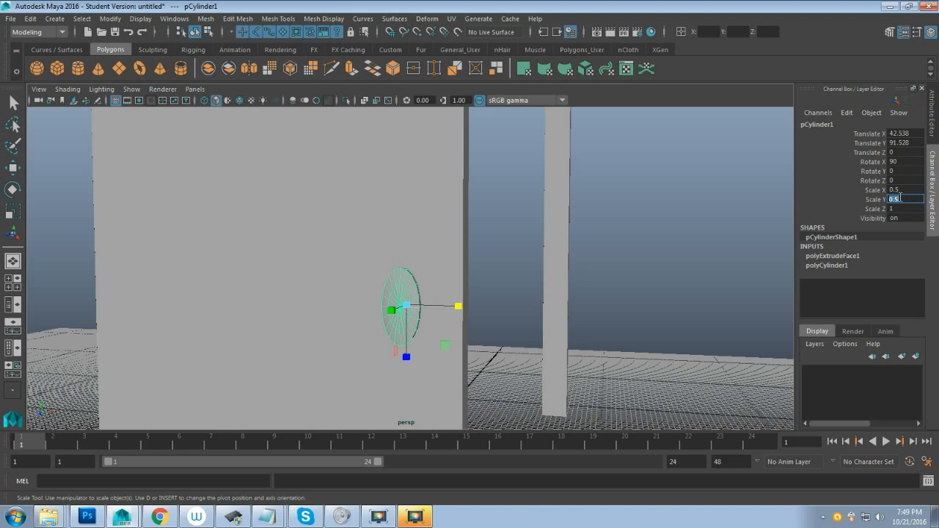
key(ctrl+z)
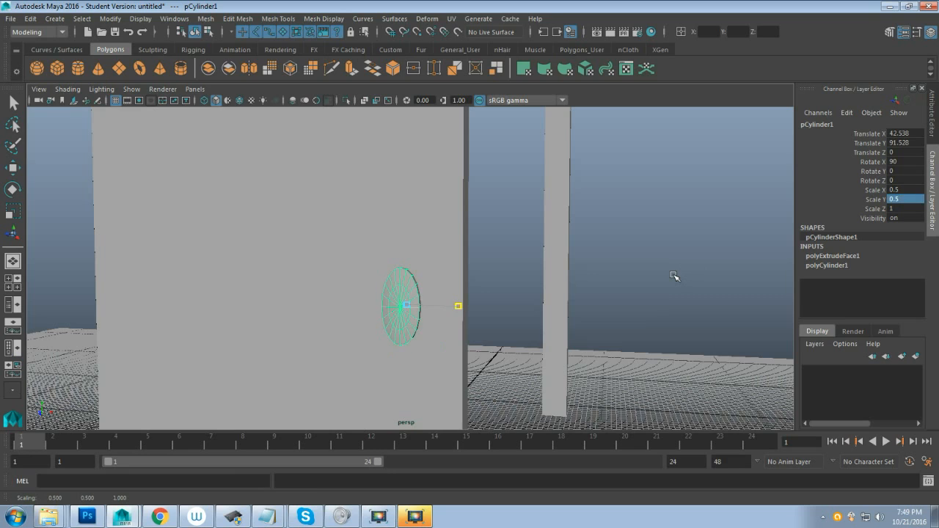
Set the cylinder's Scale Z to 0.5
click(909, 208)
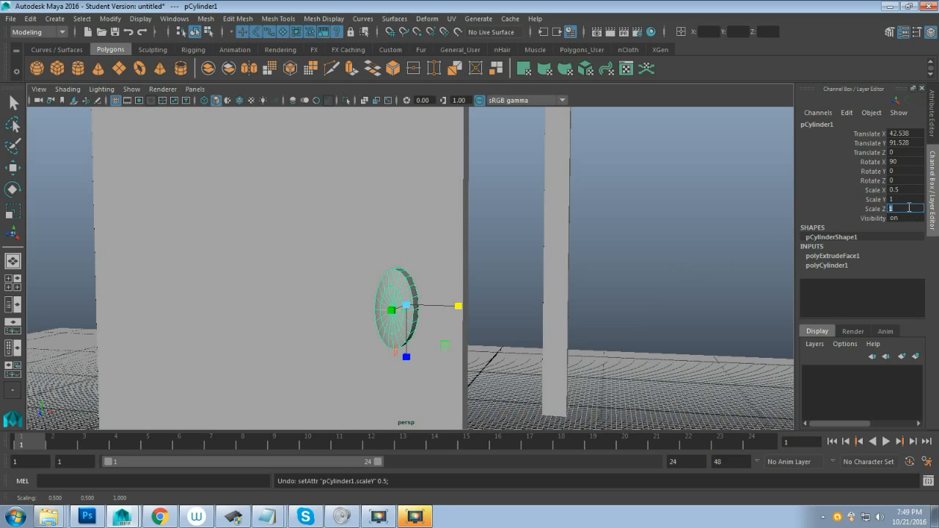
text(0.5)
key(Return)
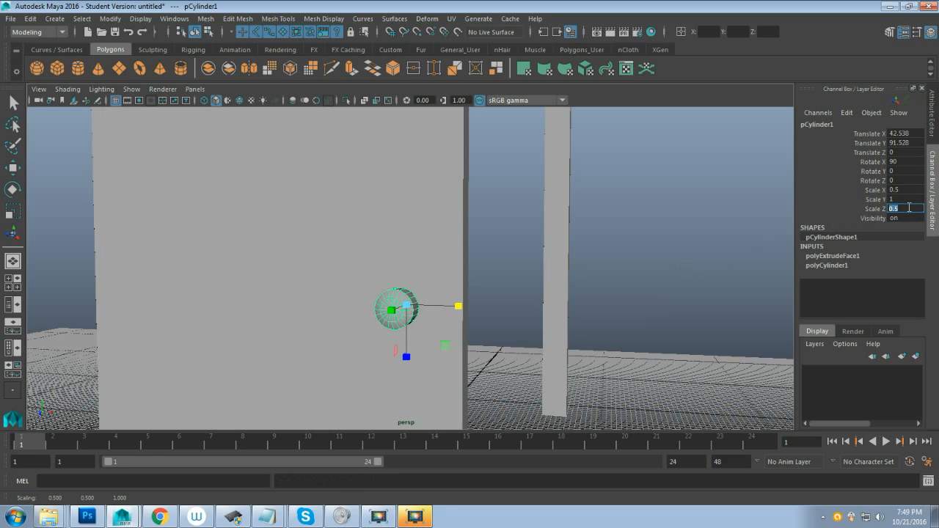
scroll(499, 325, up, 4)
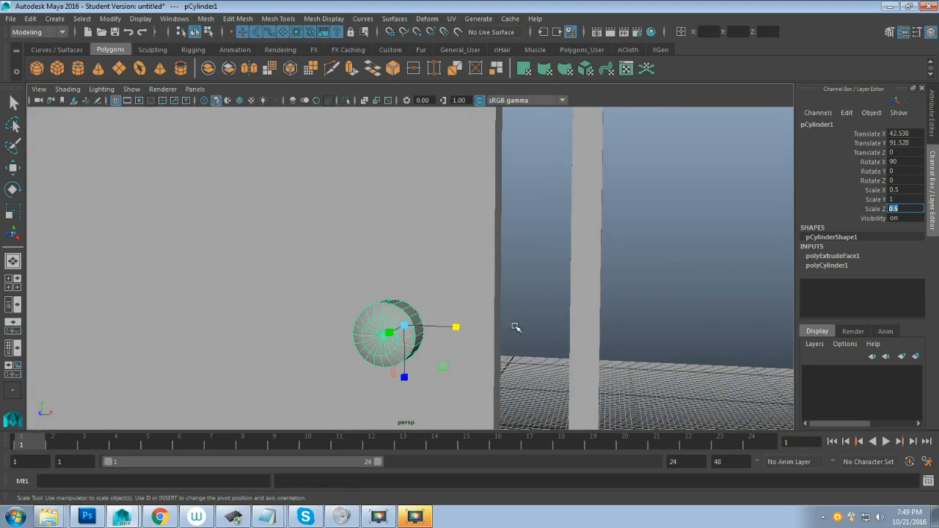
alt+drag(533, 317, 544, 333)
scroll(670, 335, down, 4)
alt+drag(538, 333, 425, 366)
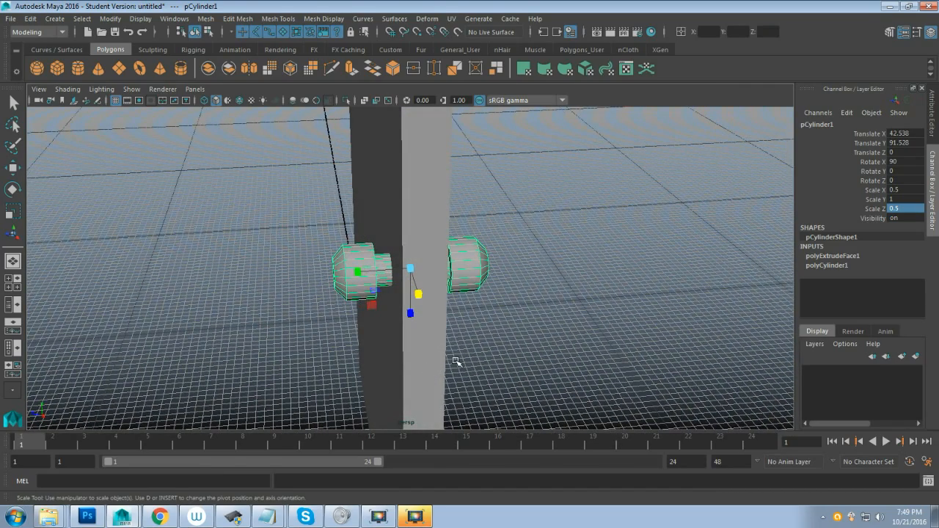
middle_drag(359, 273, 360, 273)
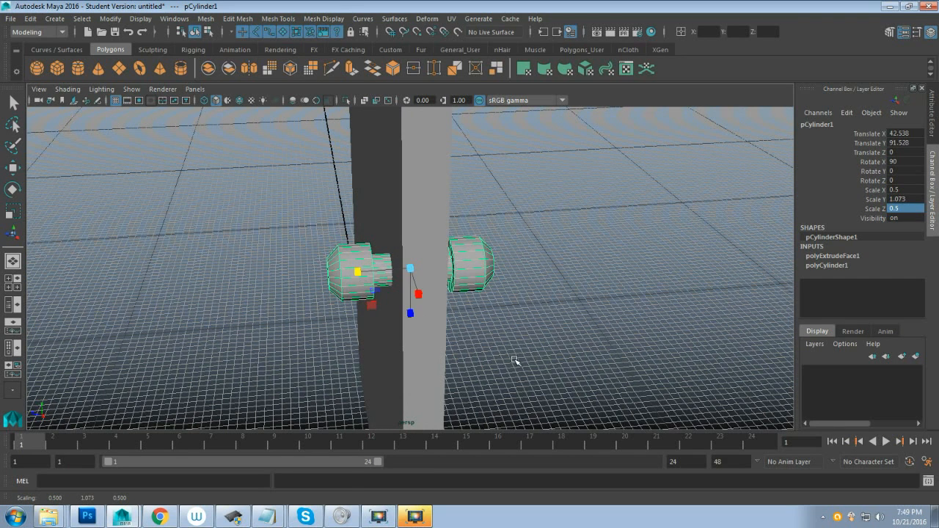
key(ctrl+z)
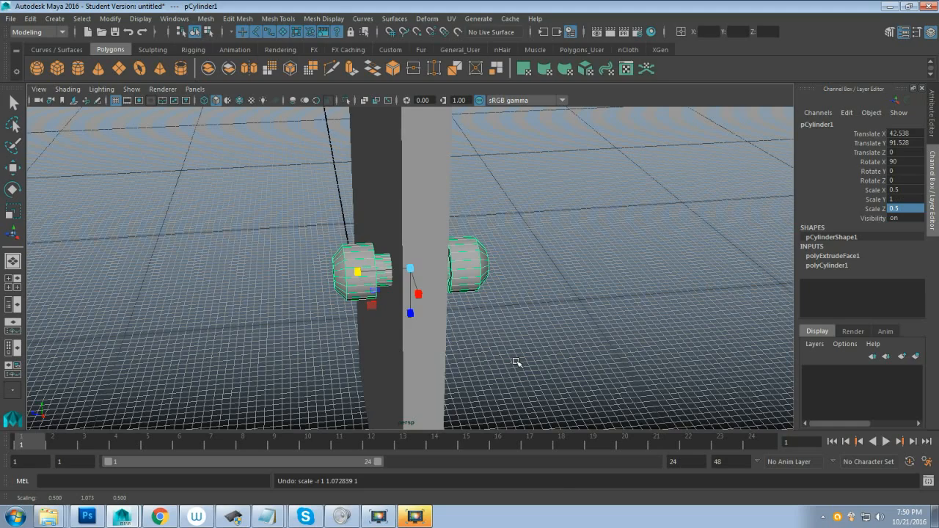
Preview the knob with smooth display, then inspect the door and knob in the perspective view
key(w)
key(3)
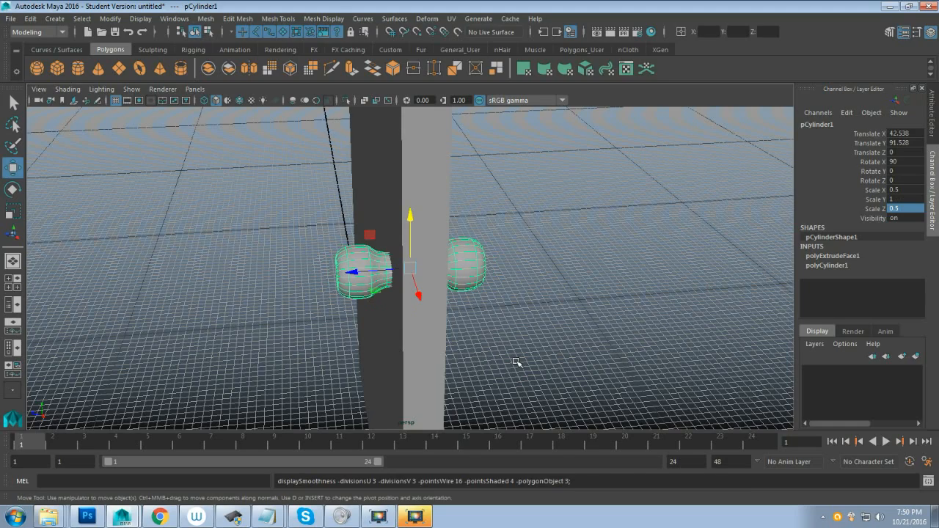
alt+drag(418, 375, 410, 330)
key(1)
scroll(407, 346, down, 6)
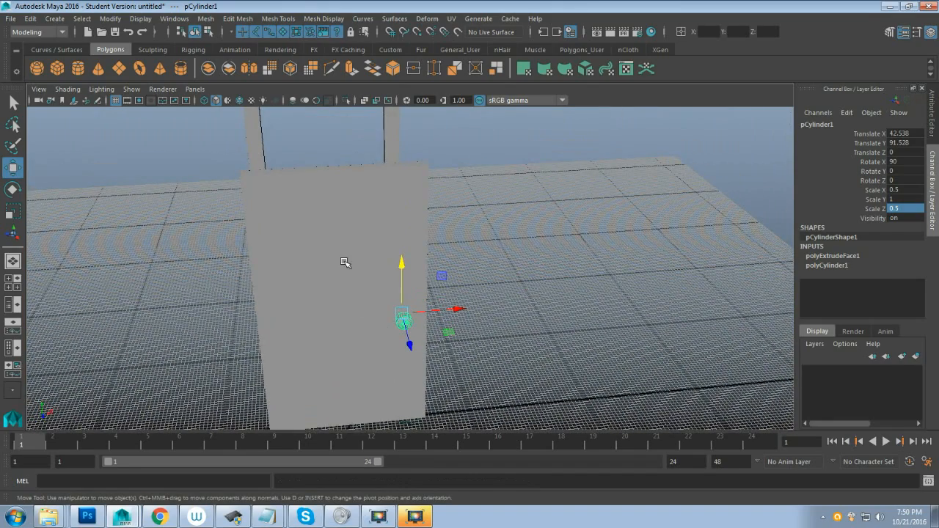
right_drag(344, 189, 399, 174)
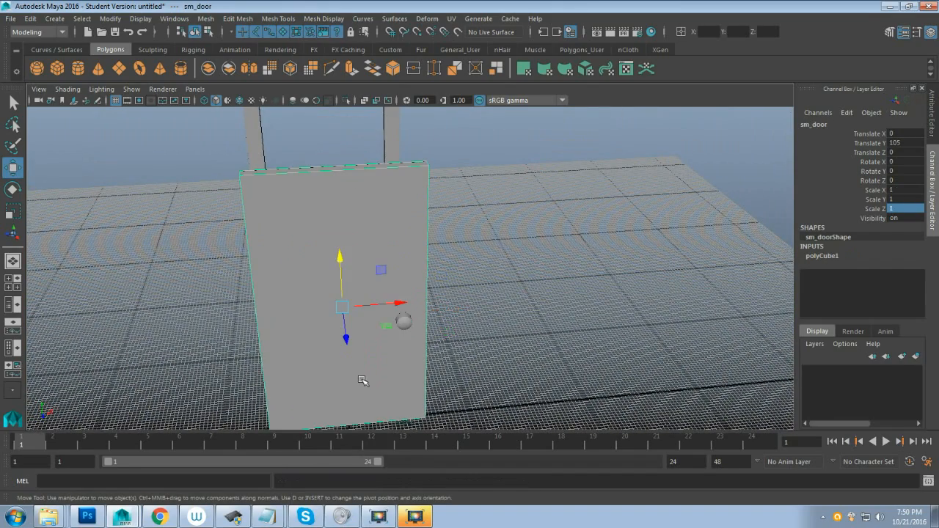
key(q)
scroll(465, 384, up, 3)
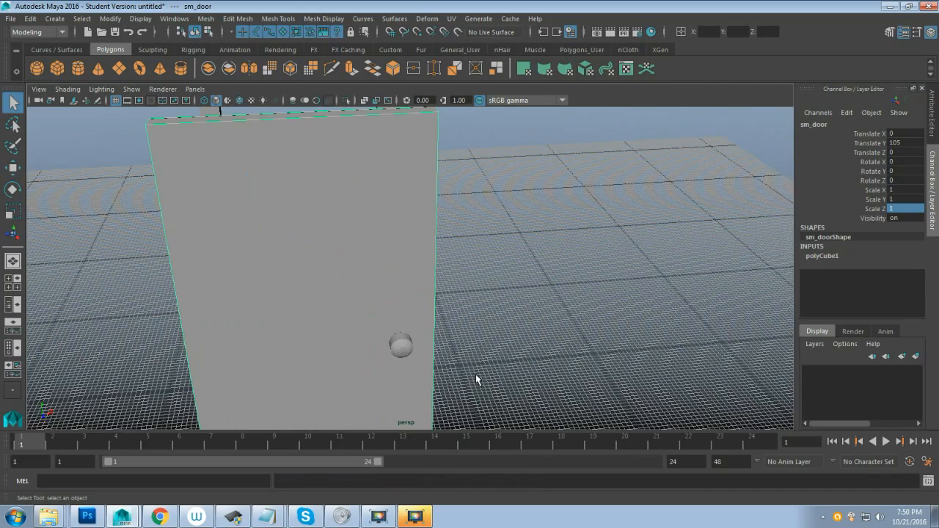
alt+drag(475, 379, 445, 367)
scroll(466, 357, down, 5)
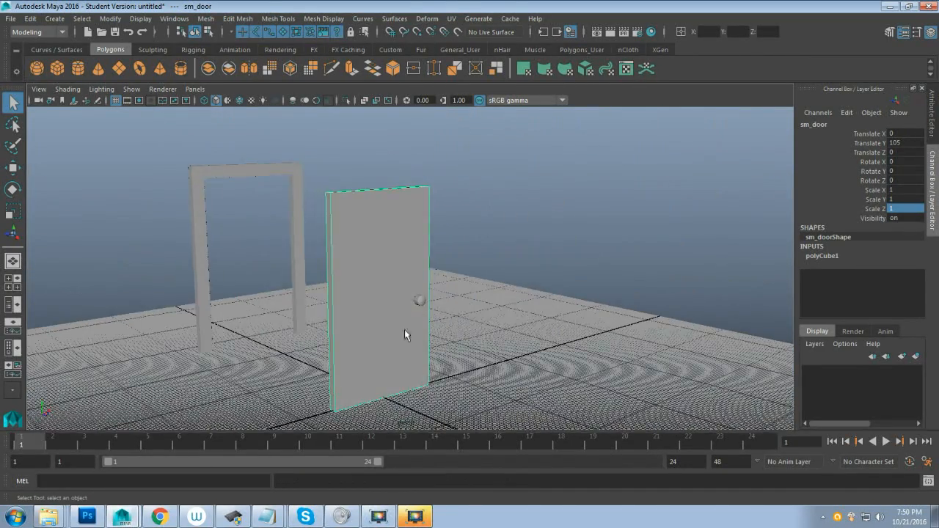
click(418, 300)
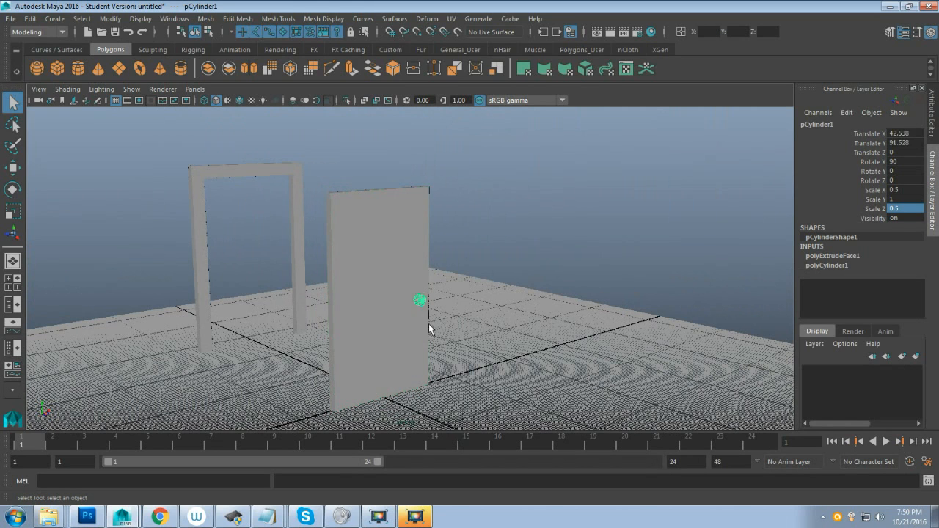
shift+click(375, 314)
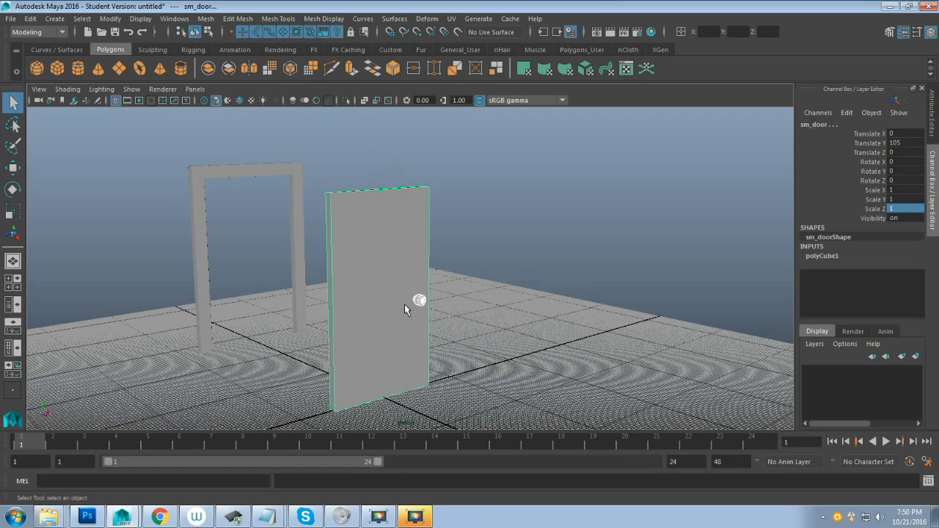
scroll(433, 339, up, 3)
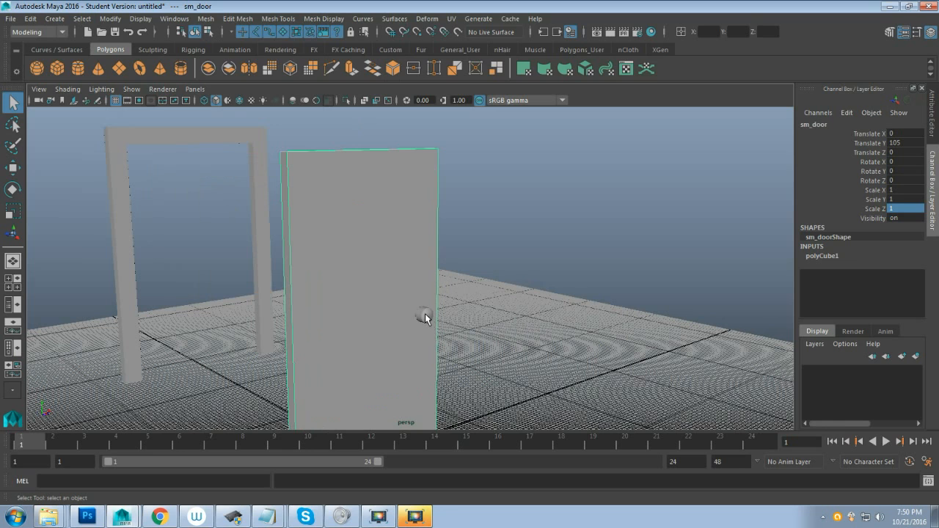
Select the door panel and apply an Automatic UV projection to it
click(424, 316)
click(378, 314)
click(451, 19)
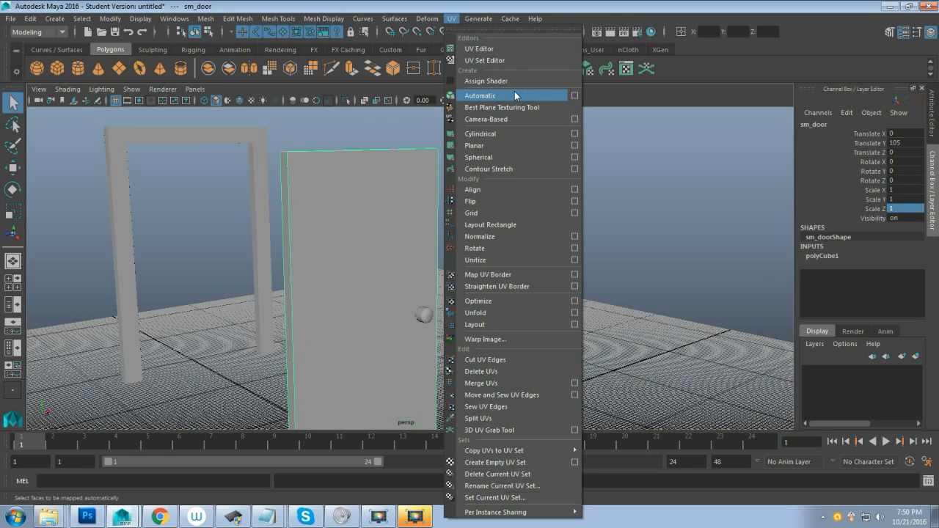
click(514, 94)
Open the UV Editor and examine the door panel's UV layout
click(451, 19)
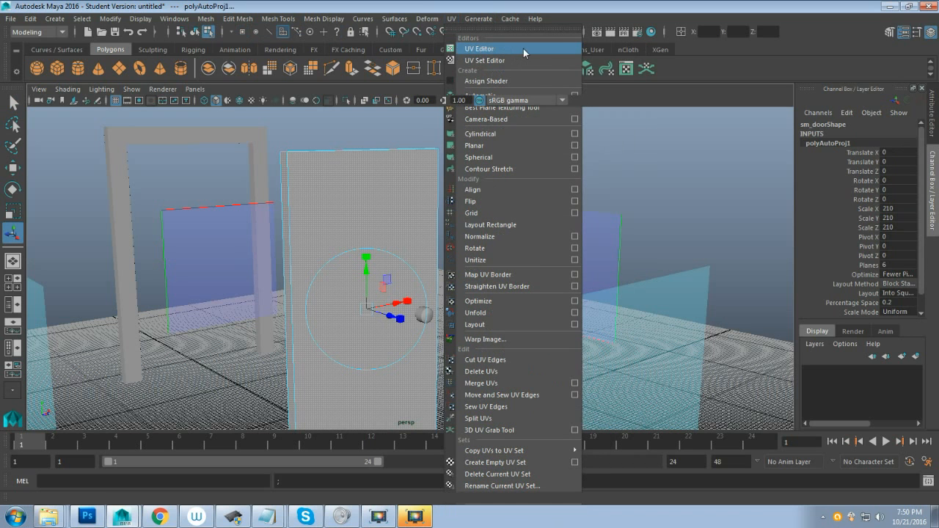
click(523, 48)
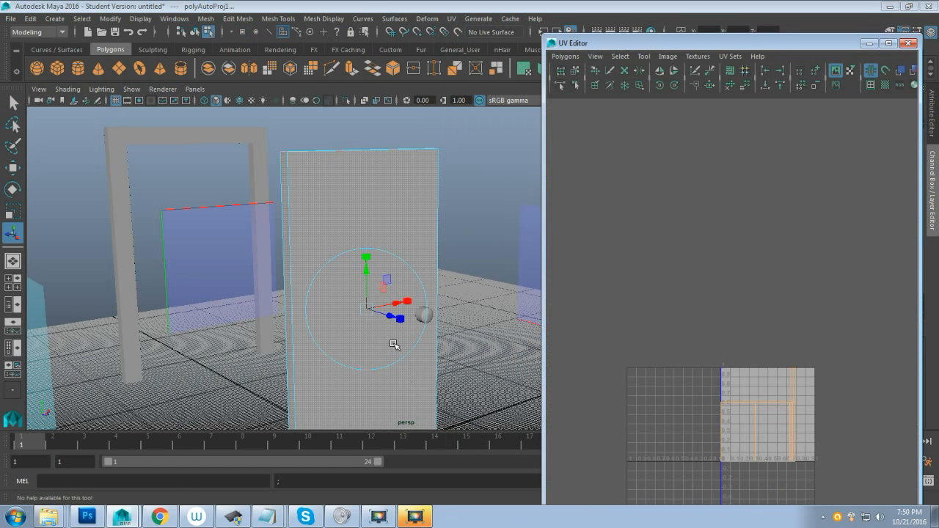
scroll(396, 344, down, 5)
alt+drag(432, 374, 409, 383)
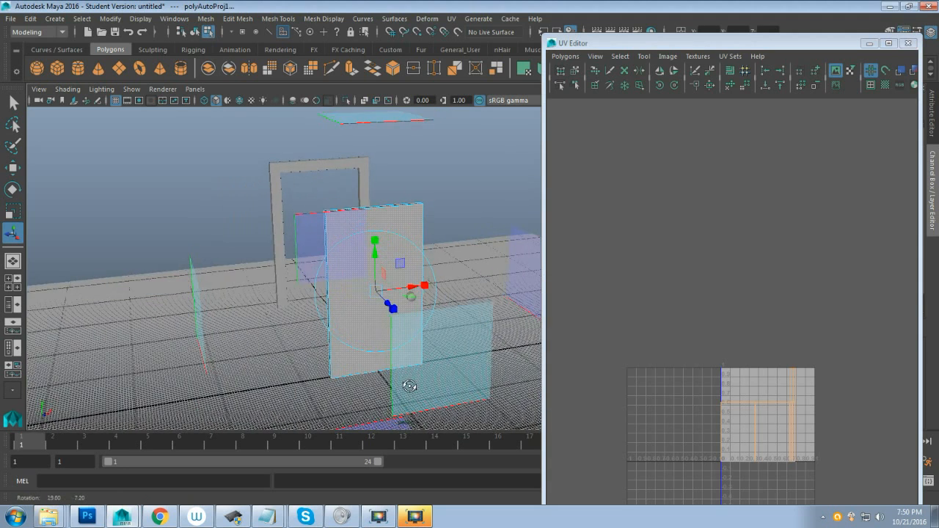
scroll(694, 402, up, 3)
alt+middle_drag(694, 402, 691, 295)
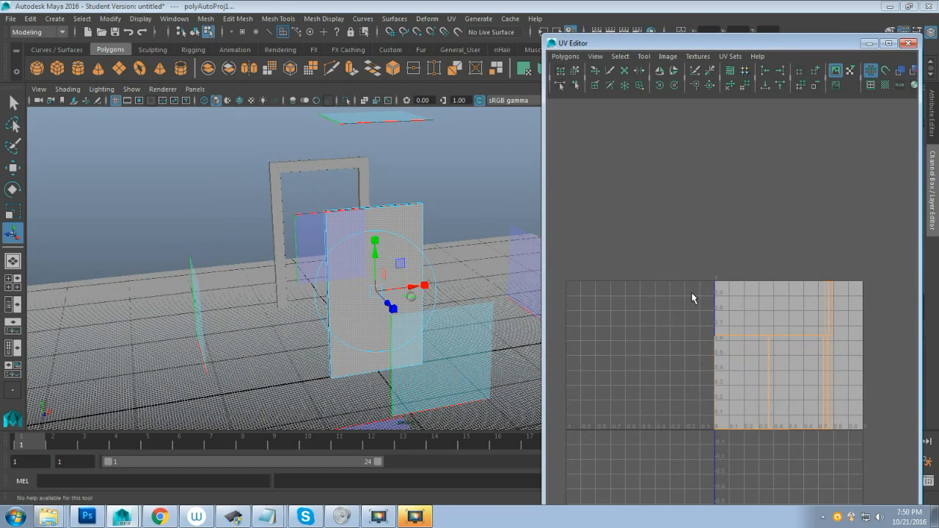
scroll(692, 295, up, 2)
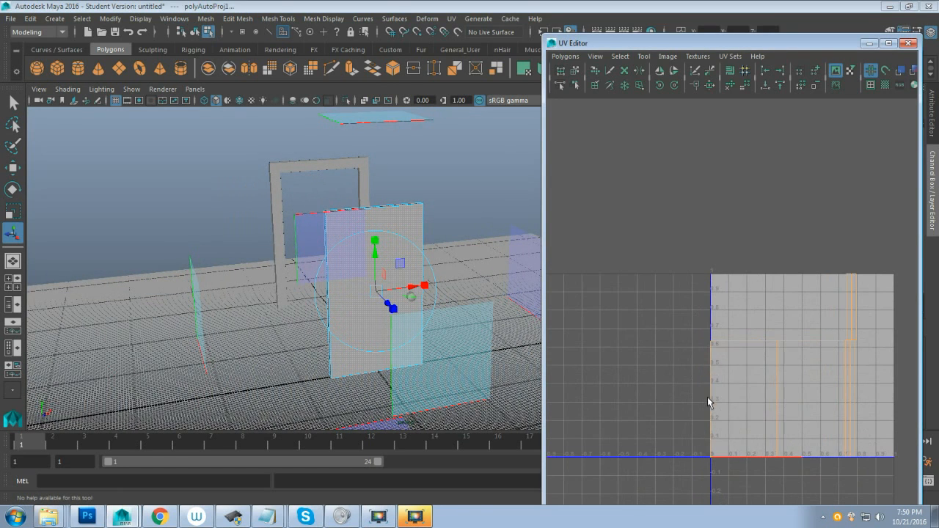
click(835, 86)
click(799, 370)
alt+middle_drag(784, 420, 719, 329)
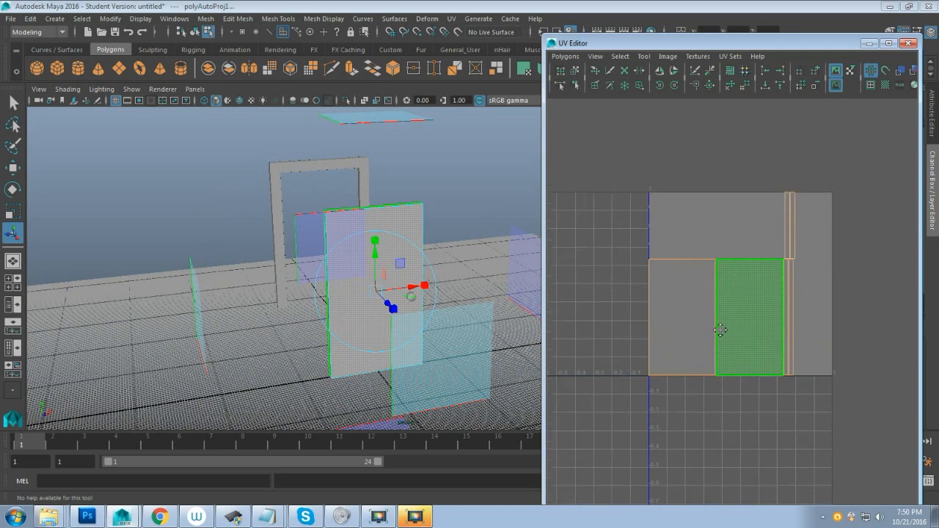
click(677, 212)
scroll(725, 429, up, 3)
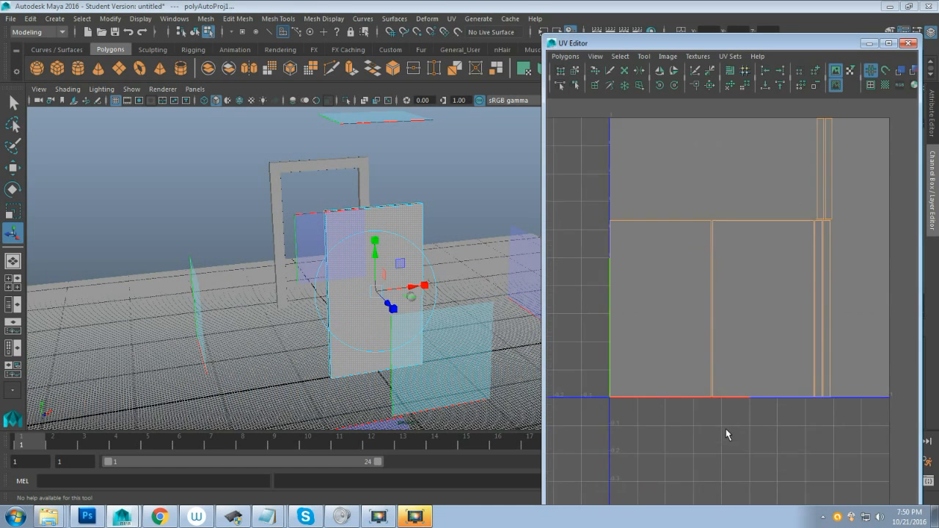
alt+middle_drag(718, 377, 714, 423)
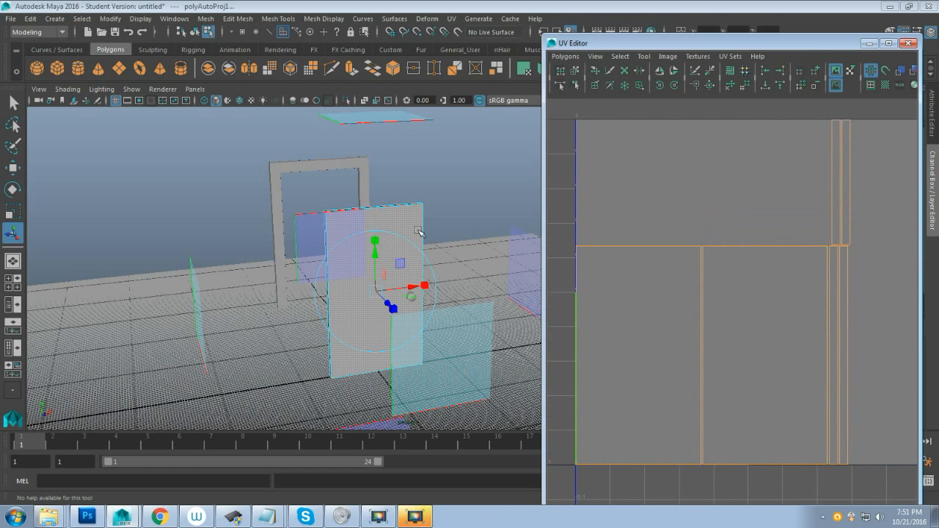
Select the door panel's front and back face shells and move them up, out of the main UV layout
right_drag(619, 301, 621, 331)
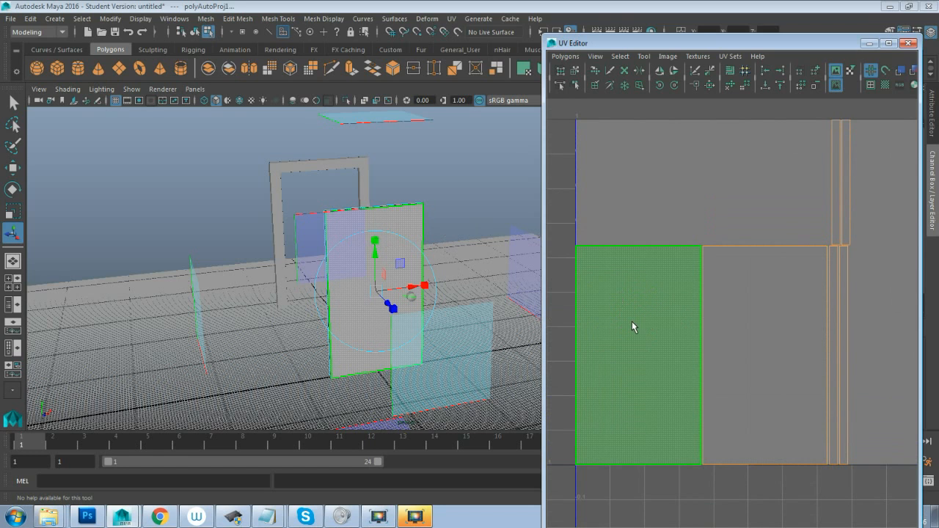
click(631, 321)
scroll(632, 322, down, 2)
scroll(639, 322, down, 1)
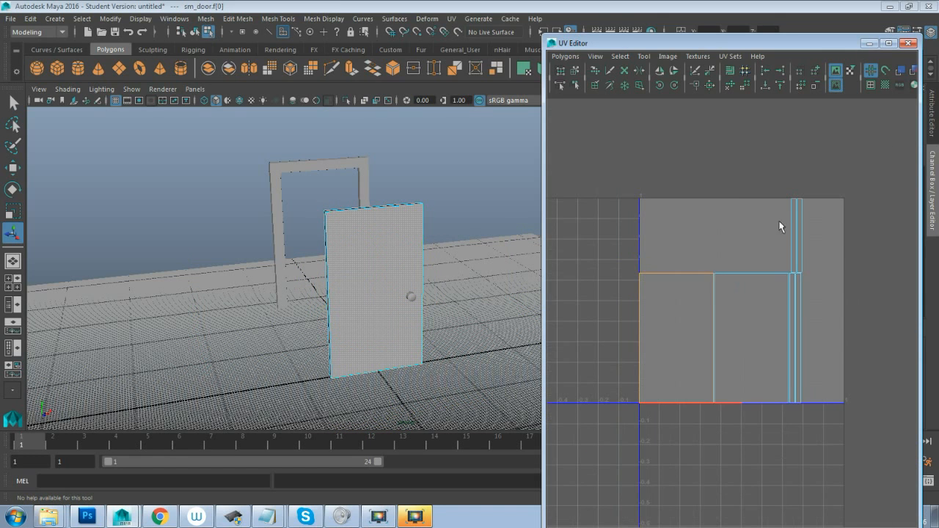
key(w)
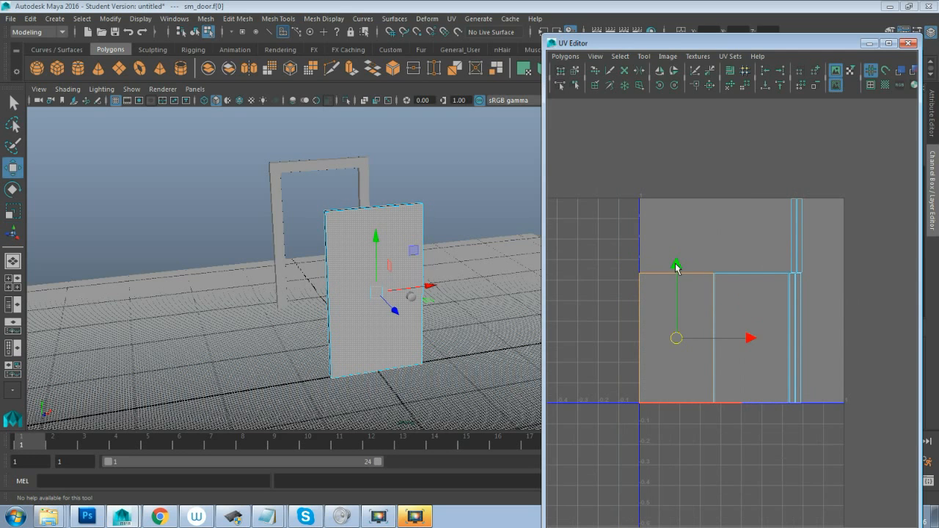
drag(675, 269, 675, 44)
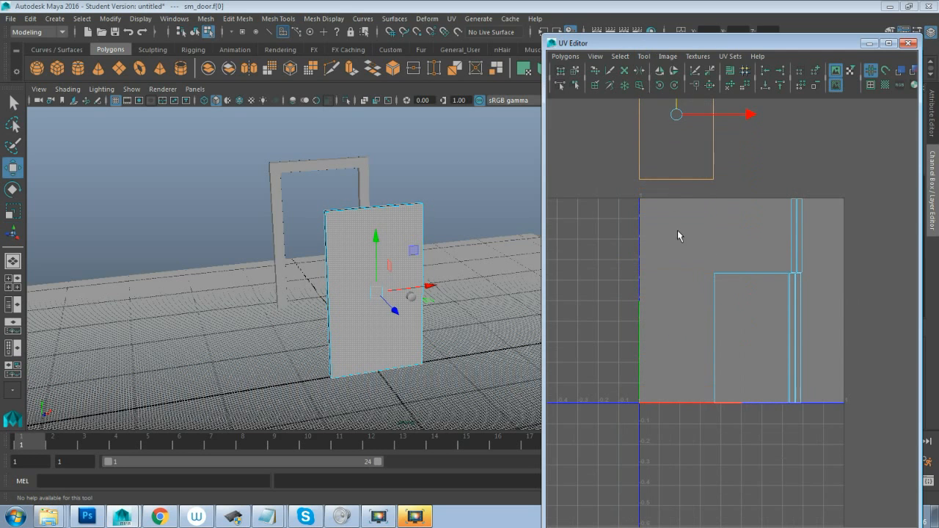
click(738, 306)
drag(754, 342, 792, 105)
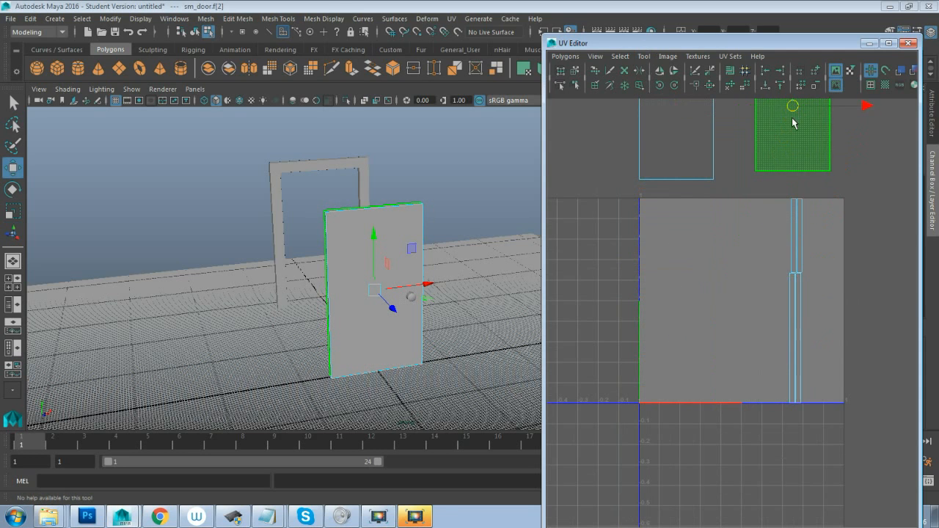
Switch to edge selection, select a side edge of a face shell, and apply Move and Sew UV Edges
alt+middle_drag(696, 320, 699, 412)
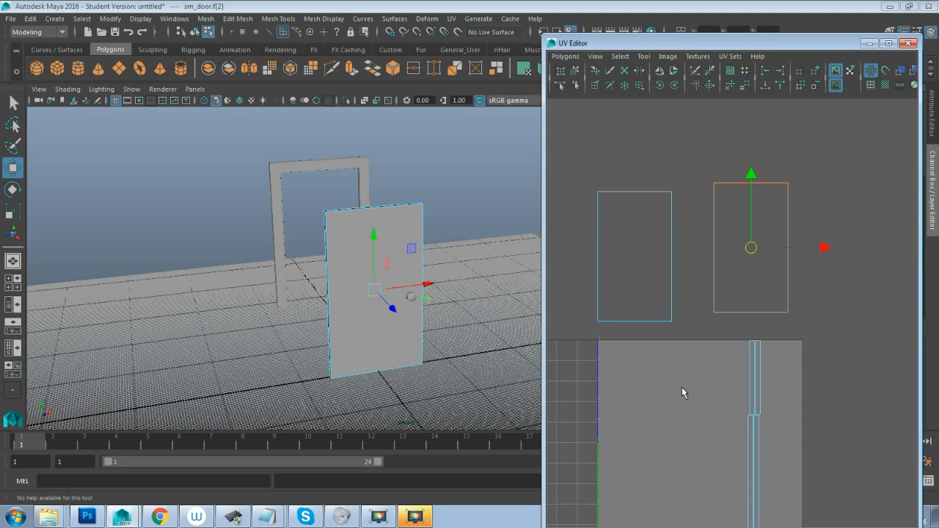
key(F10)
click(671, 269)
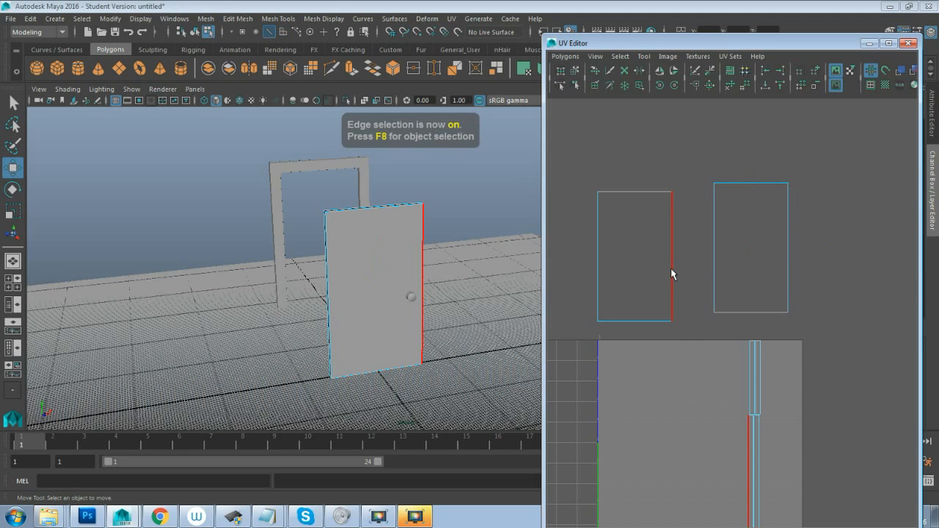
click(671, 274)
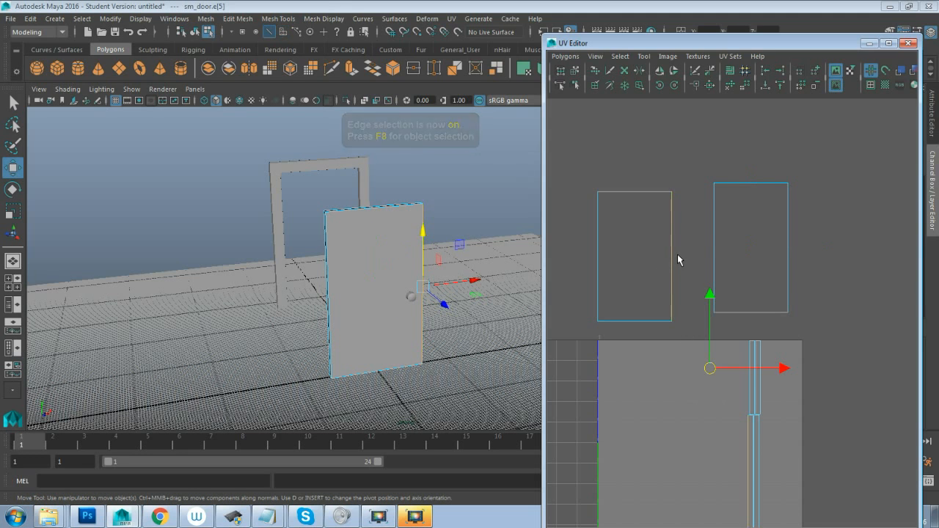
right_drag(677, 245, 683, 210)
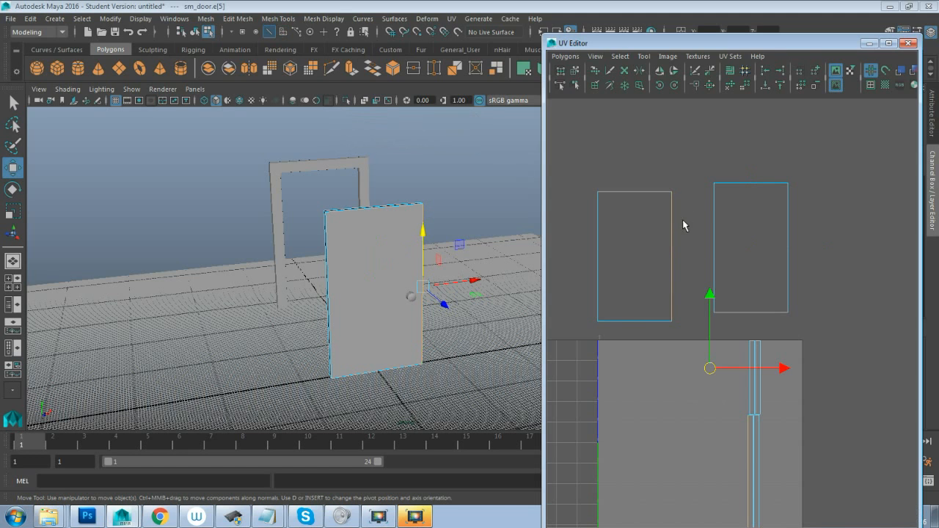
click(564, 56)
click(622, 452)
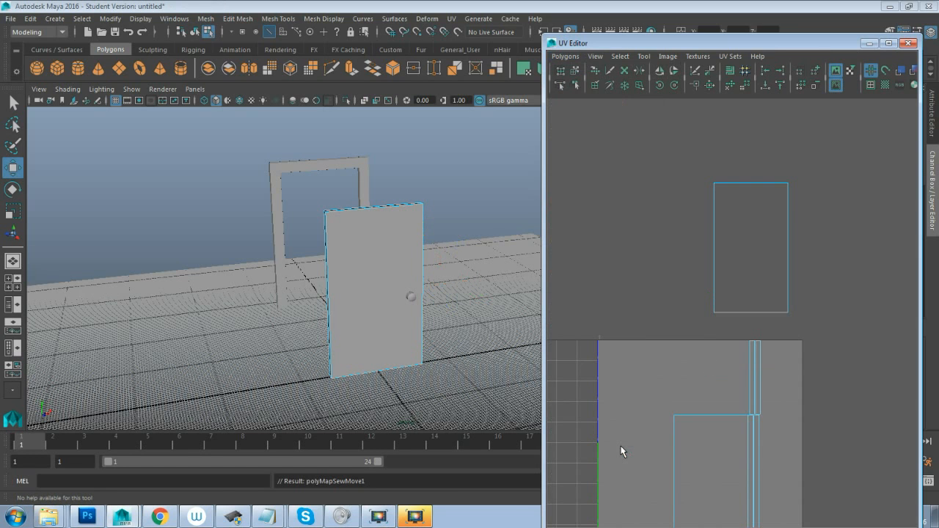
Select the shell with the sewn side strip and move it up beside the other face shell
click(684, 456)
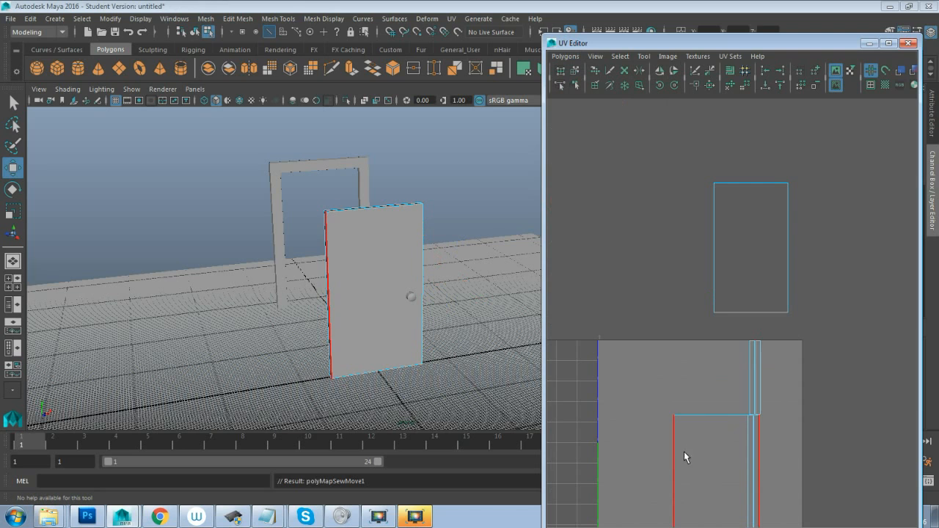
key(w)
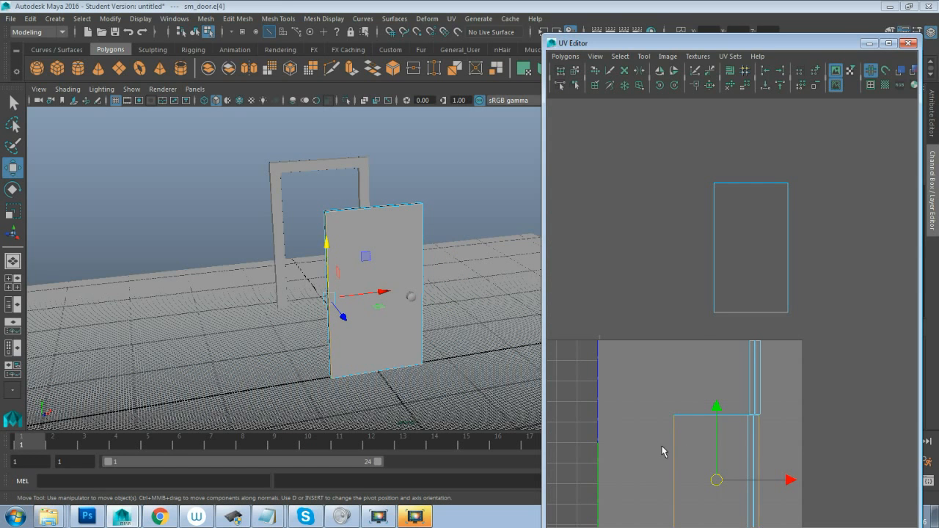
right_drag(695, 390, 748, 391)
click(679, 421)
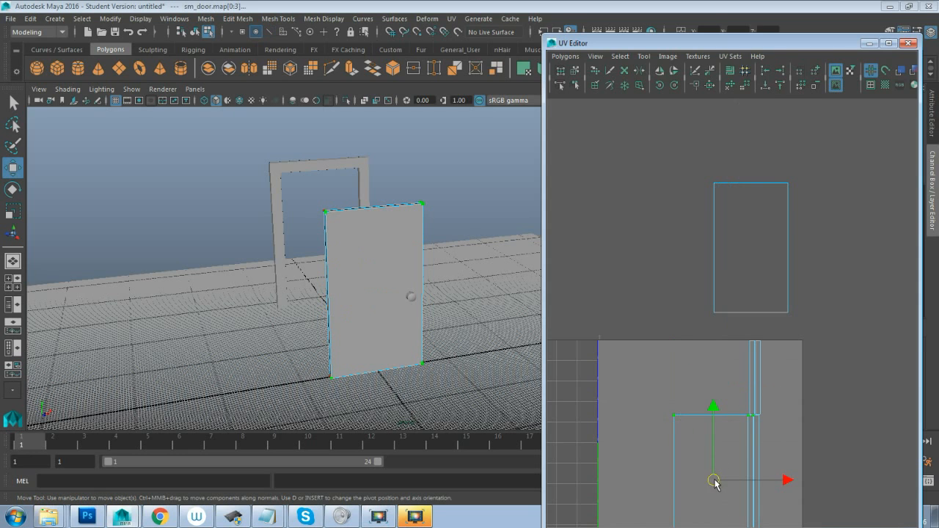
drag(713, 481, 619, 232)
right_drag(669, 273, 671, 234)
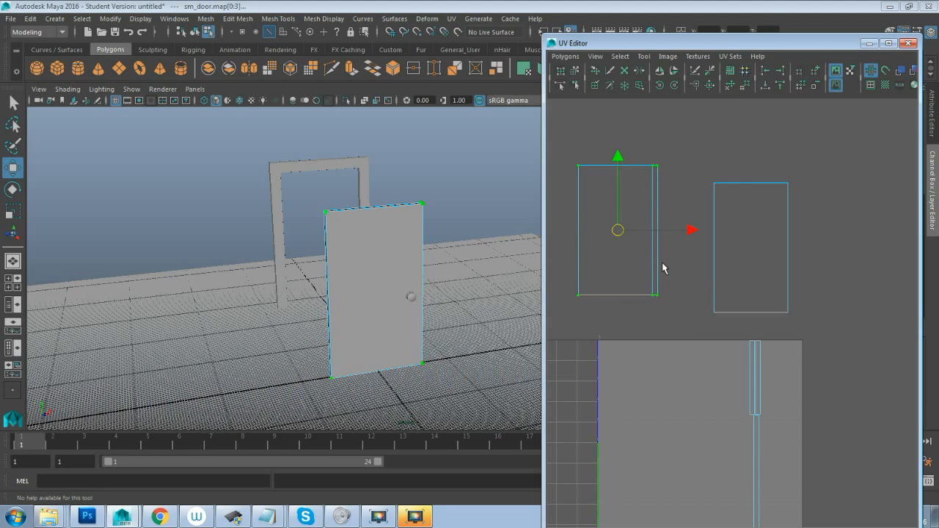
Select the strip's outer edge and sew it to the neighbouring face shell with Move and Sew UV Edges
click(658, 266)
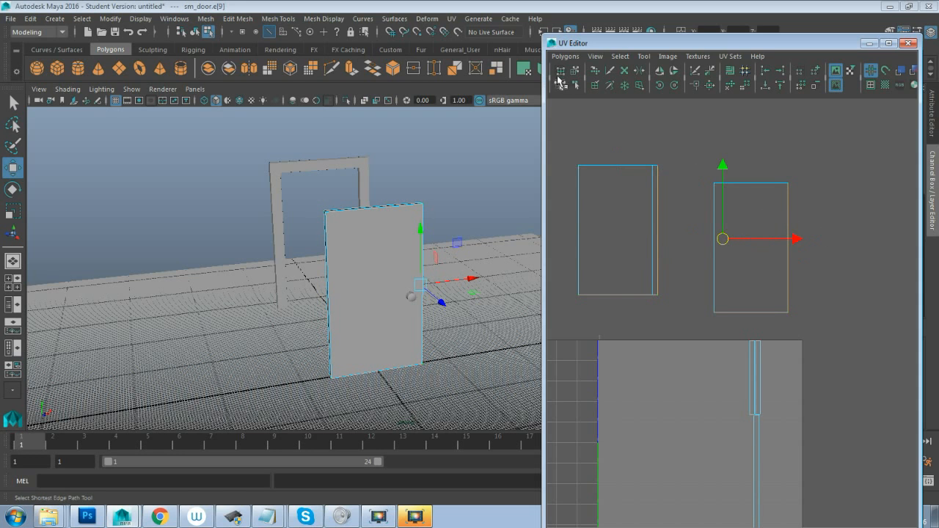
click(559, 60)
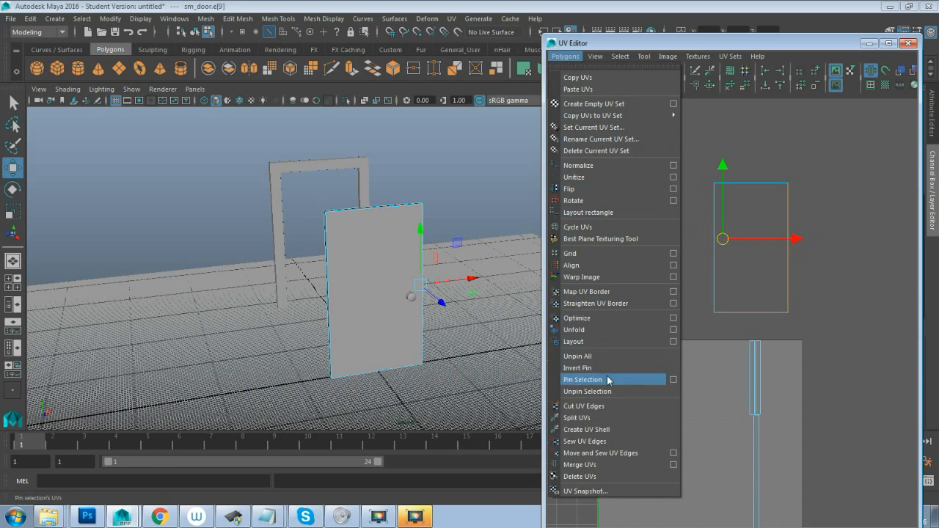
click(620, 453)
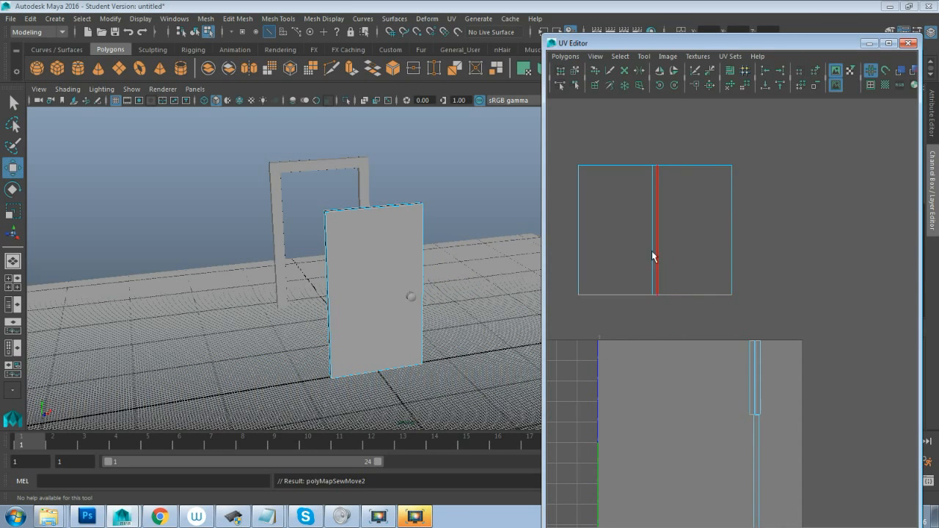
Select the left border edge of the combined shell and sew its side strip with Move and Sew UV Edges
click(578, 233)
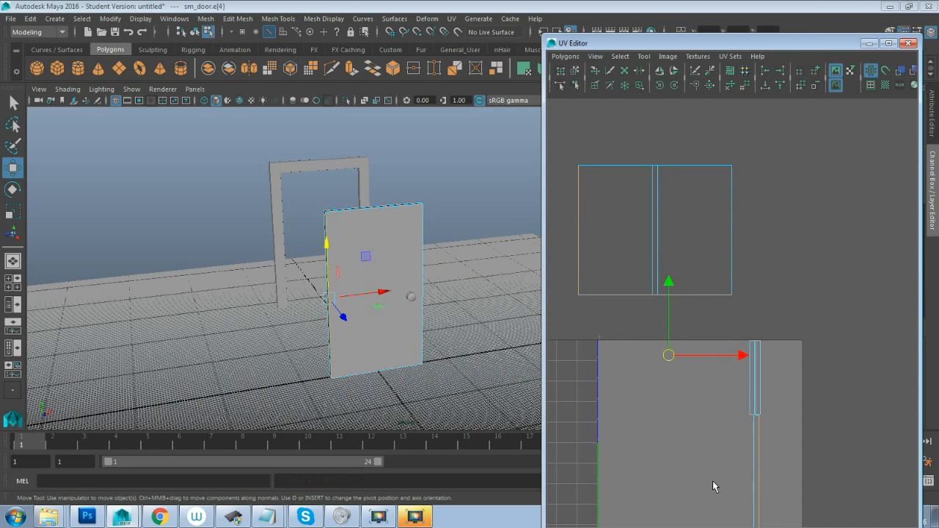
click(566, 57)
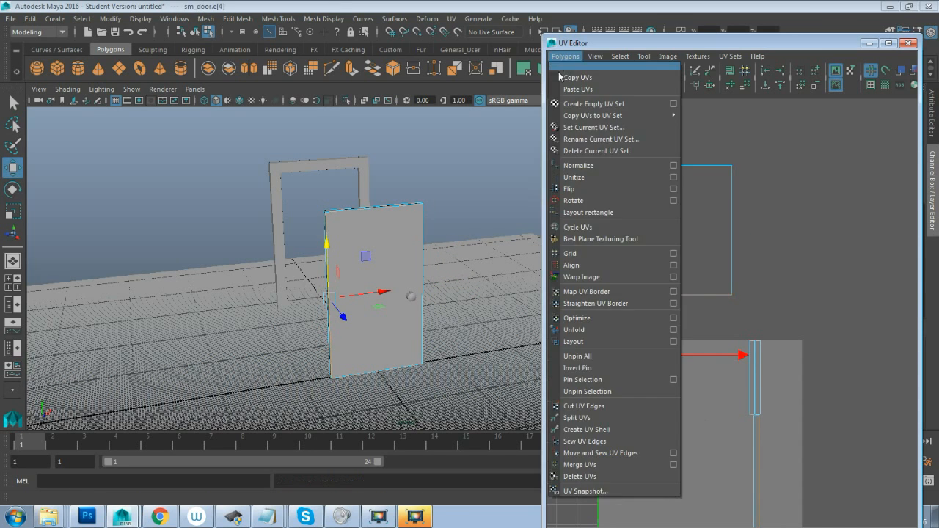
click(616, 452)
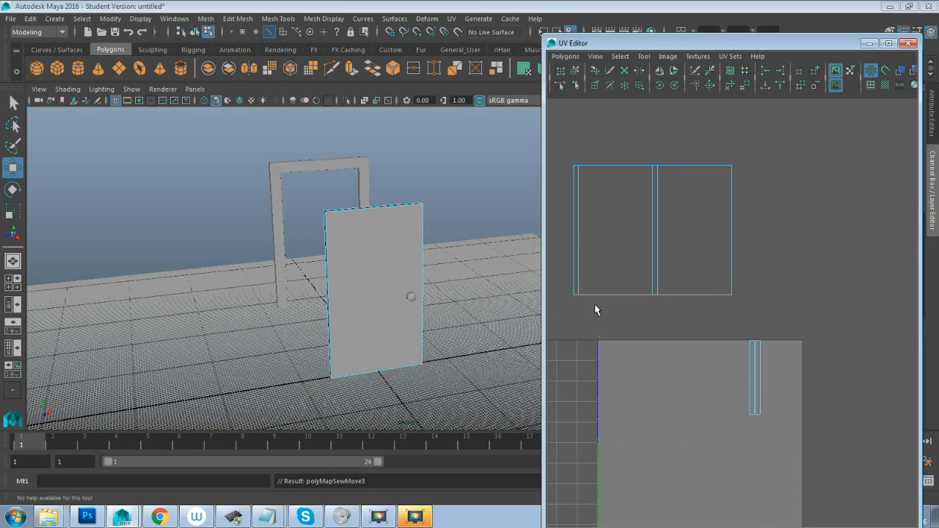
Select the top border edge of the shell and sew the top strip with Move and Sew UV Edges
click(613, 167)
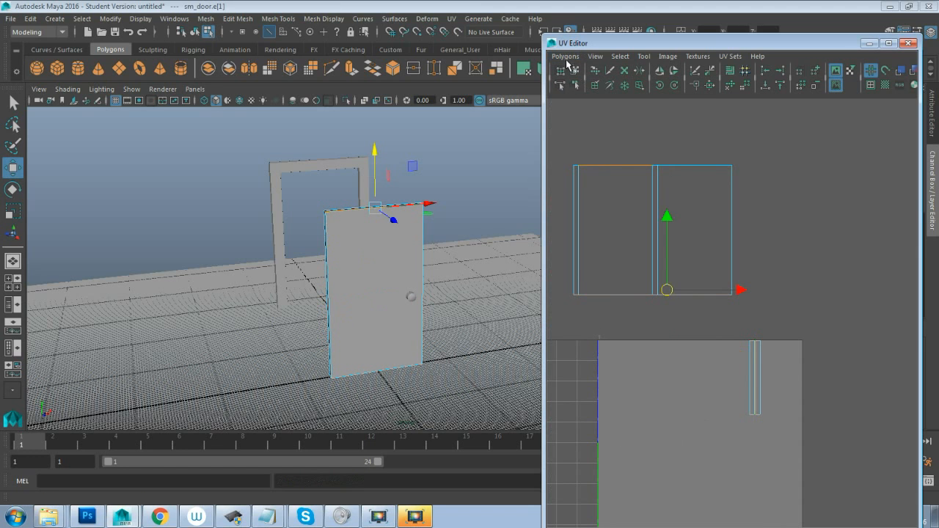
click(565, 56)
click(610, 452)
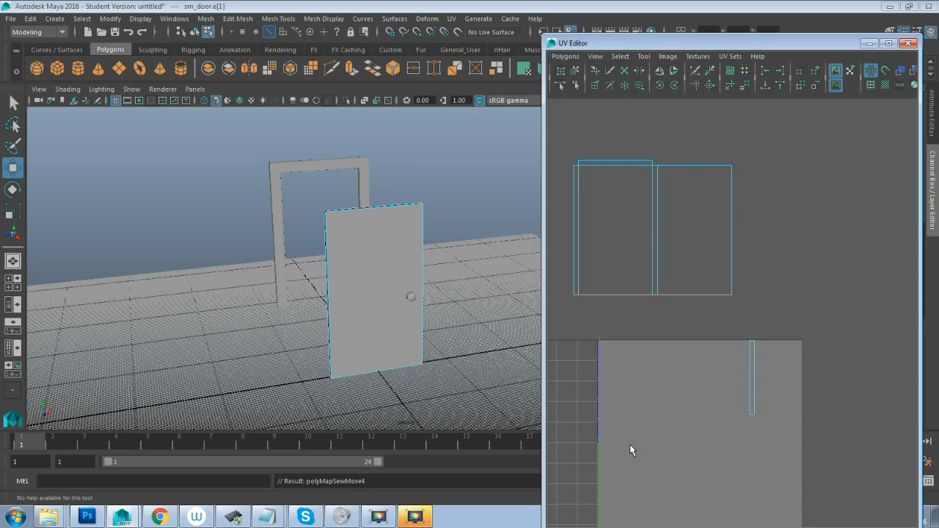
Select the bottom border edge of the shell, sew the bottom strip with Move and Sew UV Edges, and deselect
click(615, 295)
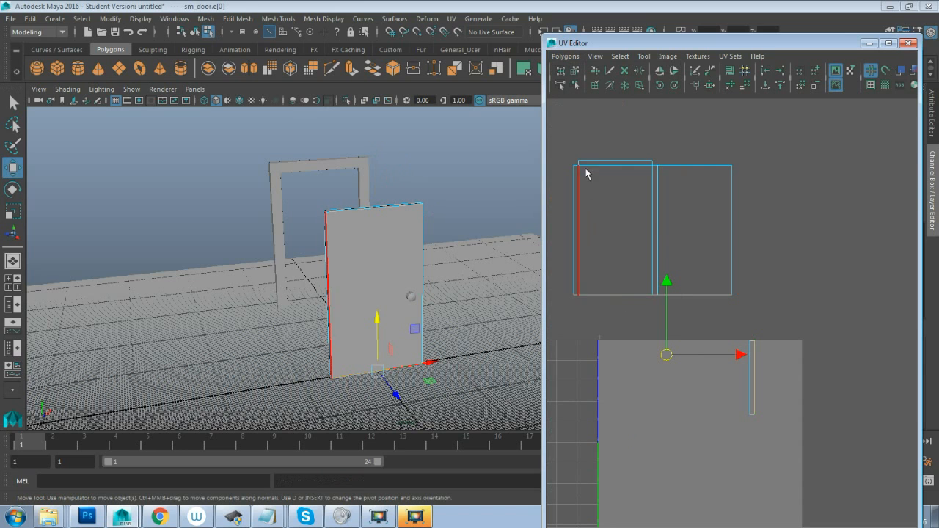
click(565, 57)
click(610, 452)
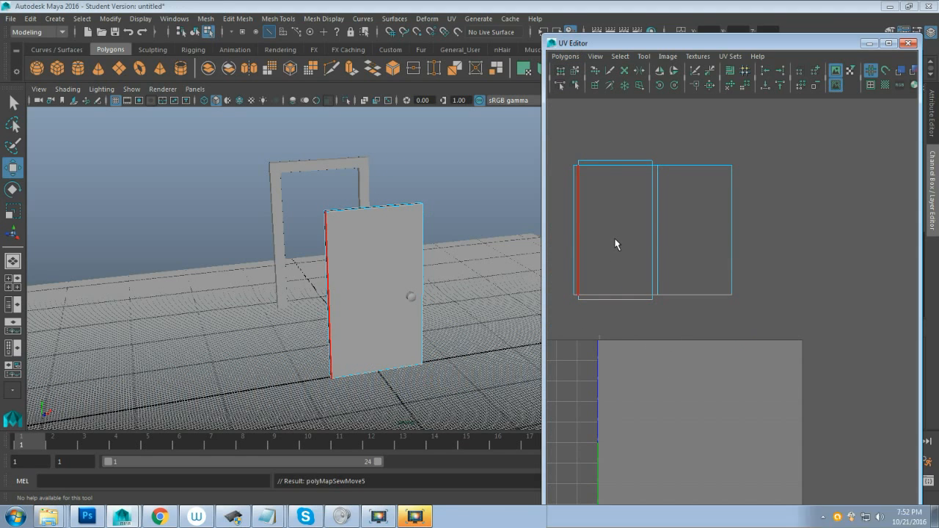
right_drag(615, 240, 619, 274)
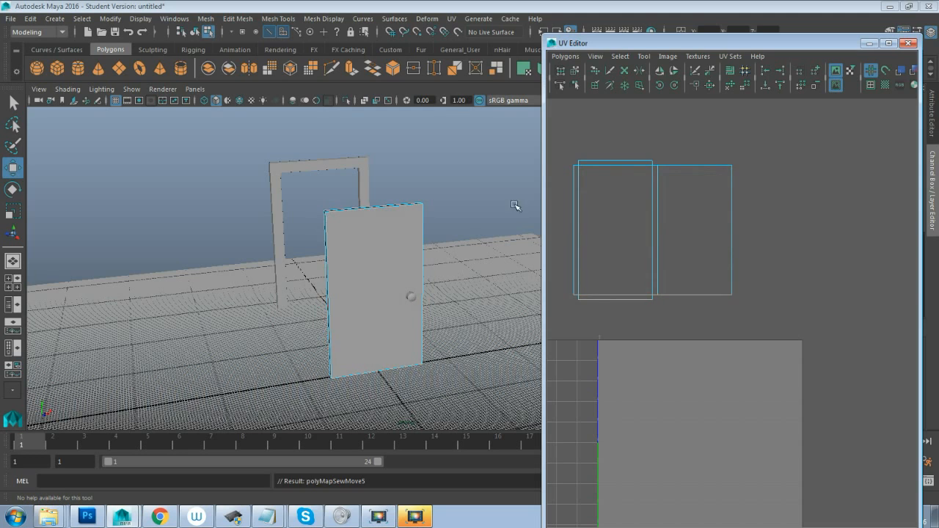
Orbit around the door panel in the perspective view to inspect its sides and edges
alt+drag(376, 374, 348, 342)
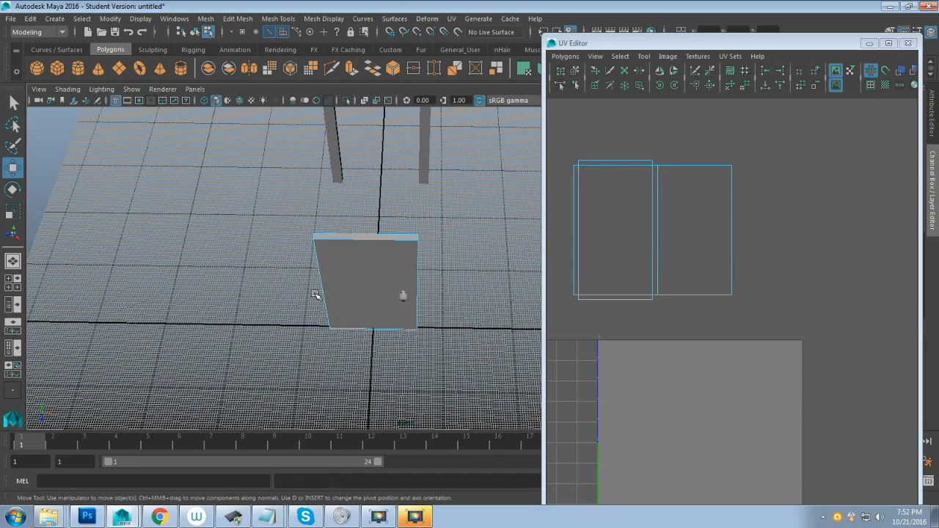
alt+drag(409, 320, 443, 329)
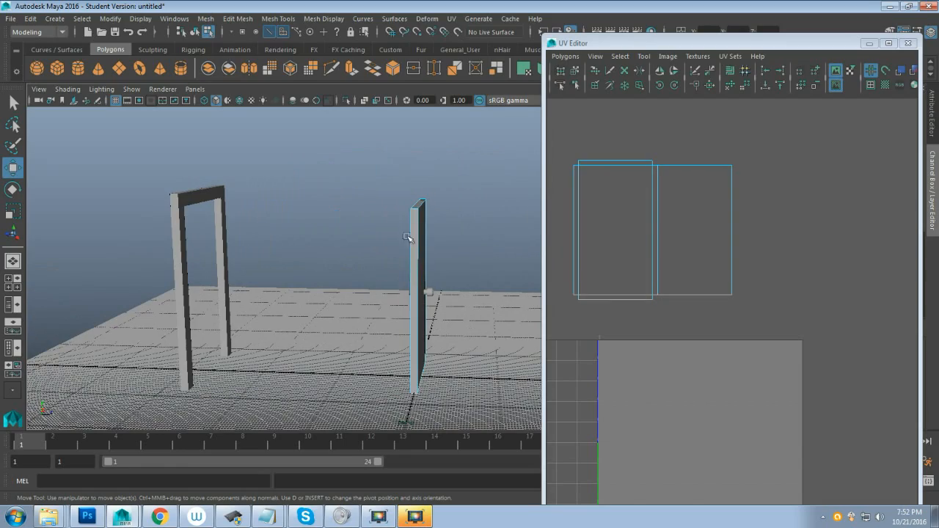
alt+drag(484, 352, 328, 363)
alt+drag(393, 378, 308, 344)
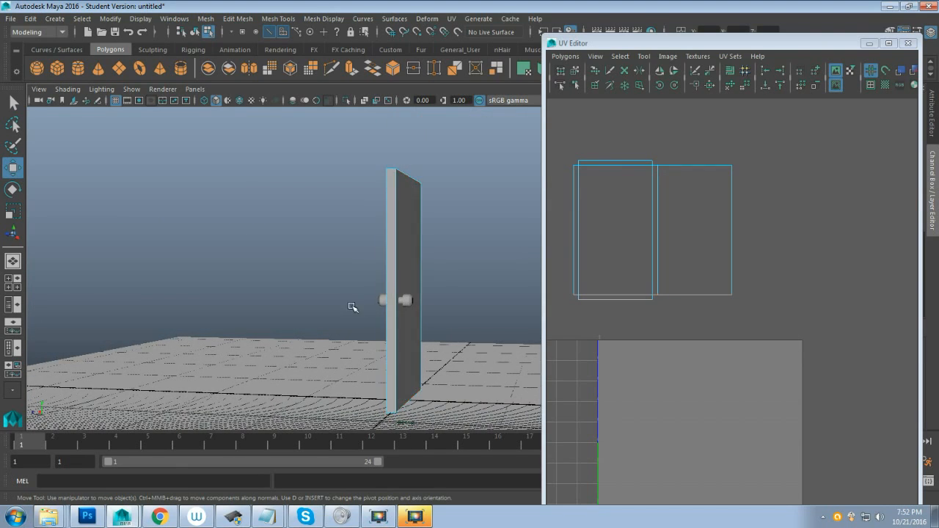
alt+drag(352, 308, 497, 295)
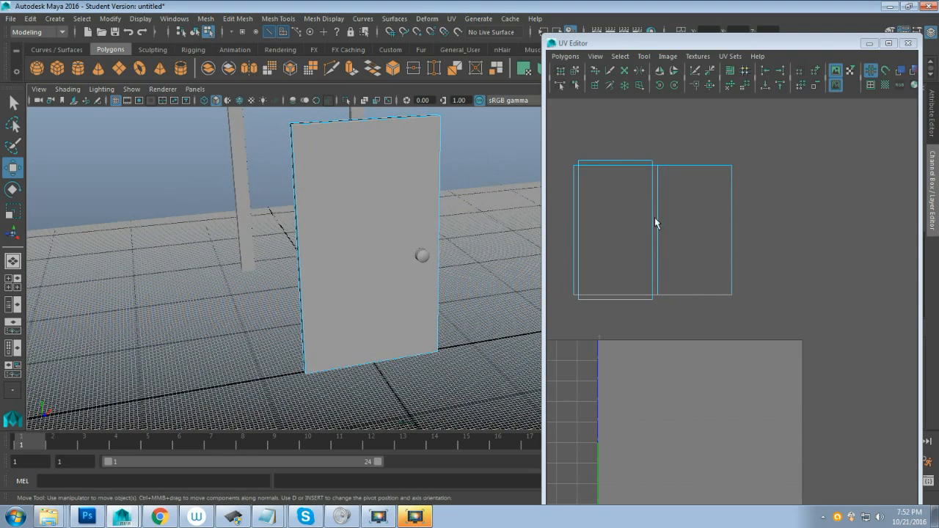
right_drag(422, 257, 470, 175)
Select the knob, select all of its UVs in the UV Editor and unfold them
click(423, 255)
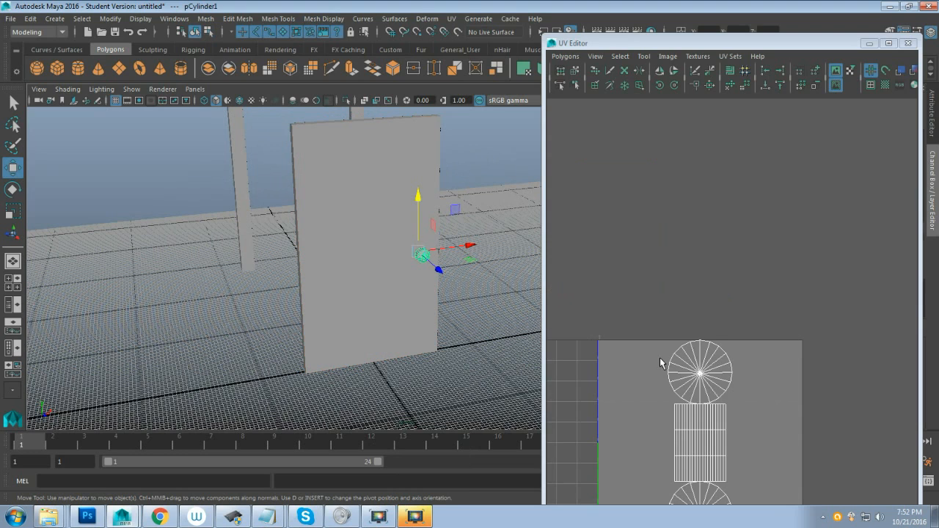
scroll(687, 387, down, 1)
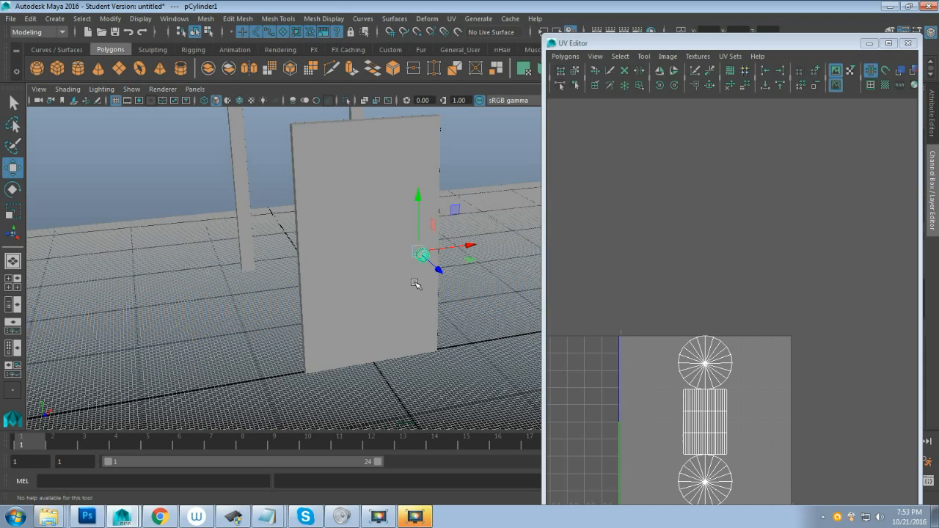
scroll(413, 280, up, 8)
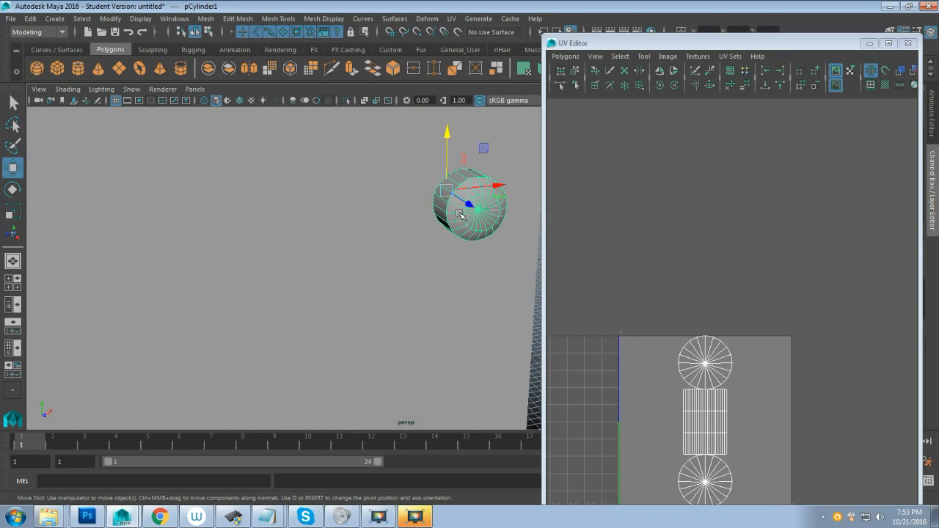
scroll(418, 245, down, 2)
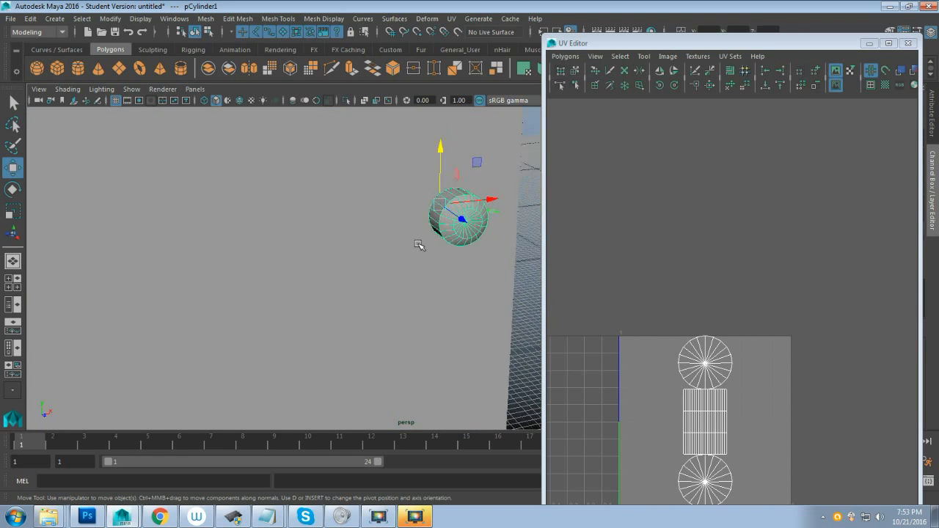
scroll(418, 245, down, 3)
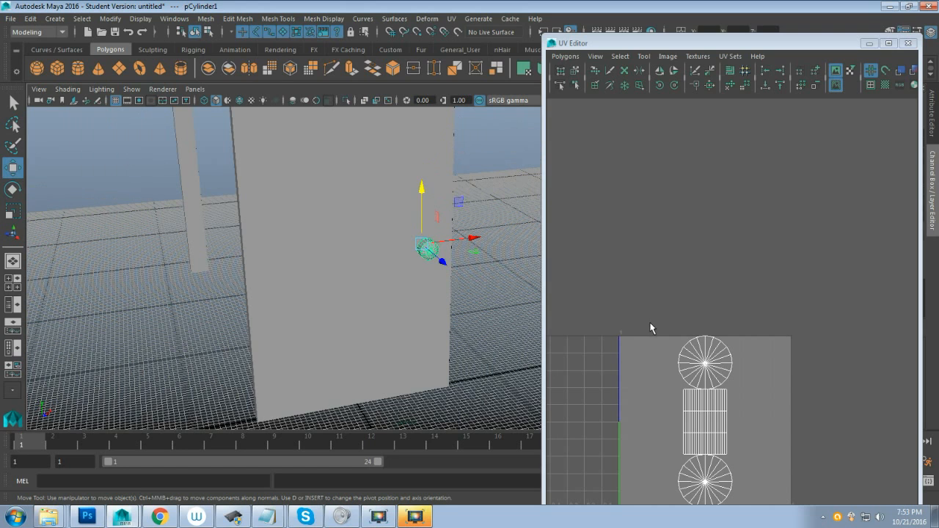
right_drag(705, 370, 743, 372)
drag(665, 295, 770, 488)
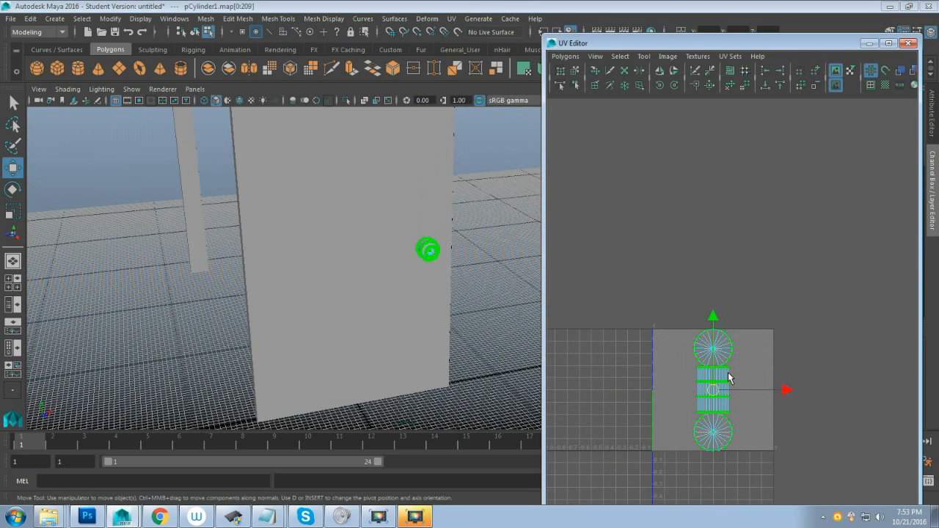
click(730, 86)
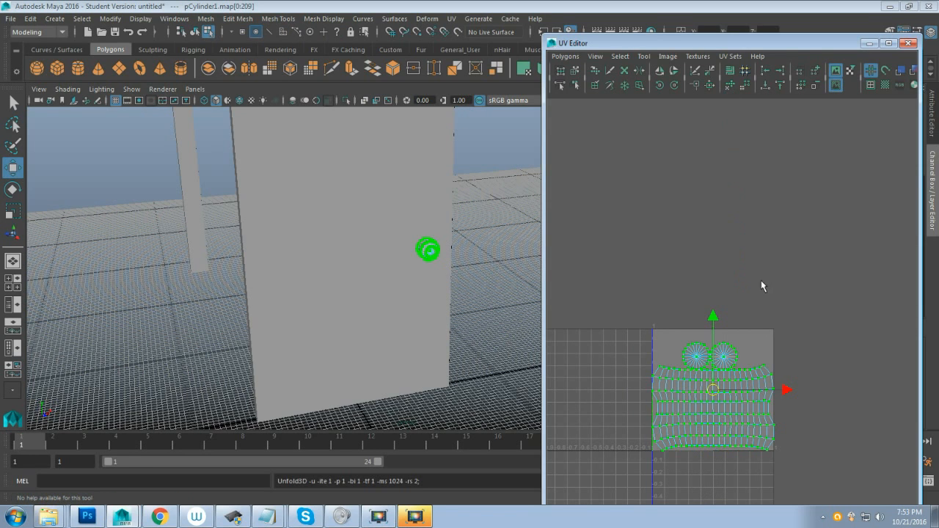
Move the knob's two cap UV shells apart side by side above the body shell and reposition the body shell
click(780, 324)
right_click(725, 355)
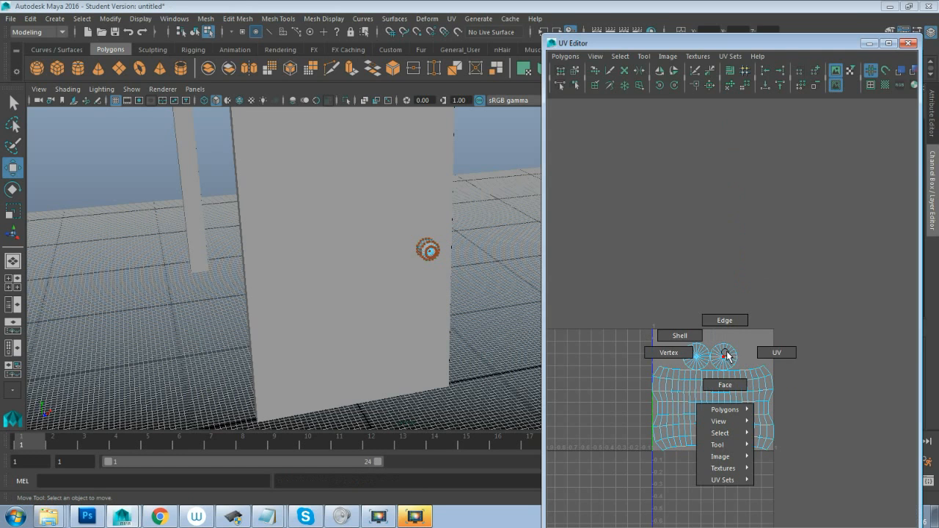
right_drag(725, 355, 763, 355)
click(725, 357)
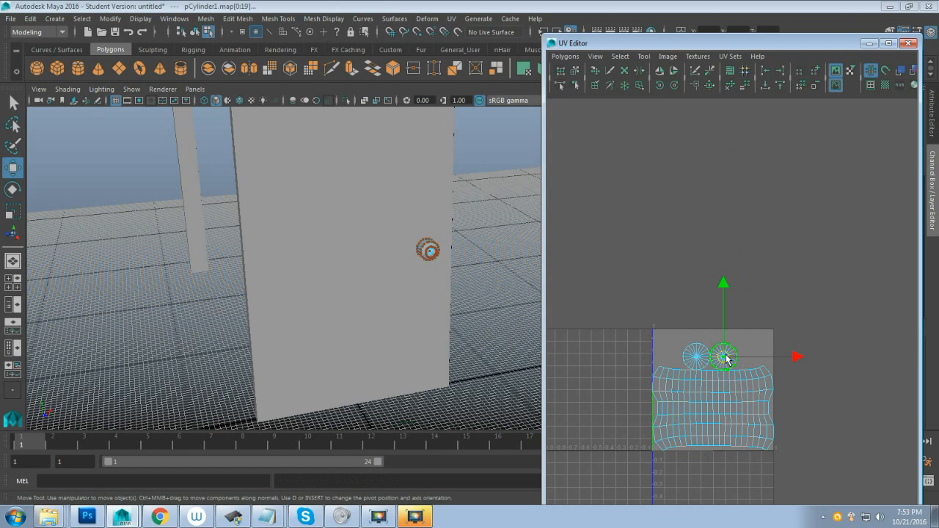
drag(725, 357, 756, 351)
click(700, 357)
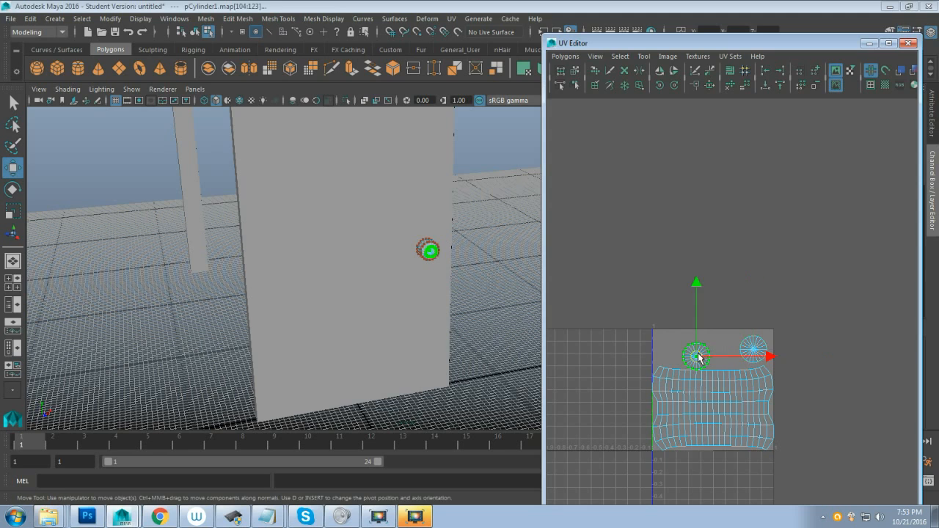
drag(701, 357, 722, 352)
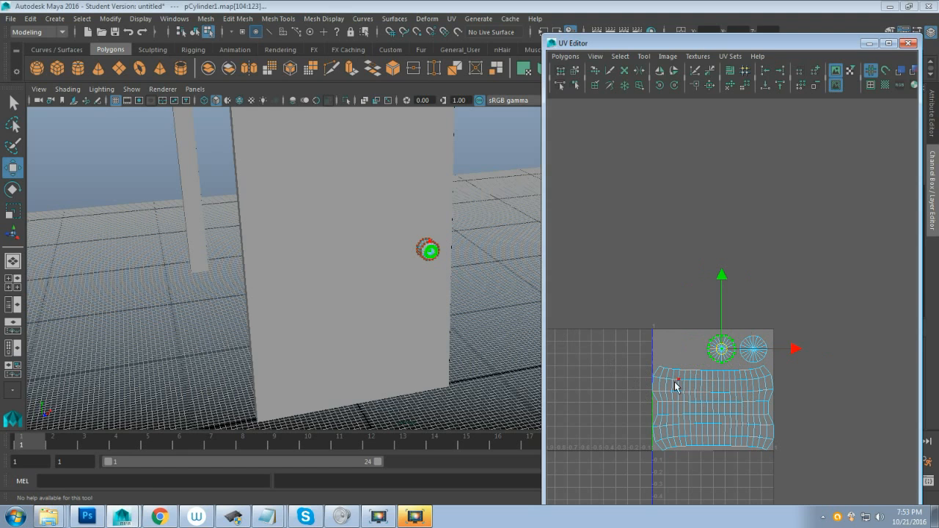
click(676, 406)
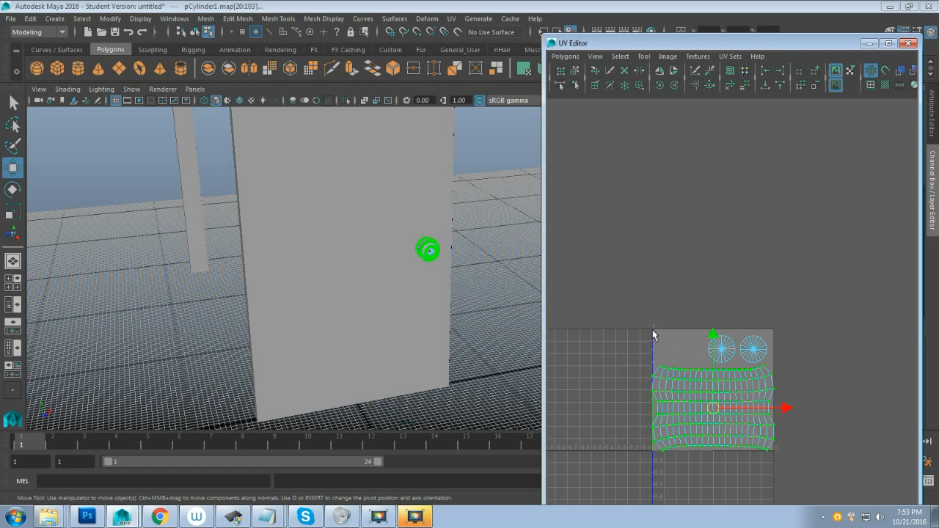
mouse_move(677, 389)
right_down()
mouse_move(710, 375)
mouse_move(689, 387)
right_up()
Select both the knob and the door and apply Layout to their UVs
right_drag(404, 189, 426, 182)
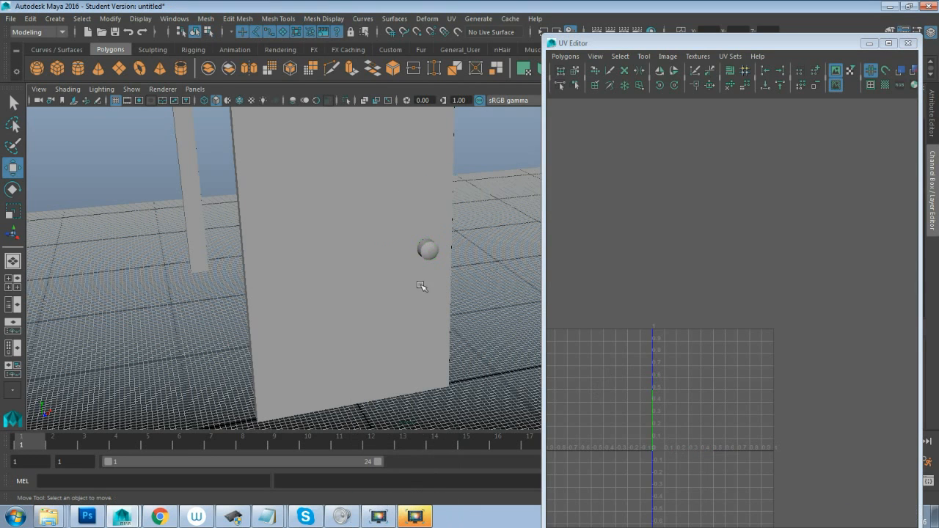
click(426, 248)
click(367, 278)
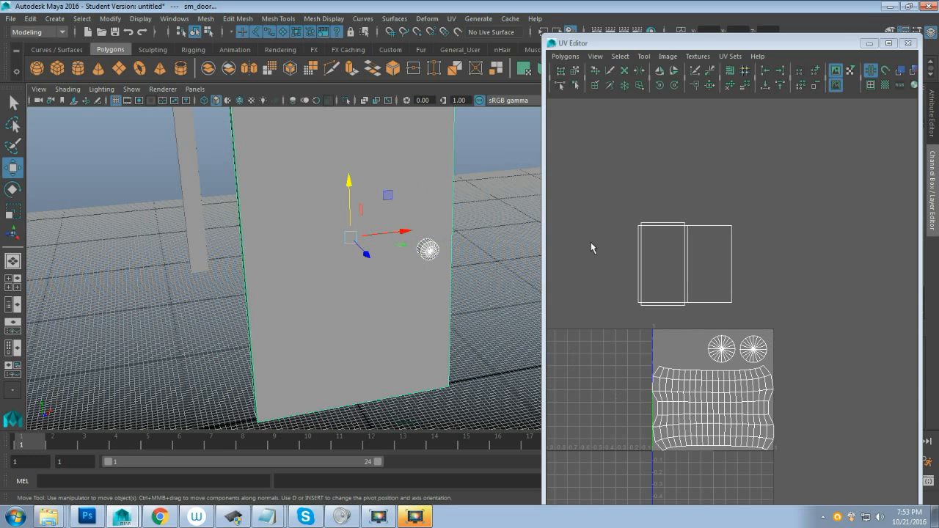
click(565, 55)
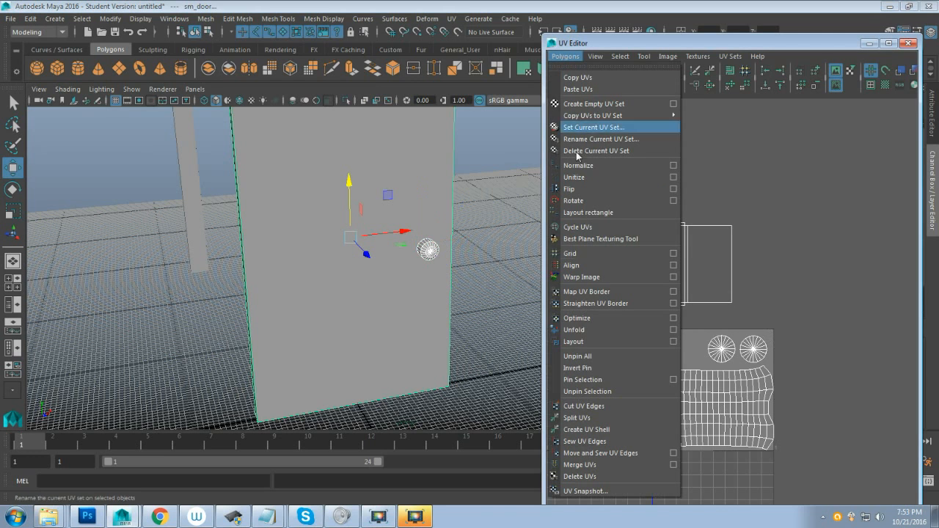
click(597, 342)
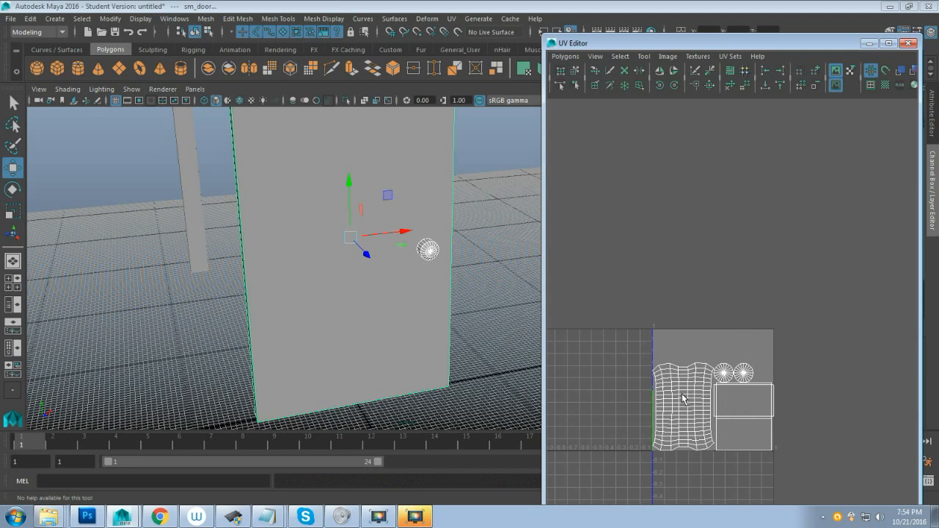
Select the knob's body and cap UV shells and move them out of the 0–1 UV space, above it
right_drag(687, 411, 715, 392)
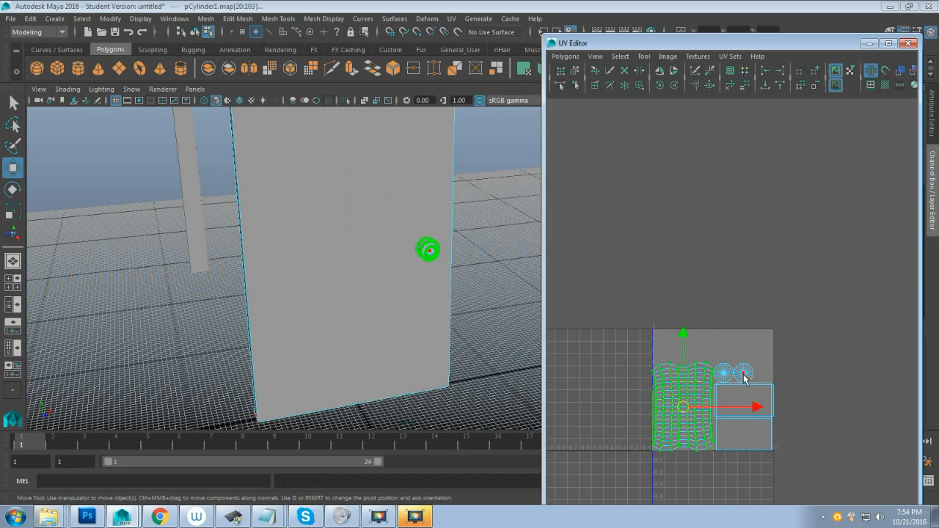
shift+click(724, 372)
shift+click(743, 374)
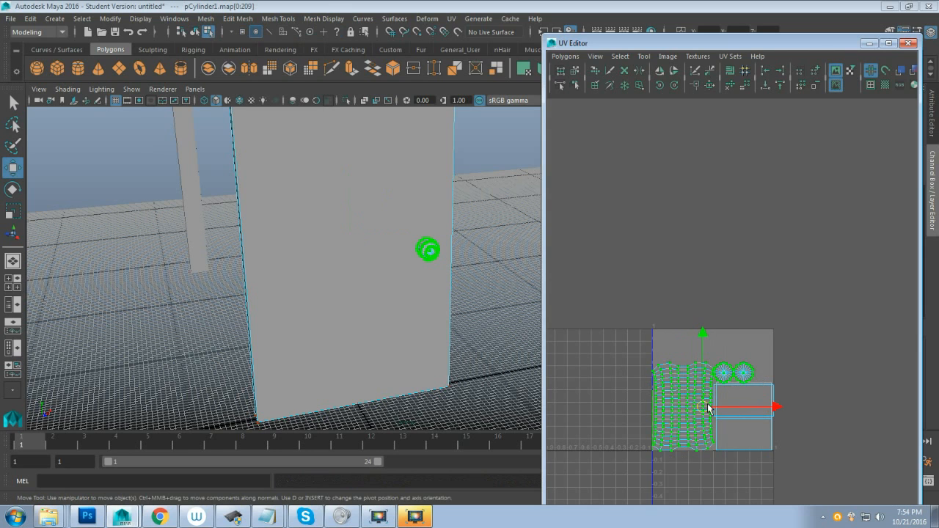
drag(708, 407, 804, 243)
Select the door's UV shells, rotate them, and move them toward the lower-left corner of the UV space
click(732, 390)
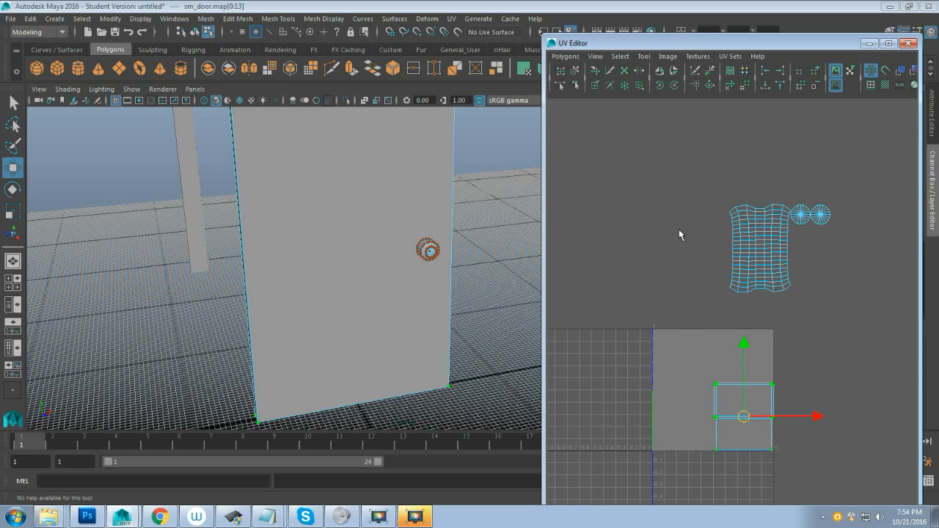
click(659, 85)
click(658, 86)
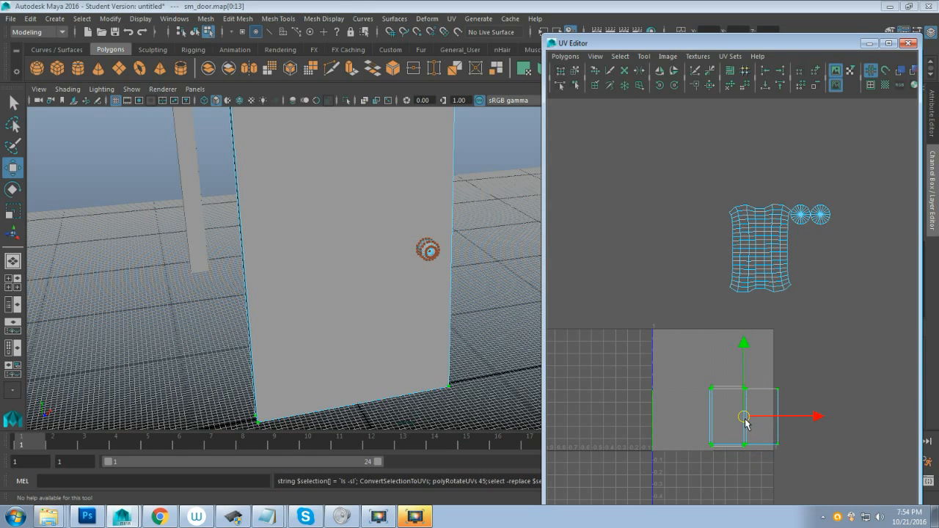
drag(744, 416, 716, 396)
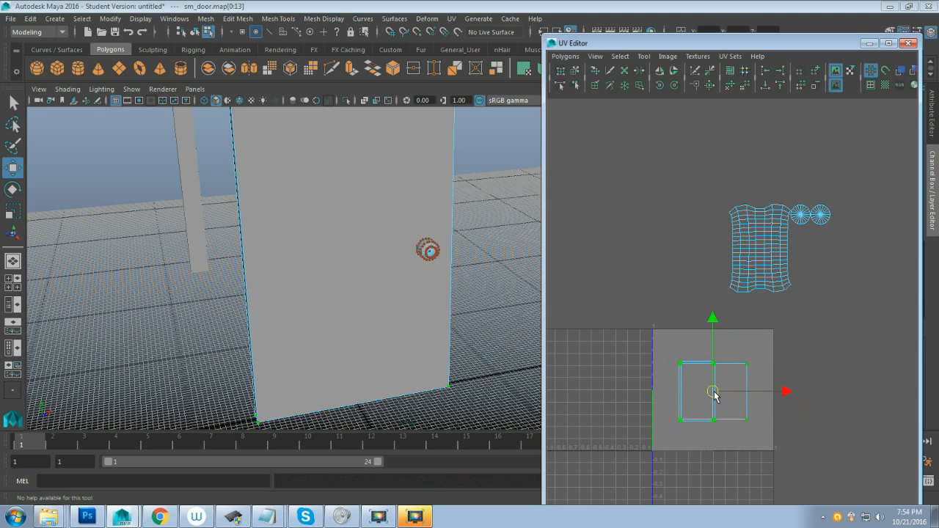
Scale the door's UV shells up to fill the 0–1 UV space and nudge them slightly upward
key(r)
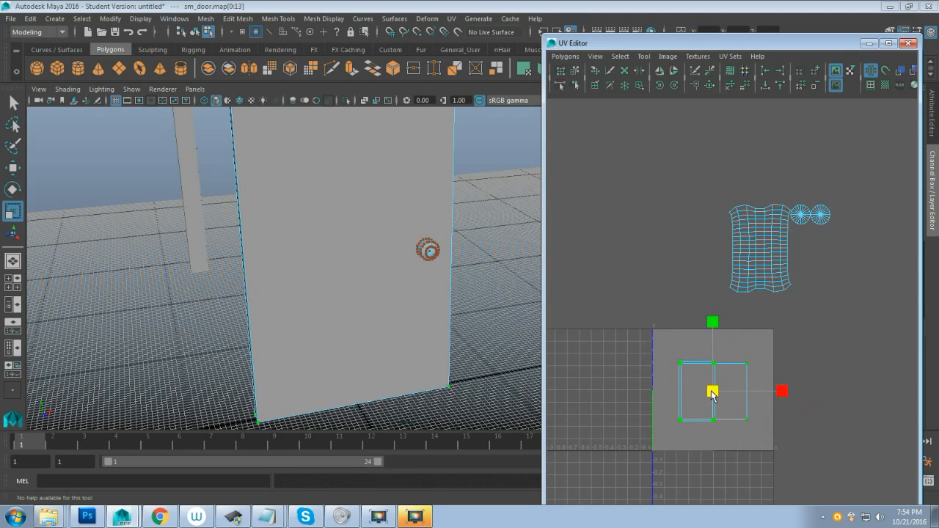
drag(713, 394, 760, 383)
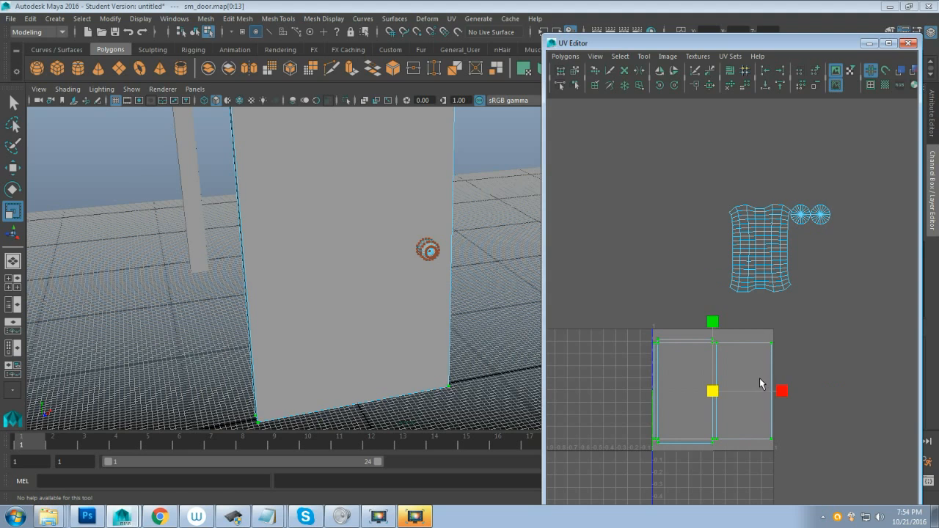
key(w)
drag(712, 319, 713, 322)
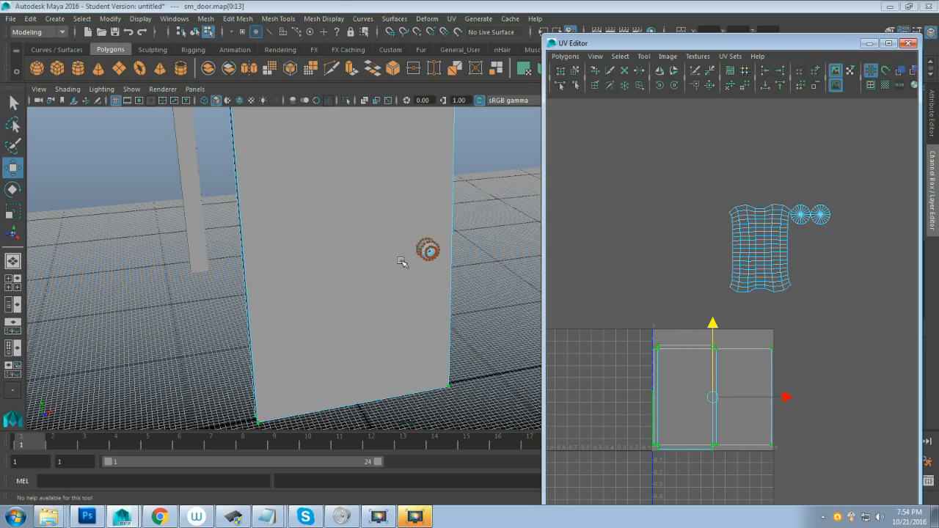
Select the knob's body UV shell and rotate it 90 degrees
alt+drag(393, 247, 476, 273)
scroll(437, 270, up, 7)
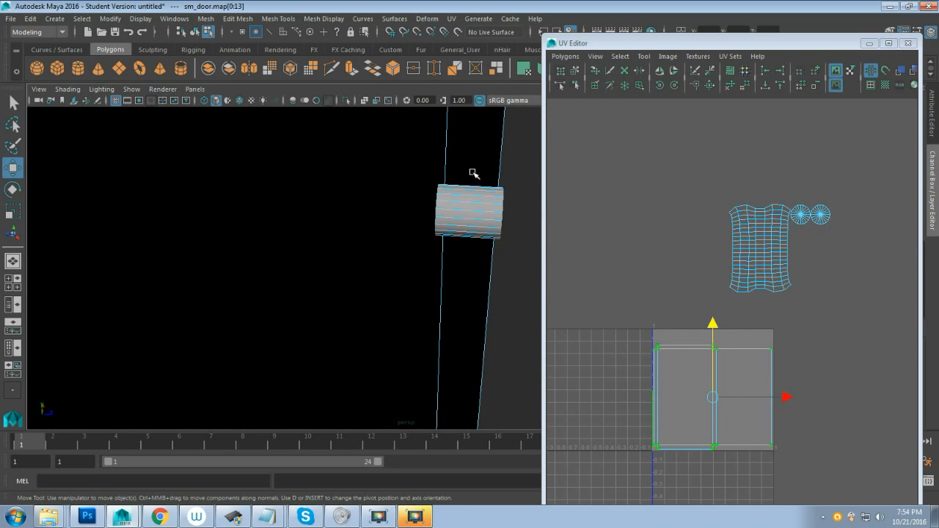
alt+drag(451, 267, 430, 272)
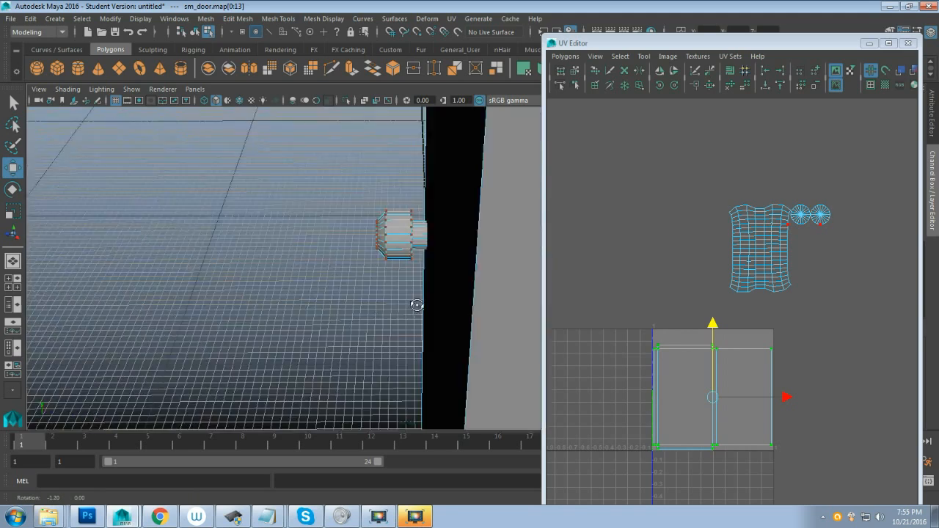
alt+drag(411, 303, 381, 246)
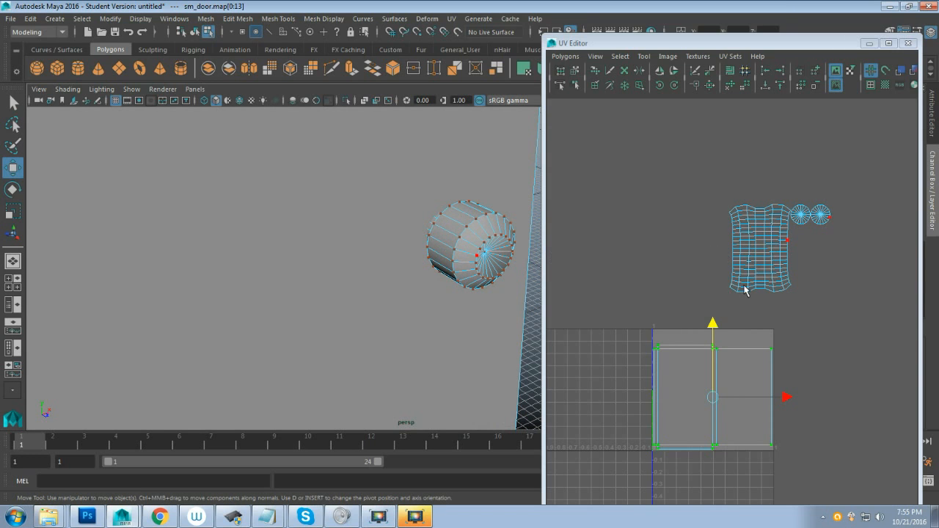
scroll(756, 278, up, 2)
double_click(768, 217)
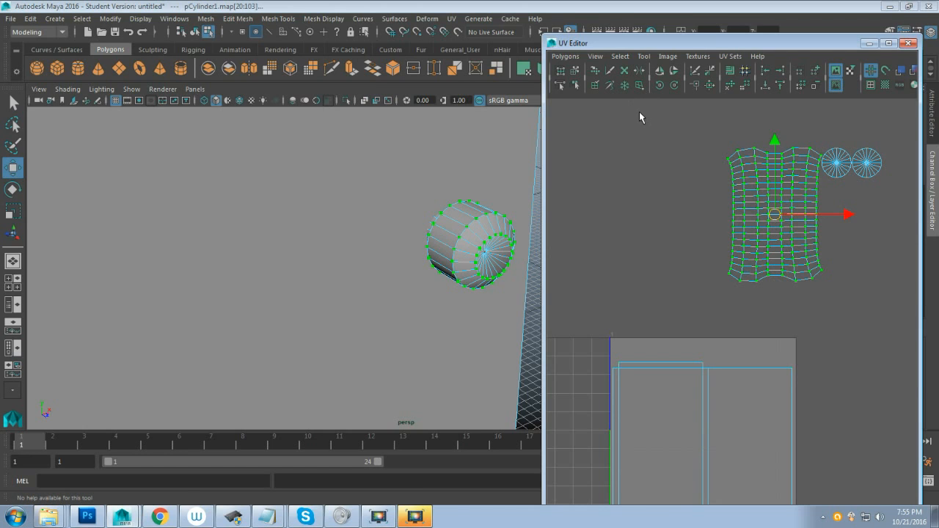
click(659, 85)
click(659, 85)
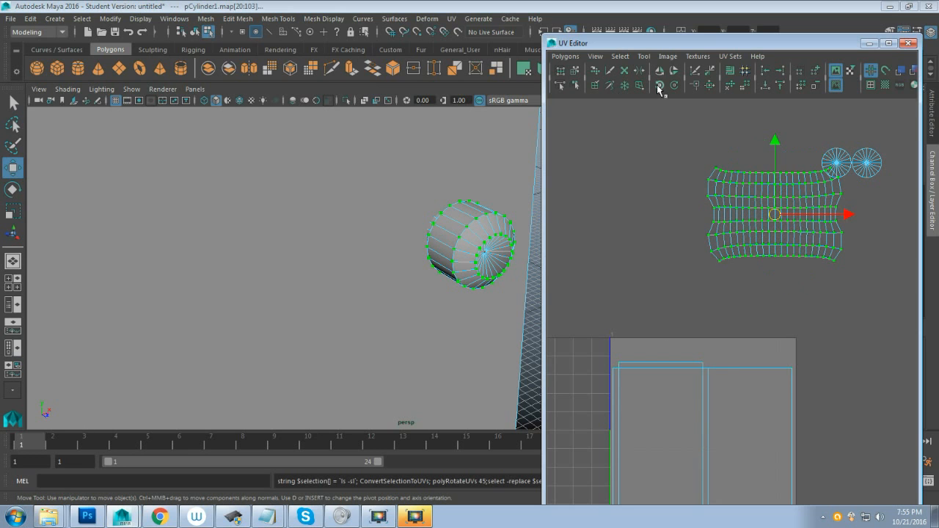
key(r)
drag(780, 219, 727, 219)
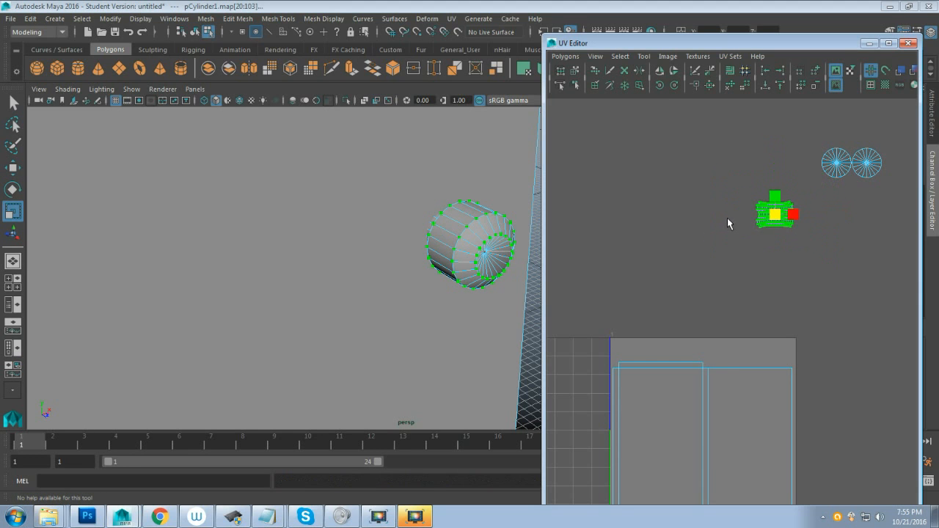
key(ctrl+z)
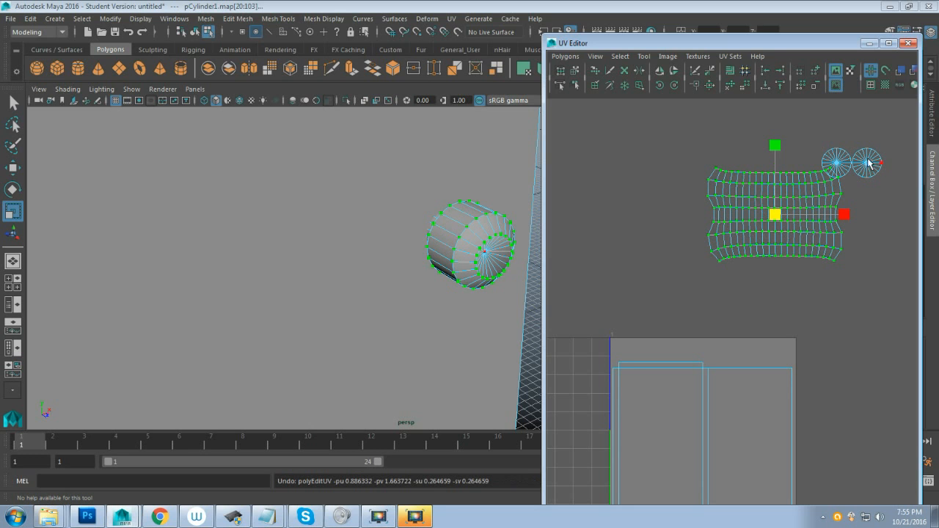
Select the knob's body and both cap UV shells and scale them down slightly
click(838, 163)
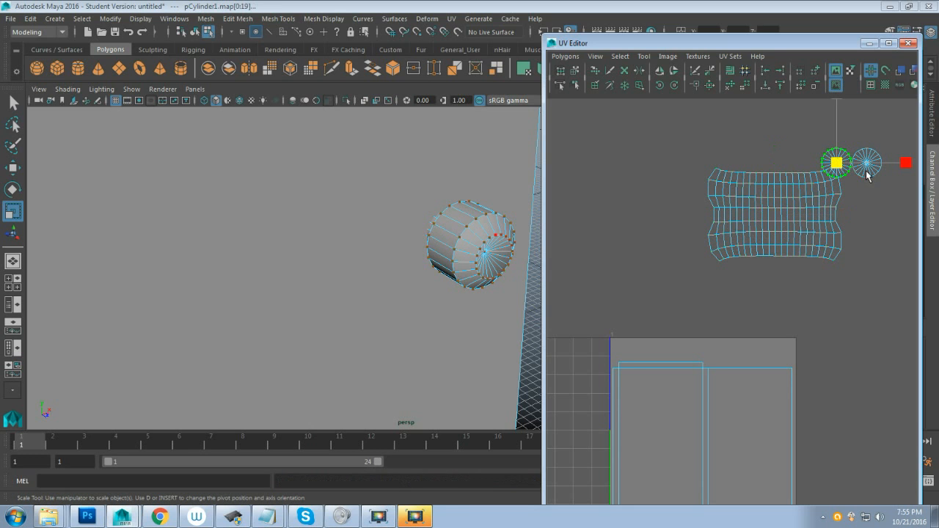
shift+click(866, 173)
shift+click(804, 204)
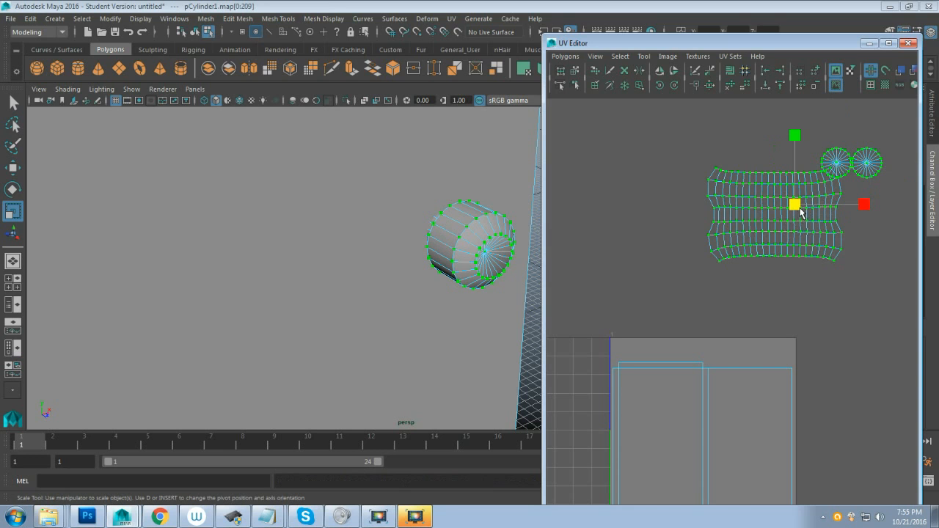
drag(801, 211, 743, 352)
key(w)
scroll(743, 352, up, 5)
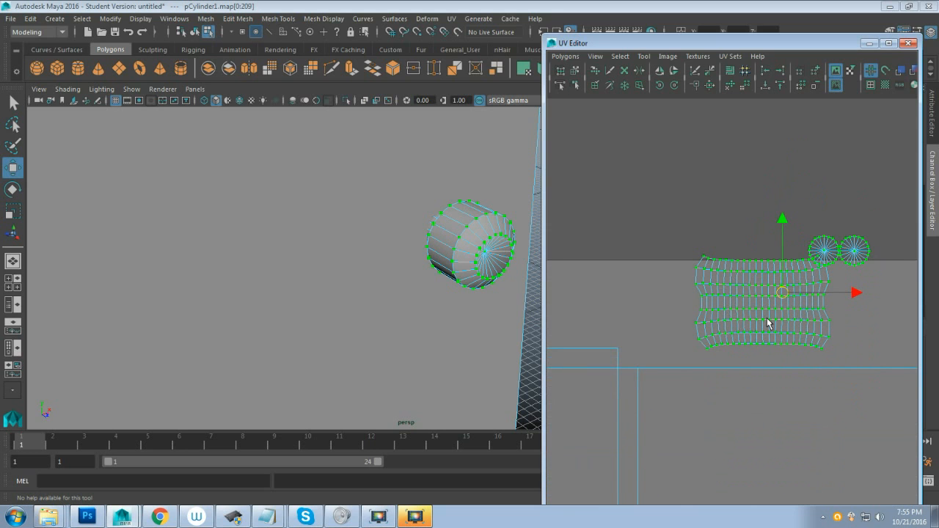
key(r)
drag(780, 294, 774, 293)
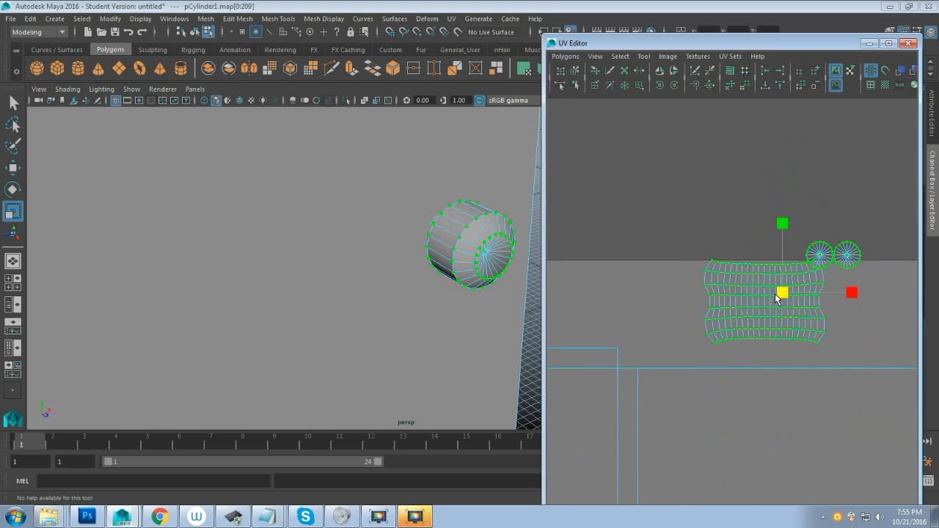
Select the knob's body UV shell and move it to the left
key(q)
click(780, 249)
double_click(772, 307)
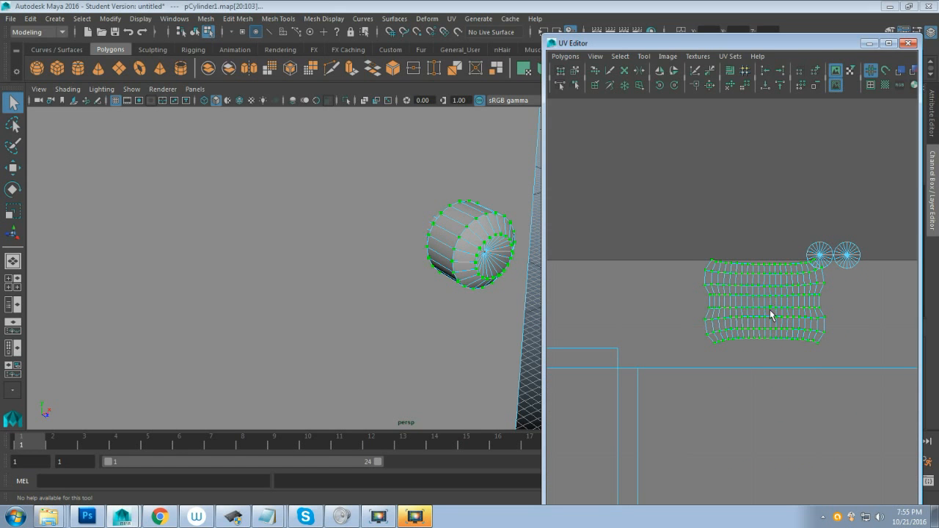
key(w)
drag(765, 309, 695, 308)
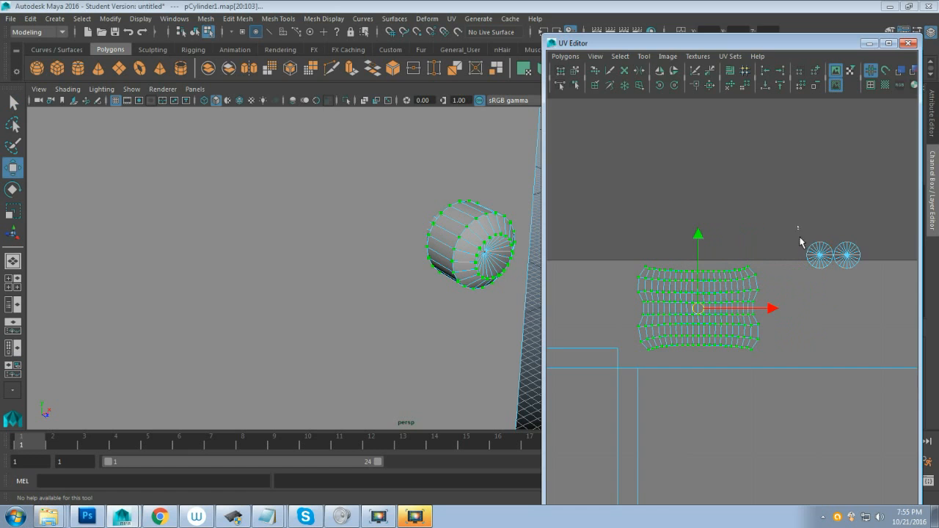
Select both knob cap UV shells, scale them up, and move them down beside the body shell
drag(802, 242, 867, 294)
key(r)
drag(833, 255, 904, 254)
key(q)
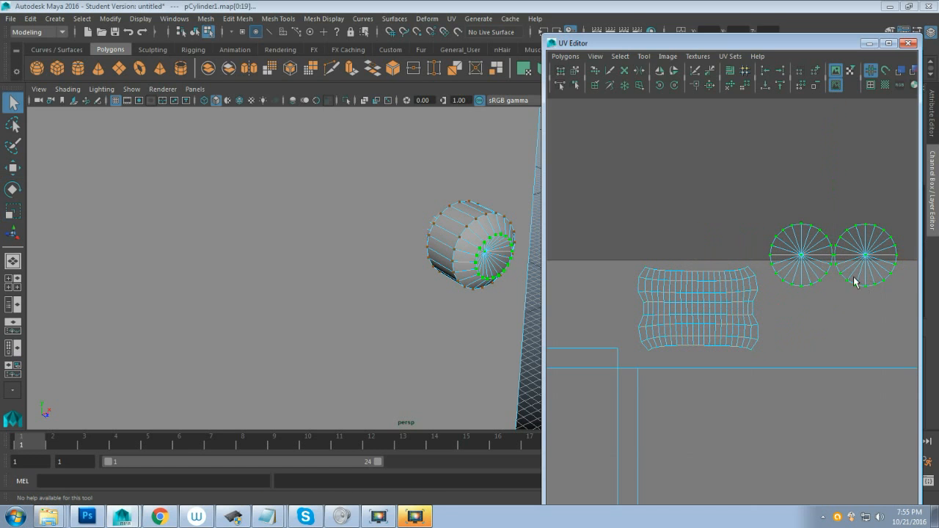
key(w)
key(q)
key(w)
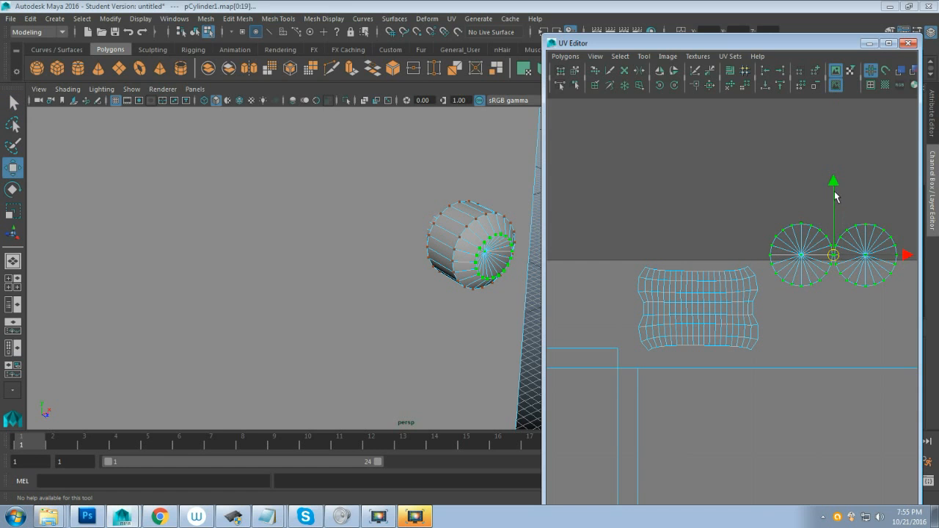
drag(835, 196, 830, 243)
click(852, 273)
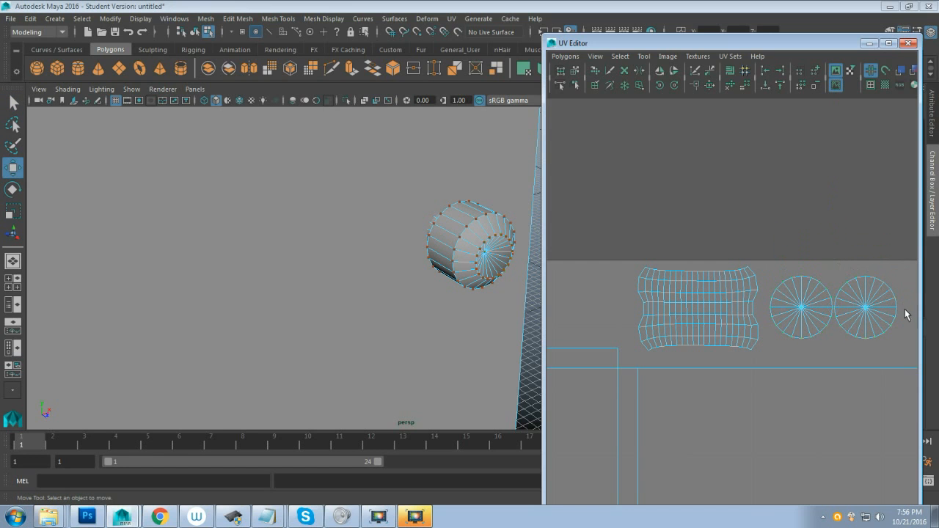
Select all UVs and save a 2048 × 2048 PNG UV snapshot named Door2_UVs
scroll(842, 315, down, 4)
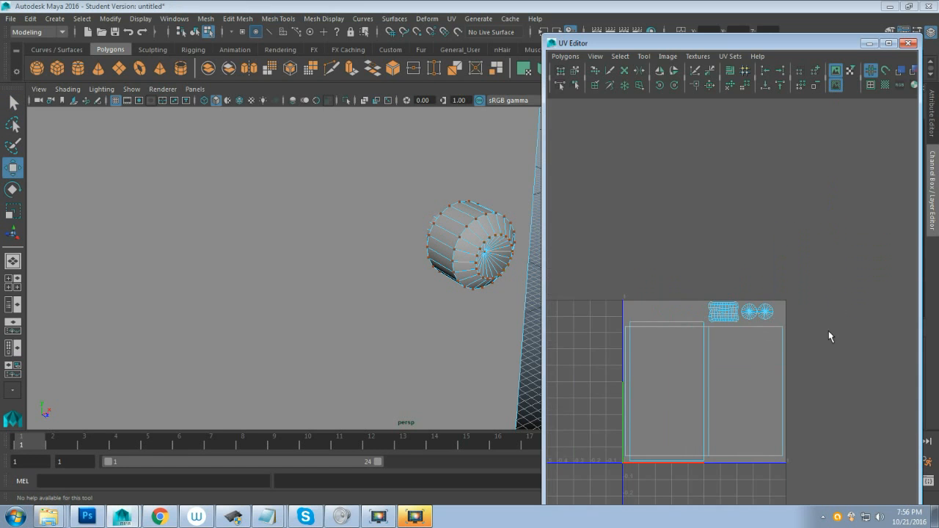
alt+middle_drag(828, 335, 834, 243)
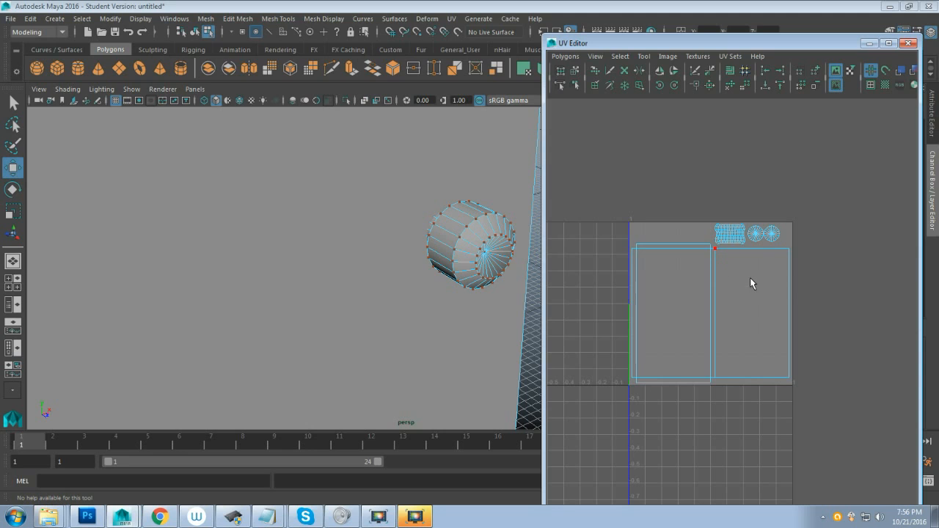
right_drag(716, 267, 763, 269)
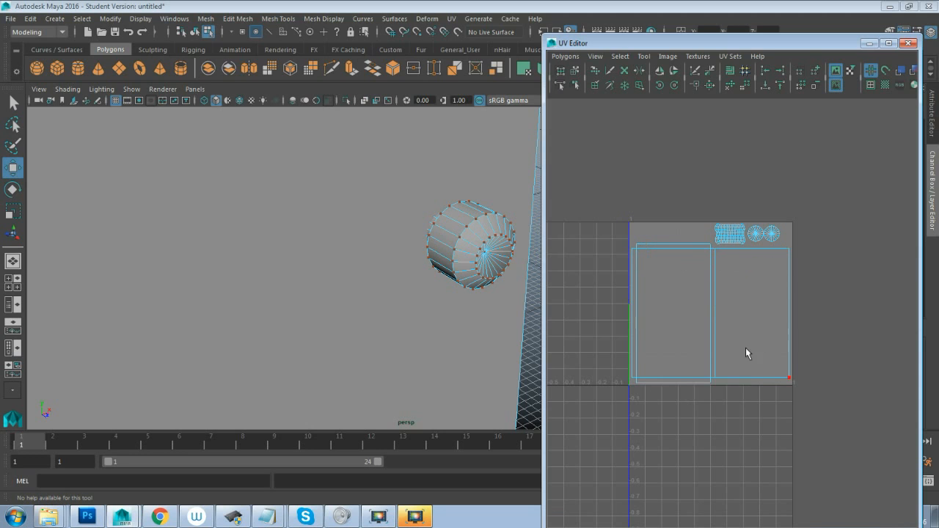
drag(602, 183, 853, 421)
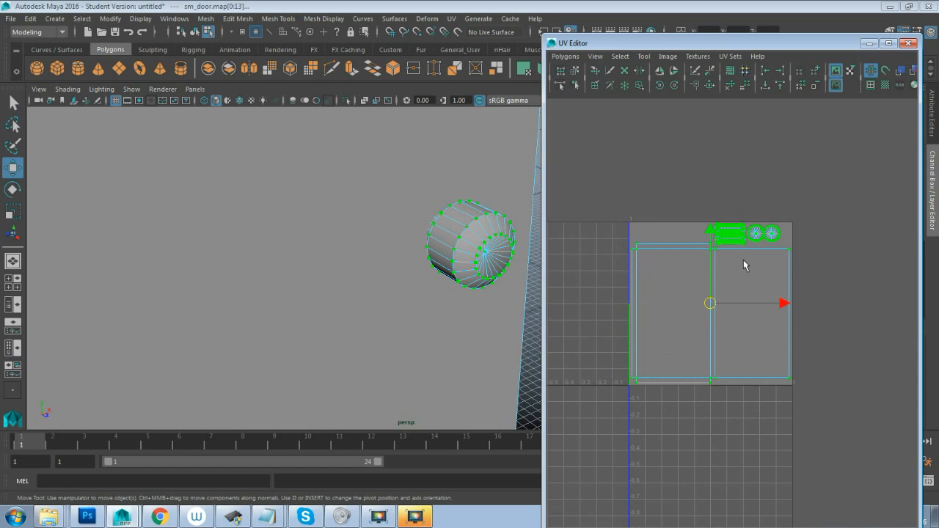
click(570, 61)
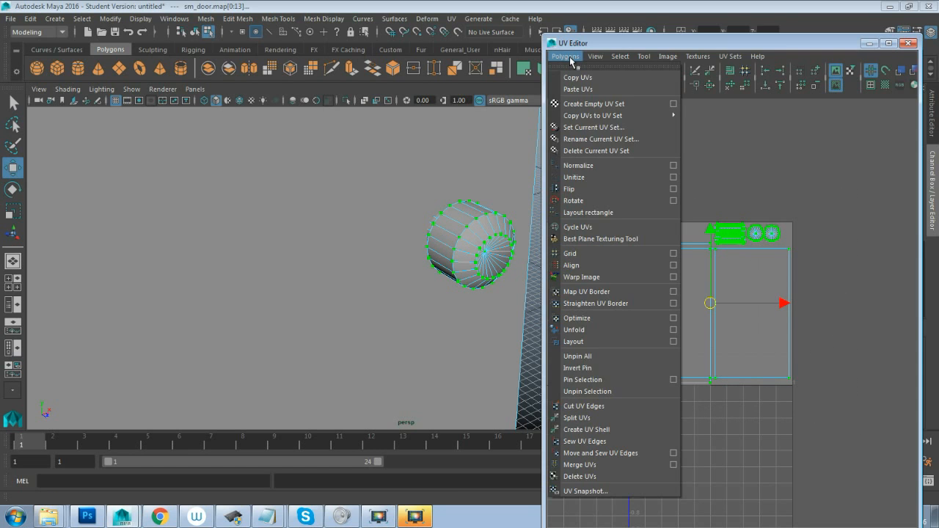
click(587, 491)
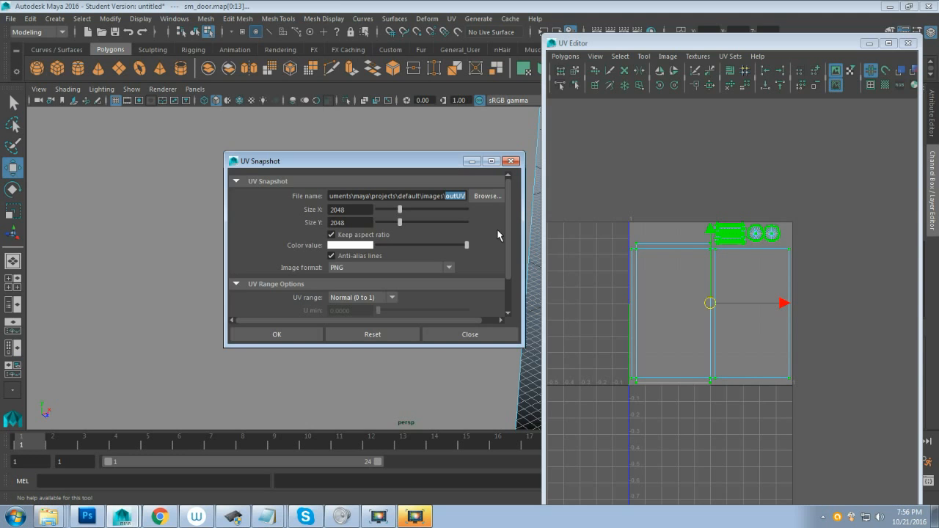
text(D)
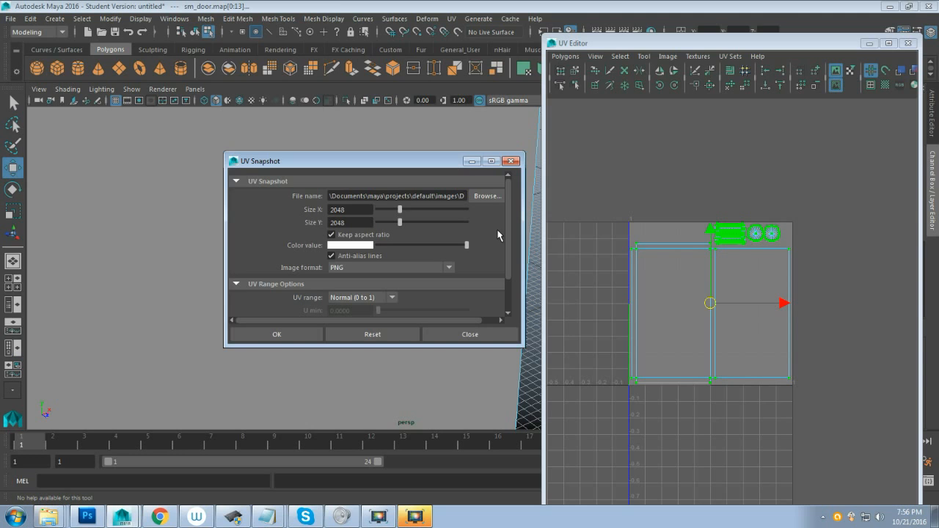
text(oor)
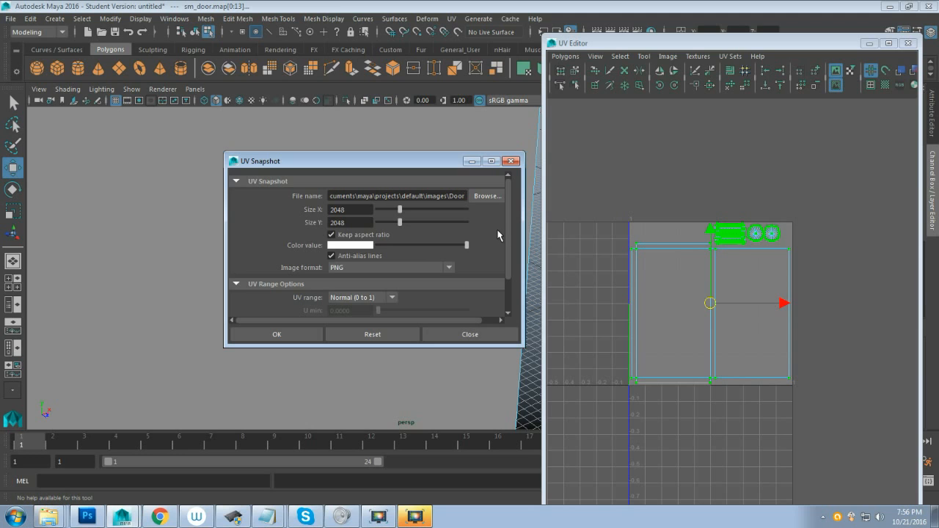
text(2_UVs)
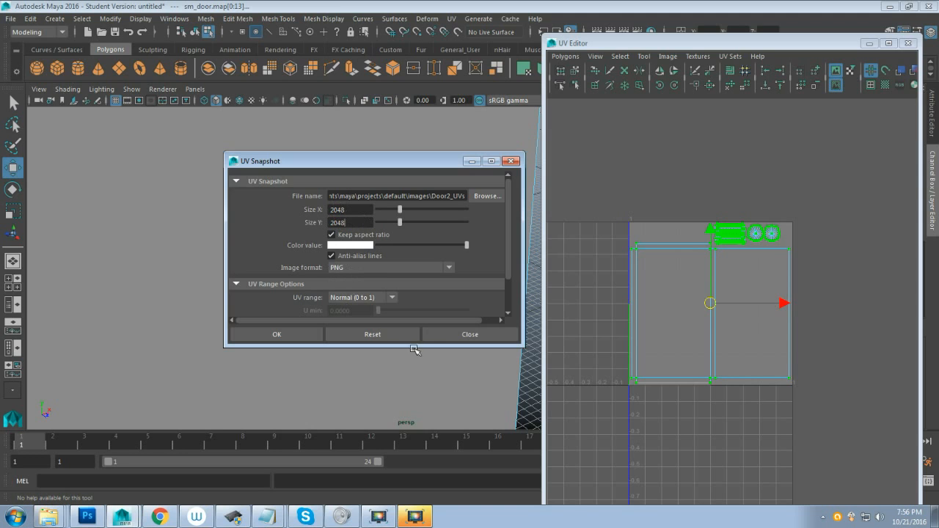
click(295, 334)
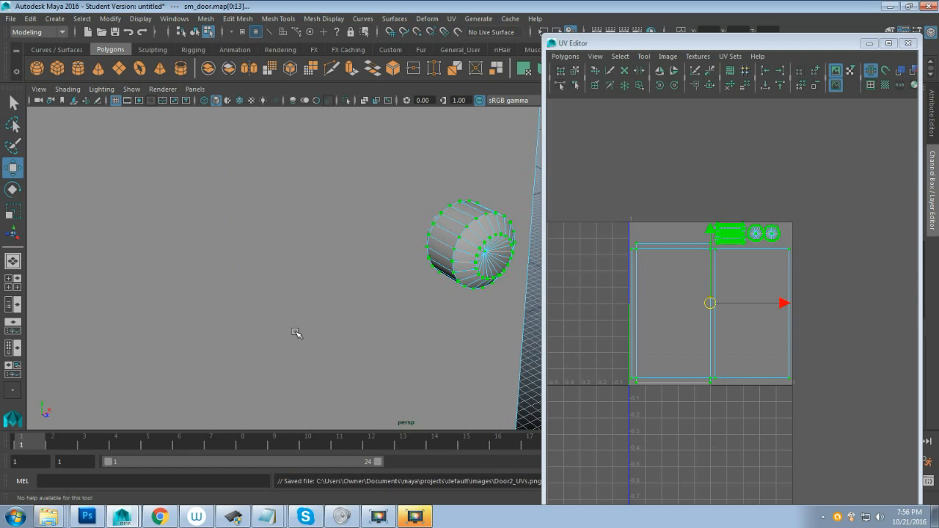
Select the knob together with the door and combine them into one mesh
right_drag(326, 189, 369, 180)
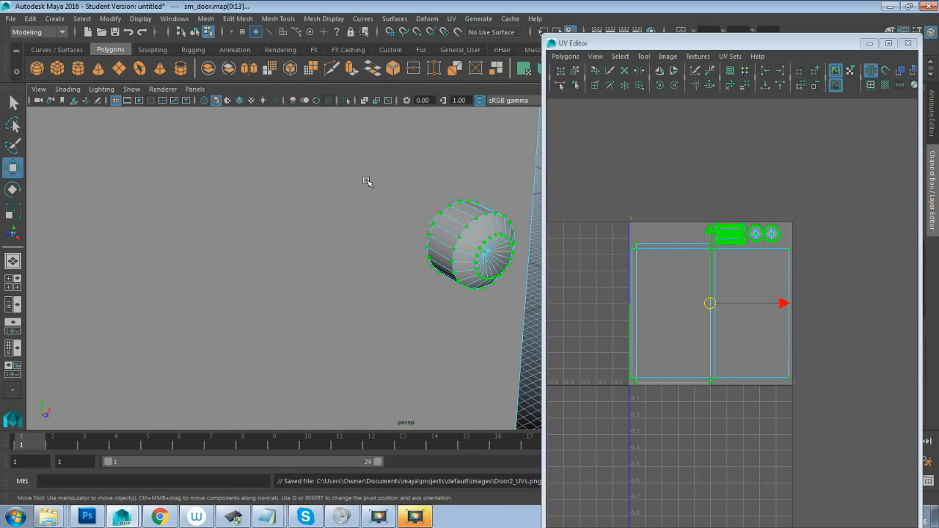
key(f)
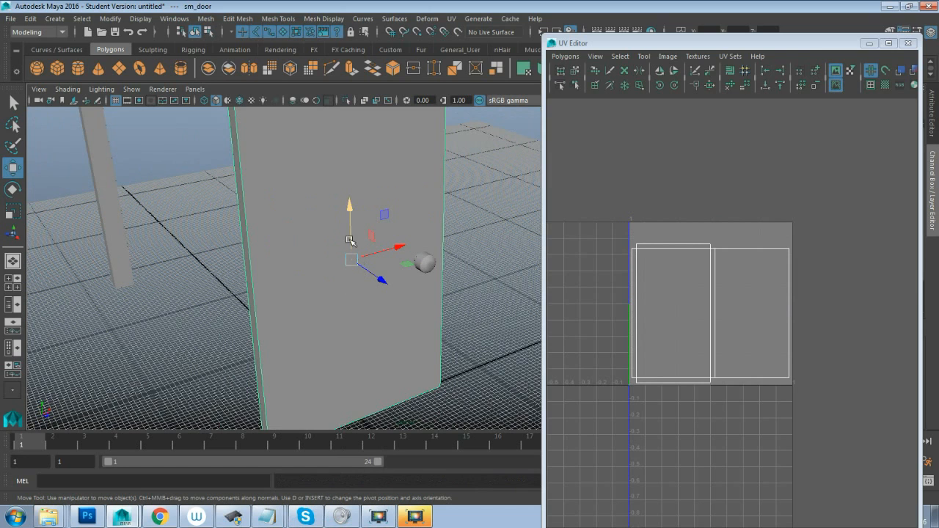
click(427, 262)
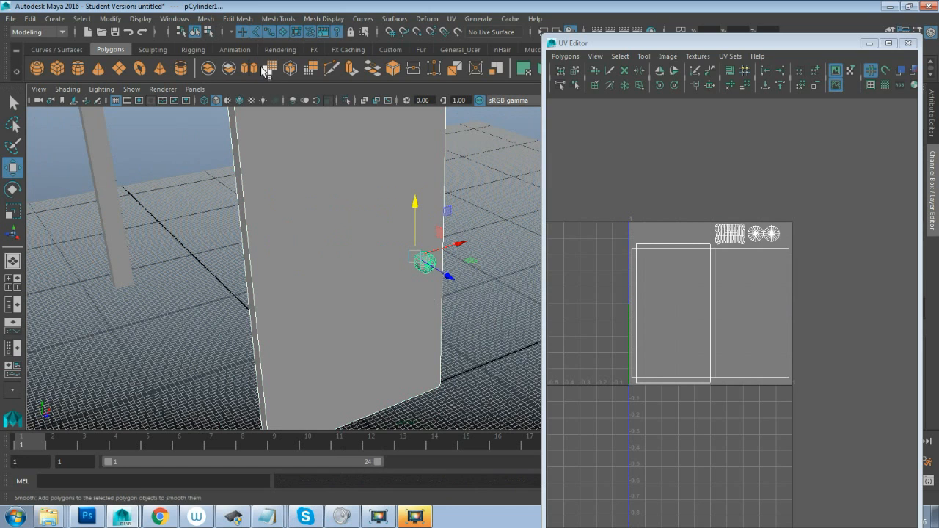
click(209, 69)
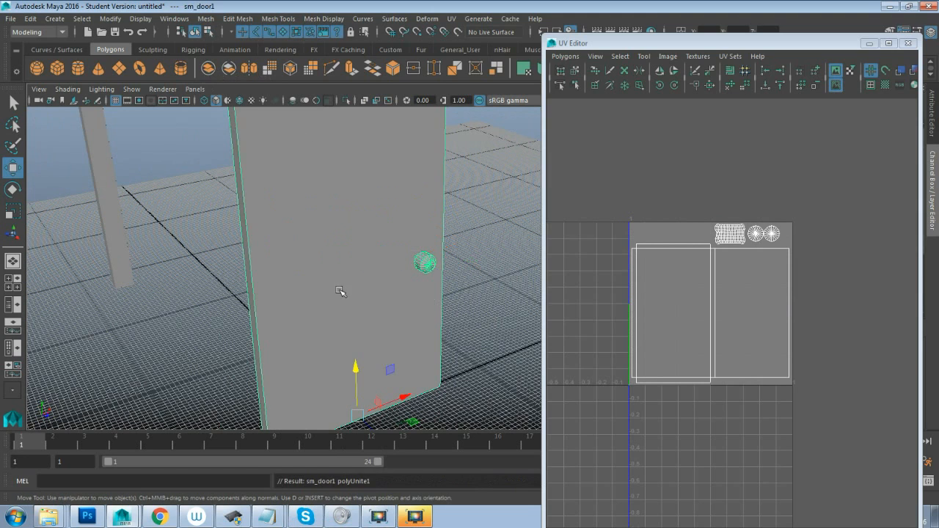
Select the door frame and apply Automatic UV mapping to it
scroll(393, 348, down, 4)
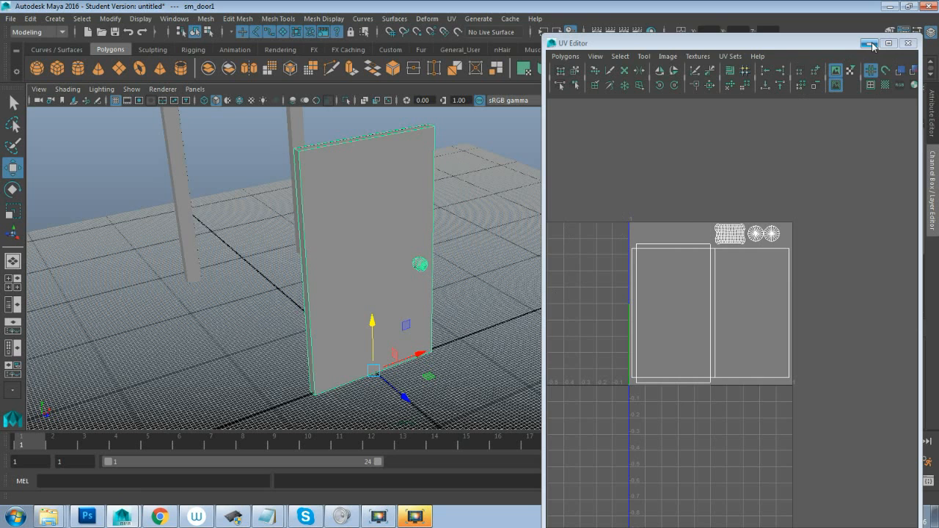
click(871, 42)
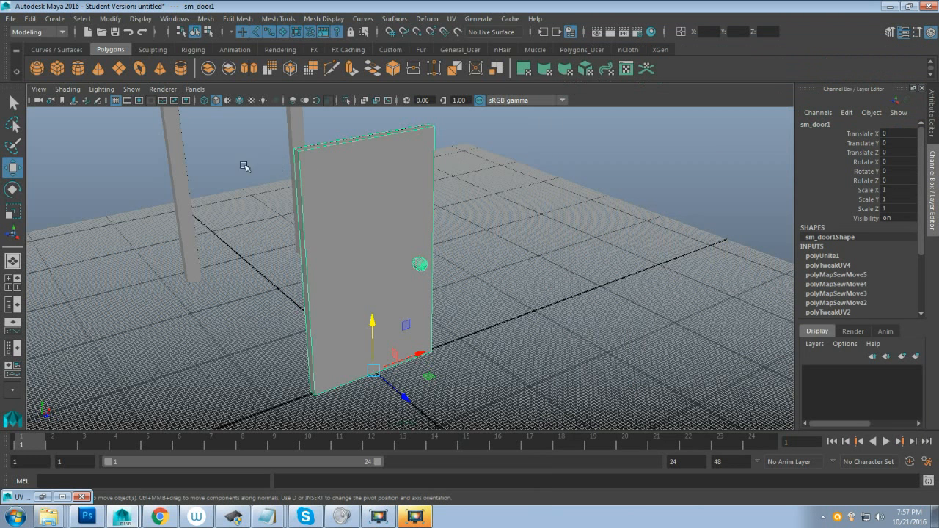
click(183, 188)
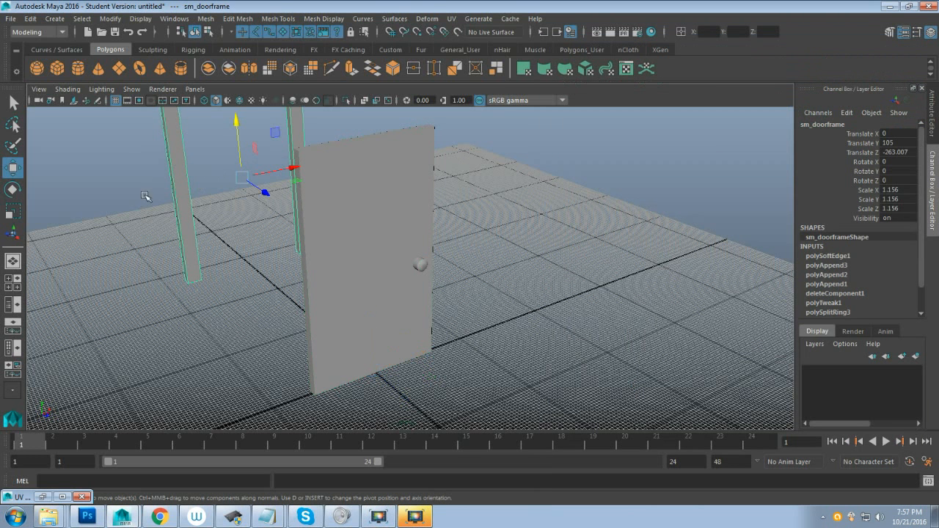
click(44, 498)
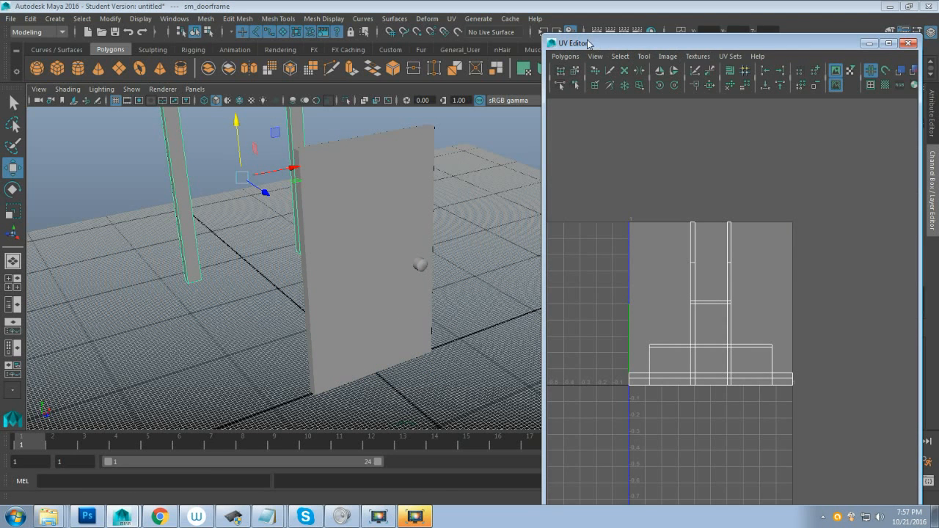
click(451, 19)
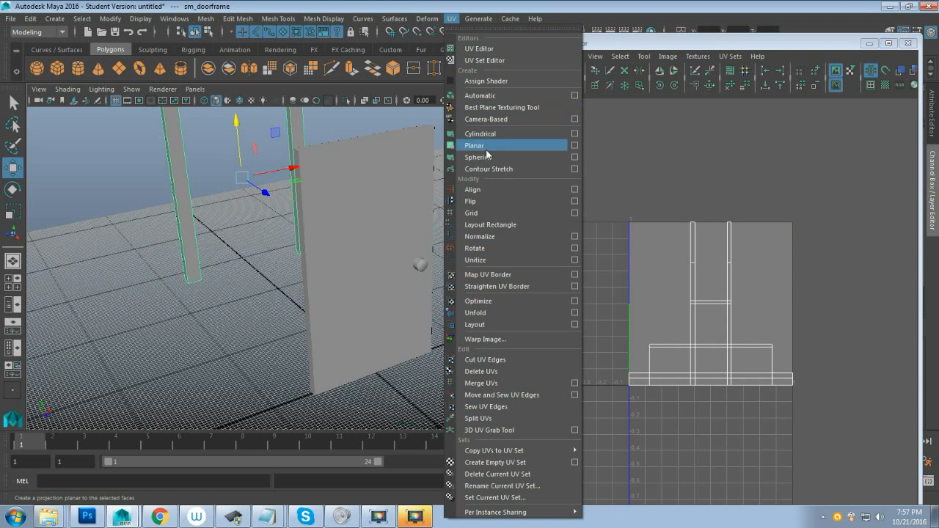
click(488, 97)
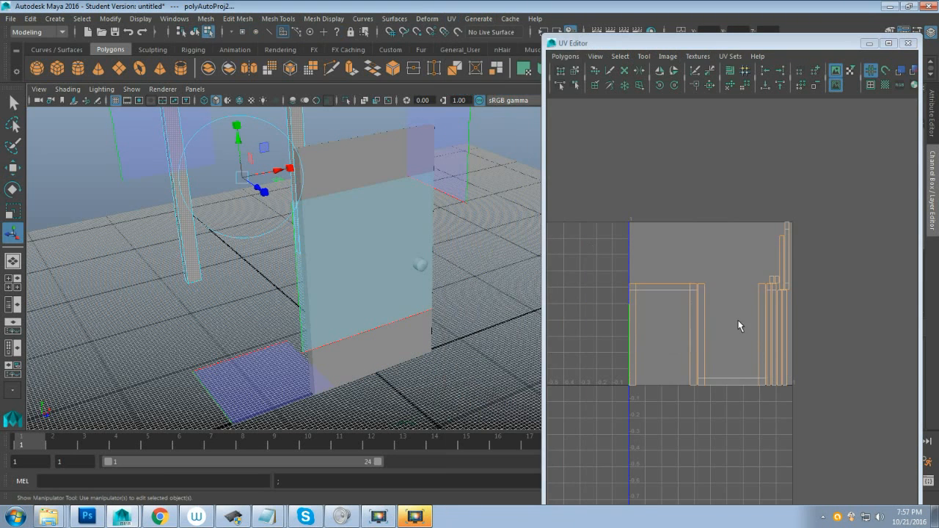
Select the door frame's UV shells and move them up above the 0–1 UV space
right_drag(694, 296, 727, 294)
click(657, 286)
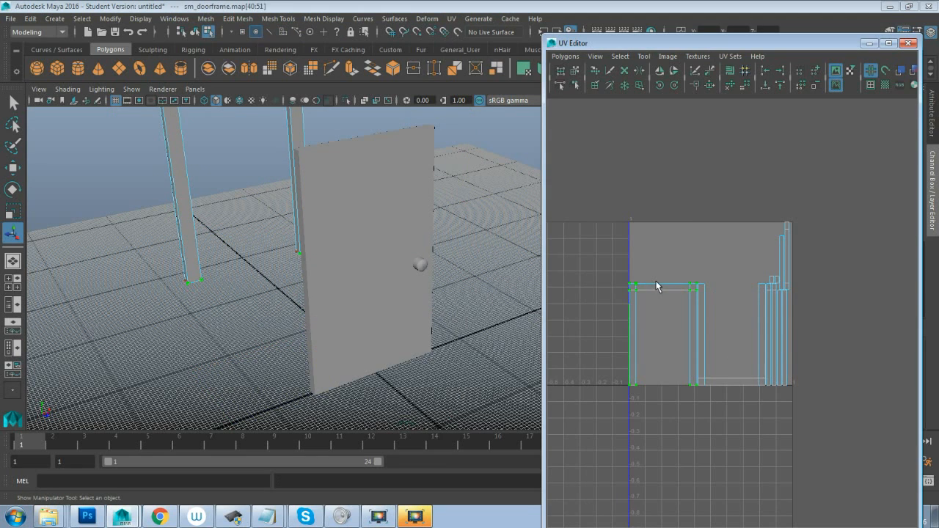
right_drag(666, 268, 723, 258)
key(w)
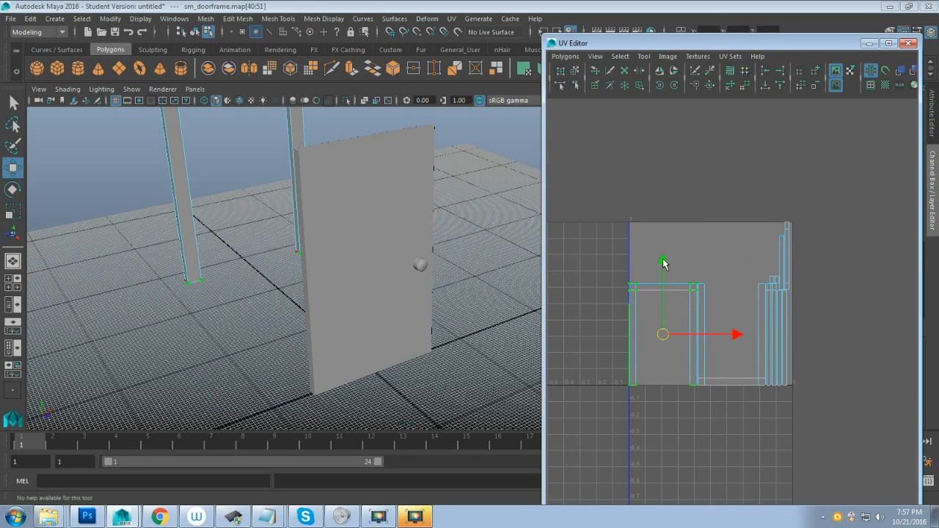
drag(663, 262, 667, 91)
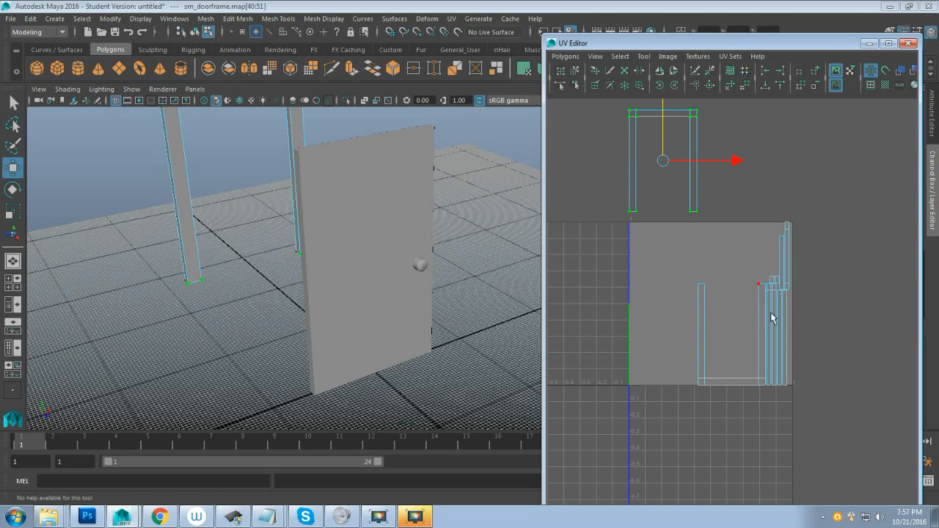
Select a shared edge between two frame UV pieces and join them with Move and Sew UV Edges
alt+middle_drag(719, 216, 707, 252)
right_click(700, 226)
right_drag(700, 225, 702, 202)
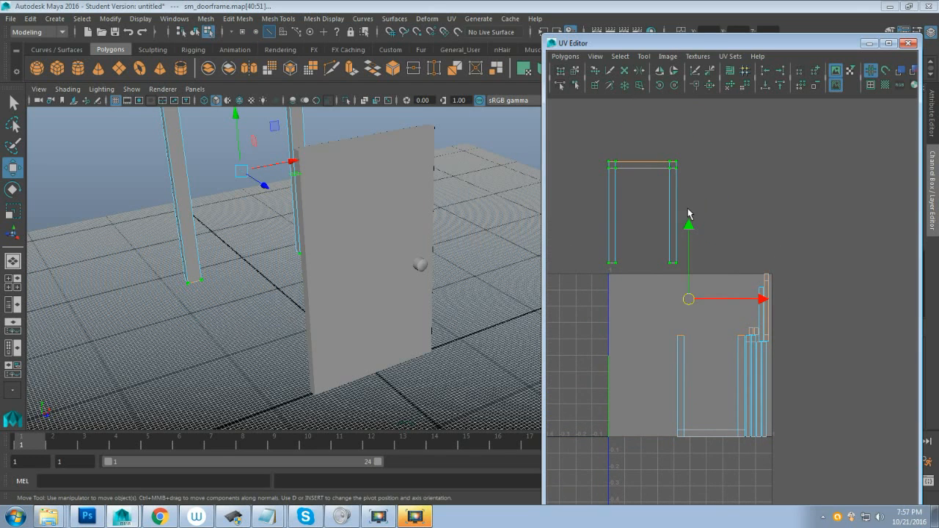
click(676, 189)
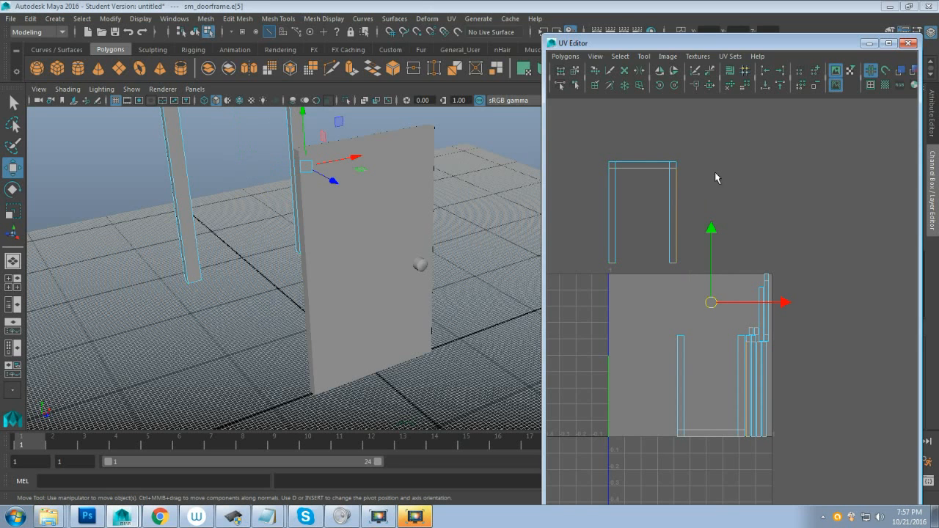
shift+click(677, 165)
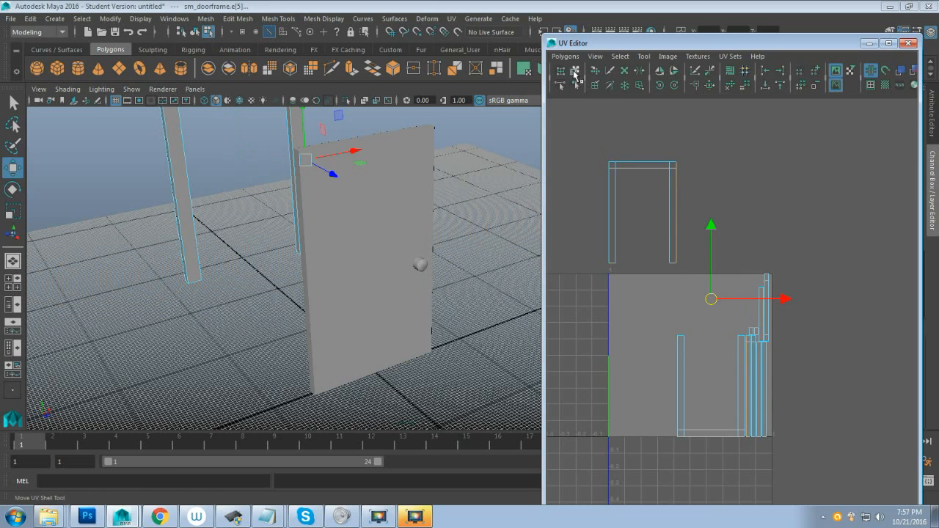
click(566, 56)
click(614, 453)
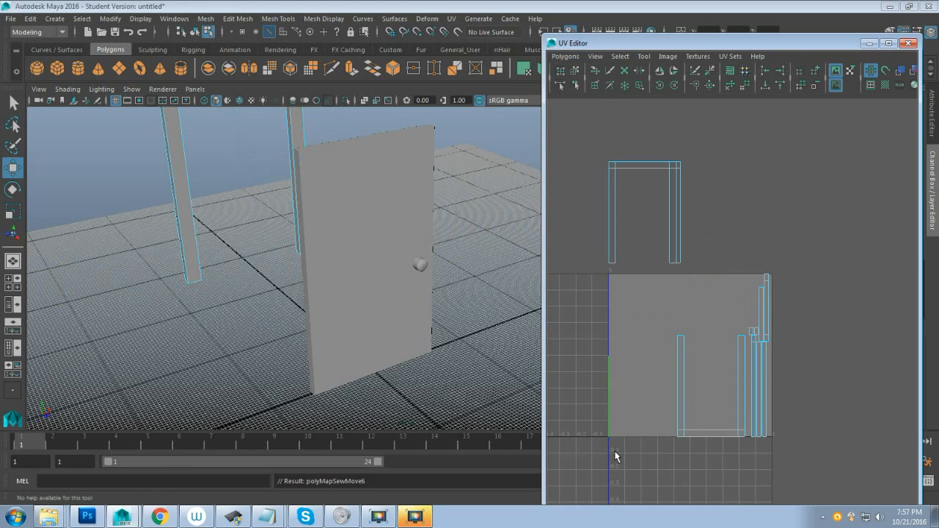
Select the edge of another frame piece and move and sew it onto the frame's top shell
click(681, 248)
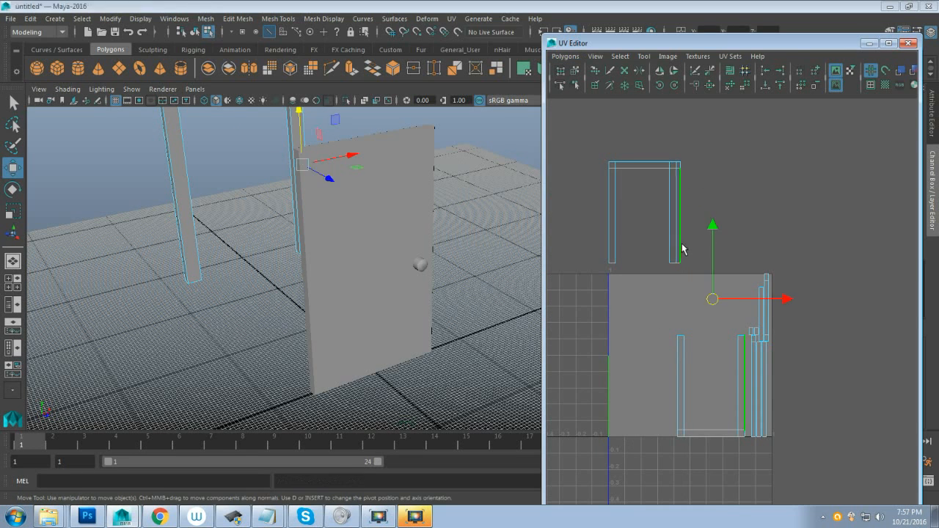
click(681, 168)
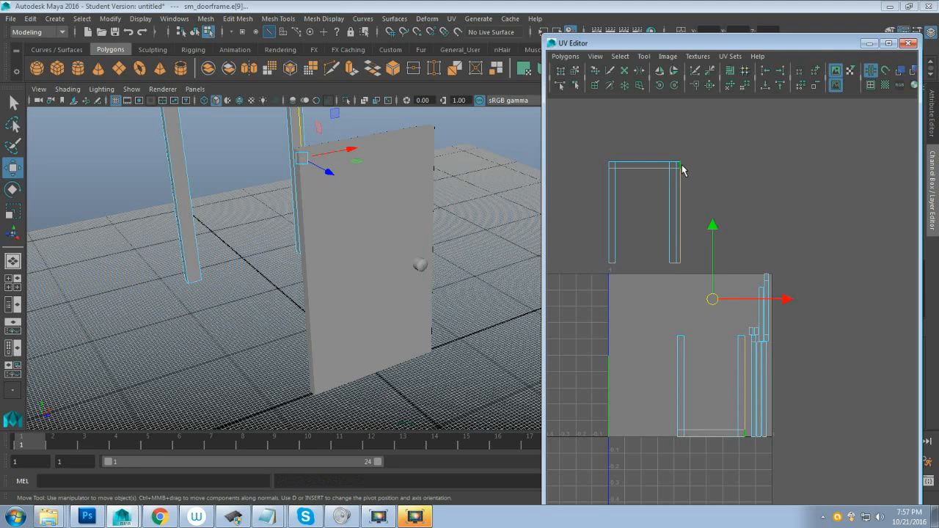
click(566, 56)
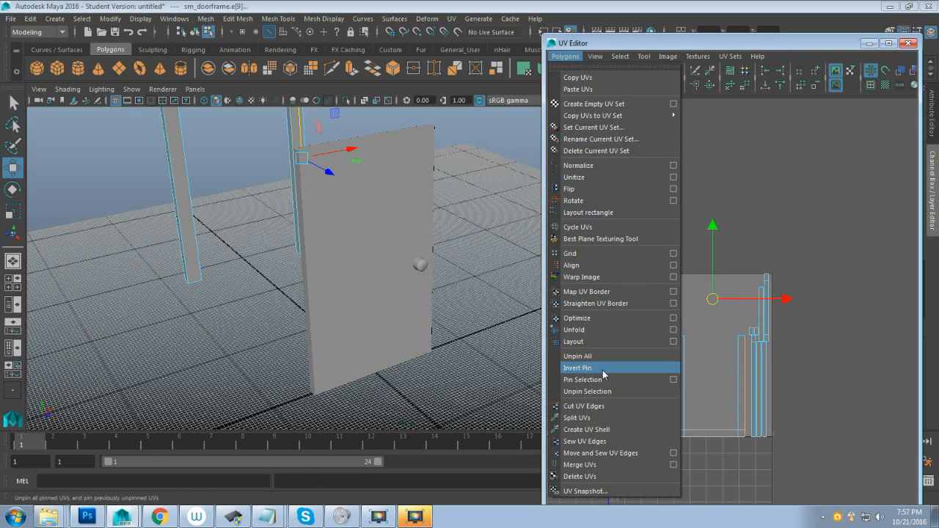
click(619, 453)
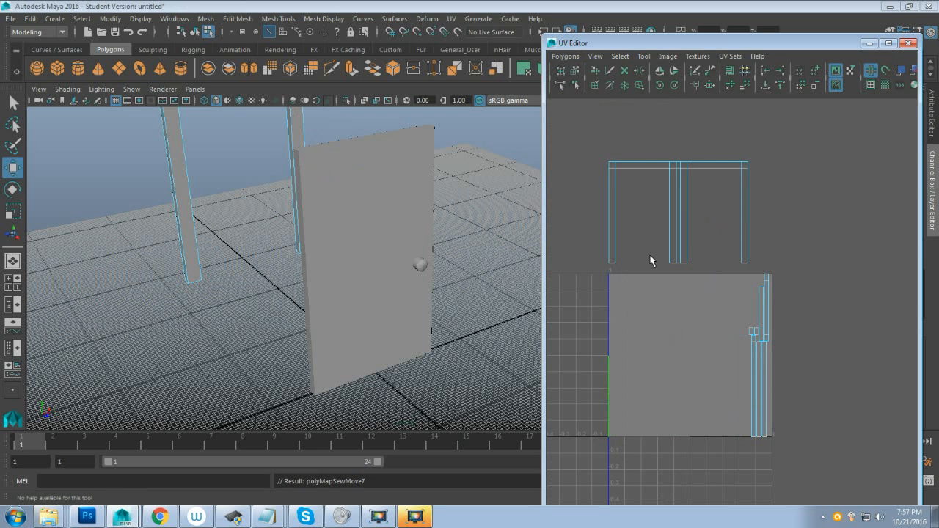
Try to move and sew the frame's top edge, then undo the sew
alt+right_drag(300, 240, 251, 214)
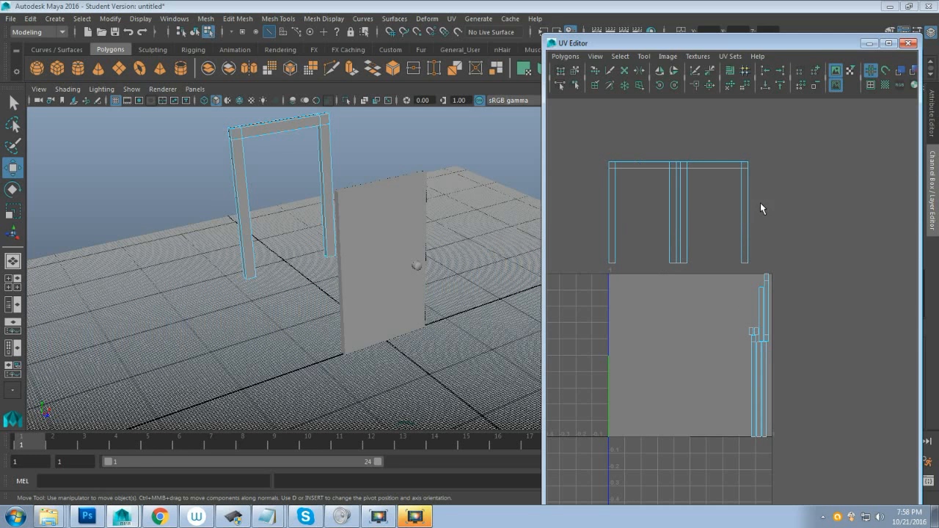
right_drag(644, 164, 648, 144)
click(641, 162)
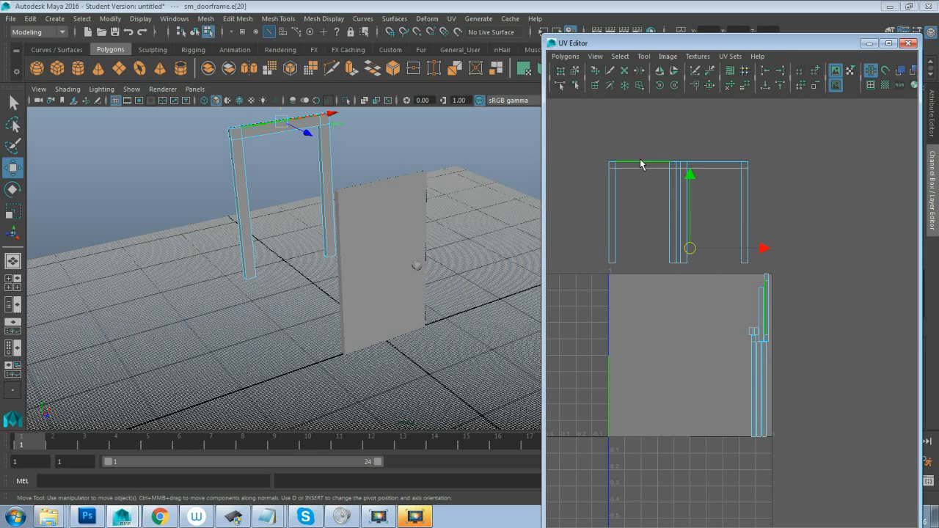
click(565, 56)
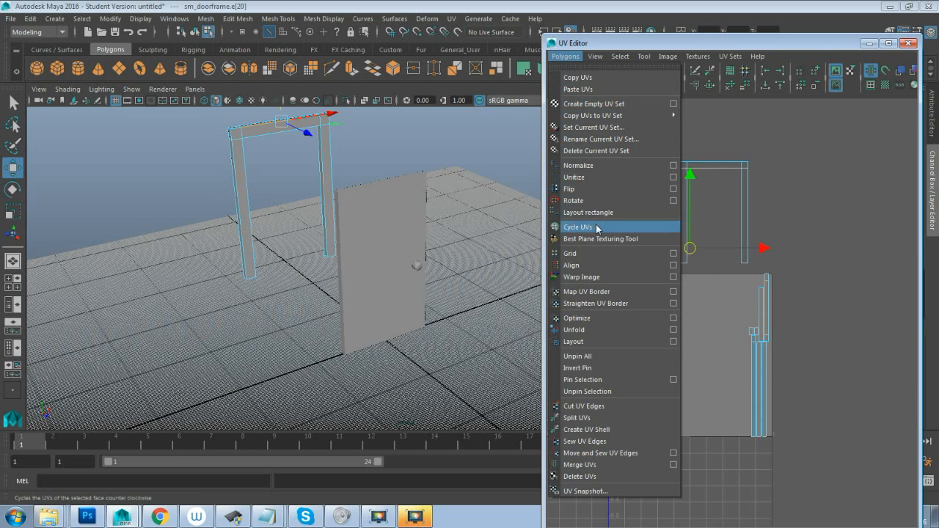
click(625, 453)
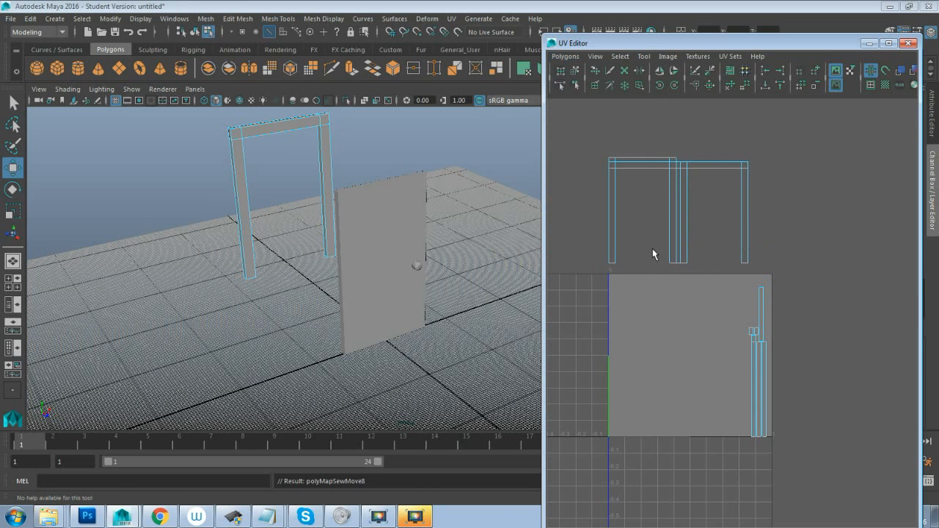
key(ctrl+z)
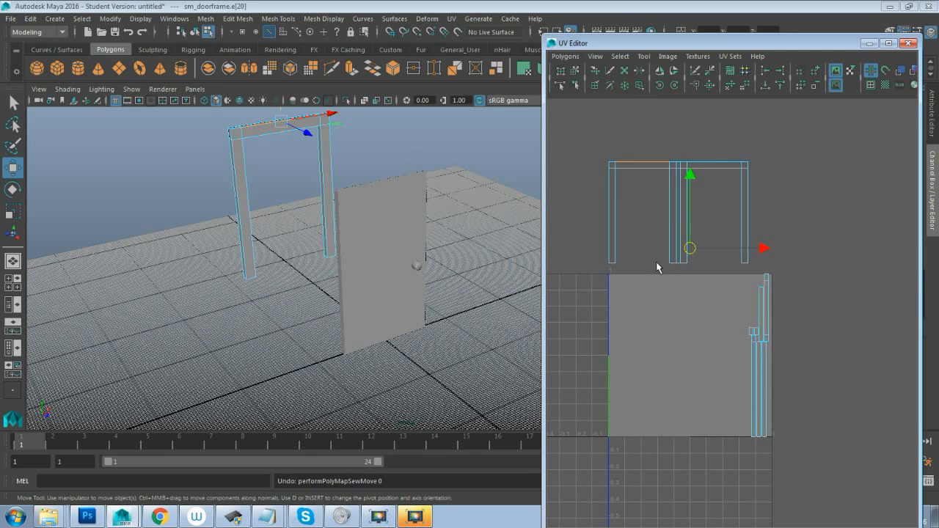
Select the frame's top edge pieces and join them with Move and Sew UV Edges
click(611, 163)
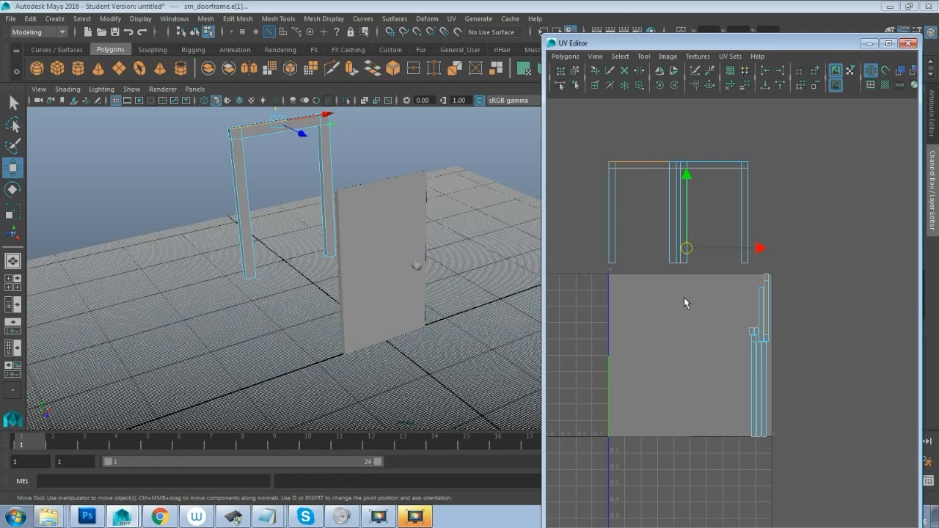
click(665, 162)
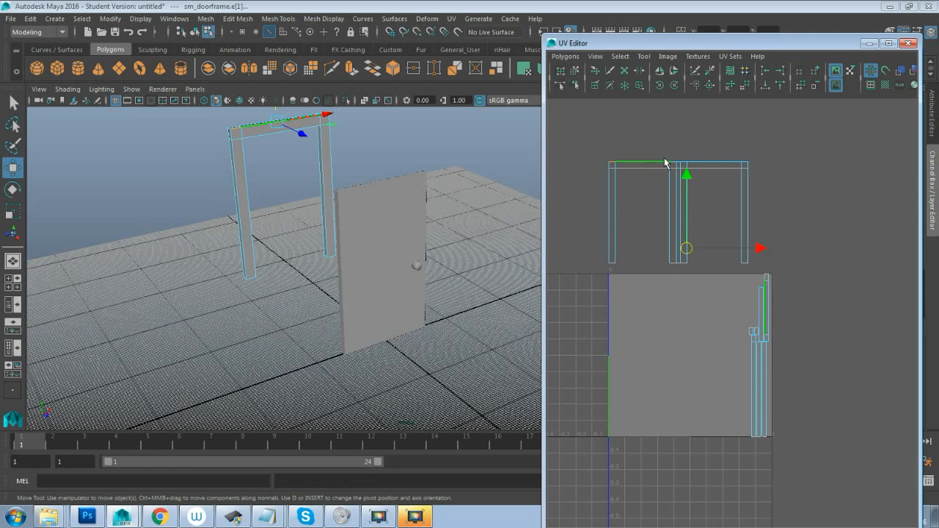
click(564, 56)
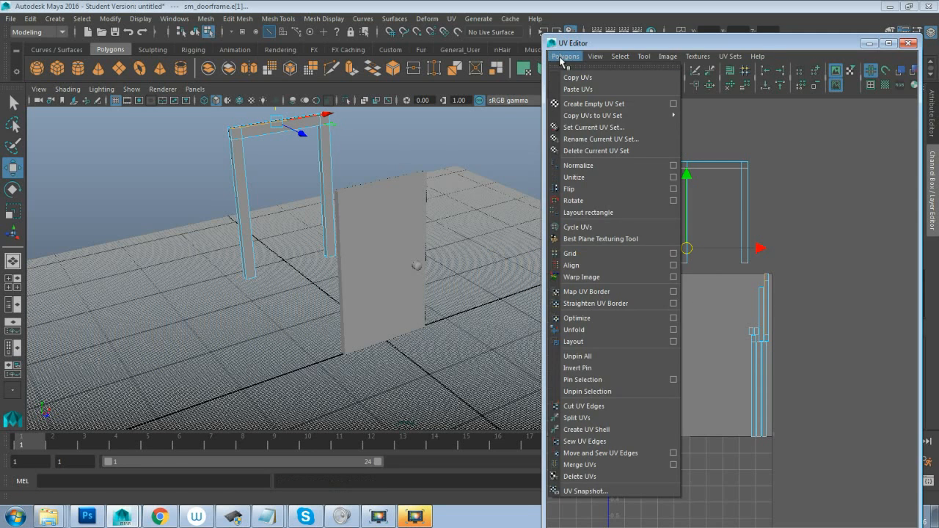
click(645, 452)
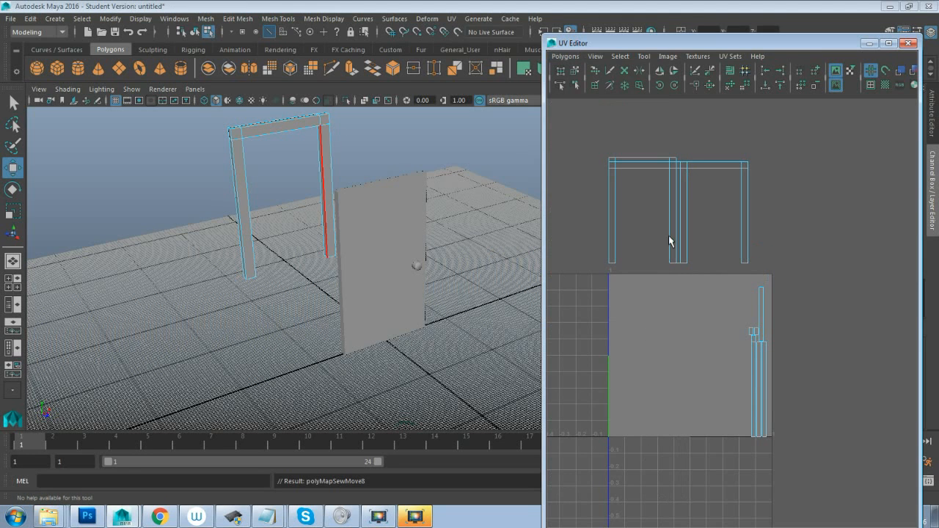
Try to move and sew an inner edge of the frame's side piece
click(660, 192)
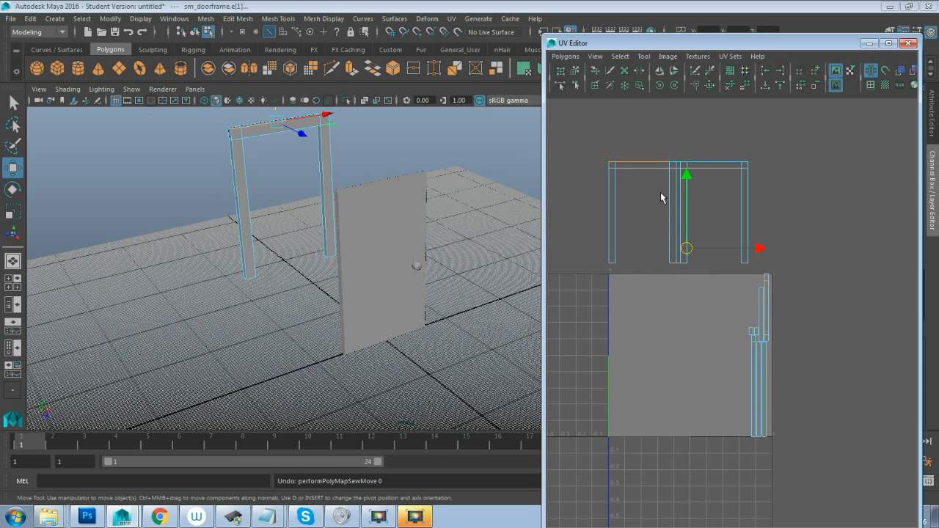
click(564, 62)
click(631, 453)
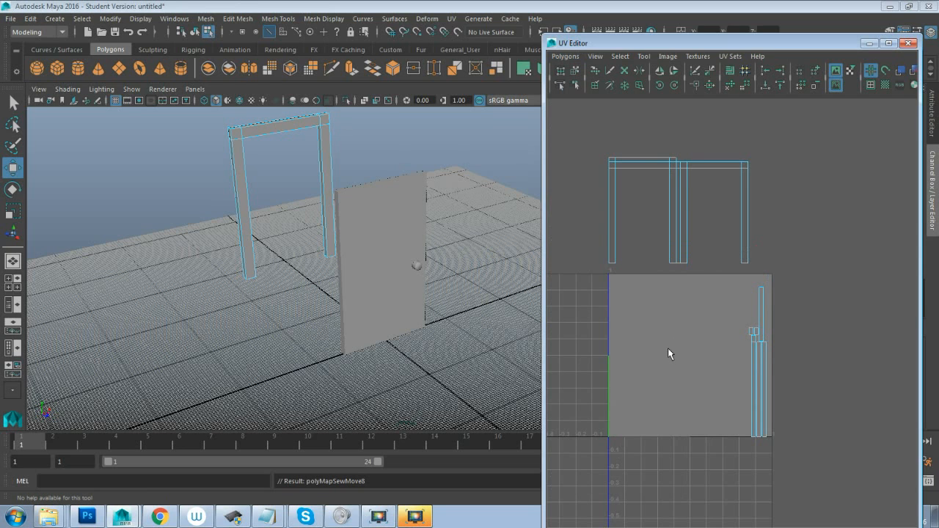
Select the left leg's edge and move and sew it to the frame's top piece
click(608, 208)
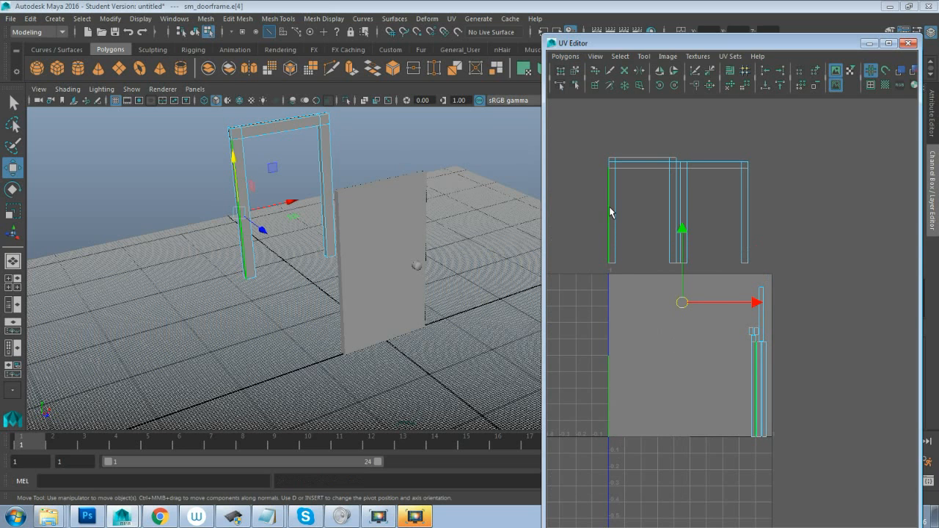
click(565, 56)
click(583, 453)
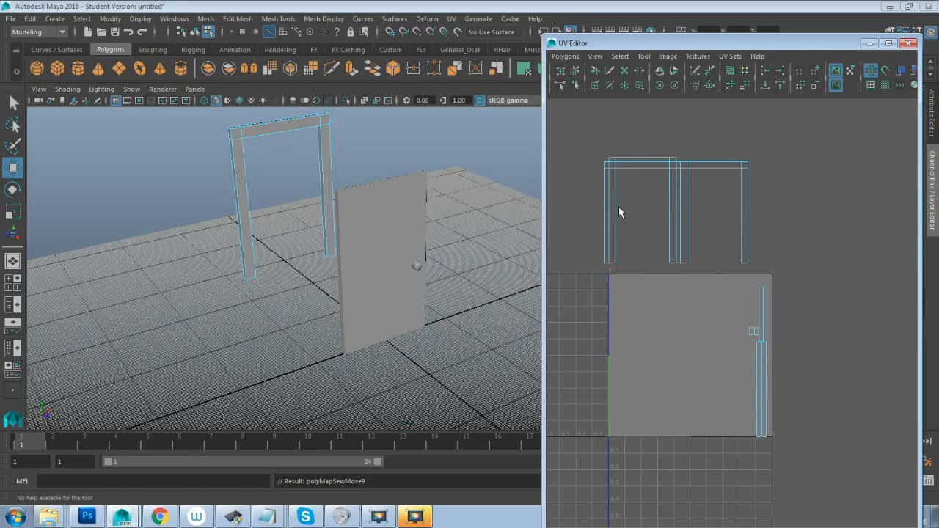
Select another top edge of the frame shell and join it with Move and Sew UV Edges
click(645, 169)
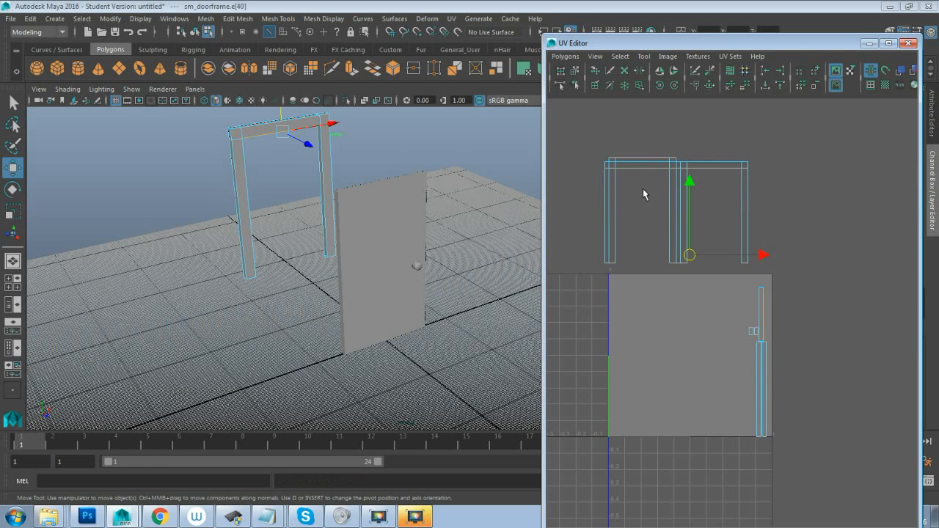
click(565, 57)
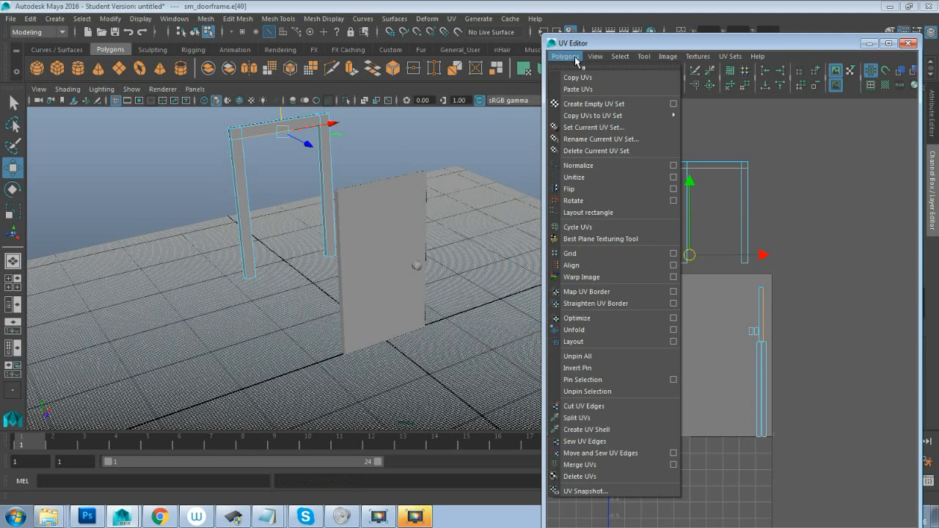
click(622, 454)
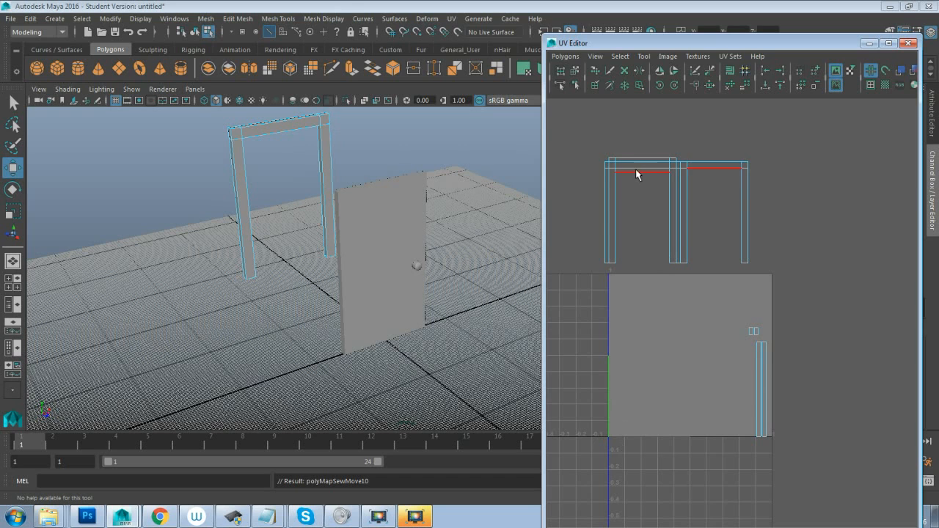
Select the inner edge of a frame leg in the UV layout and move and sew it
scroll(637, 266, up, 2)
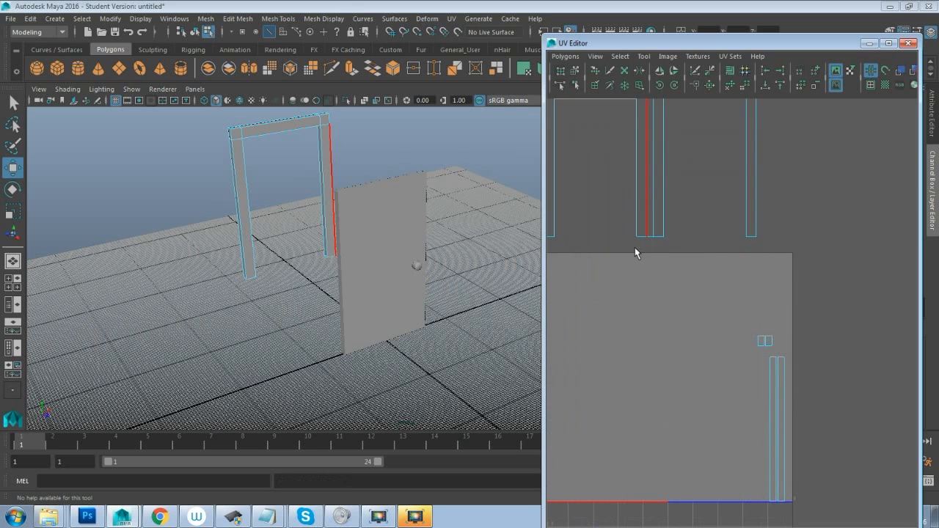
alt+middle_drag(625, 199, 667, 349)
scroll(640, 308, up, 2)
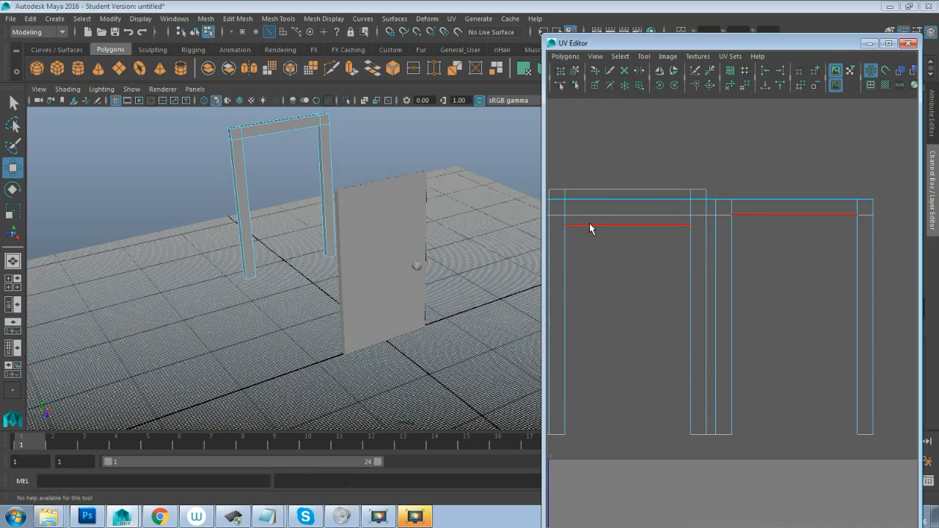
scroll(671, 381, down, 2)
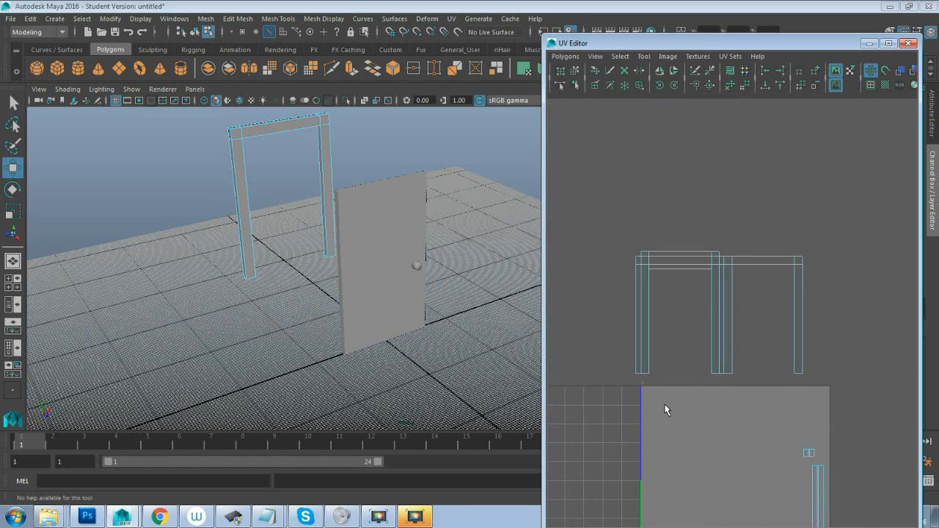
alt+middle_drag(667, 408, 636, 335)
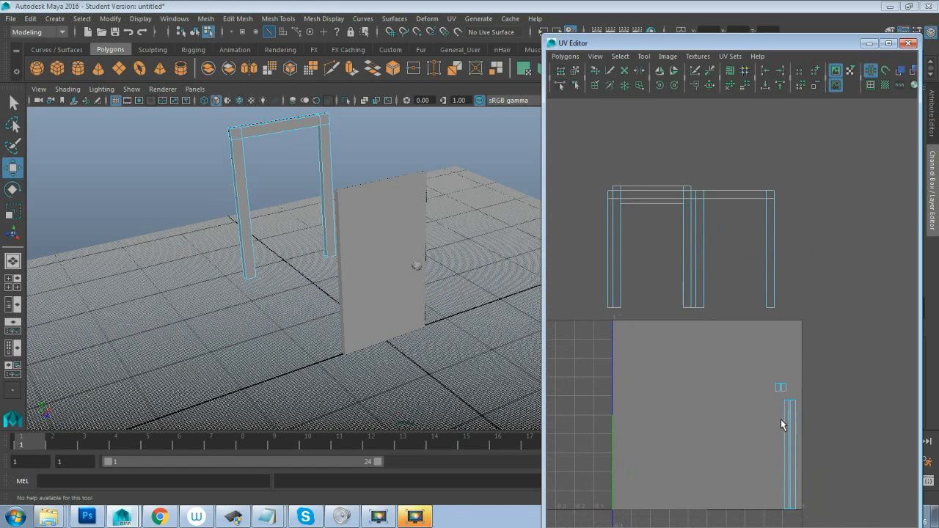
click(620, 250)
scroll(627, 250, up, 2)
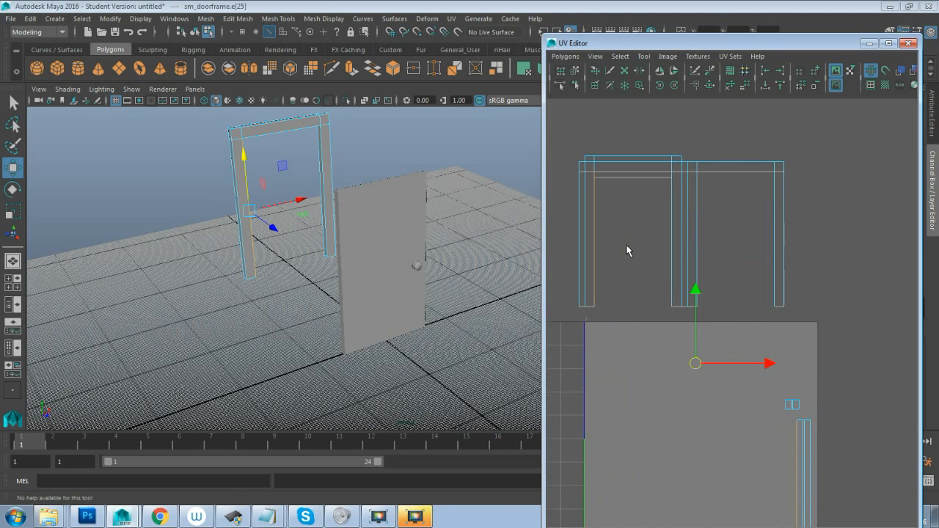
alt+middle_drag(611, 184, 737, 293)
scroll(685, 353, up, 2)
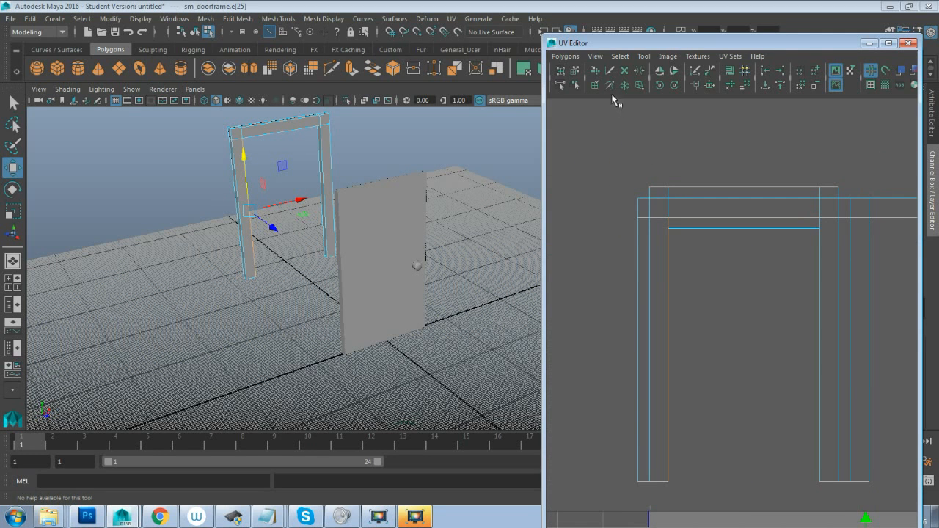
click(566, 56)
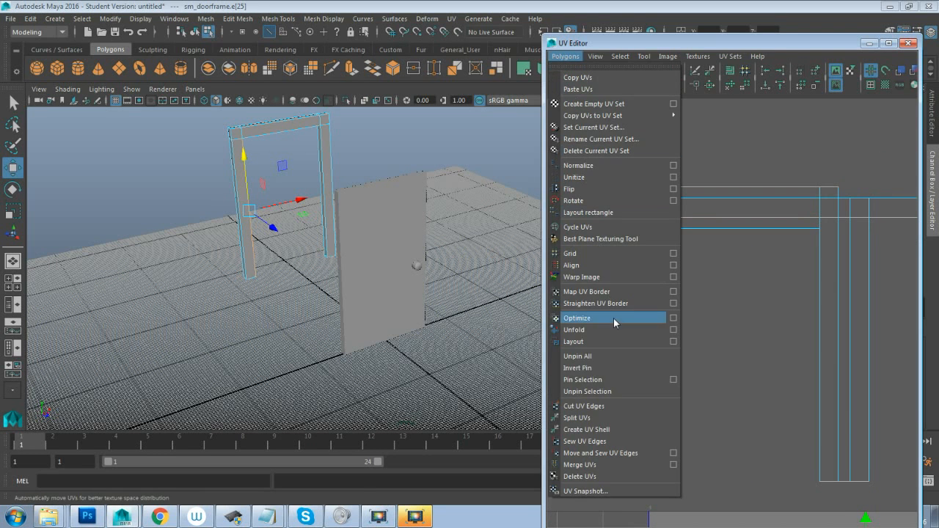
click(620, 453)
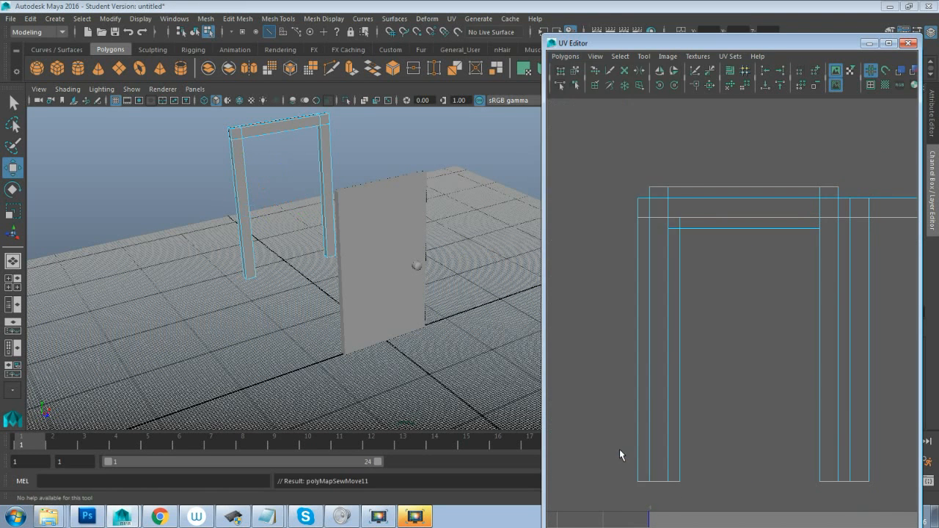
Select the inner top edge of the frame's left leg and join it with Move and Sew UV Edges
click(672, 223)
click(673, 222)
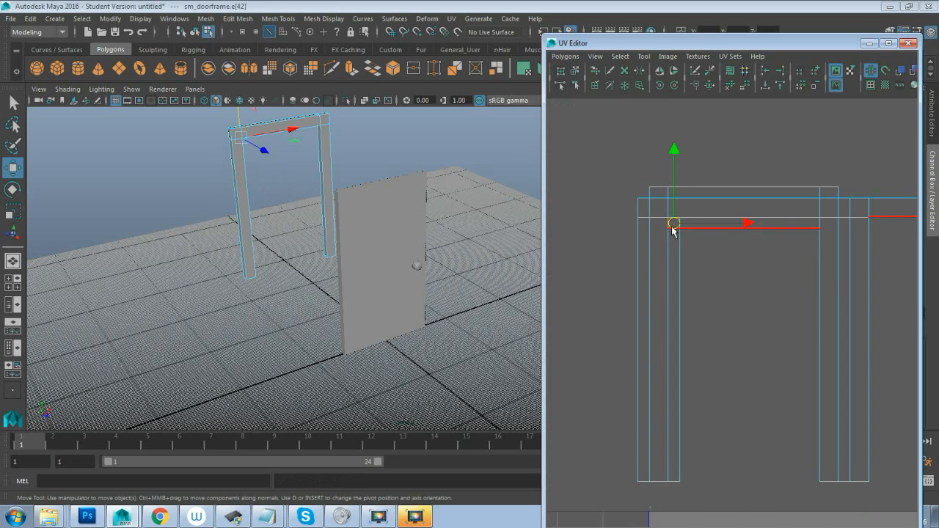
key(q)
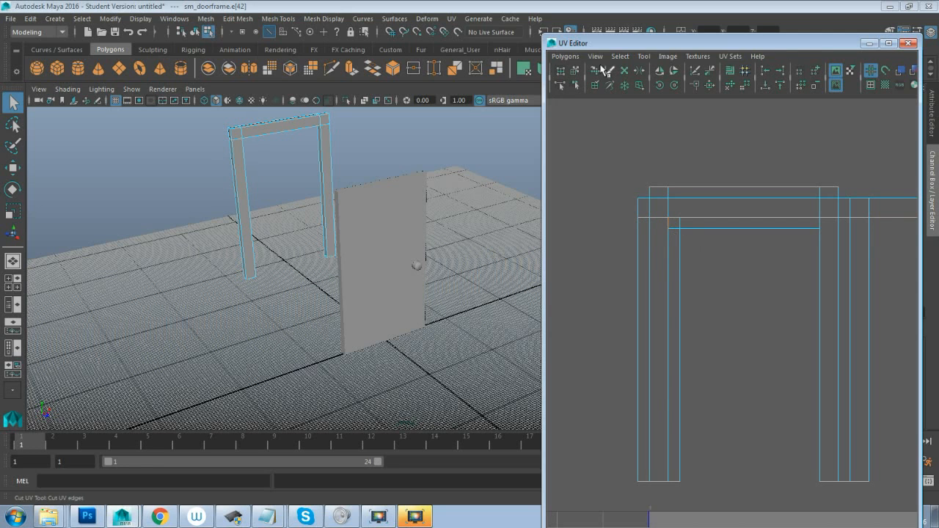
click(565, 57)
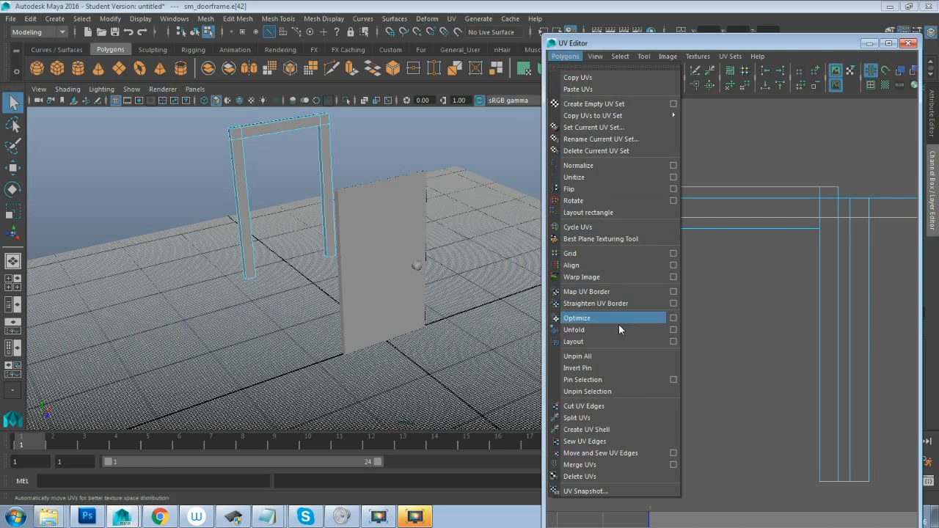
click(633, 453)
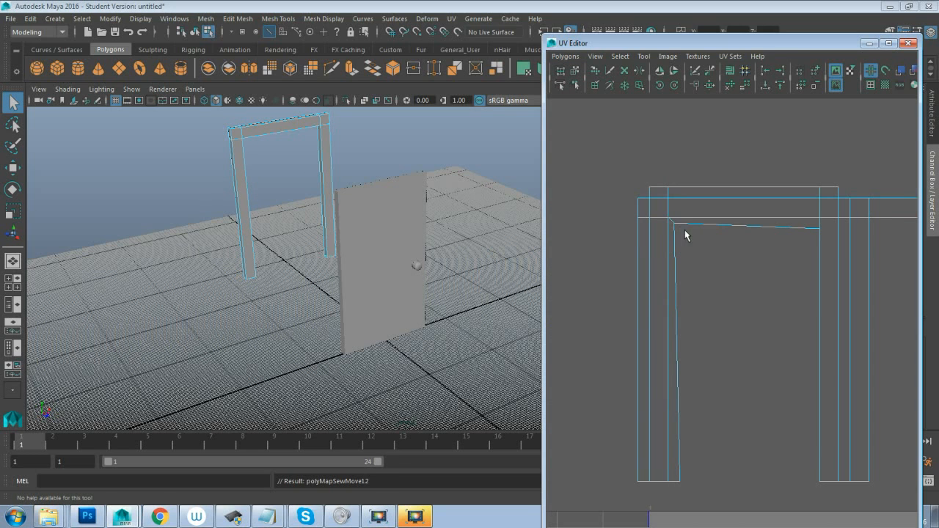
Select the inner edge of the frame's right leg and move and sew it to the top piece
scroll(732, 426, down, 3)
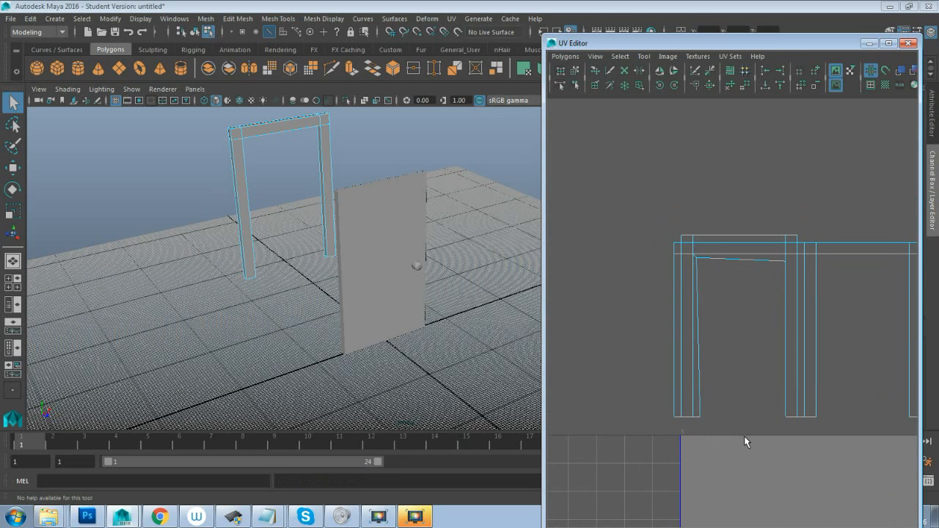
alt+middle_drag(744, 436, 690, 335)
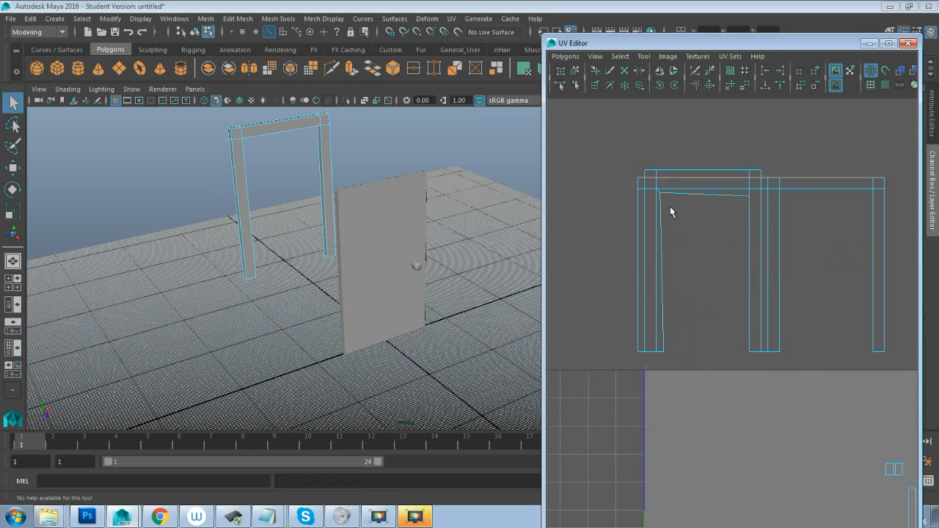
scroll(745, 425, down, 2)
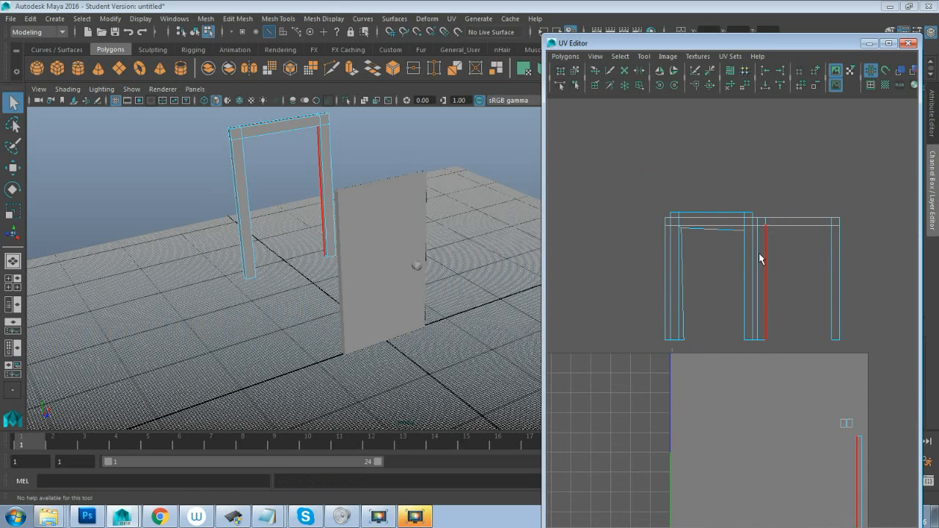
alt+middle_drag(732, 387, 685, 381)
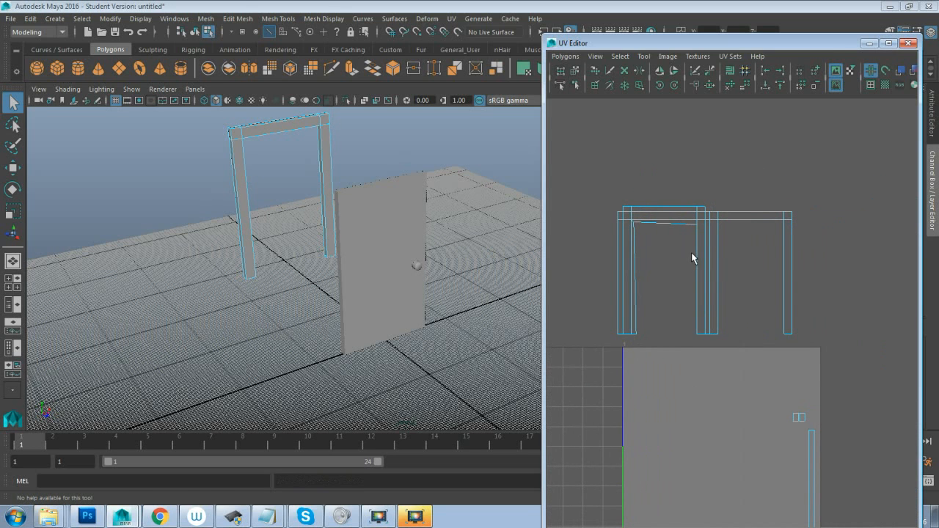
click(697, 252)
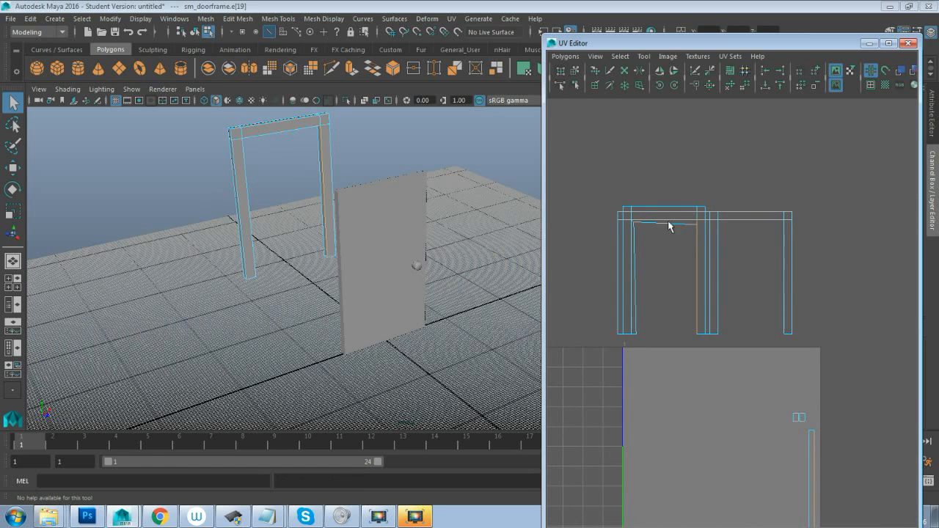
click(565, 56)
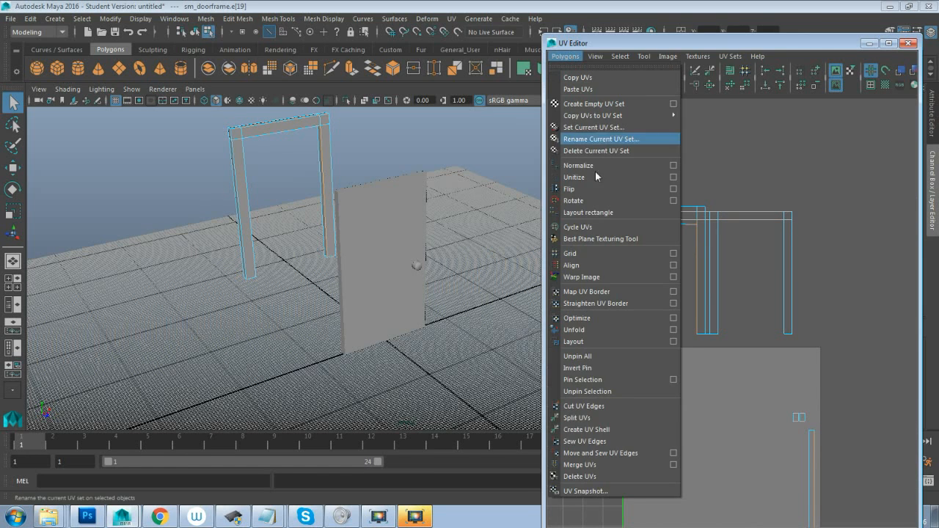
click(605, 454)
Select another edge where the right leg meets the top piece and move and sew it
scroll(649, 373, up, 5)
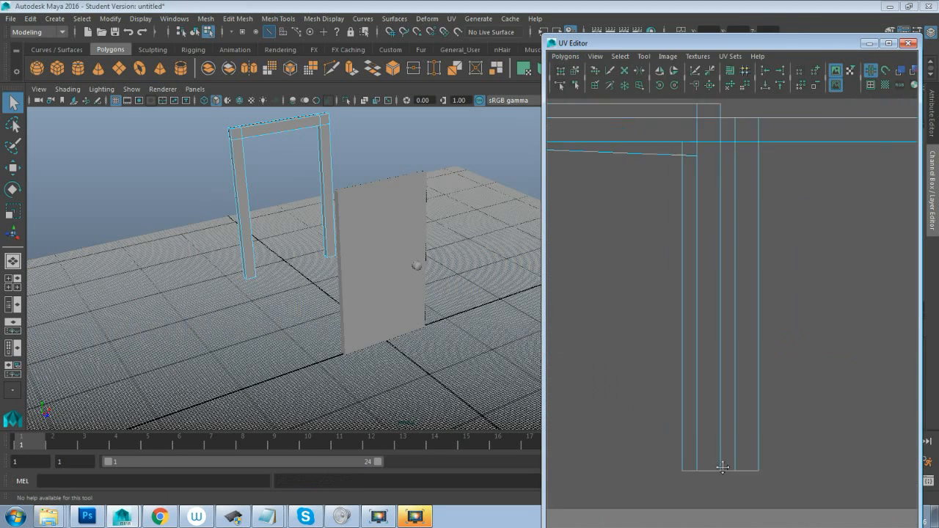
click(717, 193)
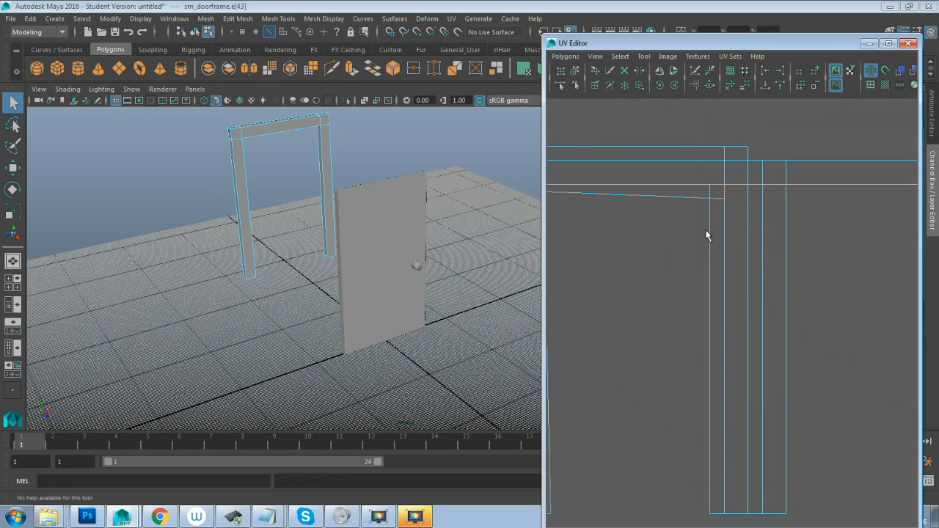
click(577, 57)
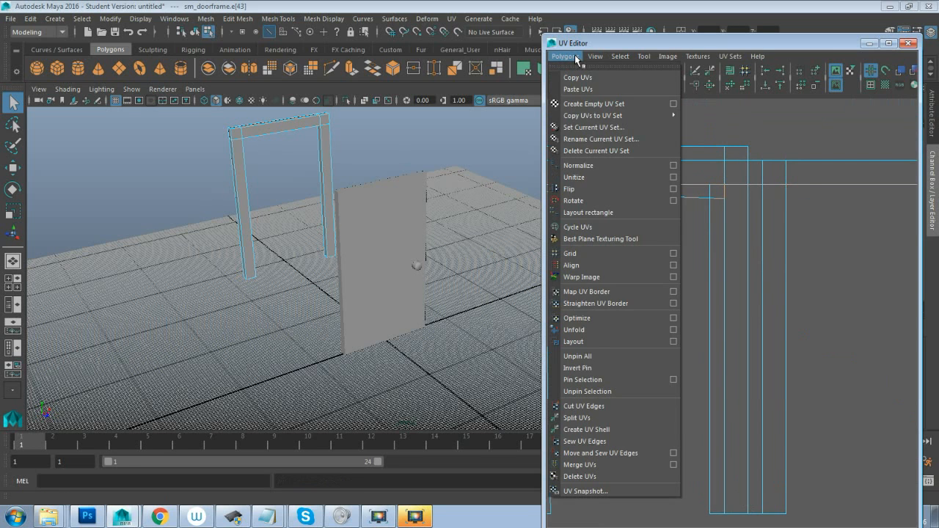
click(612, 452)
Select the bottom edges of both frame legs and join them with Move and Sew UV Edges
scroll(681, 364, down, 5)
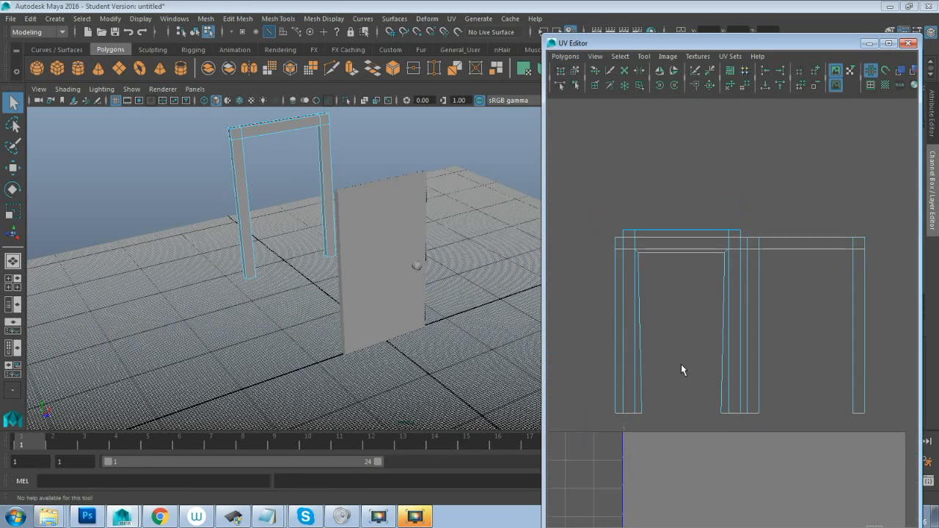
alt+middle_drag(690, 407, 680, 315)
alt+middle_drag(697, 369, 661, 369)
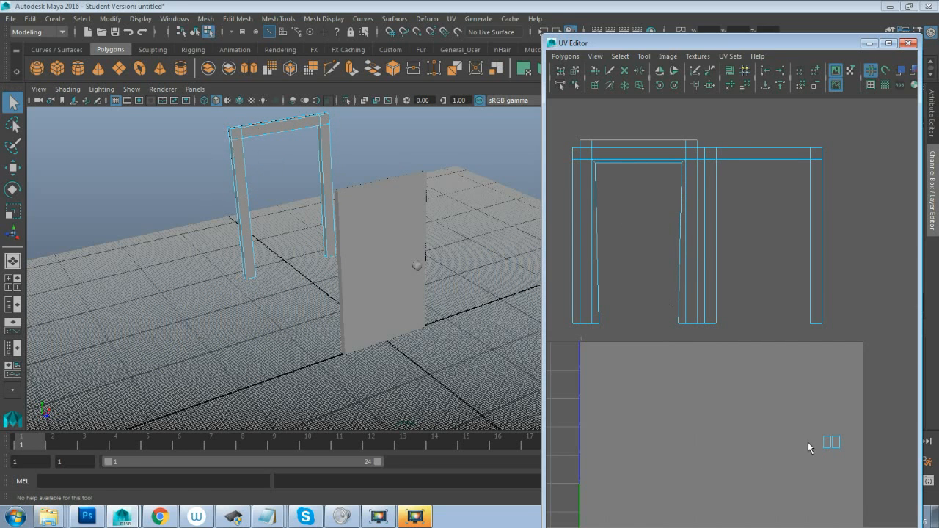
click(690, 323)
shift+click(585, 324)
click(566, 56)
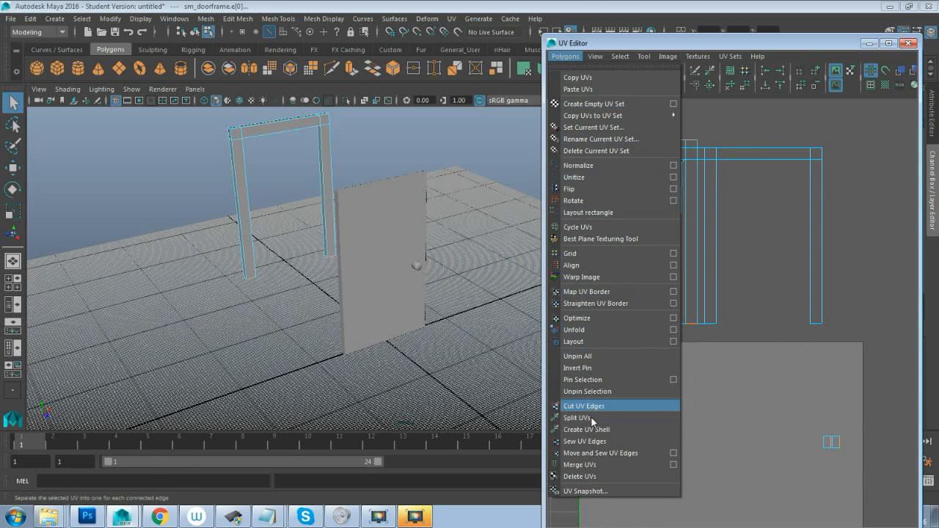
click(598, 452)
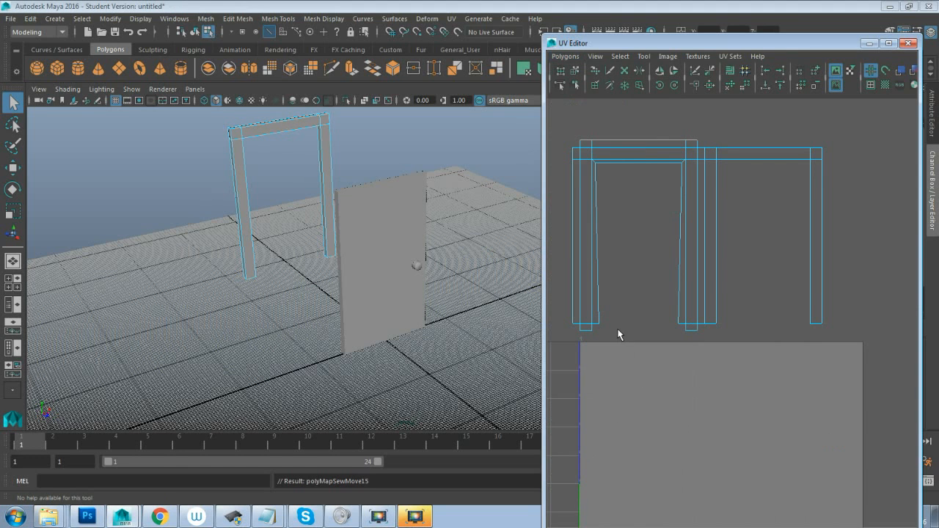
Select the whole frame UV shell and apply Layout to fit it into UV space
scroll(643, 290, down, 3)
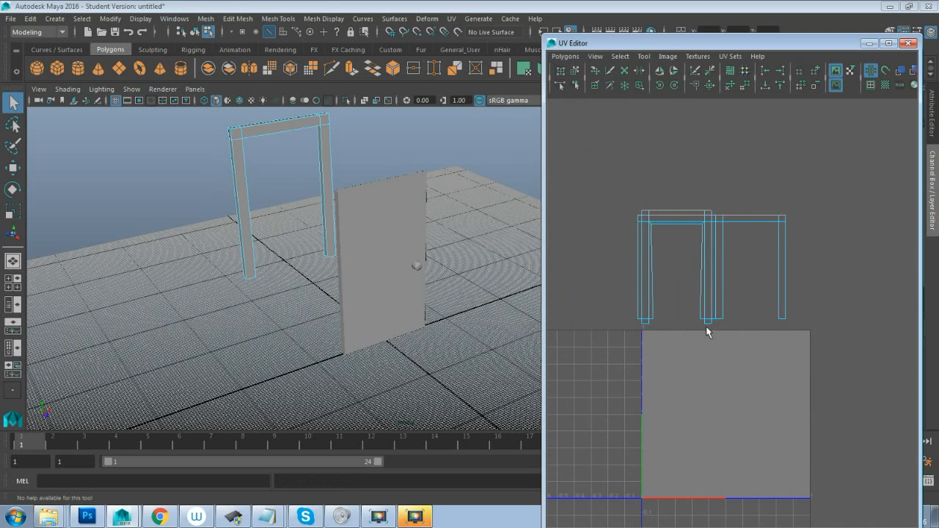
right_drag(717, 237, 758, 237)
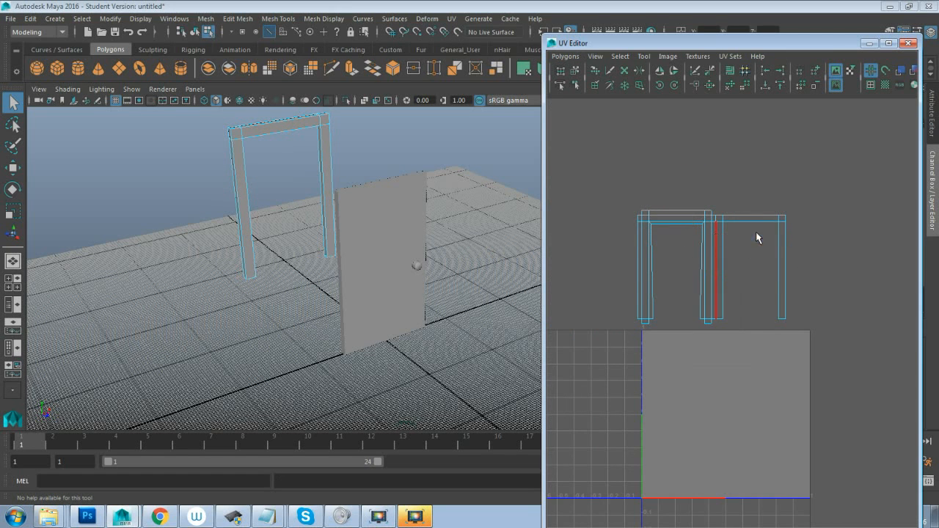
double_click(709, 218)
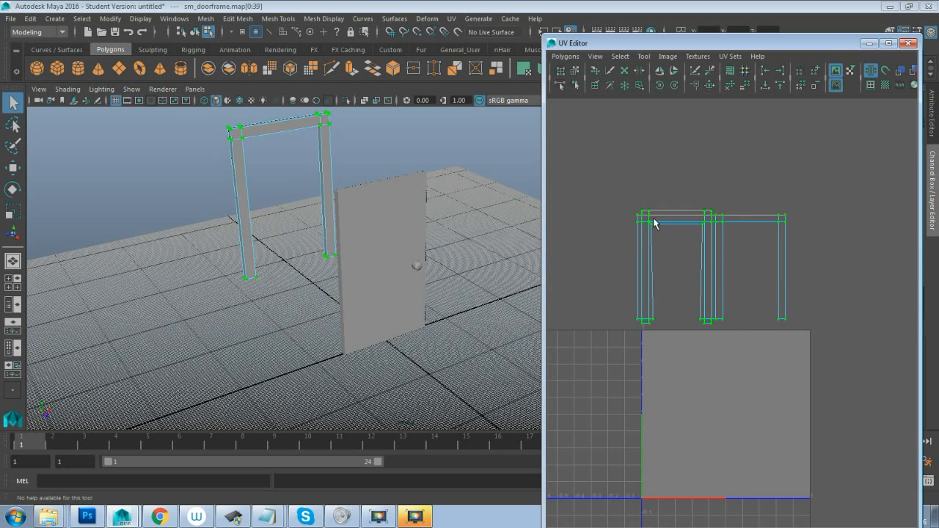
click(565, 57)
click(605, 342)
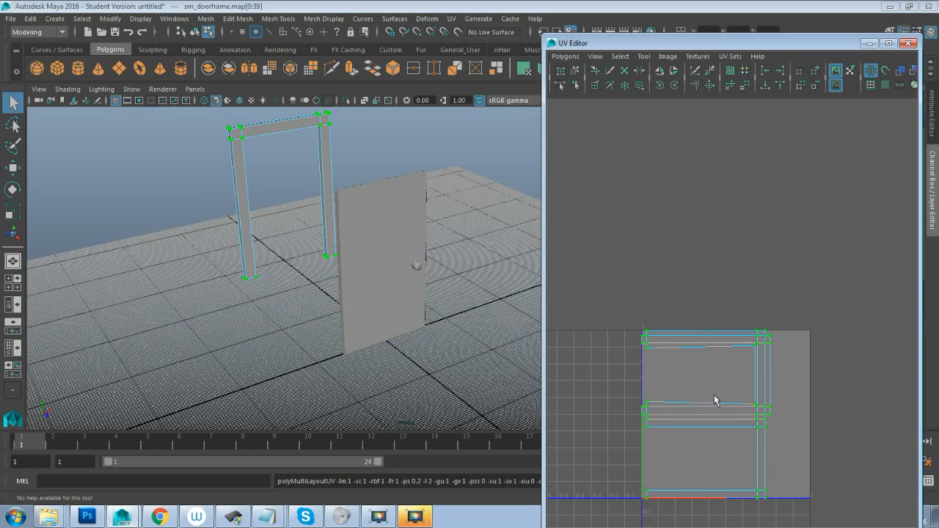
Rotate the frame's UV shell twice and move it to the right inside the UV tile
click(660, 87)
click(659, 87)
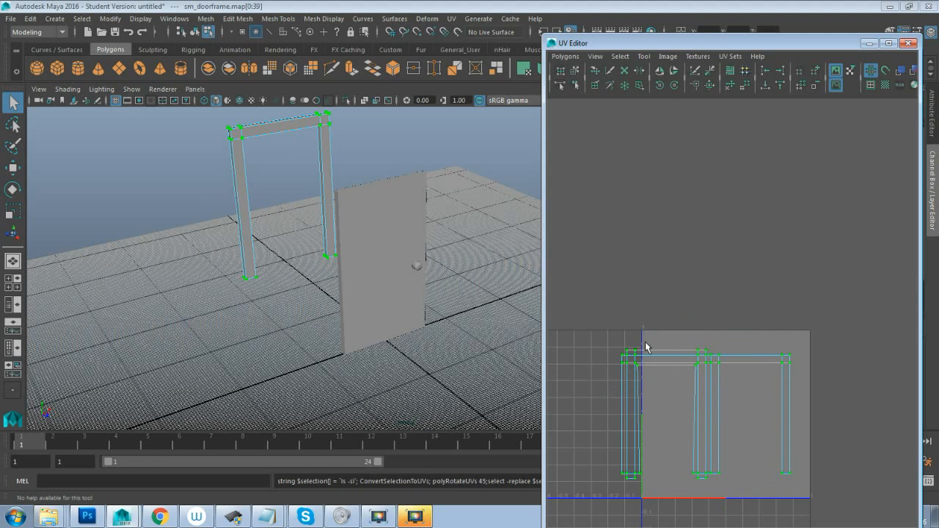
key(w)
drag(778, 415, 799, 416)
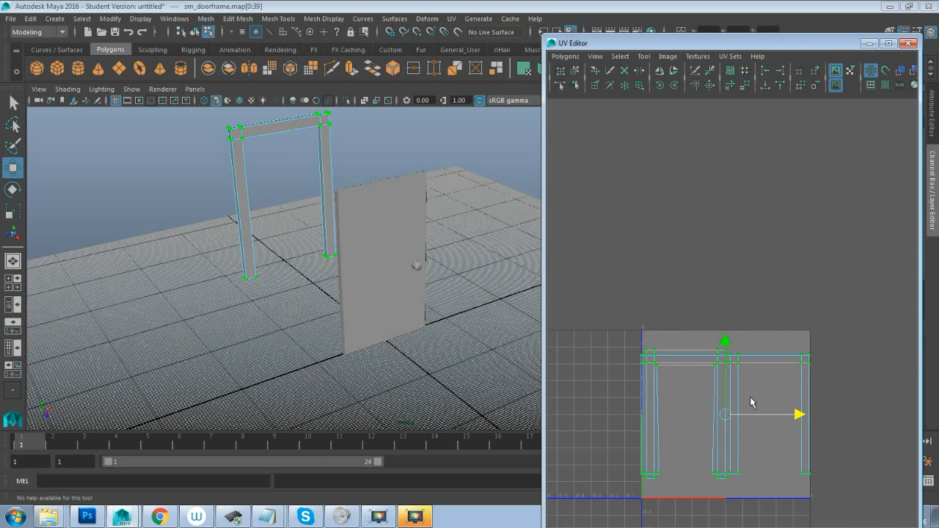
Reposition the frame's UV shell so it sits inside the 0 to 1 UV tile
scroll(750, 402, up, 5)
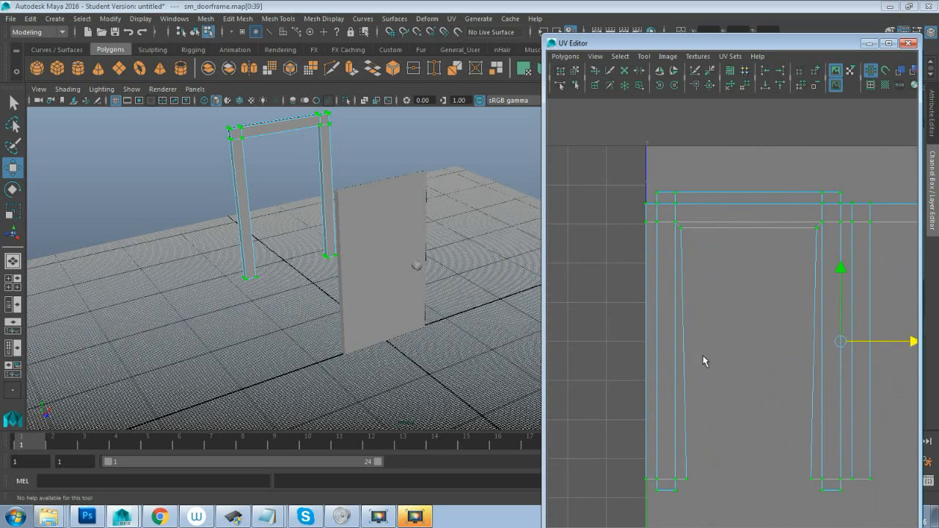
scroll(802, 292, down, 5)
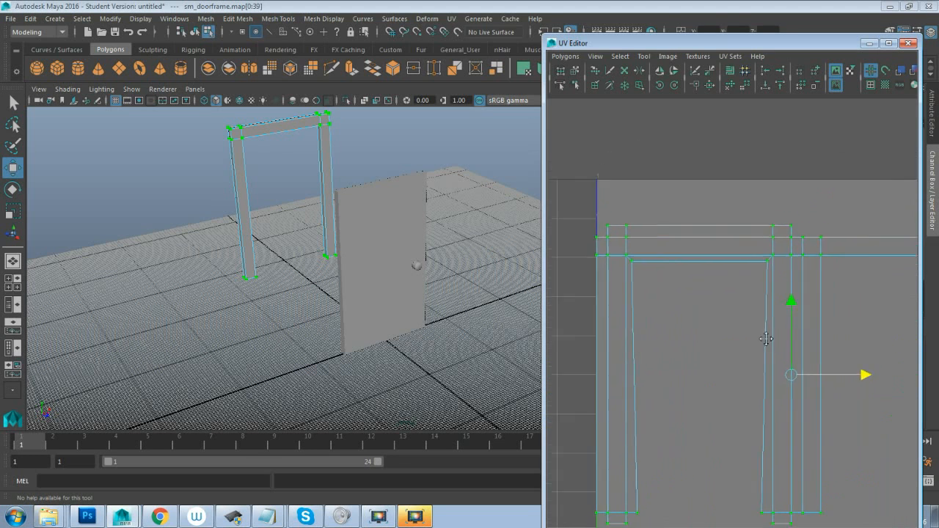
alt+middle_drag(689, 302, 680, 294)
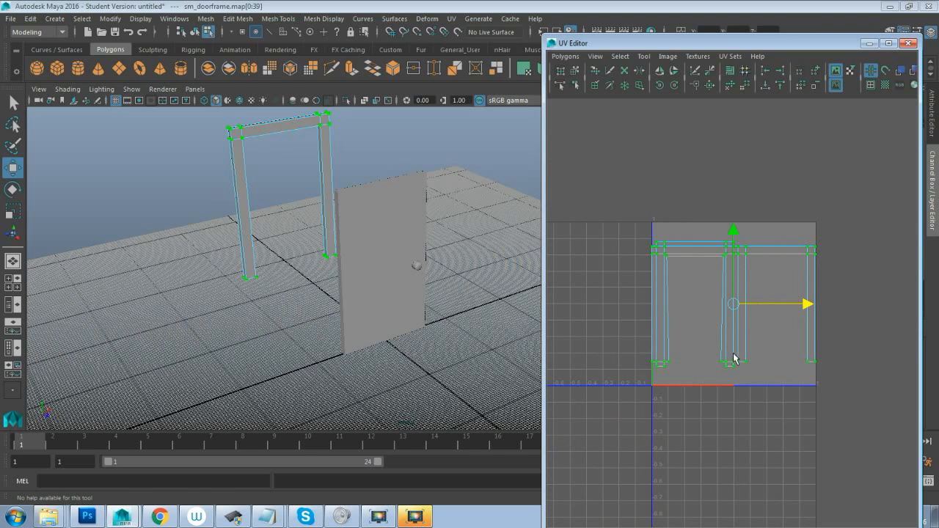
scroll(737, 362, up, 6)
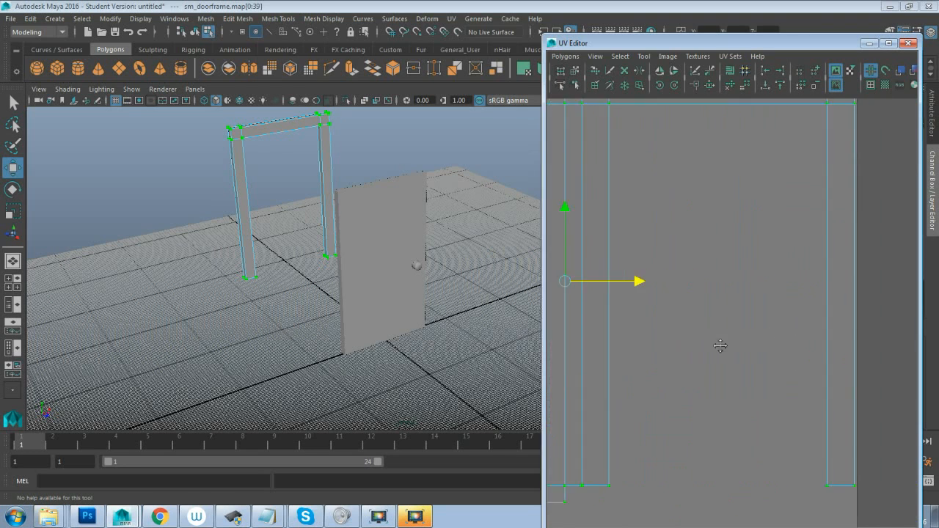
alt+middle_drag(623, 356, 724, 365)
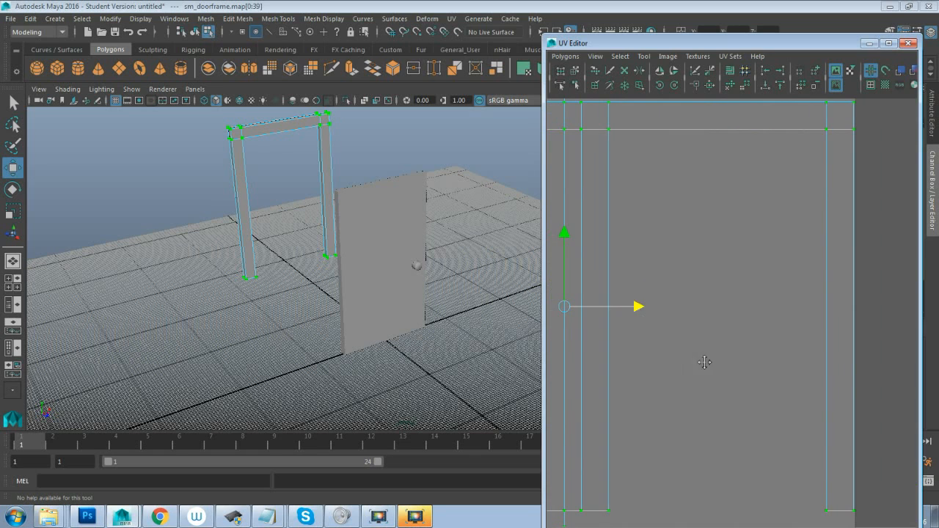
alt+middle_drag(704, 361, 738, 308)
alt+middle_drag(800, 283, 579, 391)
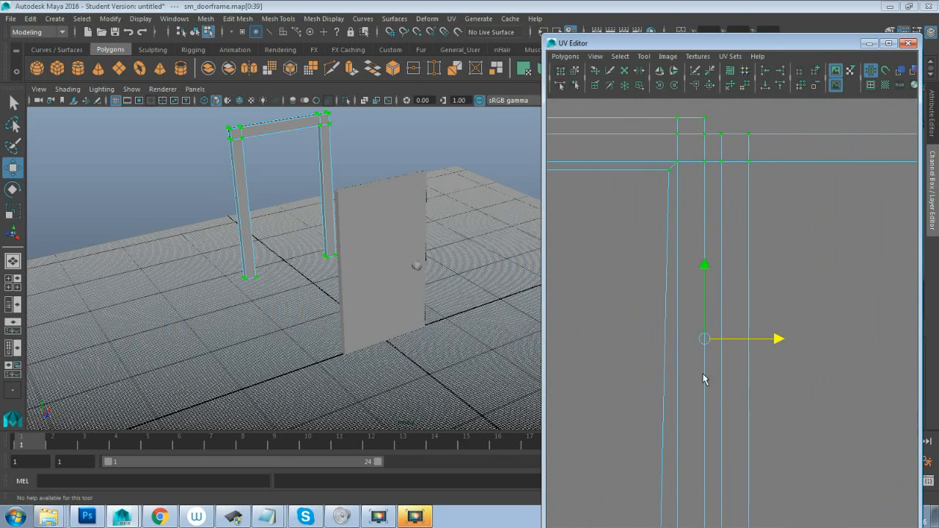
scroll(757, 391, down, 4)
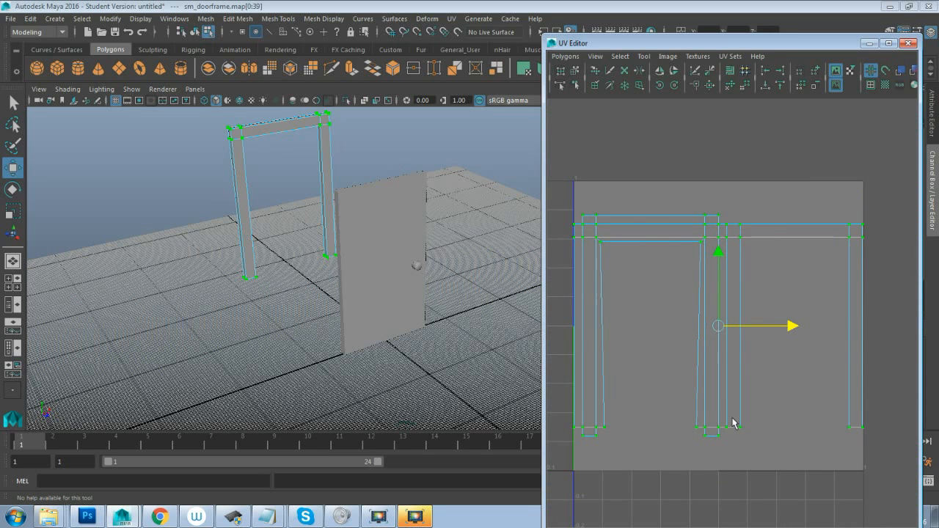
right_drag(296, 129, 302, 126)
click(300, 129)
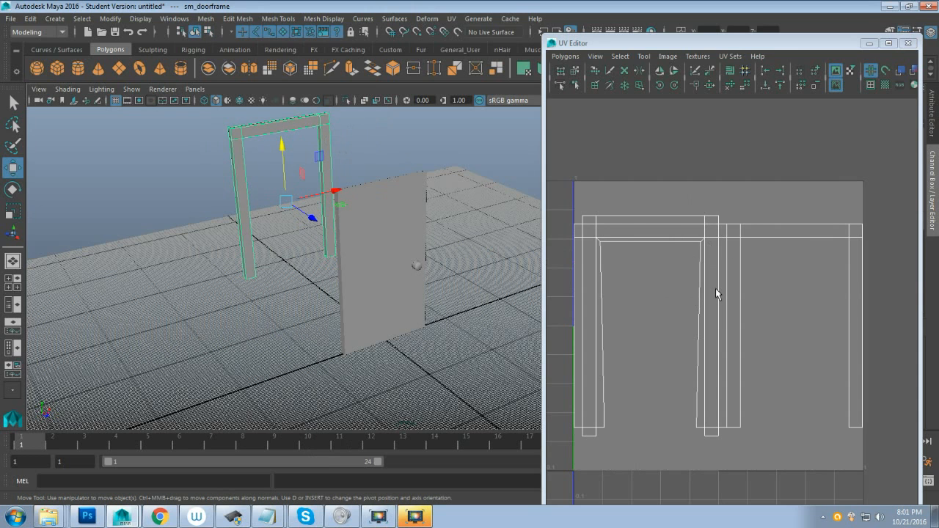
scroll(716, 288, down, 2)
right_drag(715, 288, 763, 290)
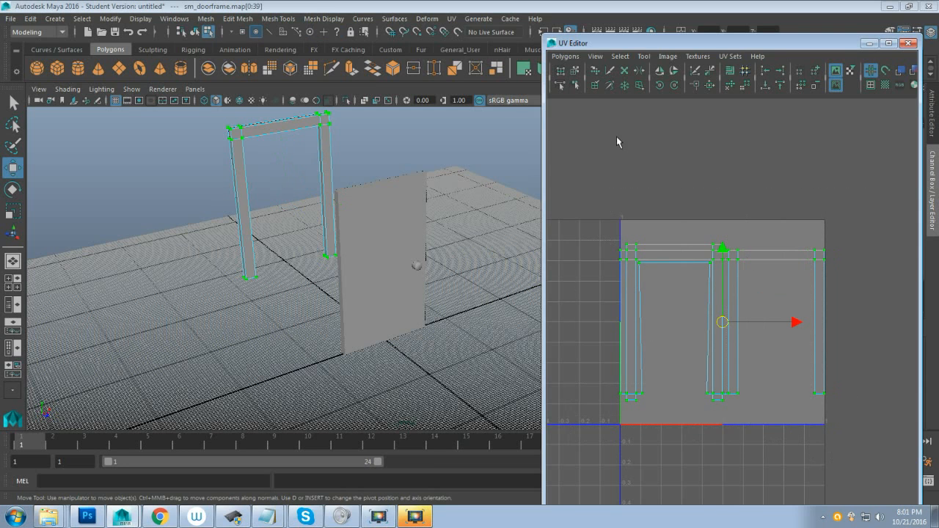
Export a UV snapshot of the frame's UVs with the file name Doorframe_UVs
click(565, 56)
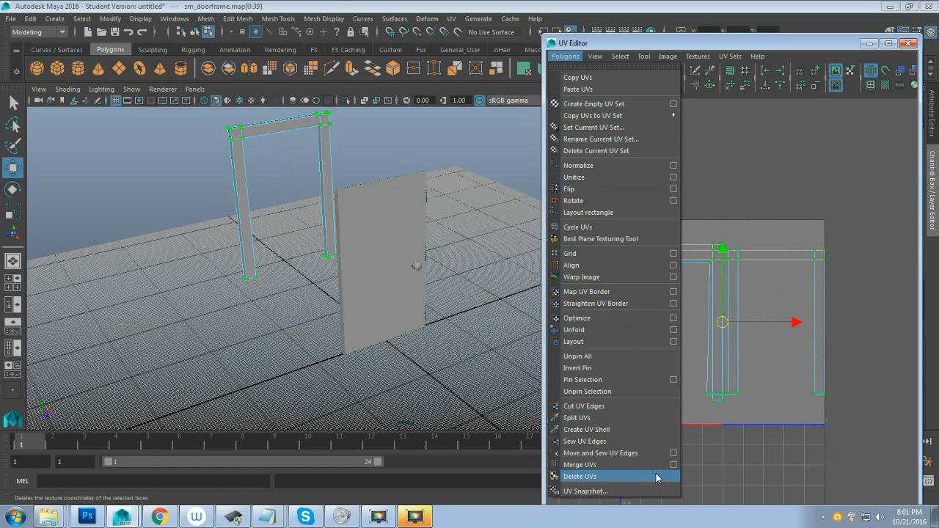
click(641, 490)
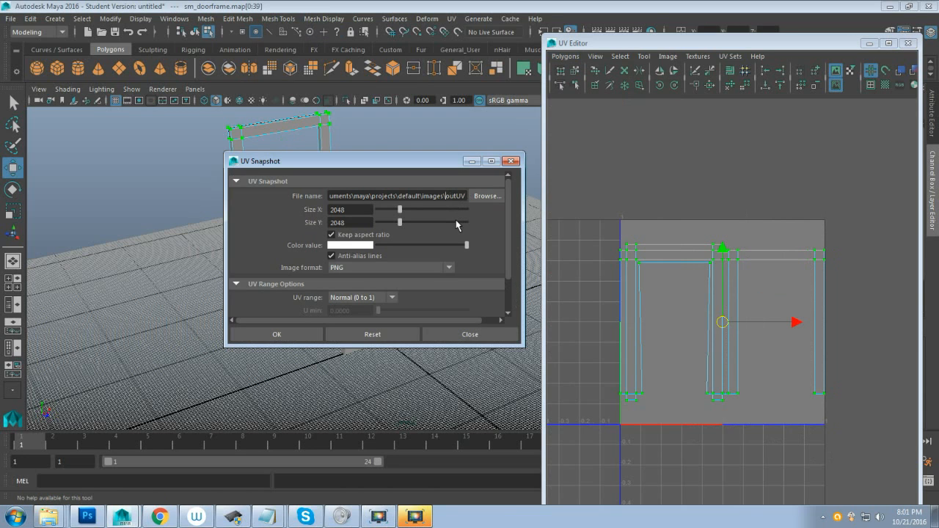
key(ctrl+shift+Left)
text(D)
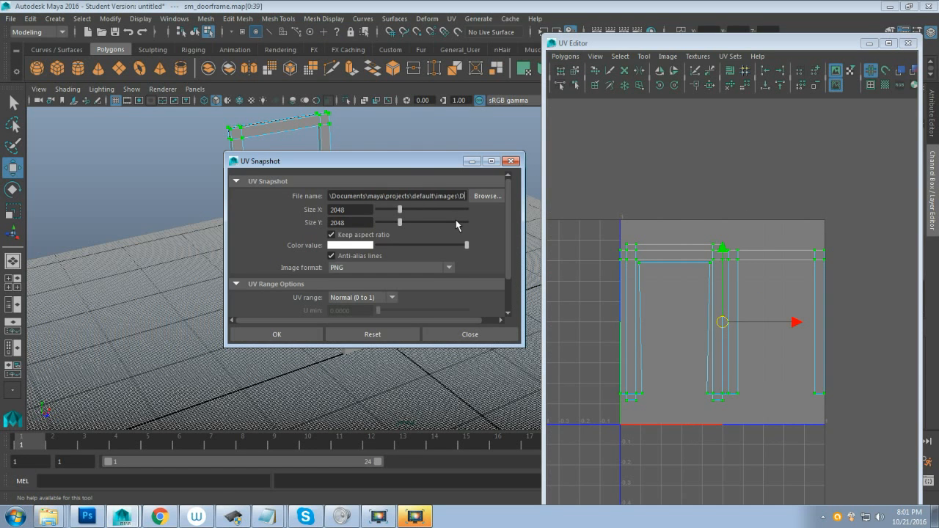
text(oor_Fra)
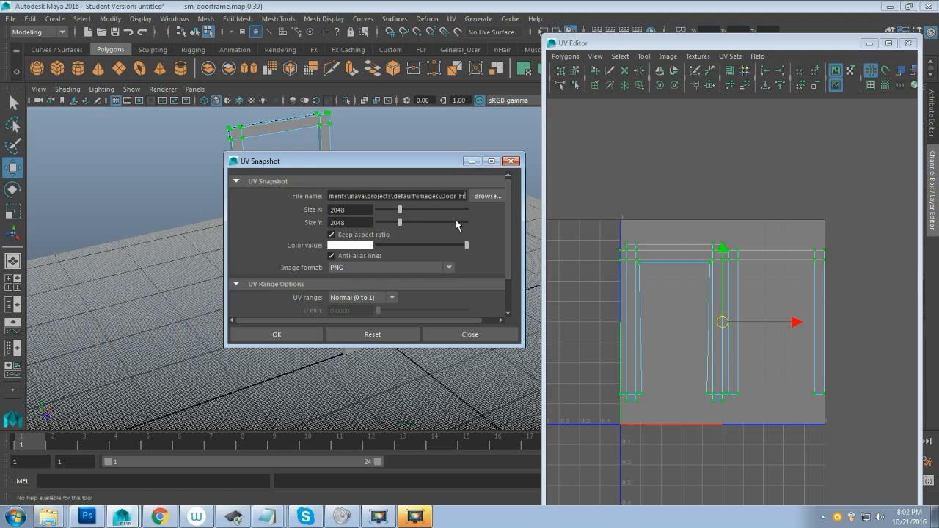
key(BackSpace)
key(BackSpace)
key(BackSpace)
text(frame)
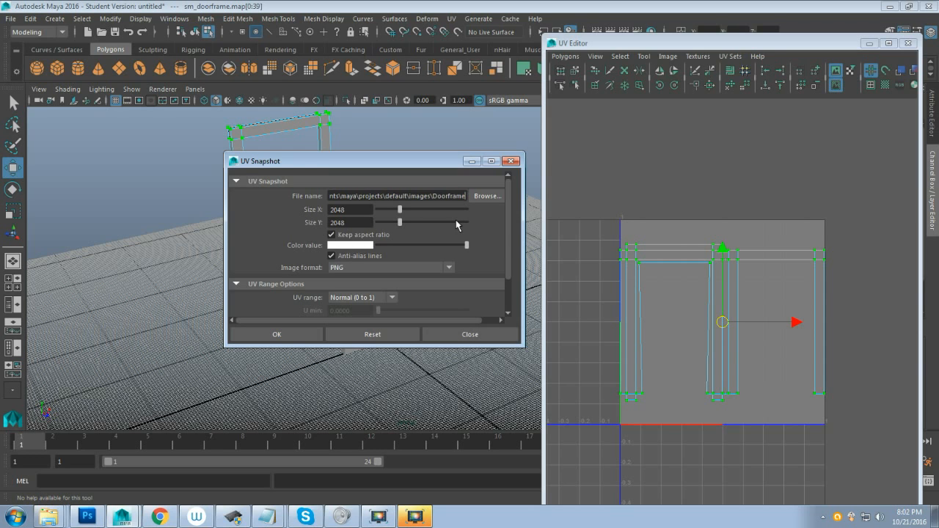
text(_UVs)
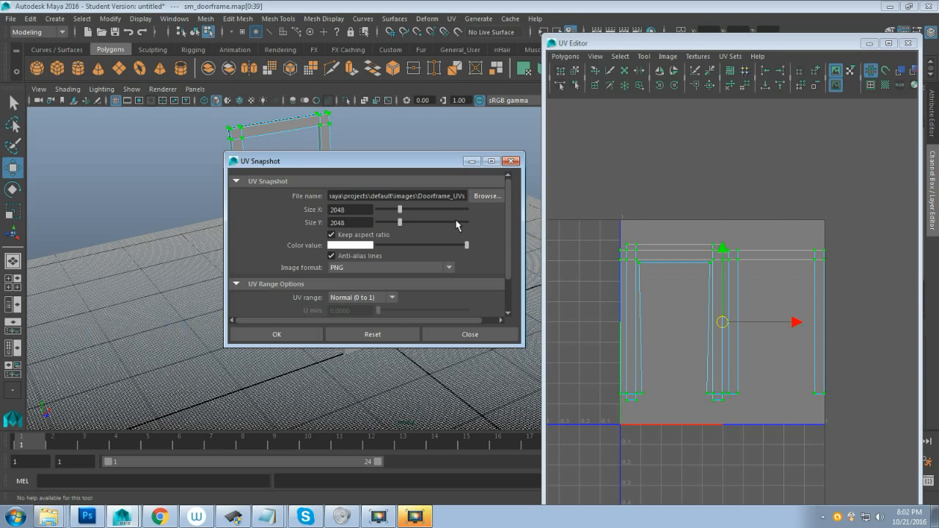
click(276, 334)
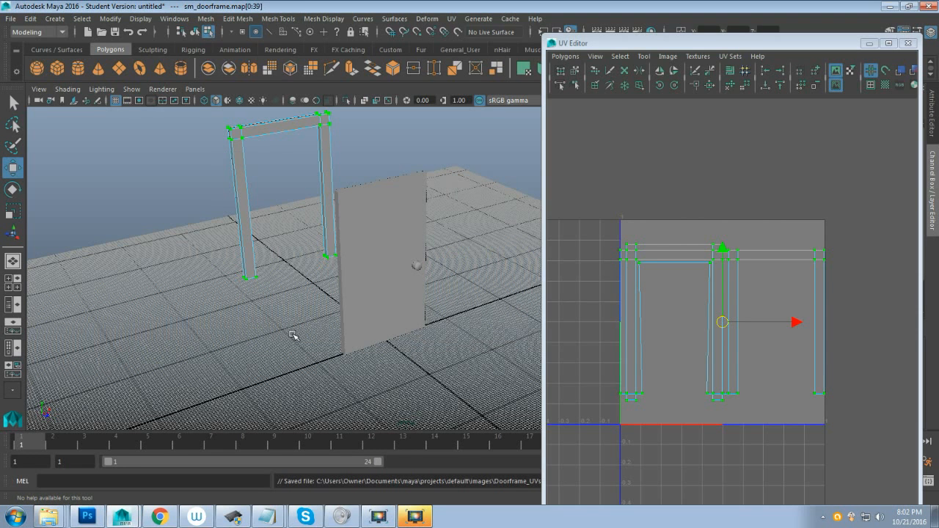
Switch to object mode, select the door frame and close the UV Editor
right_click(326, 123)
click(380, 106)
click(322, 141)
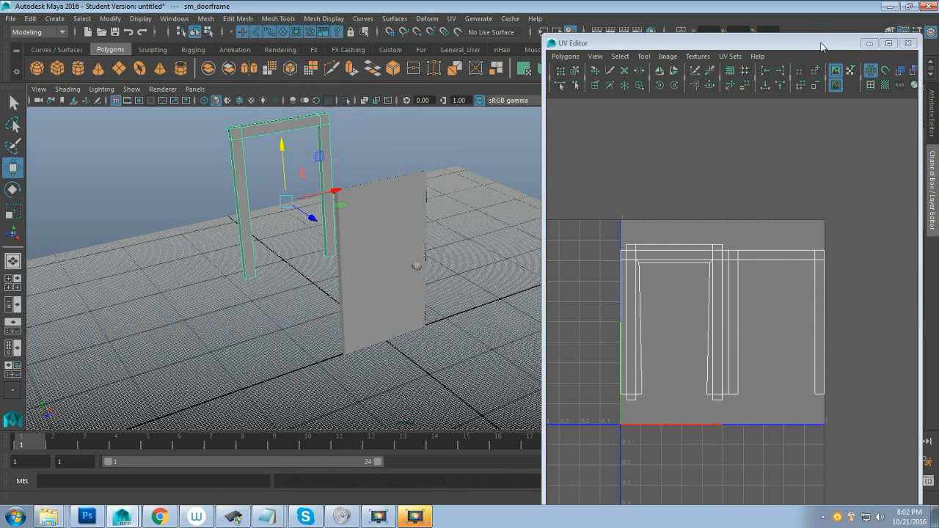
drag(825, 39, 793, 32)
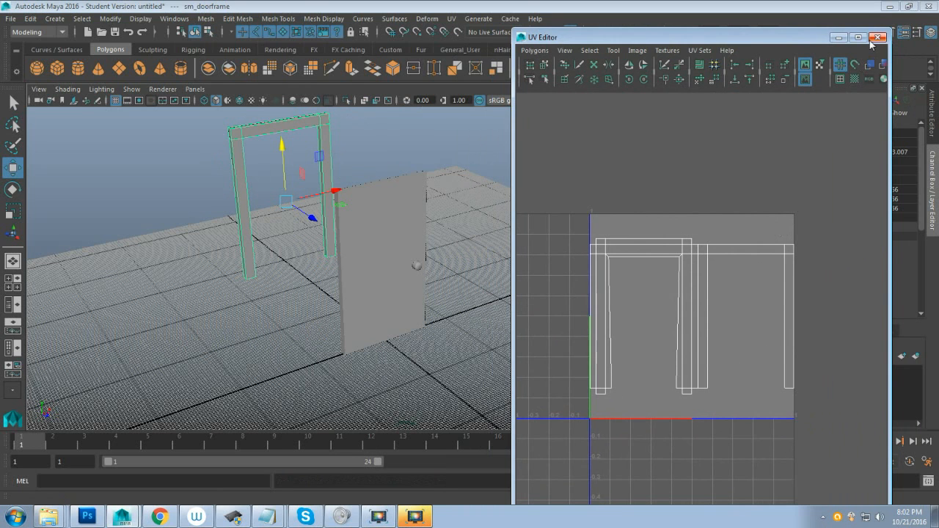
click(414, 516)
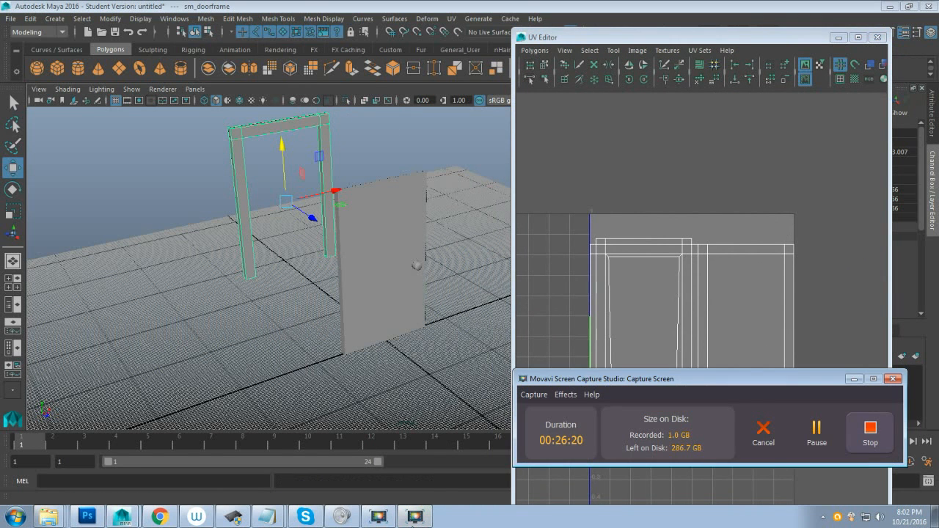
click(415, 516)
click(879, 37)
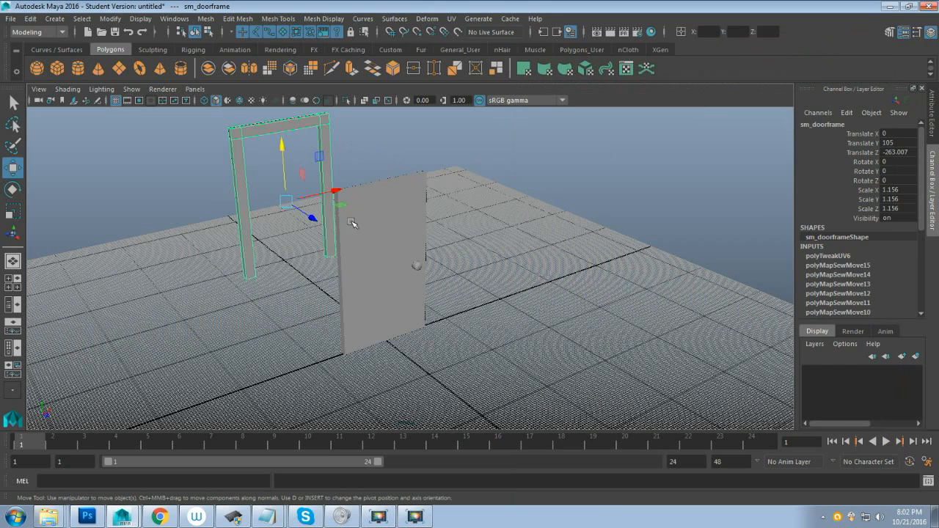
Review the frame's construction history, then select the door and delete its non-deformer history
click(395, 217)
click(252, 132)
drag(924, 218, 922, 302)
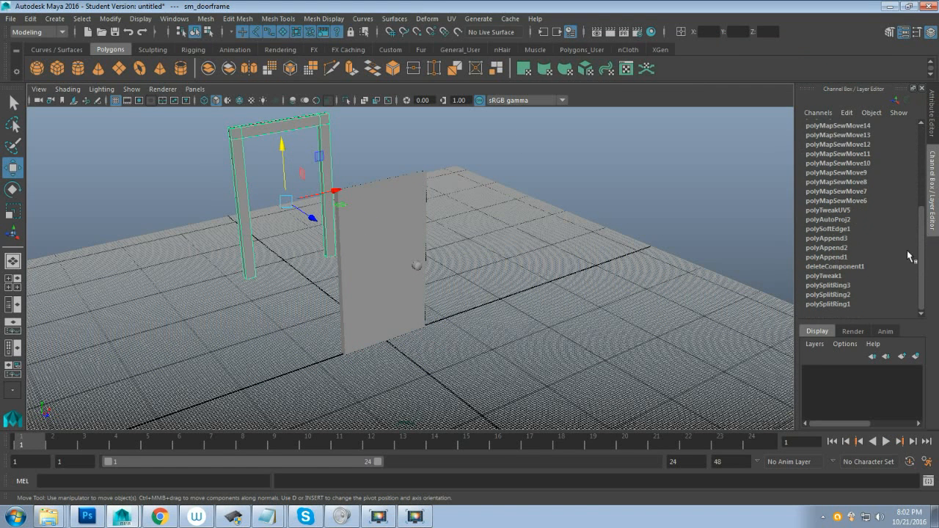
drag(921, 254, 930, 144)
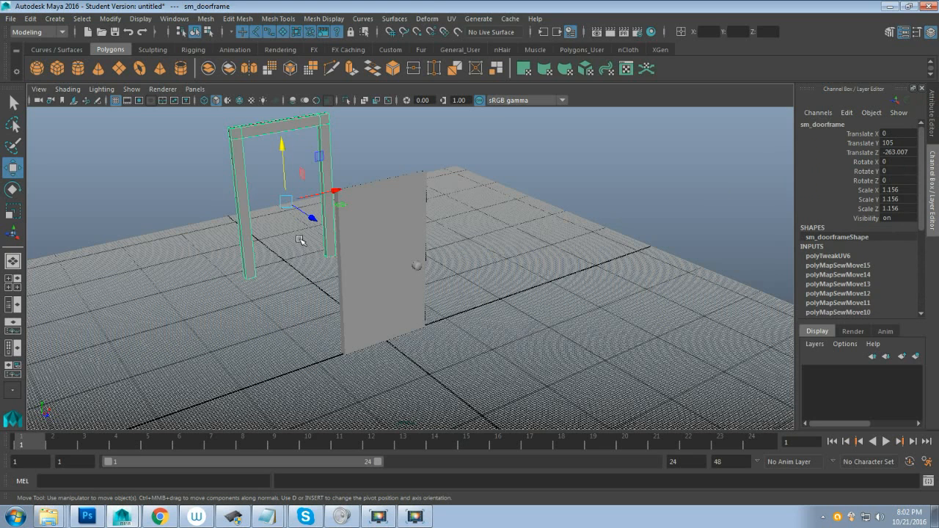
click(374, 247)
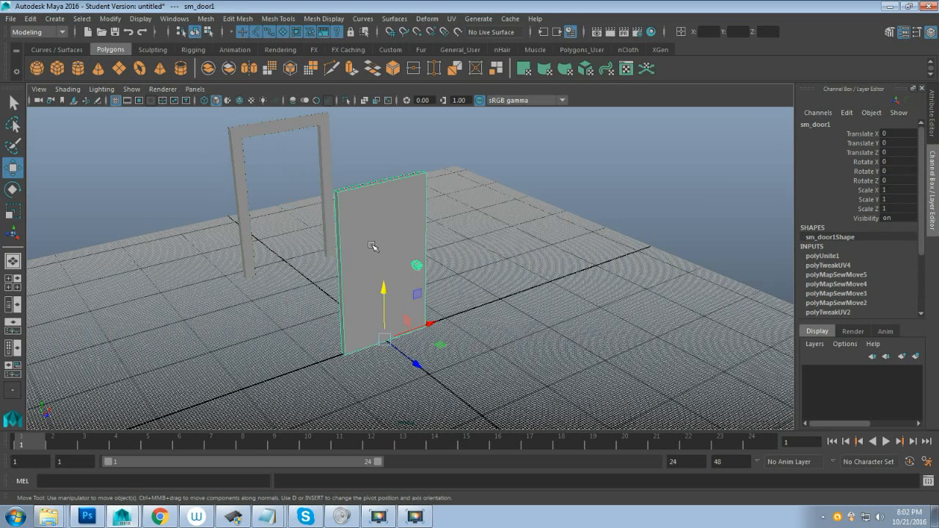
click(30, 19)
mouse_move(71, 157)
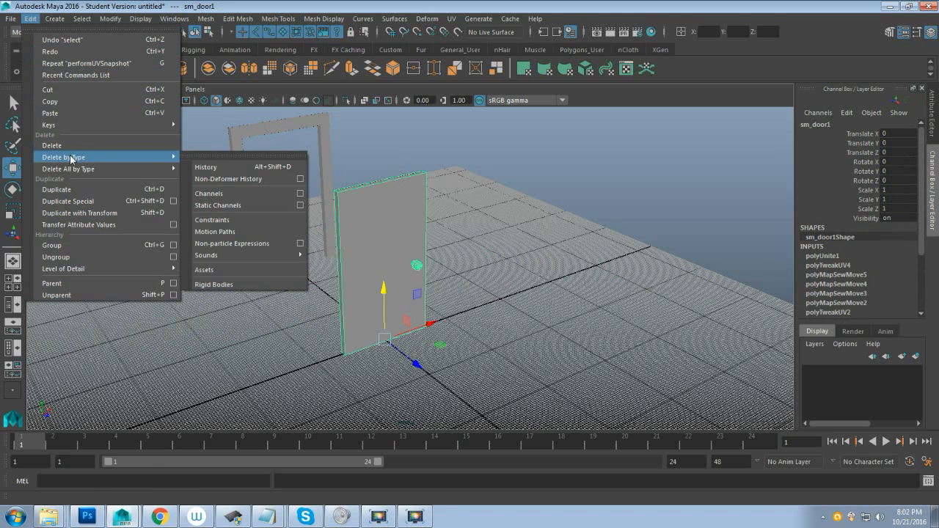
click(234, 178)
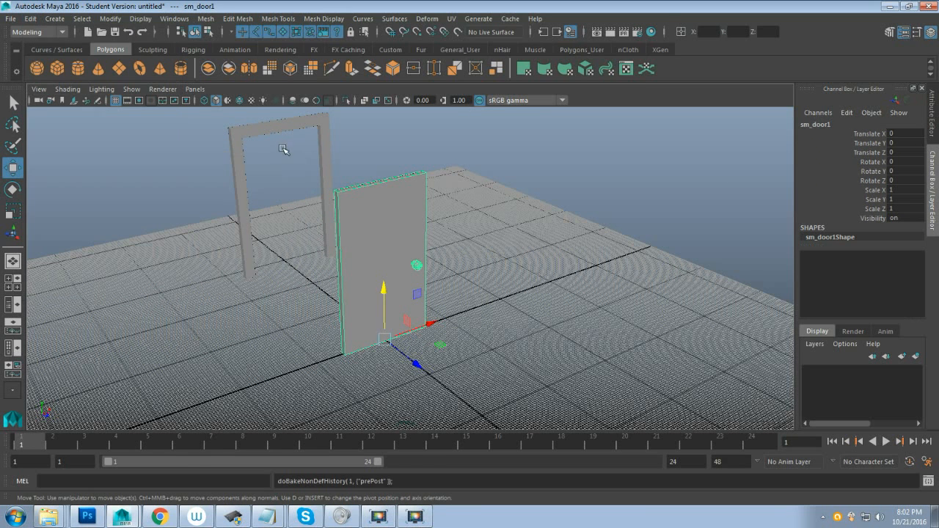
Select the door frame and delete its non-deformer history
click(248, 130)
click(30, 19)
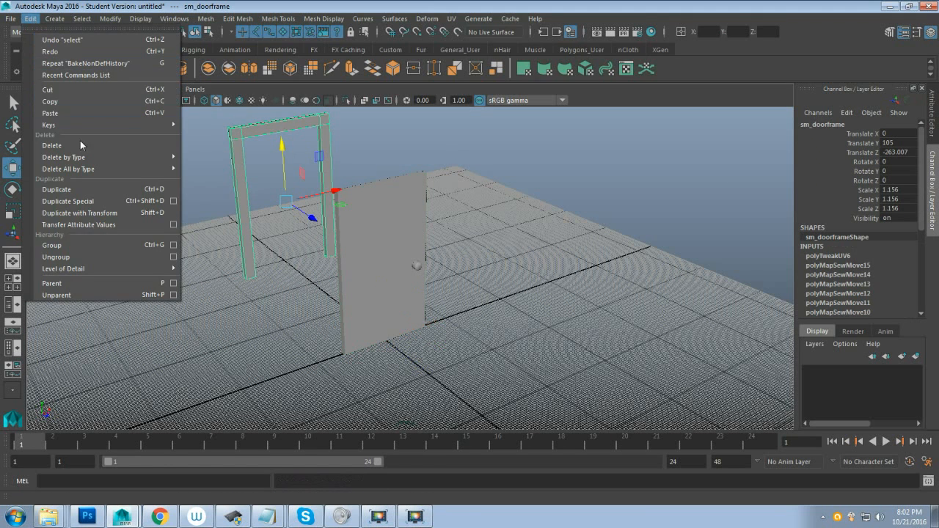
mouse_move(98, 163)
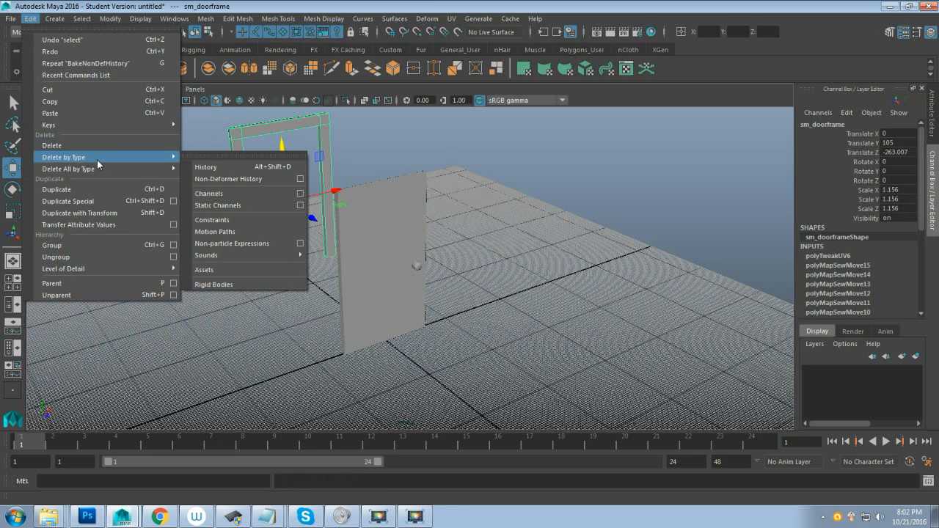
click(218, 179)
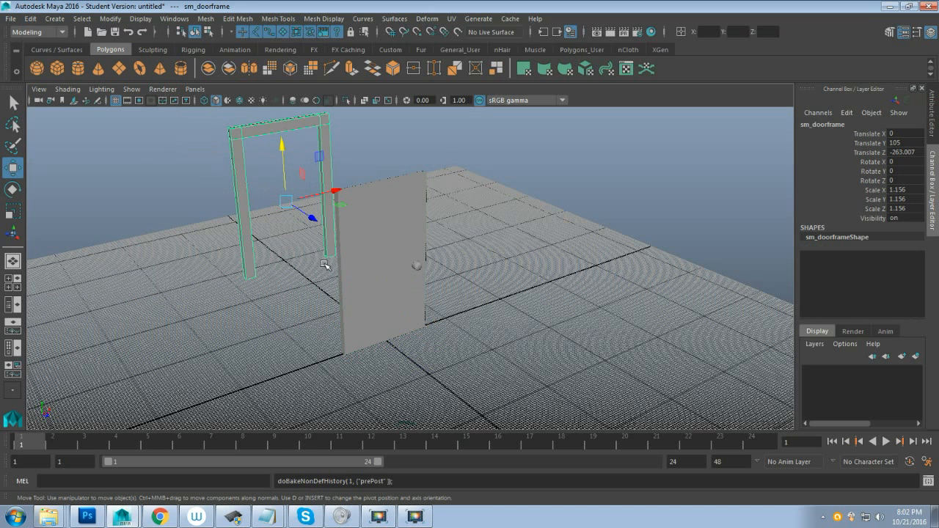
Move the door back along Z, about -94 units, and freeze its transformations
click(394, 278)
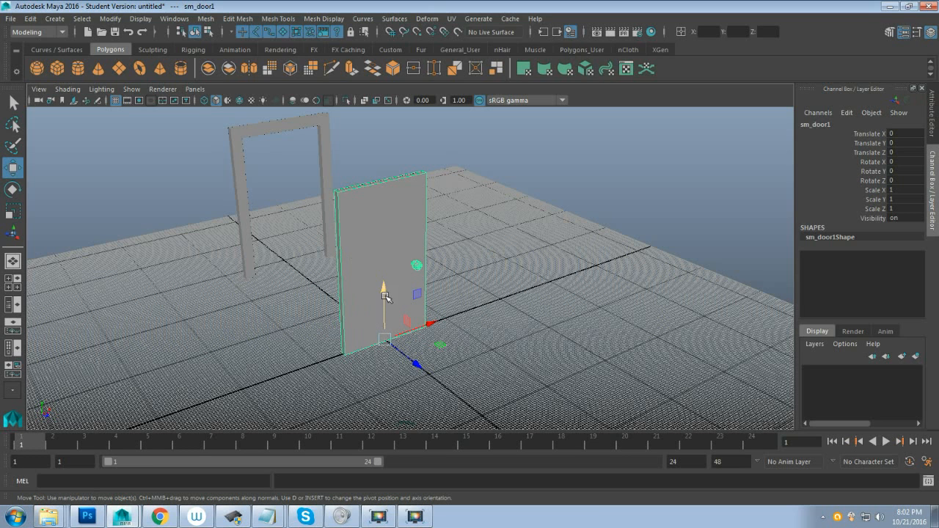
drag(415, 363, 408, 343)
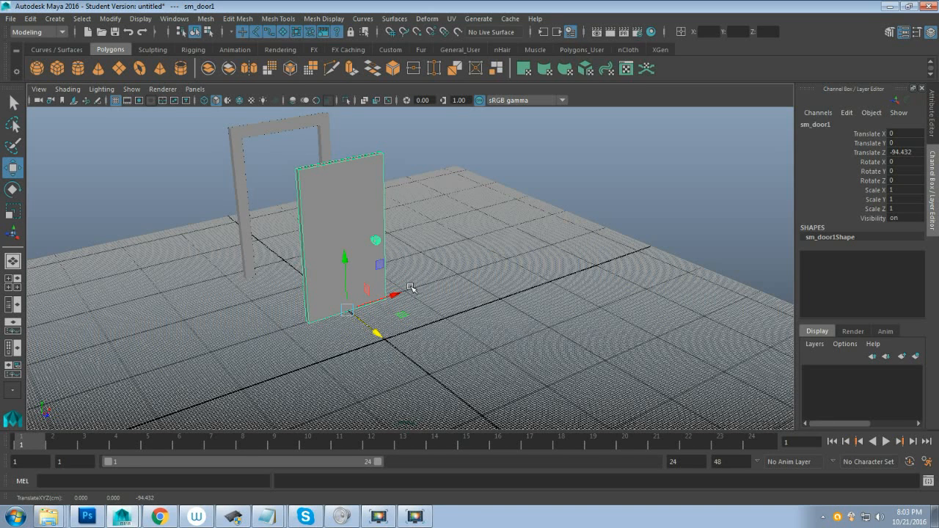
key(q)
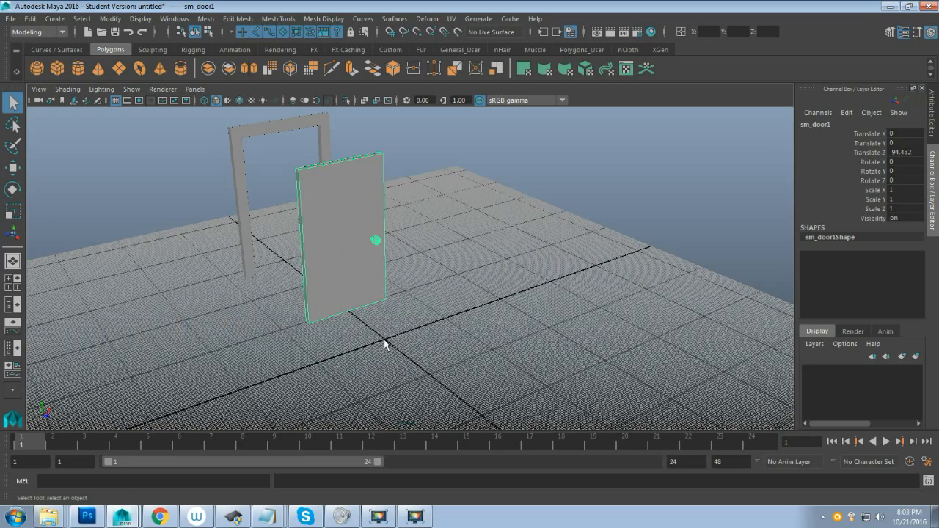
scroll(383, 339, down, 6)
scroll(391, 357, up, 5)
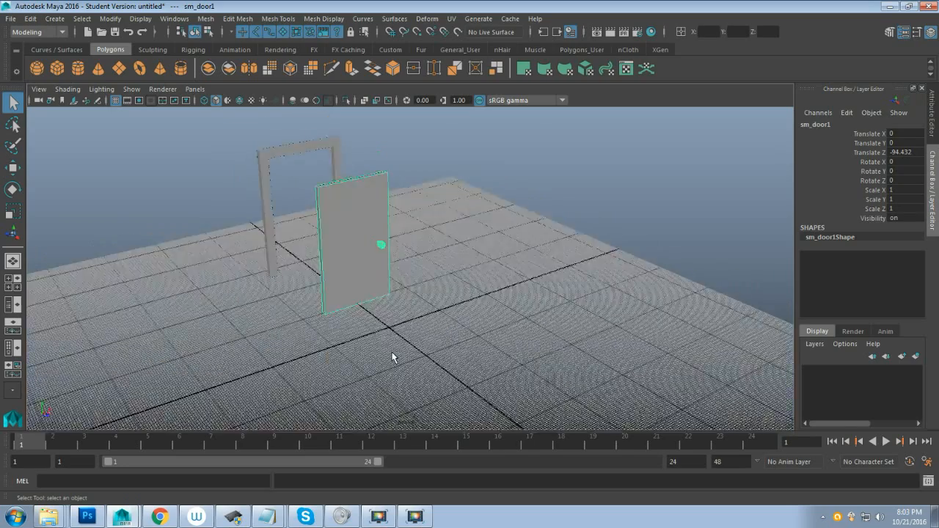
scroll(392, 358, up, 4)
scroll(385, 342, down, 3)
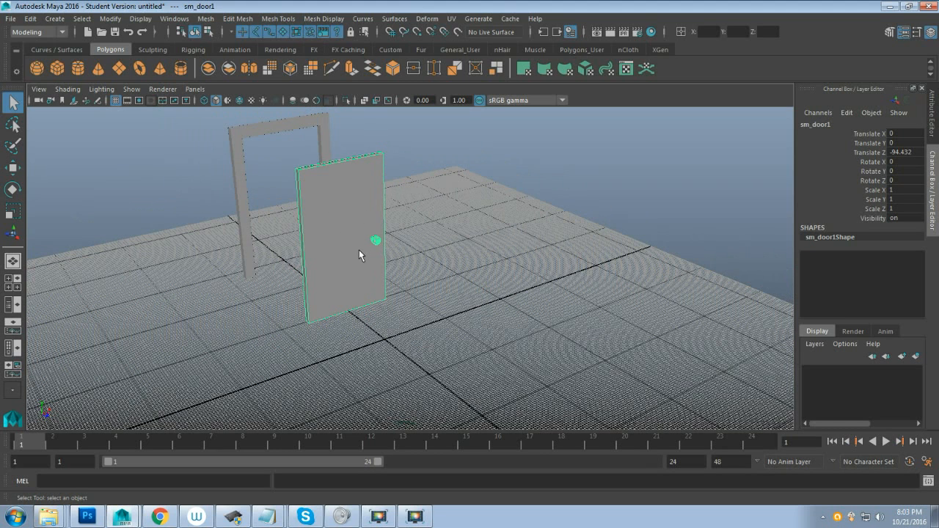
key(w)
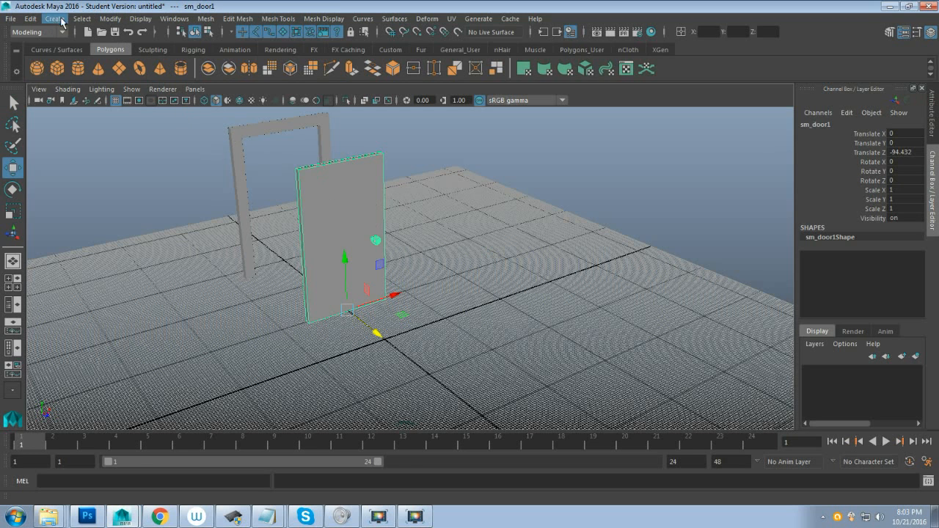
click(110, 18)
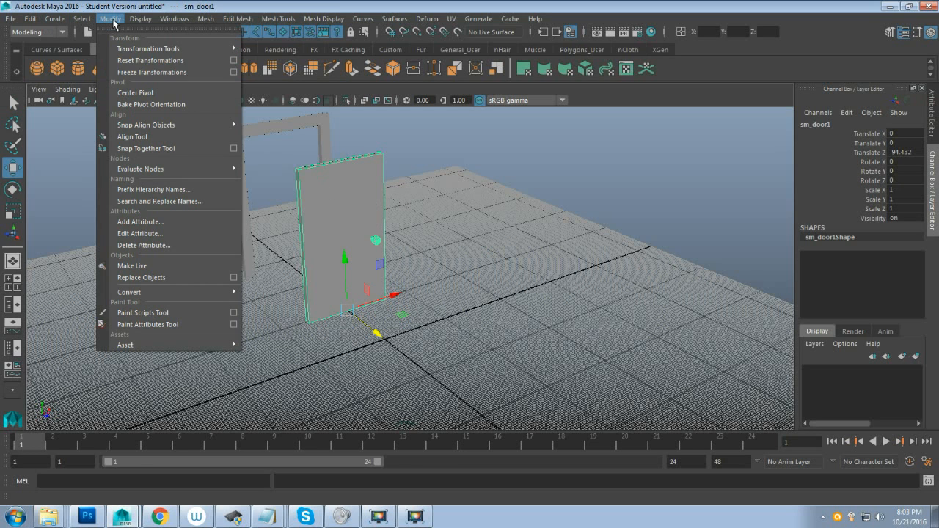
click(188, 72)
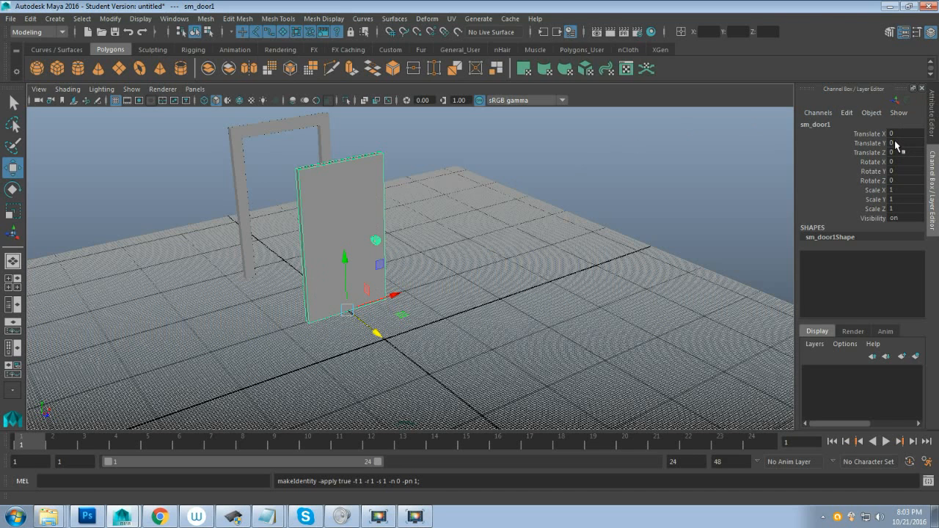
Reselect the door and move it along Z to about 8.9 units
click(485, 272)
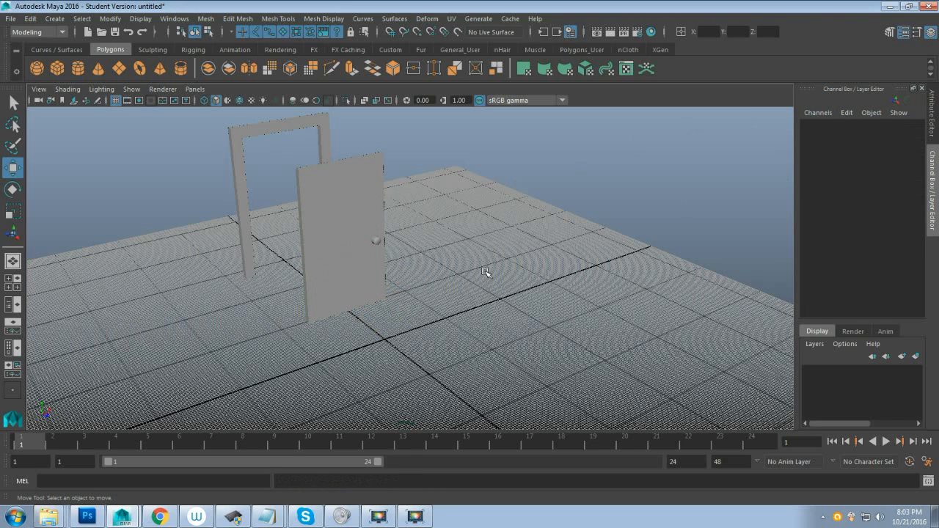
drag(377, 331, 401, 358)
click(341, 234)
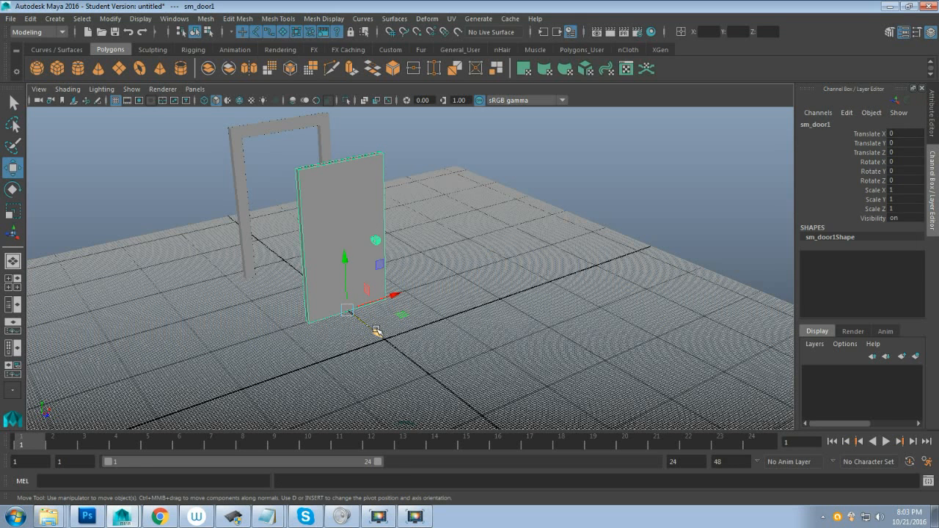
drag(375, 331, 417, 374)
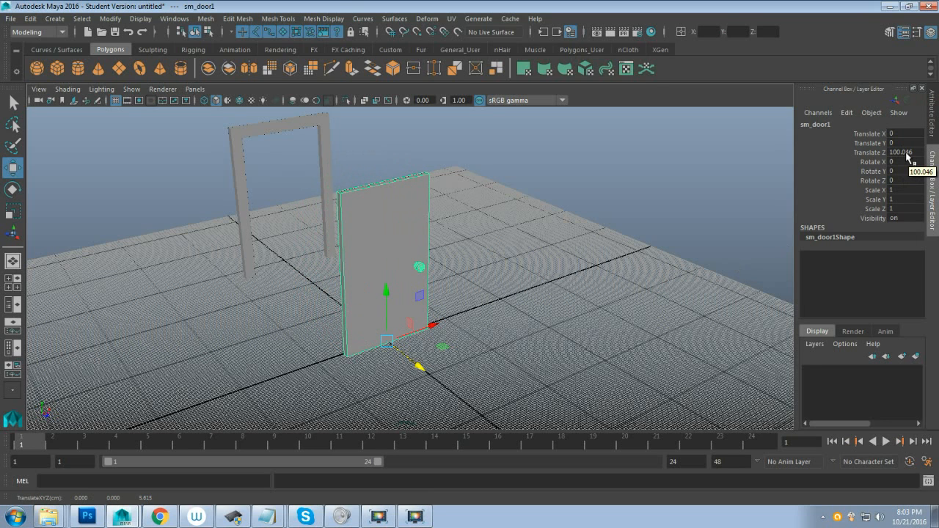
drag(418, 367, 381, 336)
key(q)
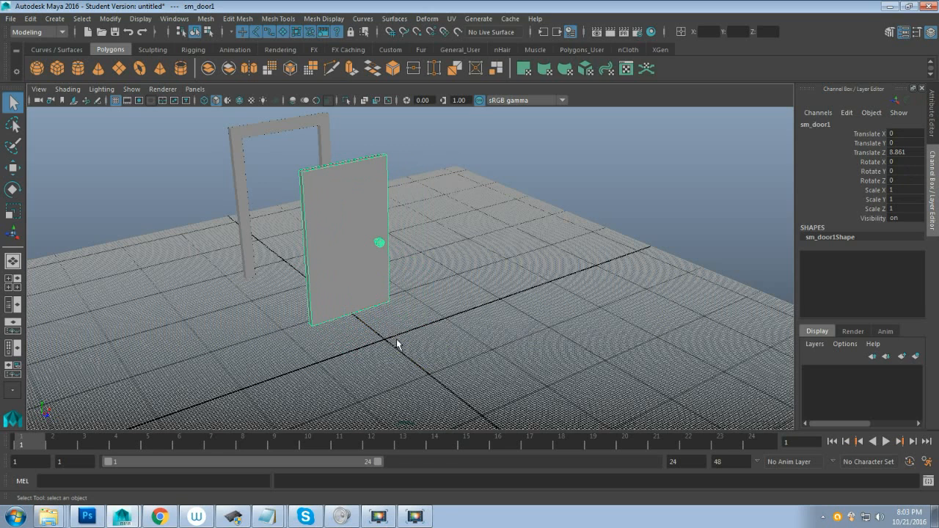
key(w)
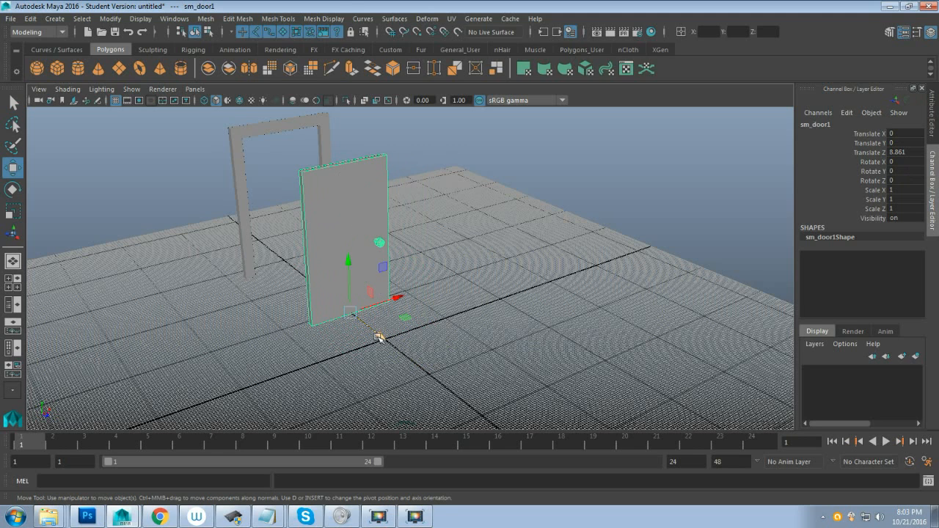
Switch to the Move tool and center the door's pivot on the door panel
key(q)
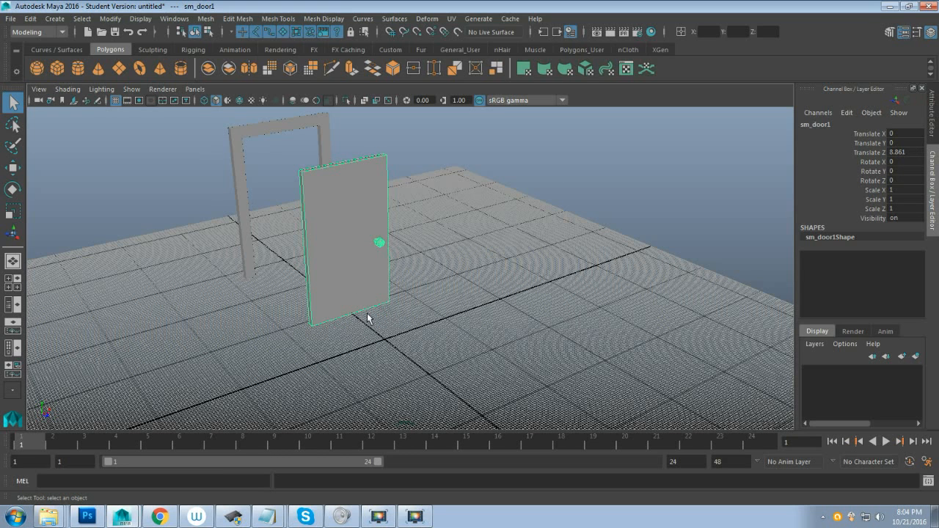
key(w)
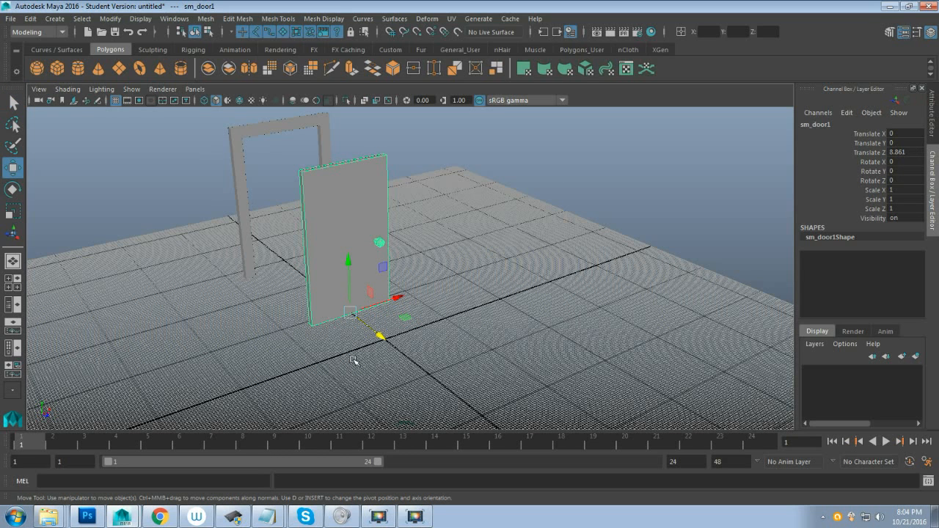
key(d)
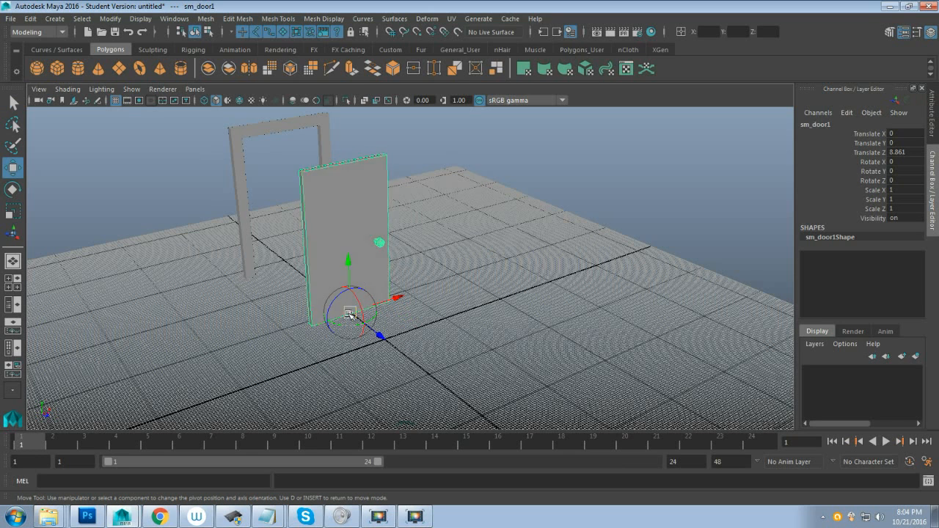
drag(381, 335, 418, 366)
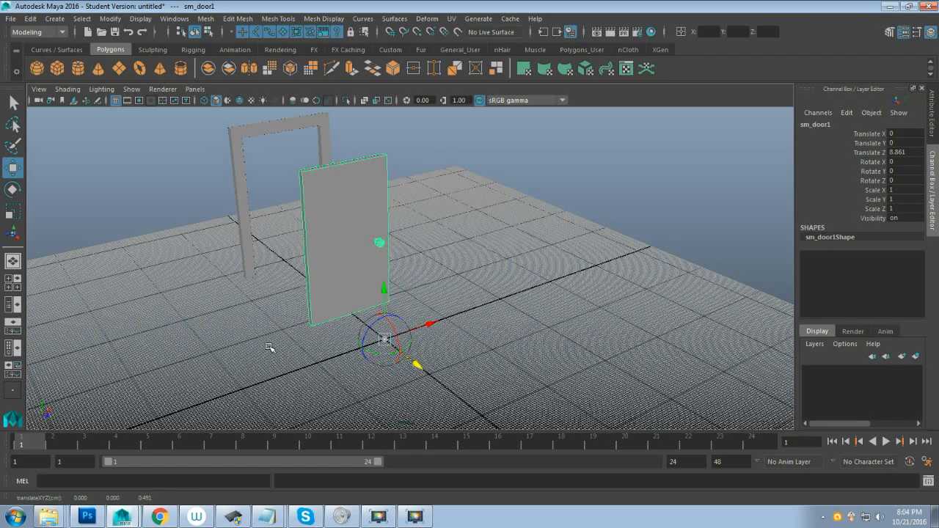
alt+drag(269, 347, 470, 293)
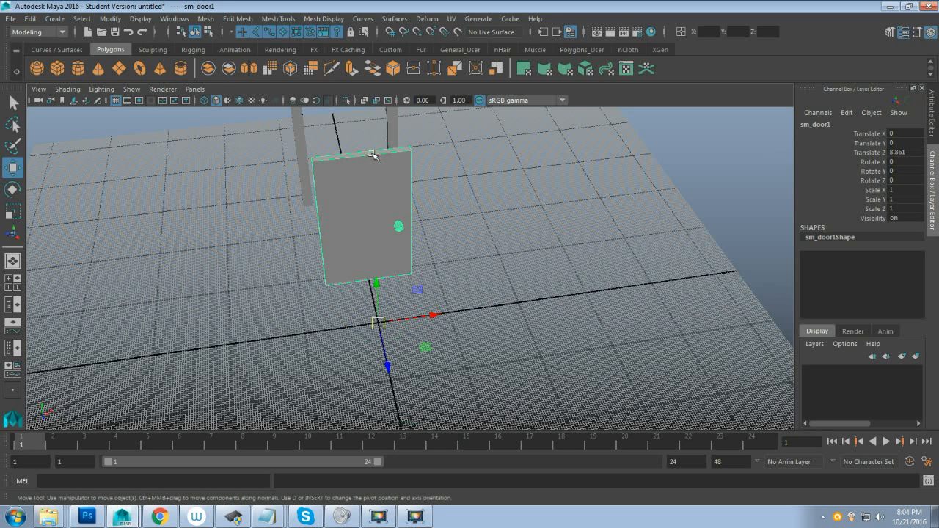
click(110, 18)
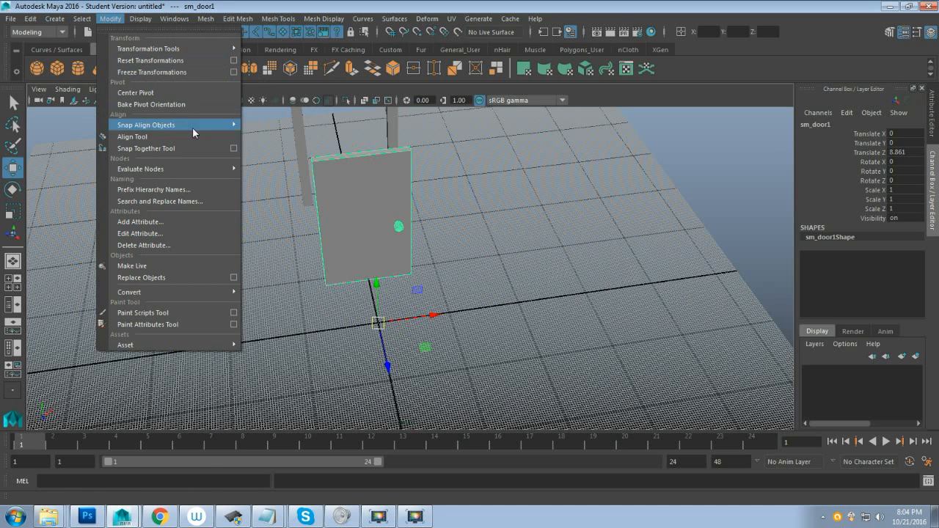
click(181, 93)
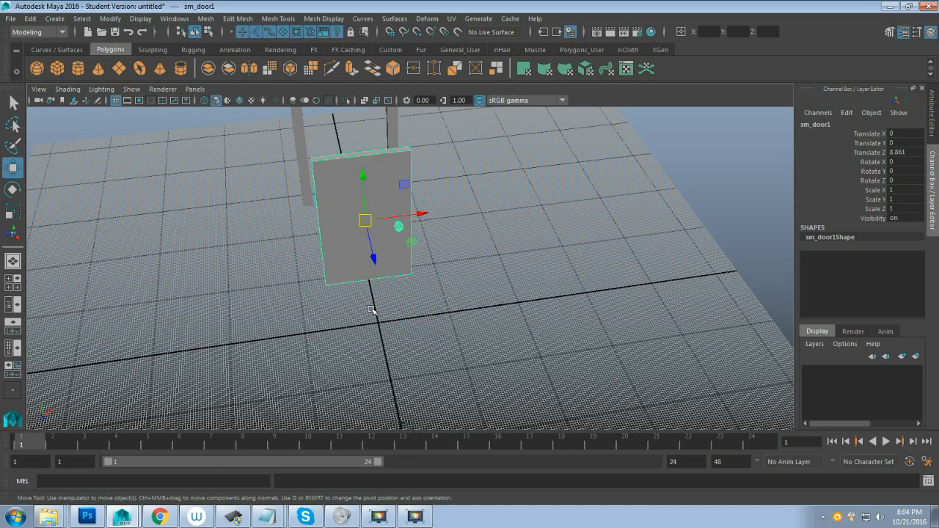
Move the door along Z with grid snapping, to about 94.4 units
alt+drag(326, 310, 405, 313)
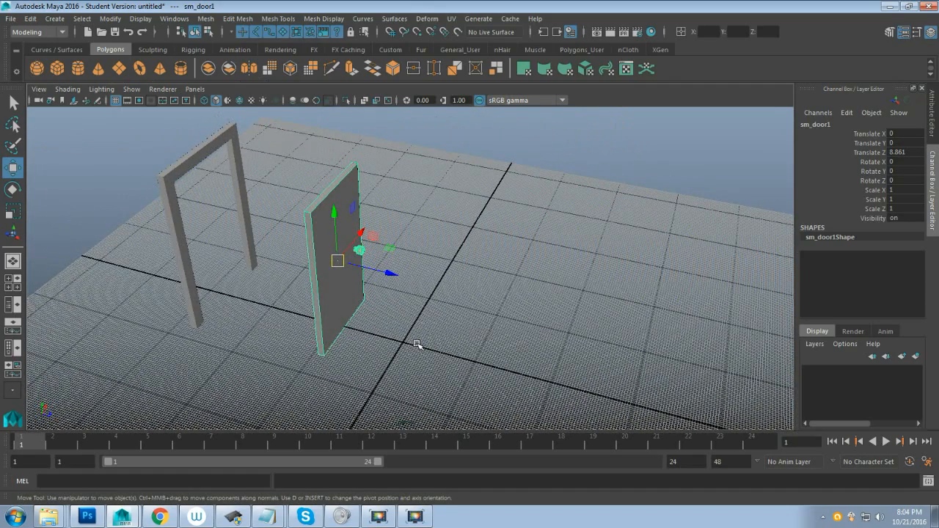
key(x)
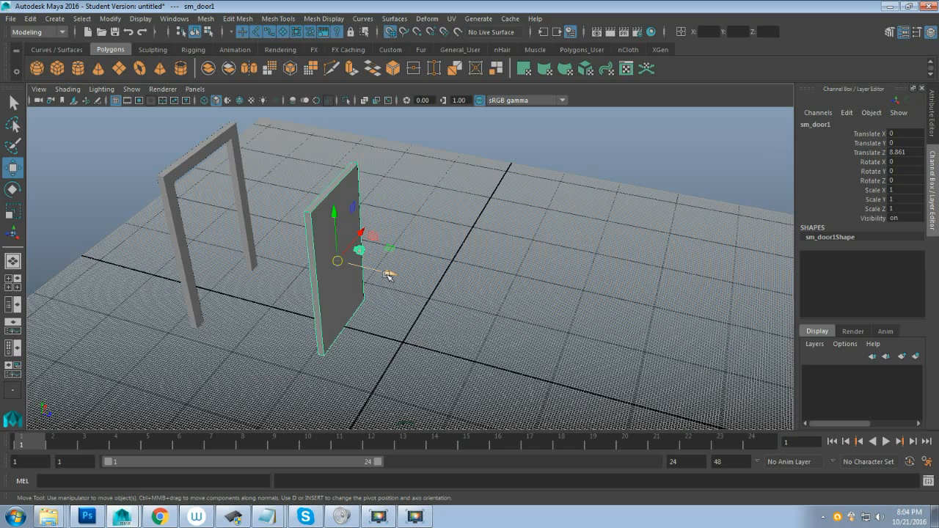
mouse_move(388, 275)
mouse_down()
mouse_move(411, 281)
mouse_move(400, 276)
mouse_up()
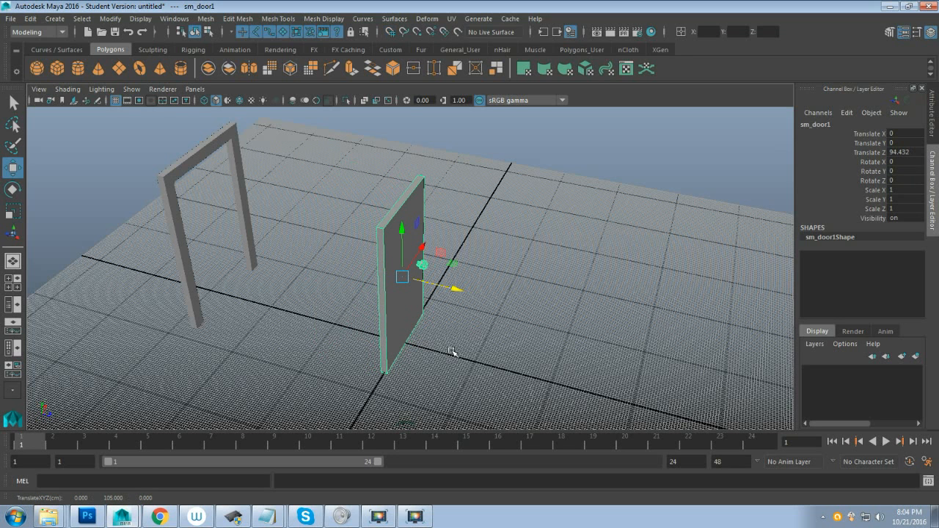
Examine the door's placement in the orthographic and four-pane views, then switch to wireframe display
key(space)
key(space)
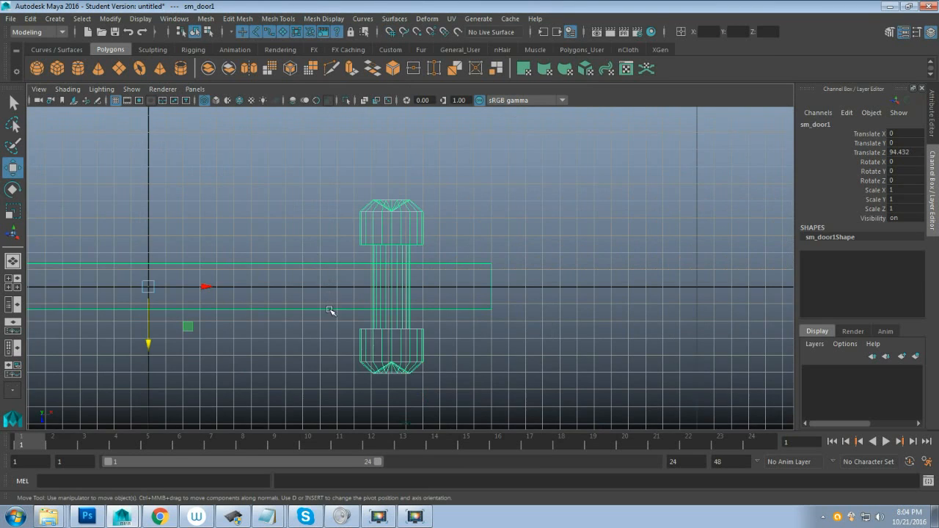
alt+middle_drag(281, 328, 477, 290)
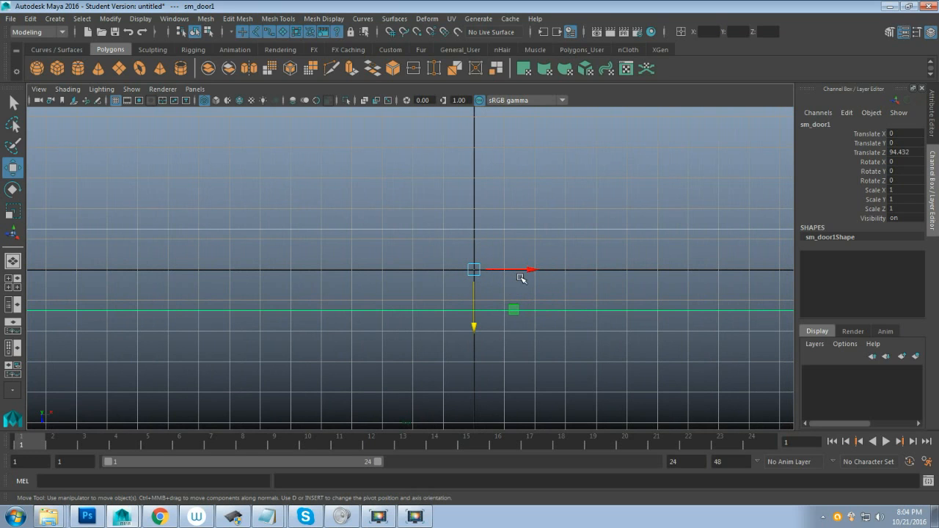
key(x)
drag(535, 269, 481, 274)
key(x)
drag(474, 323, 485, 267)
key(space)
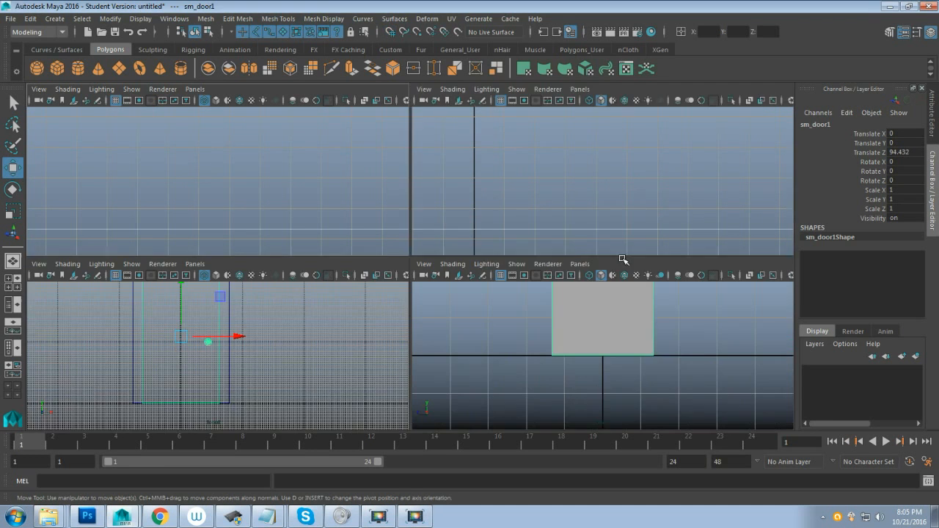
key(space)
scroll(505, 348, up, 4)
alt+drag(505, 348, 451, 333)
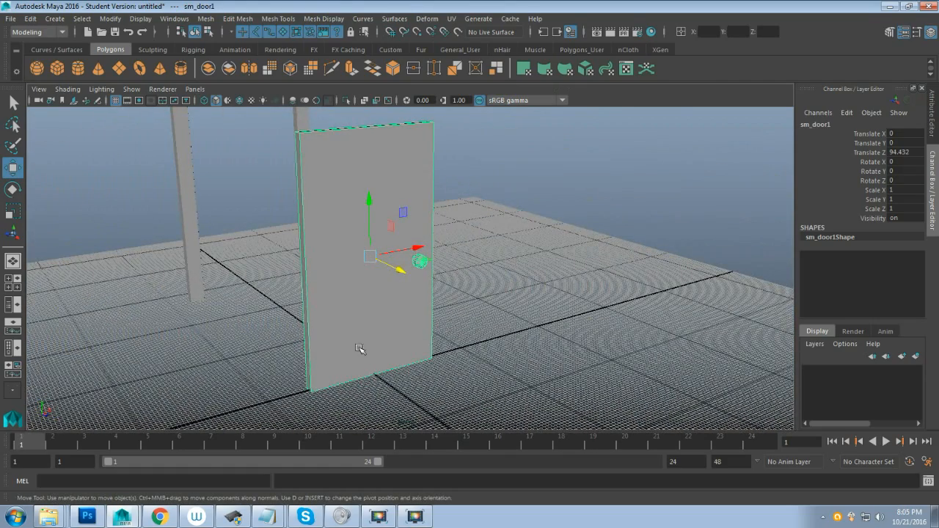
key(4)
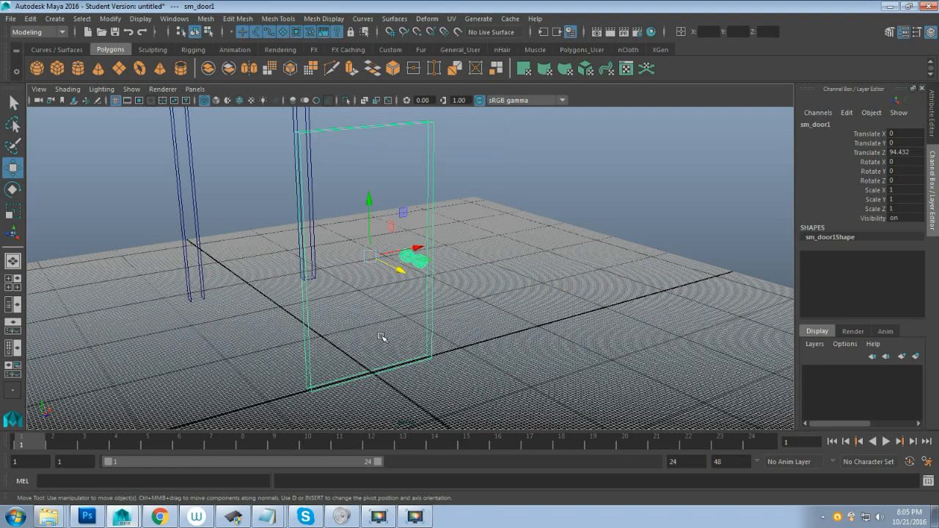
key(e)
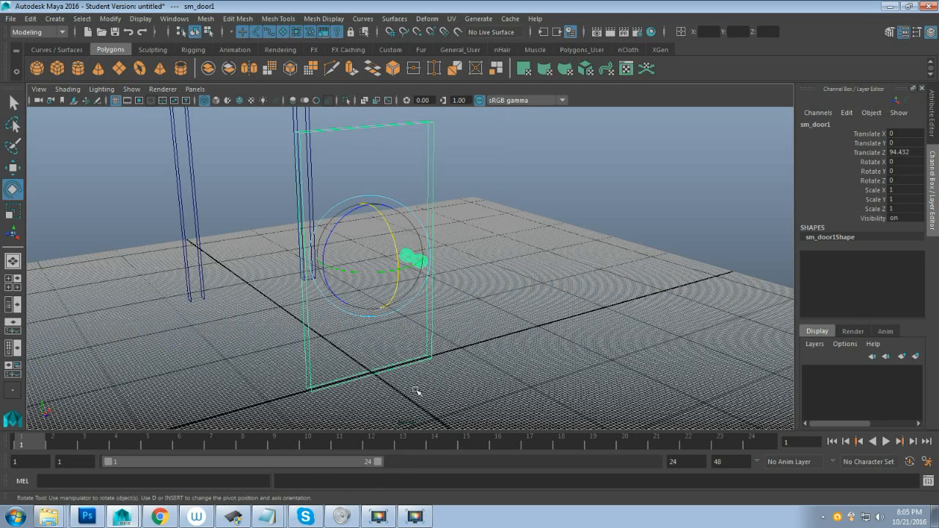
click(349, 519)
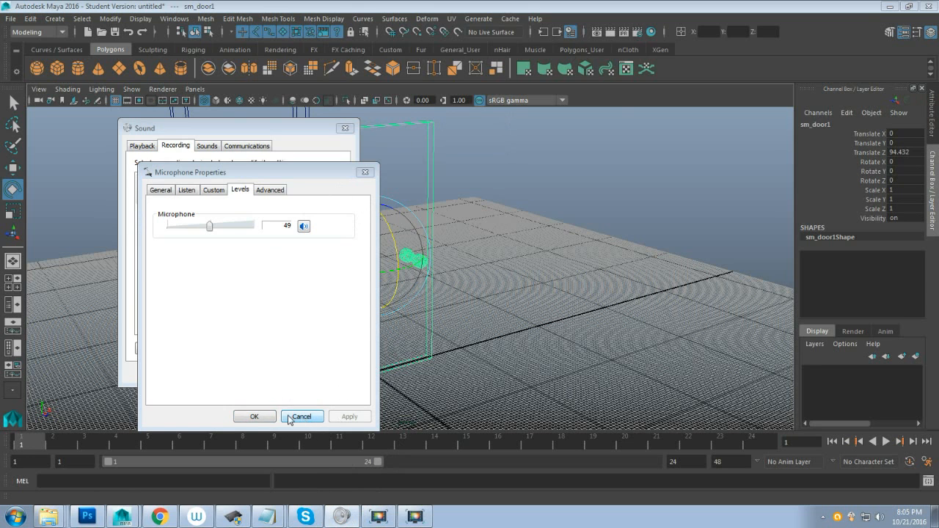
click(128, 519)
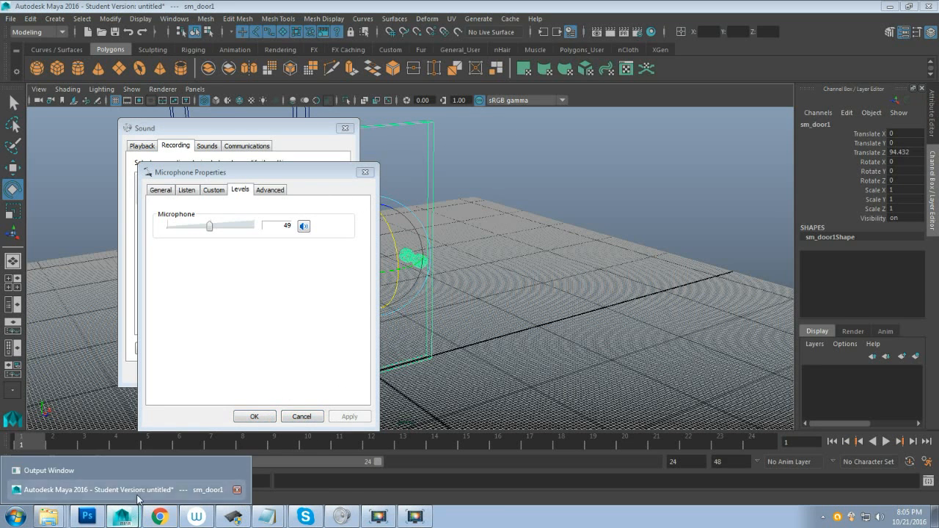
click(137, 495)
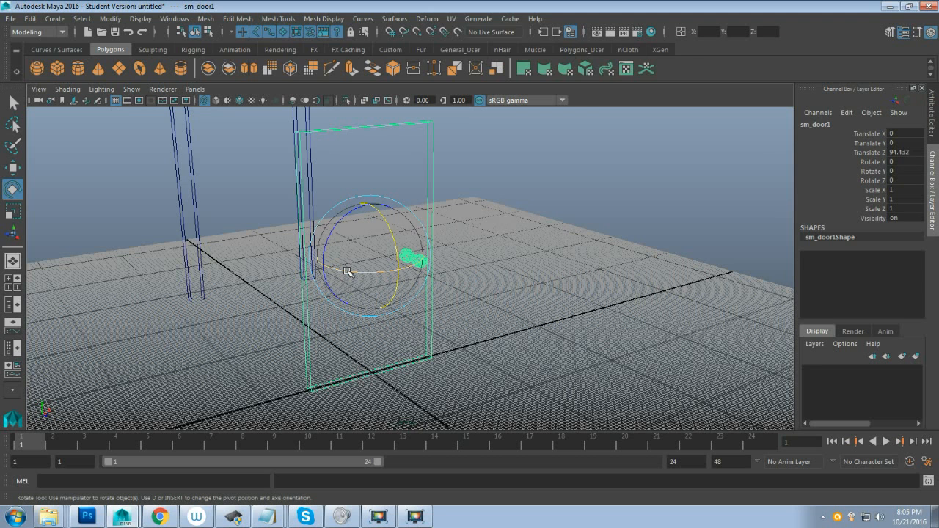
mouse_move(346, 270)
mouse_down()
mouse_move(398, 273)
mouse_move(279, 260)
mouse_move(377, 269)
mouse_move(279, 261)
mouse_move(348, 276)
mouse_up()
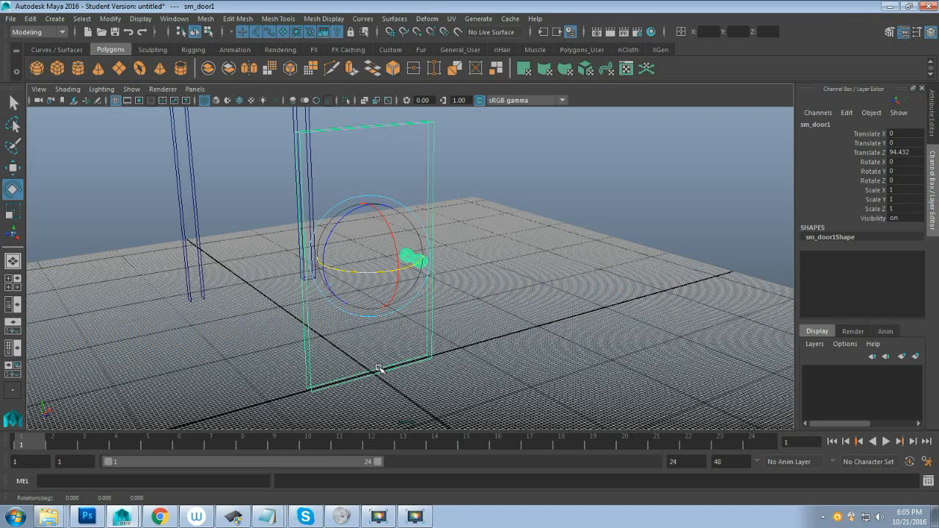
Move the door's pivot to its bottom hinge corner using vertex and grid snapping
key(d)
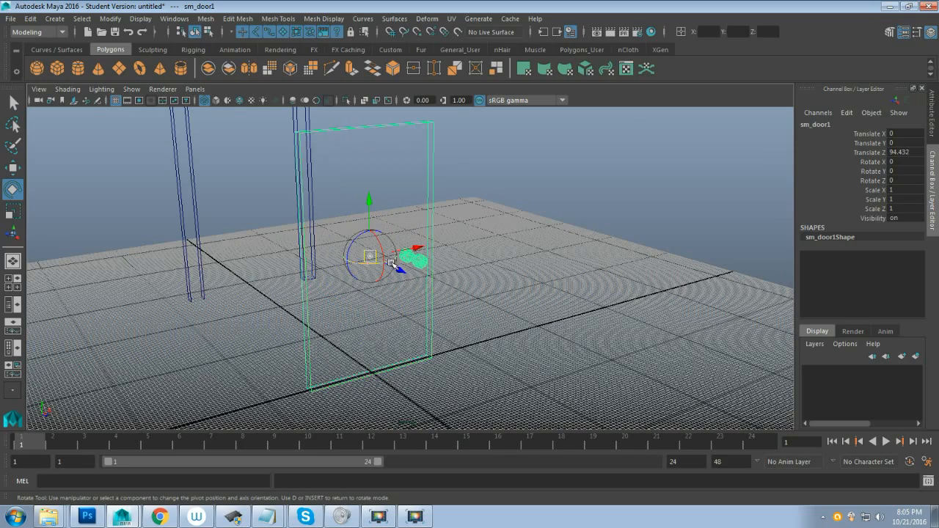
scroll(349, 357, up, 4)
alt+middle_drag(345, 348, 466, 310)
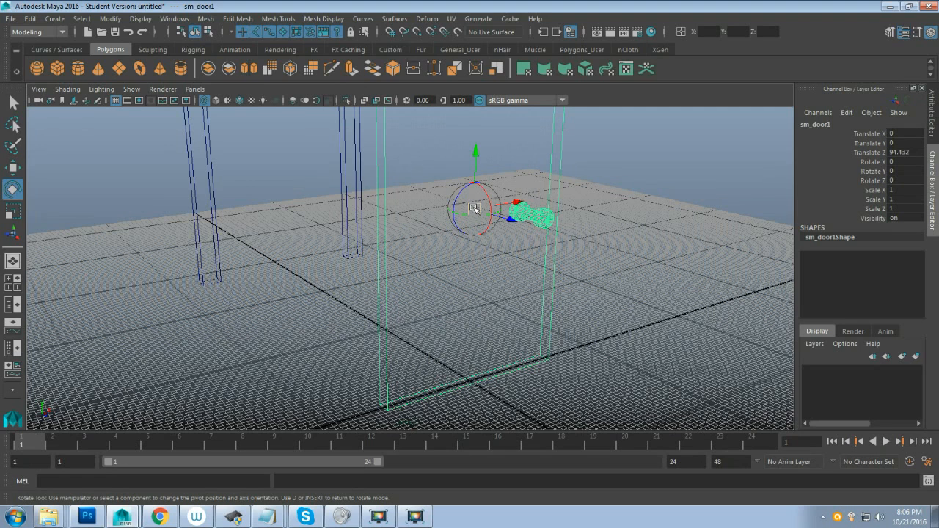
key(v)
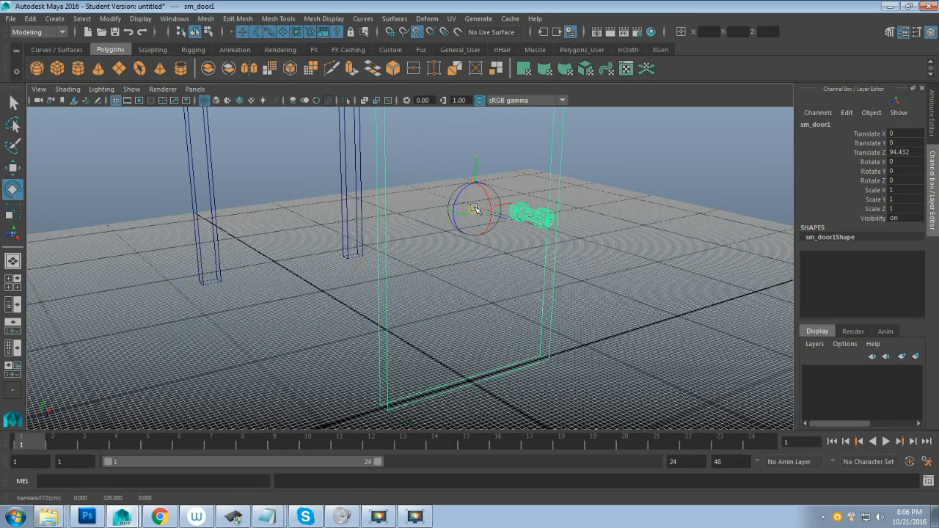
drag(476, 210, 407, 364)
alt+middle_drag(324, 362, 363, 294)
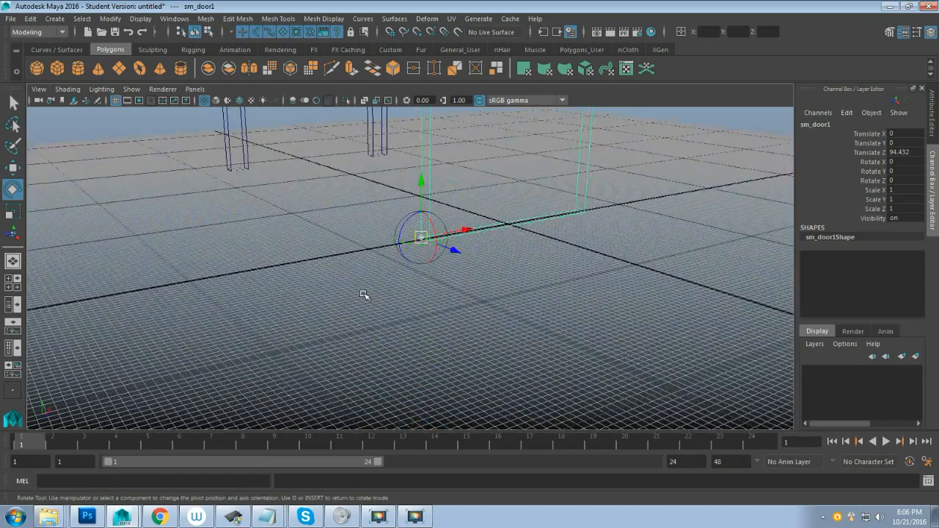
alt+drag(363, 294, 490, 301)
alt+middle_drag(491, 301, 373, 294)
scroll(233, 351, up, 2)
alt+middle_drag(265, 336, 264, 242)
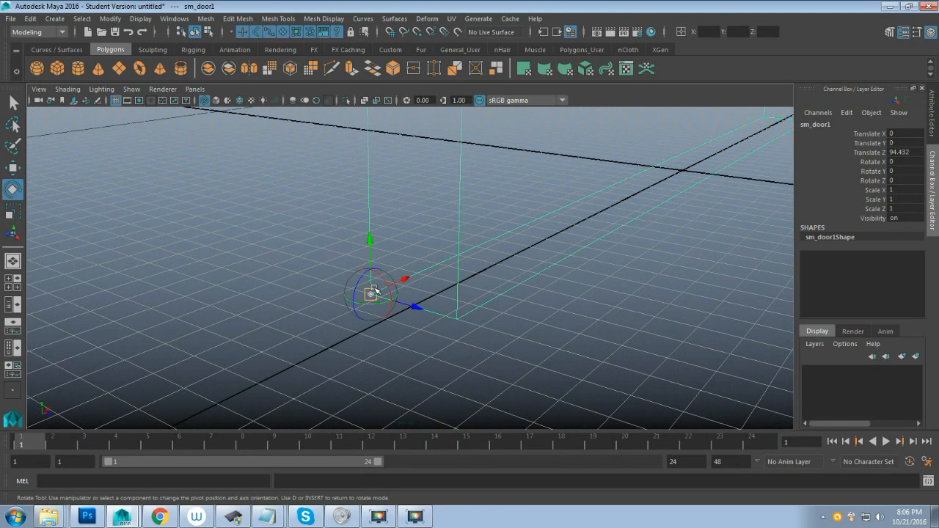
key(x)
drag(422, 312, 420, 310)
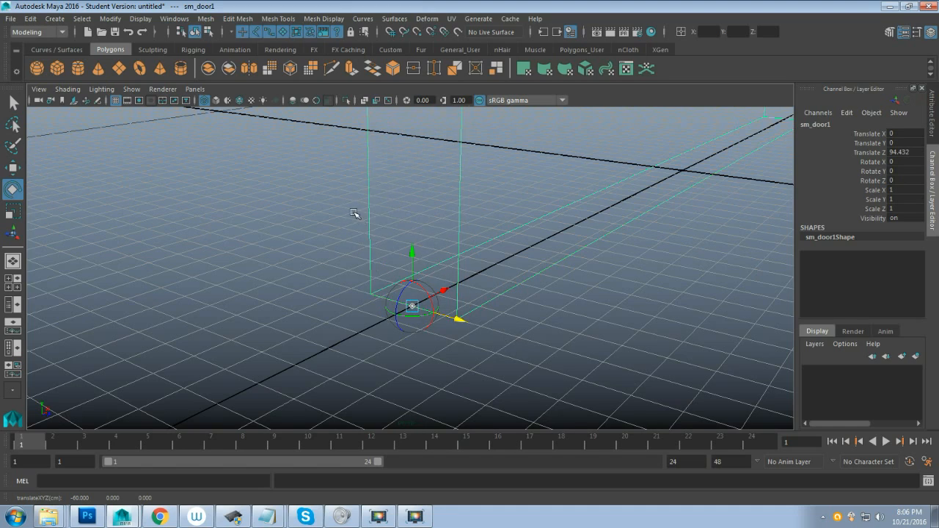
scroll(449, 338, down, 3)
scroll(396, 301, down, 3)
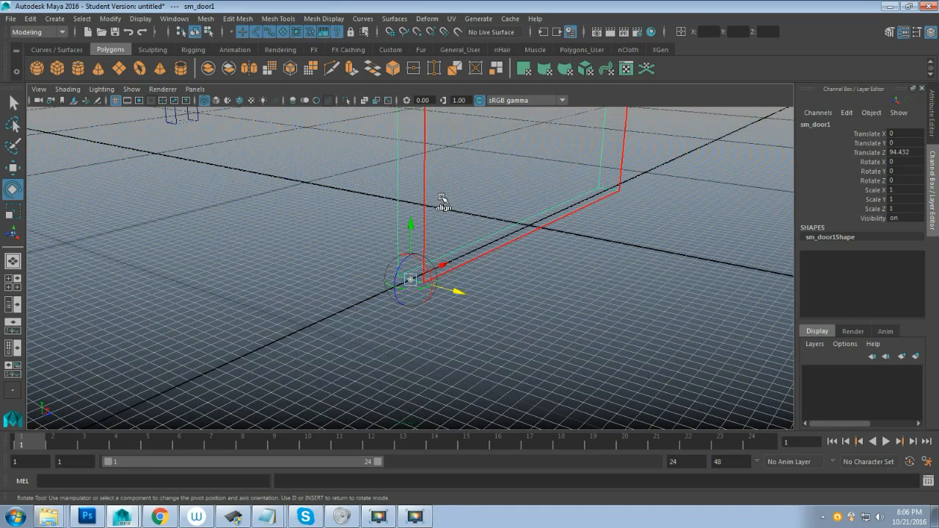
key(Insert)
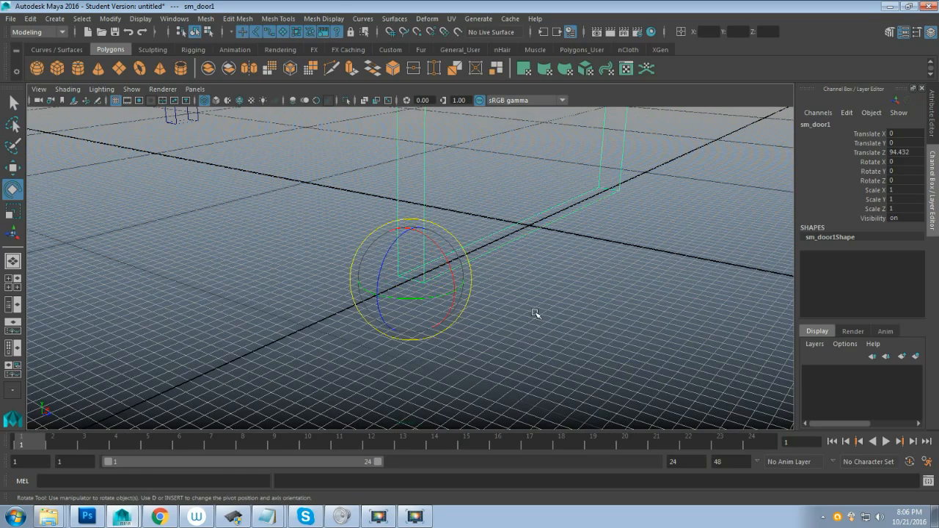
Move the door along X to 60 units
key(w)
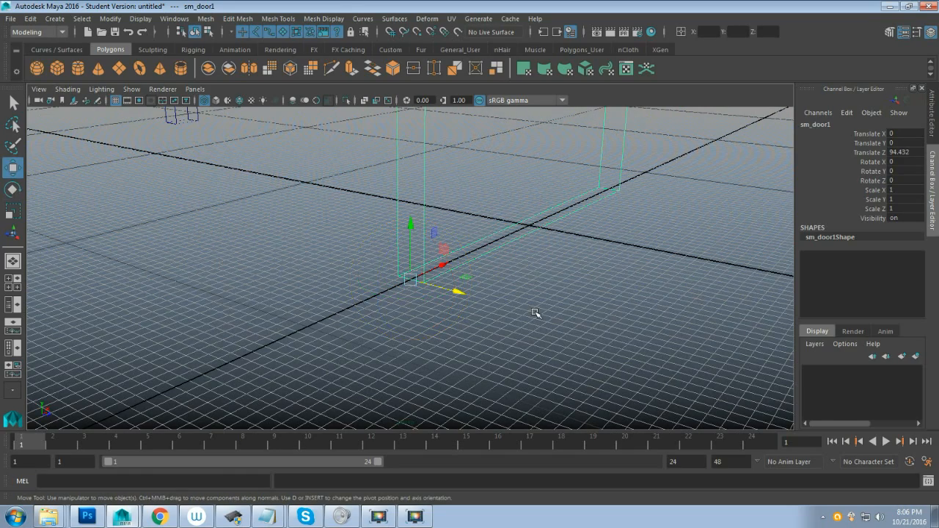
alt+drag(557, 272, 496, 306)
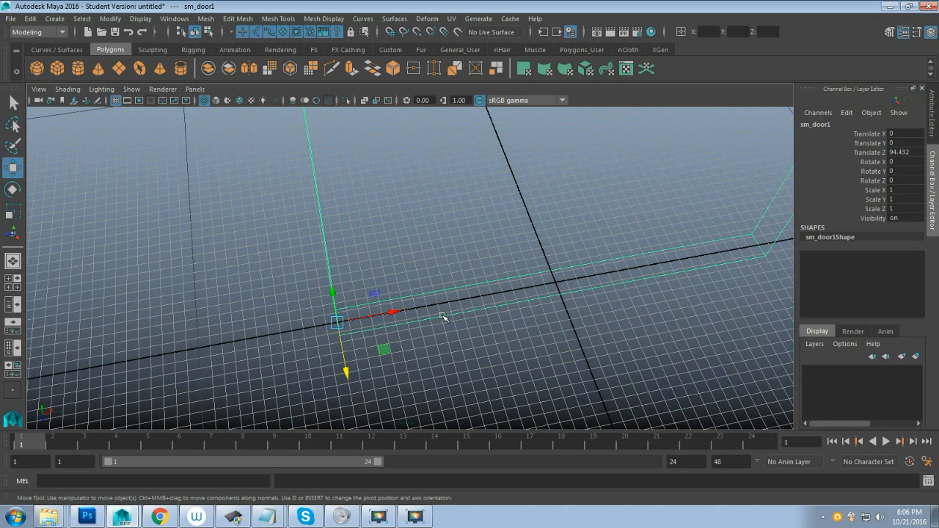
drag(393, 311, 560, 297)
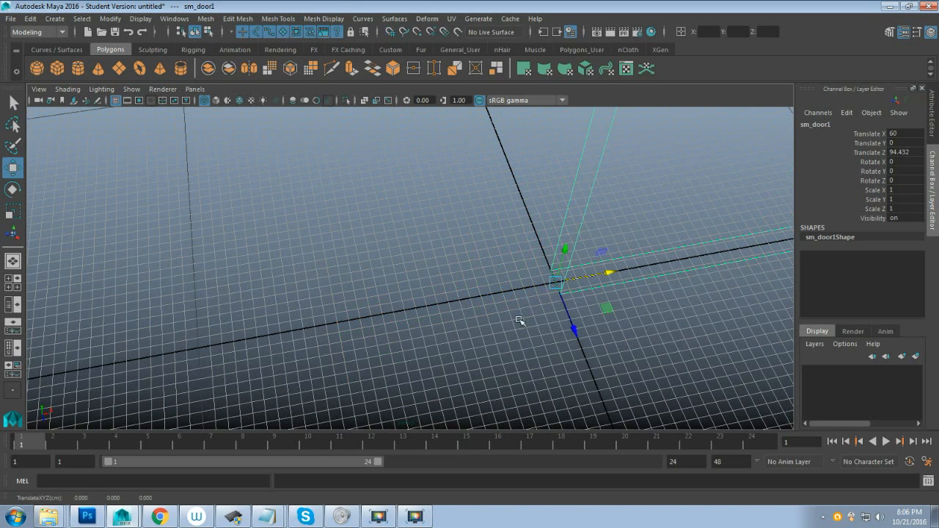
scroll(448, 315, down, 10)
alt+drag(425, 347, 451, 325)
scroll(451, 326, up, 2)
scroll(451, 327, up, 3)
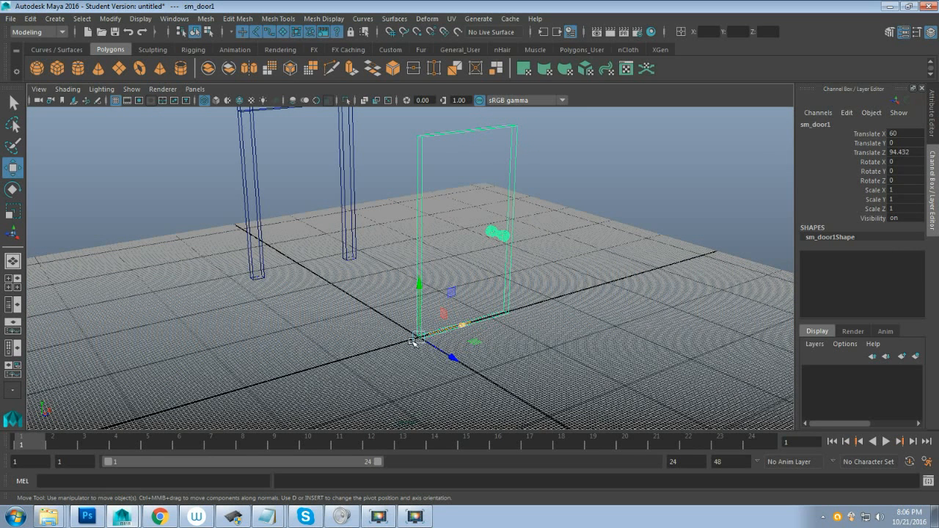
drag(470, 325, 603, 285)
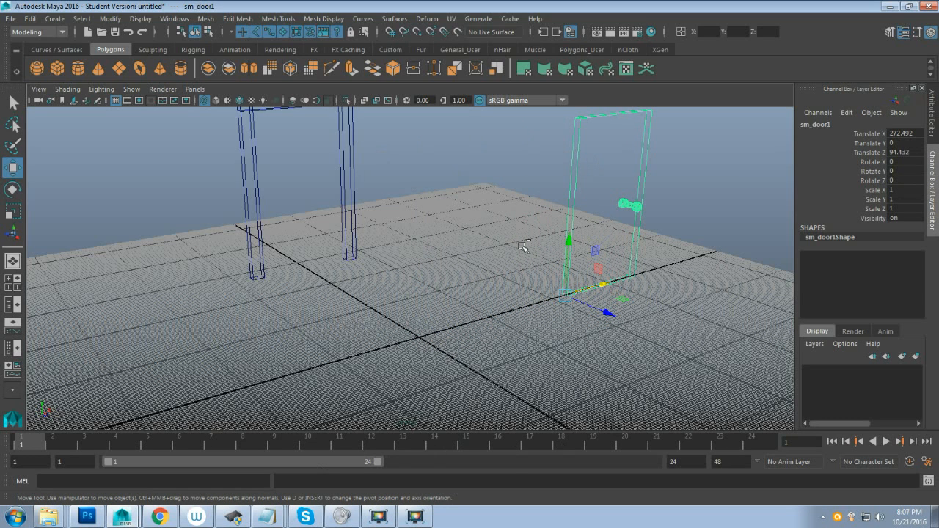
key(ctrl+z)
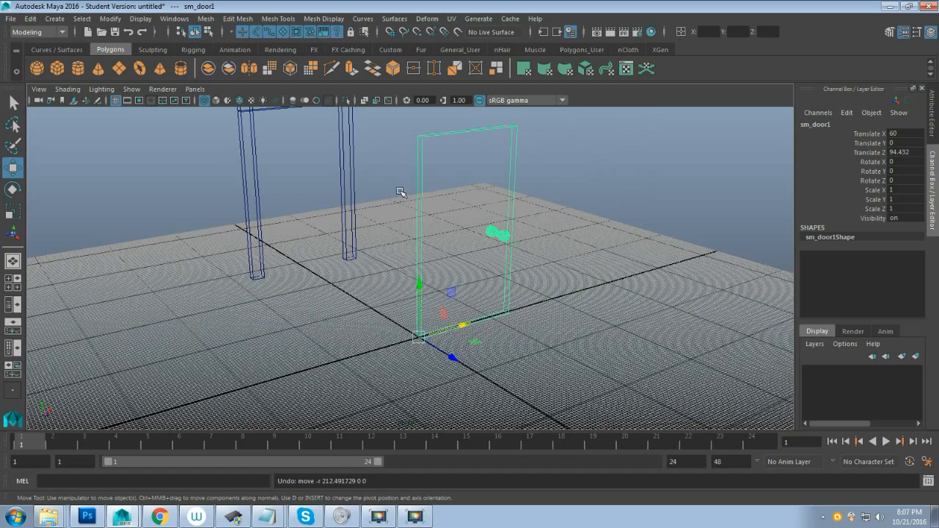
mouse_move(539, 238)
alt+middle_down()
mouse_move(543, 294)
mouse_move(543, 242)
alt+middle_up()
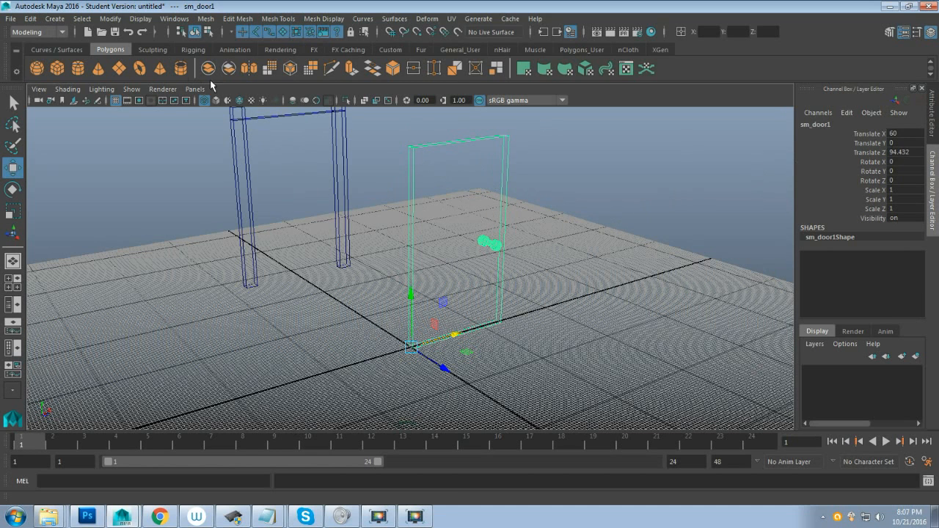
Freeze transformations on the door
click(111, 18)
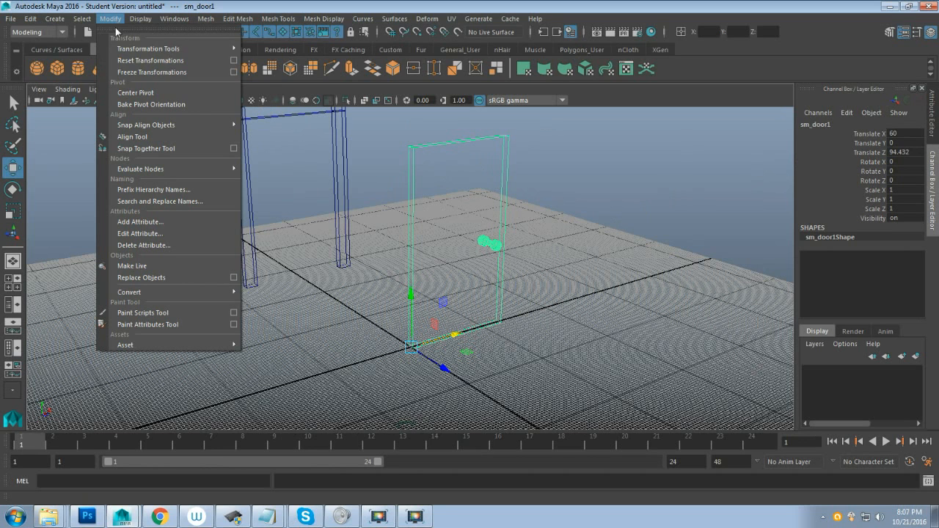
click(121, 71)
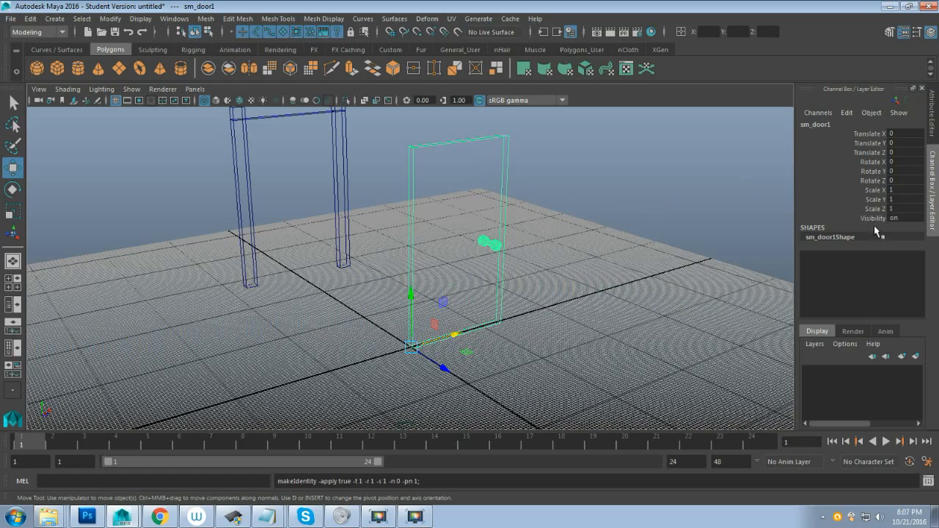
drag(891, 134, 903, 154)
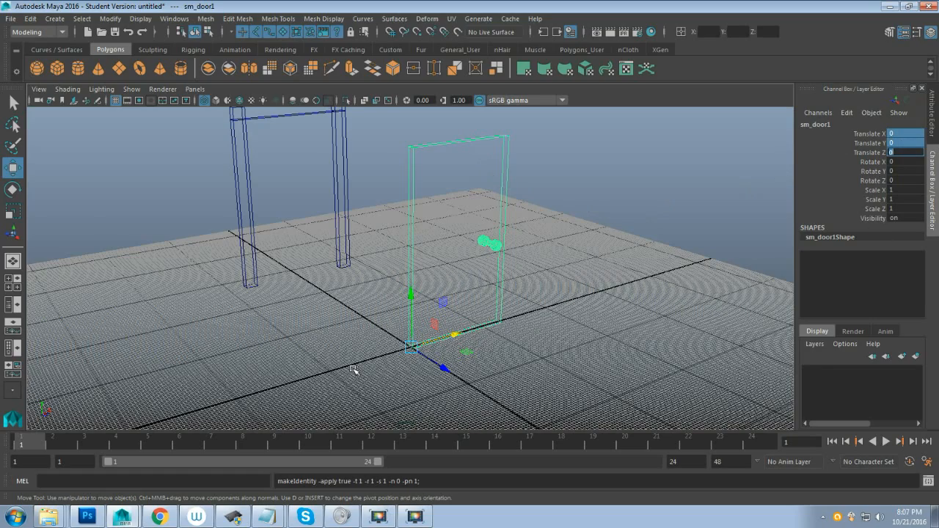
Select the door frame and move it onto the grid origin with grid snapping
alt+drag(354, 371, 383, 331)
click(343, 292)
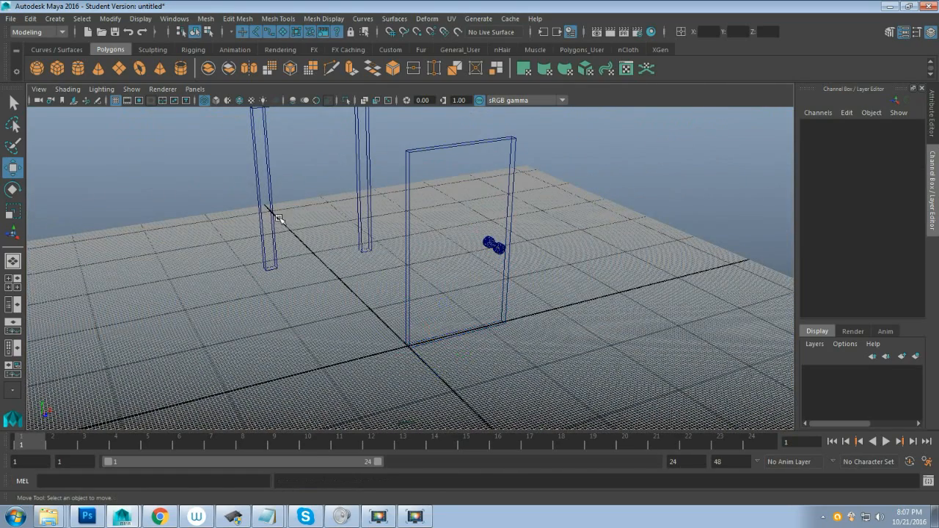
click(258, 183)
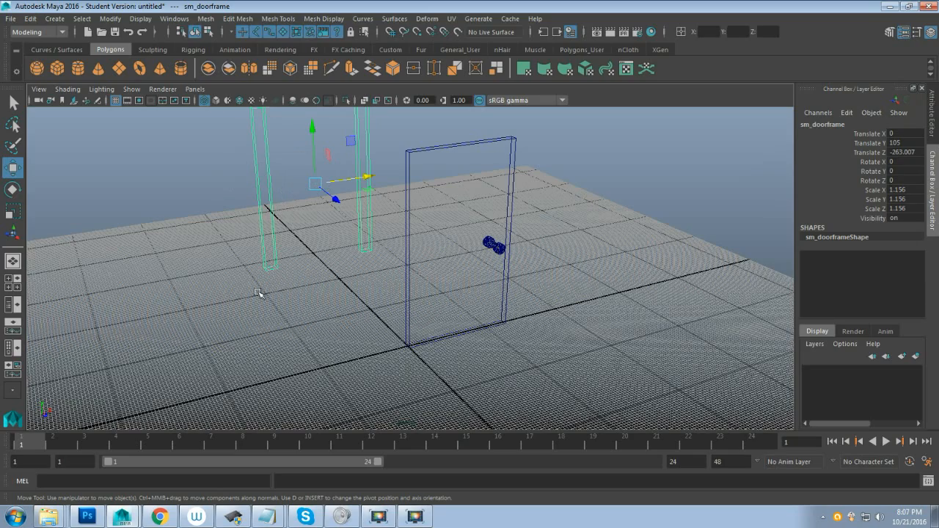
alt+drag(260, 293, 290, 297)
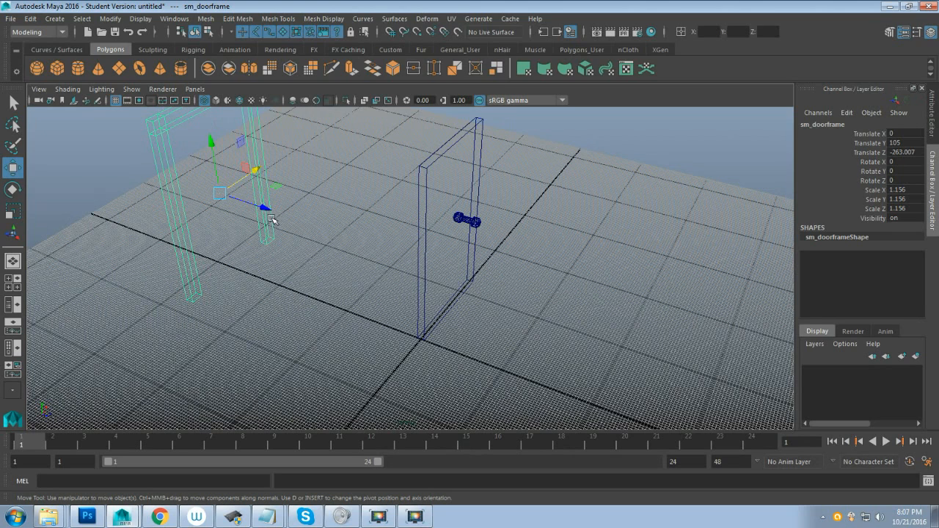
key(x)
drag(264, 207, 415, 280)
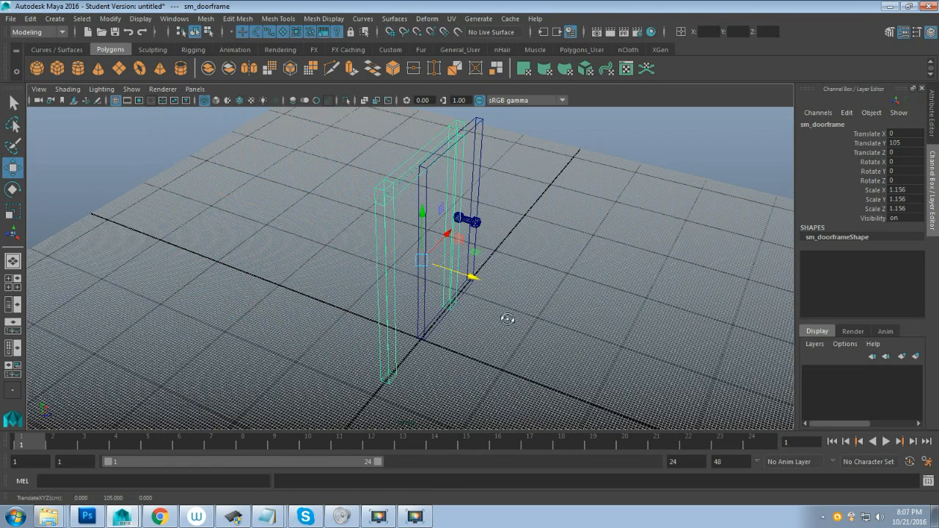
Move the door frame's pivot to one of its bottom corners using vertex snapping
alt+drag(503, 315, 439, 301)
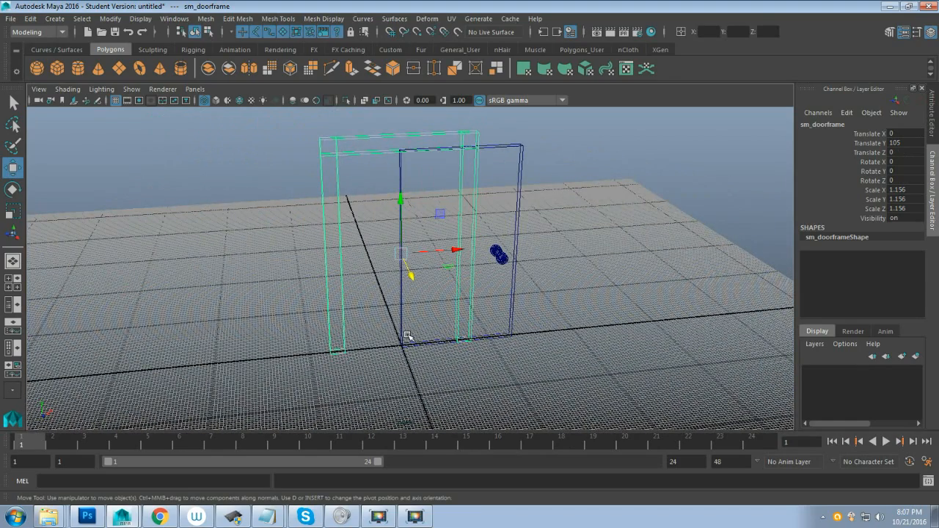
key(d)
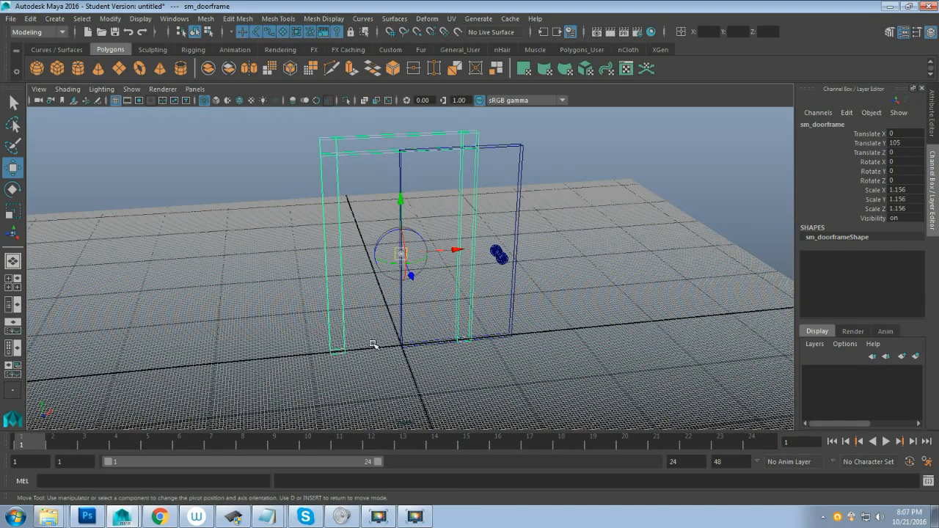
alt+drag(375, 351, 405, 347)
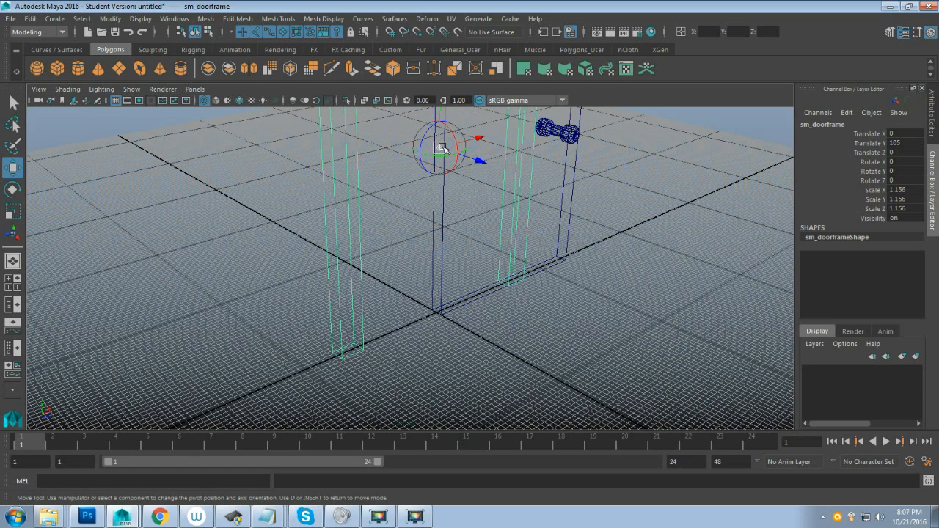
key(v)
drag(440, 147, 328, 354)
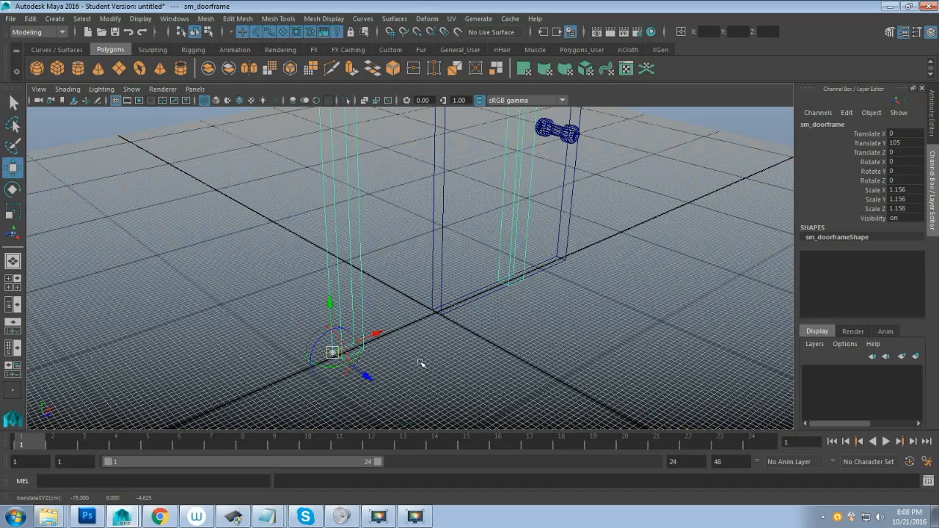
alt+middle_drag(416, 368, 489, 350)
scroll(489, 351, up, 8)
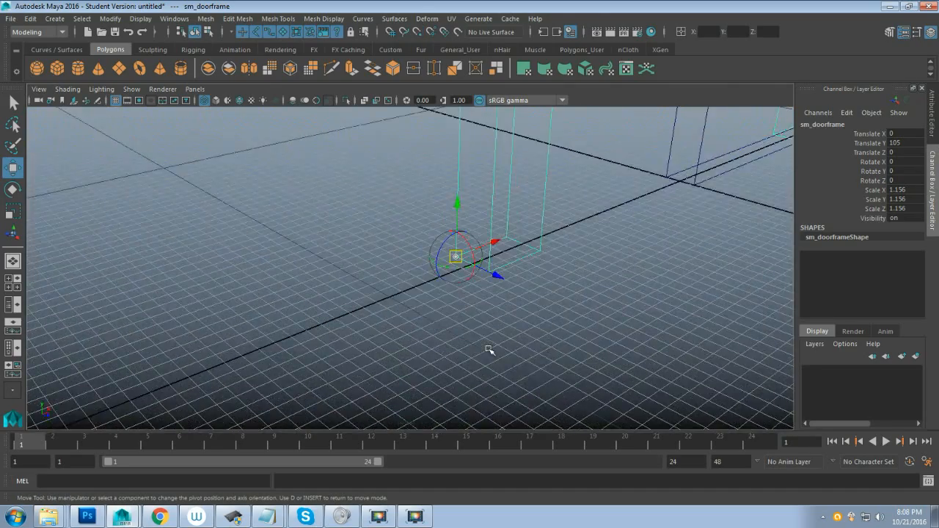
key(v)
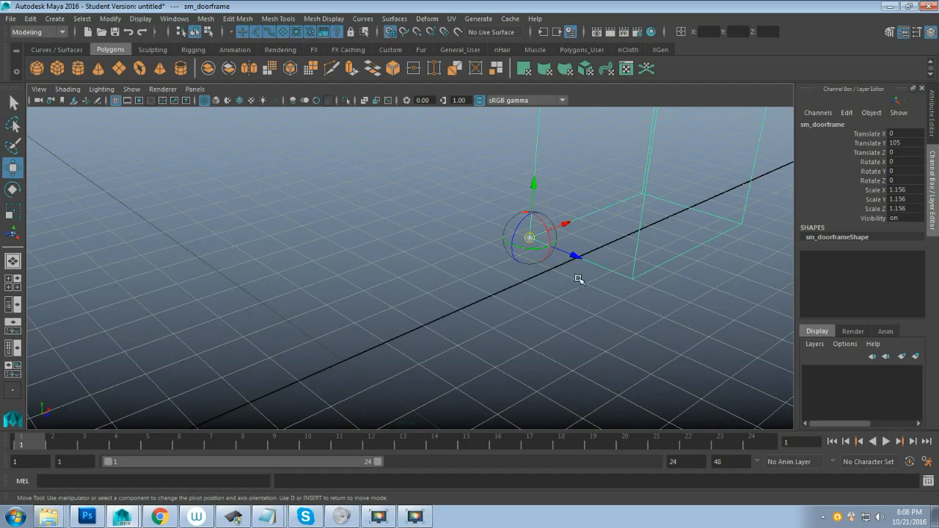
drag(576, 256, 580, 258)
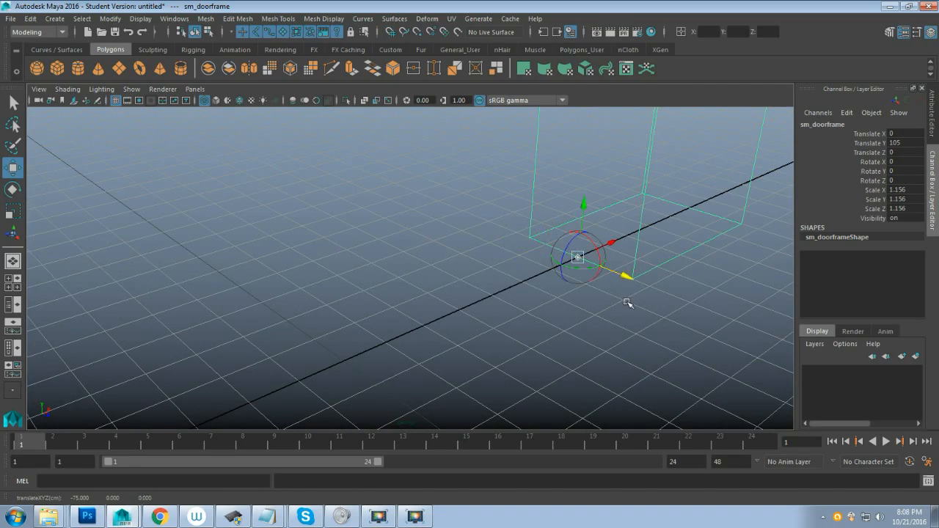
scroll(627, 303, down, 12)
alt+middle_drag(550, 300, 537, 348)
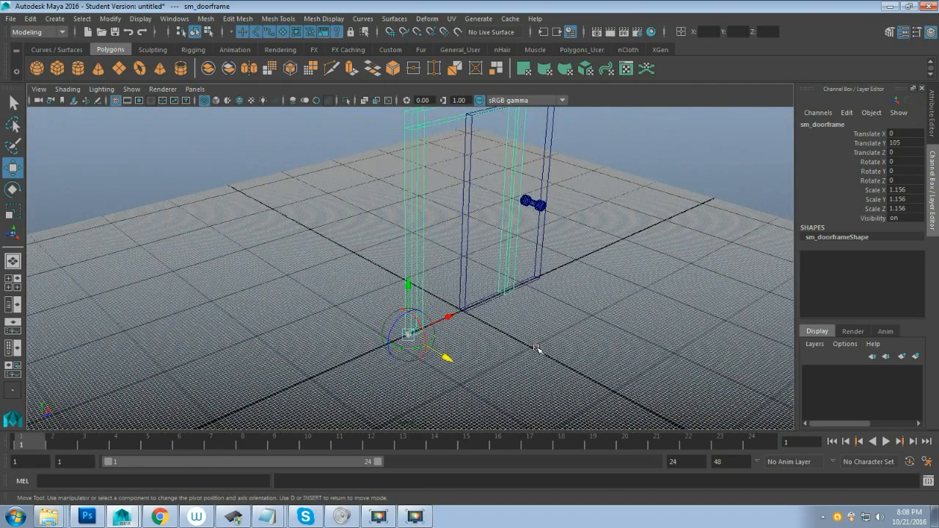
key(d)
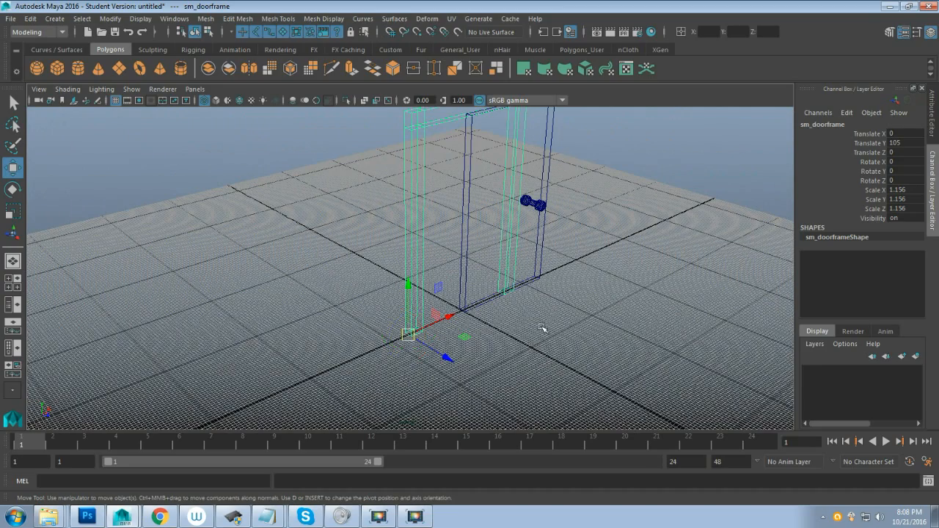
Move the door frame along X to 60 units with grid snapping
alt+drag(541, 316, 491, 310)
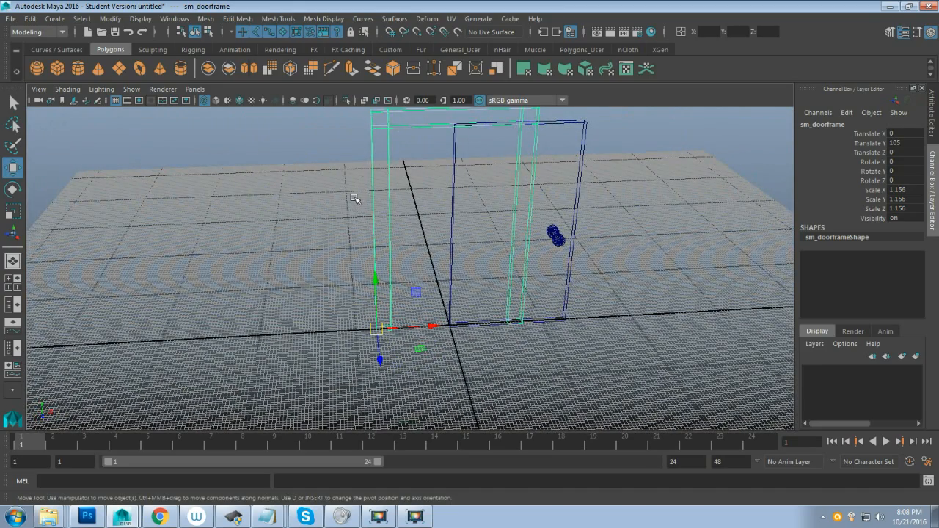
scroll(466, 366, up, 3)
scroll(467, 366, down, 3)
scroll(467, 366, up, 3)
scroll(467, 367, up, 3)
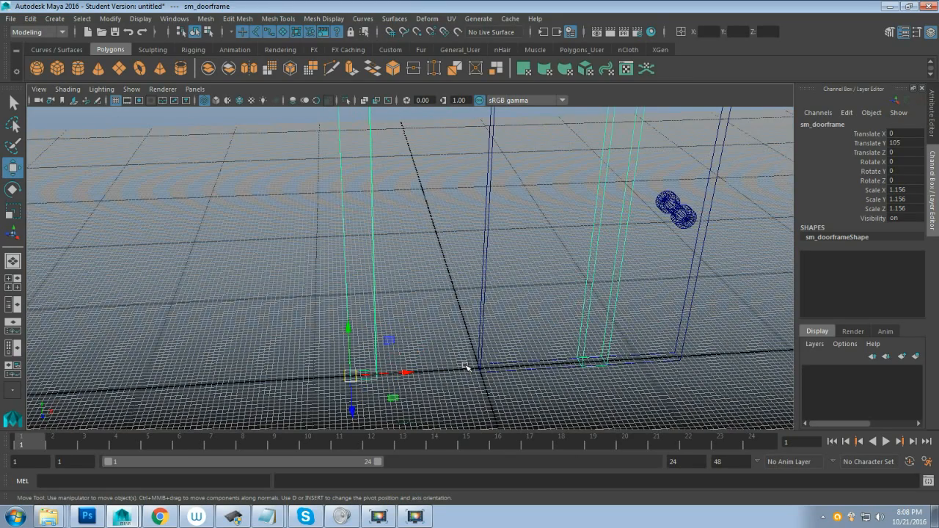
key(x)
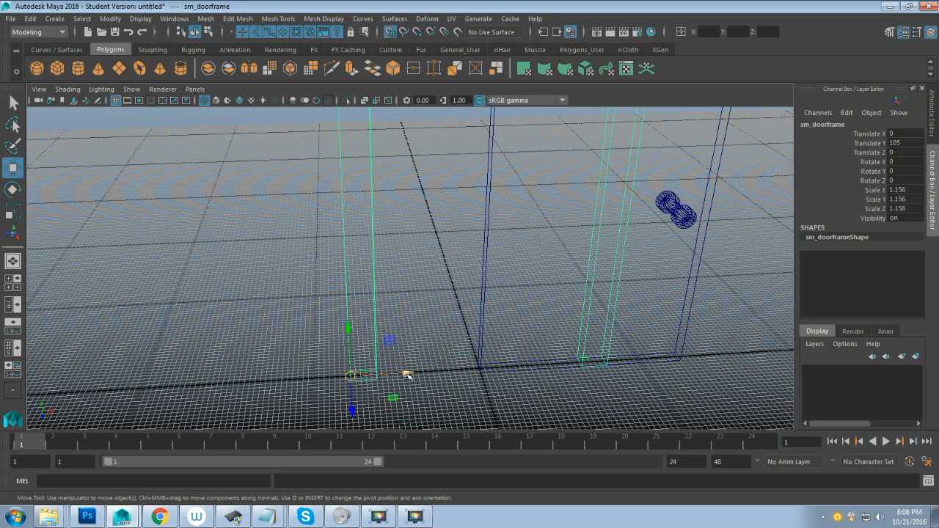
drag(407, 374, 450, 382)
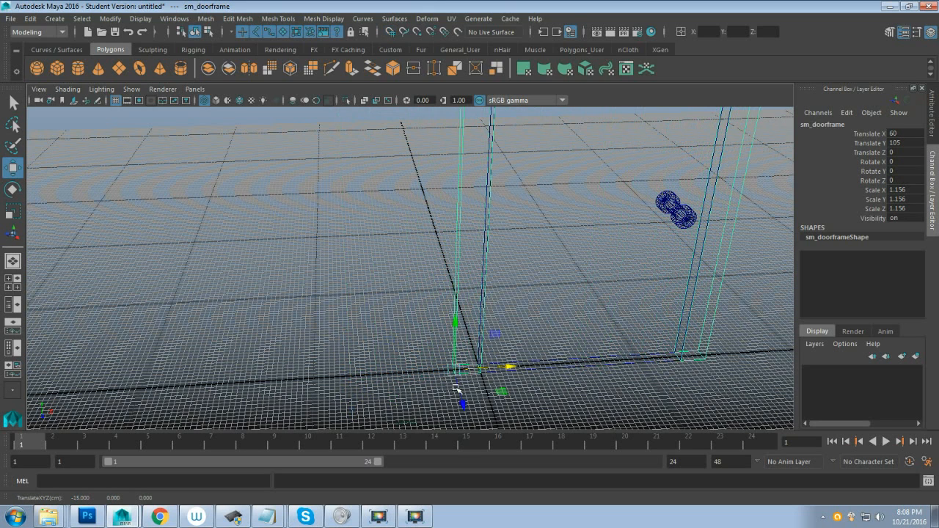
Move the door frame's pivot to the bottom corner that meets the door's hinge corner
scroll(419, 367, up, 2)
alt+middle_drag(427, 371, 397, 254)
scroll(430, 375, up, 5)
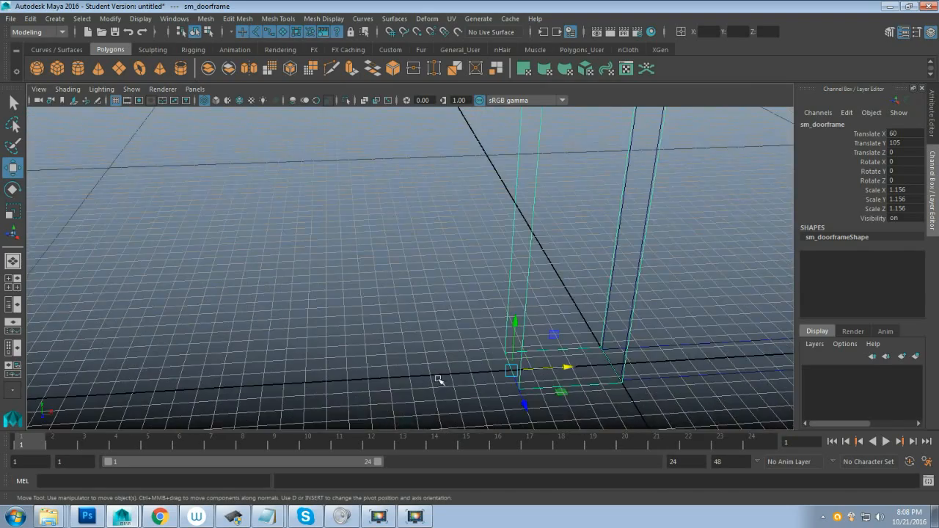
alt+middle_drag(438, 380, 324, 308)
scroll(382, 363, up, 3)
scroll(384, 367, up, 2)
alt+drag(597, 311, 566, 345)
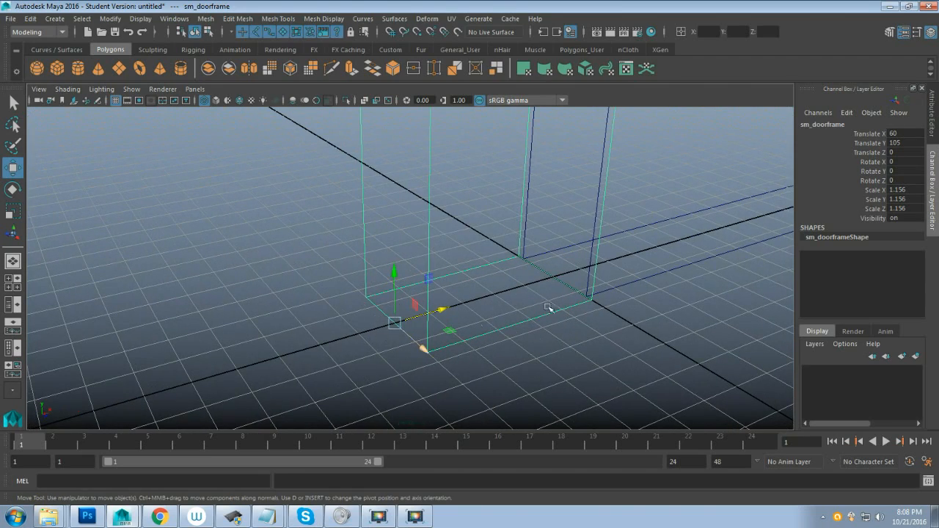
alt+drag(550, 310, 508, 314)
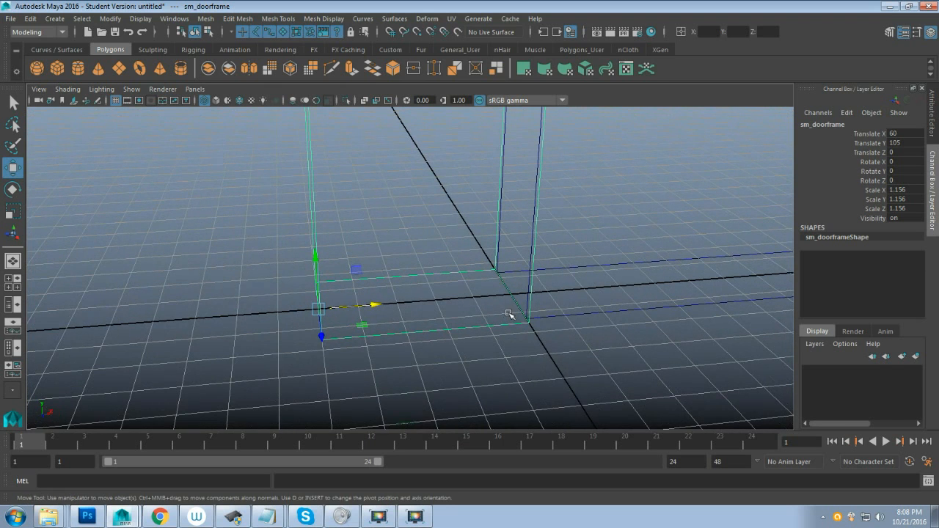
key(d)
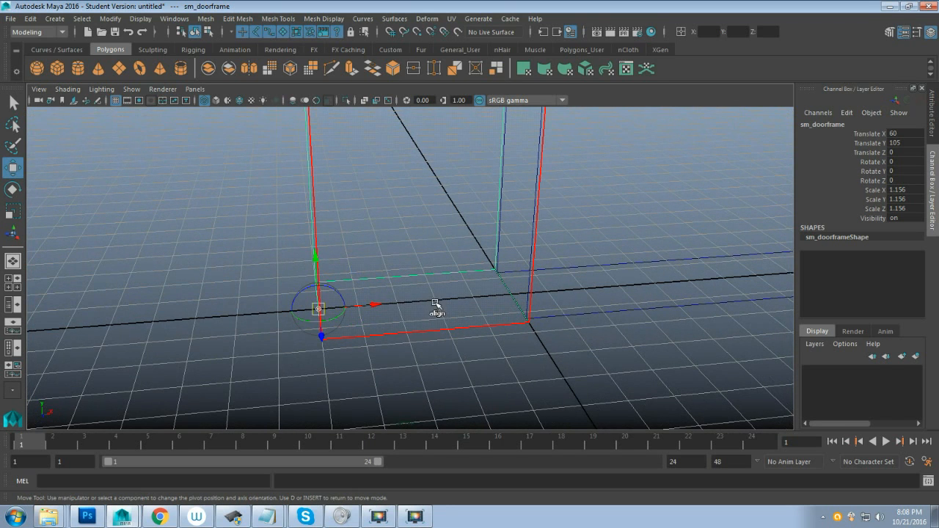
drag(376, 305, 513, 299)
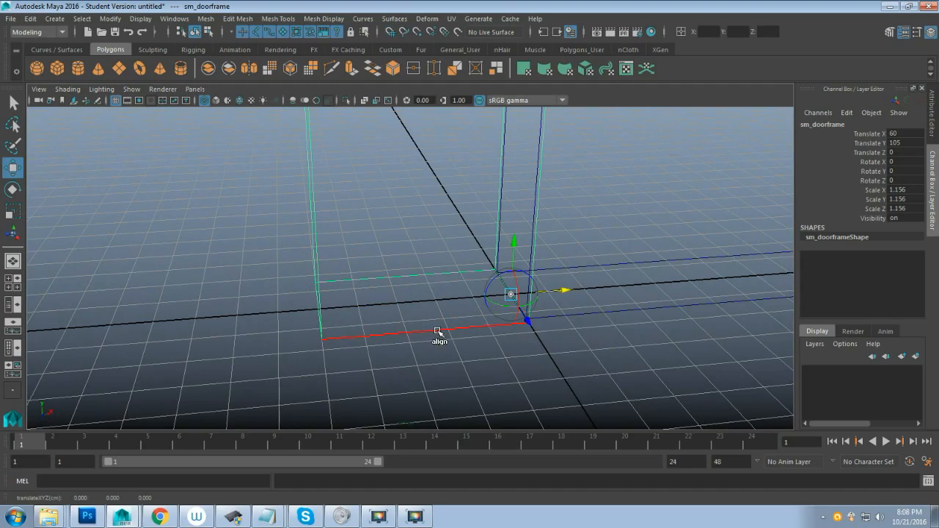
scroll(425, 369, up, 5)
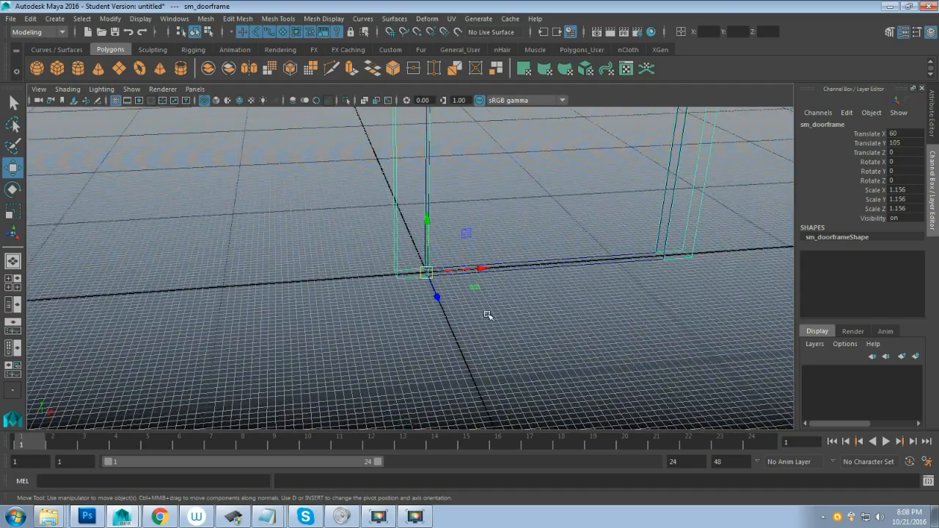
alt+drag(488, 315, 499, 390)
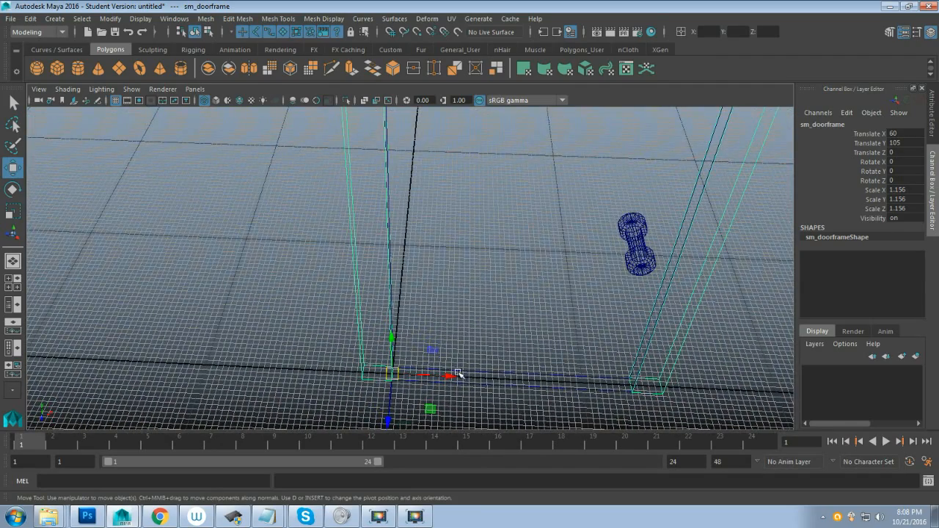
Inspect how the frame fits around the door from several angles in shaded display
click(398, 233)
alt+drag(413, 286, 394, 267)
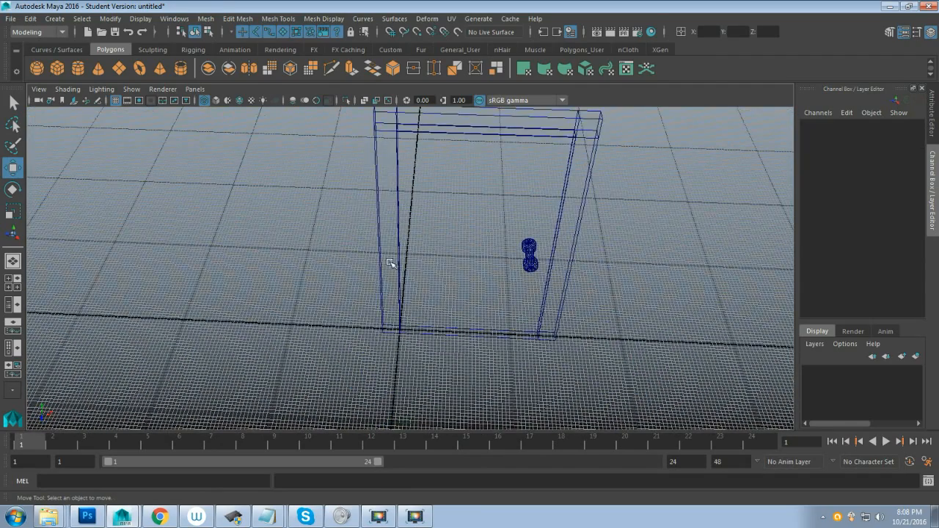
click(379, 240)
alt+drag(477, 353, 459, 310)
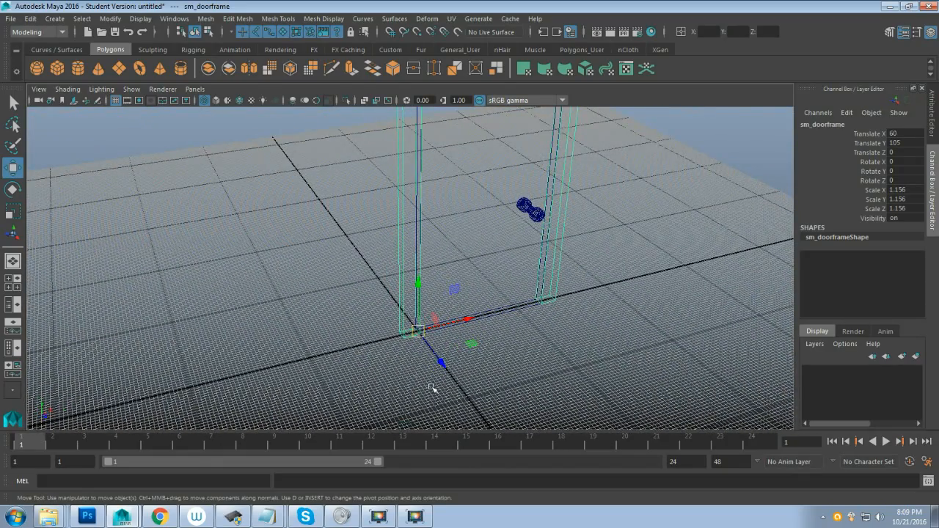
alt+drag(431, 387, 413, 345)
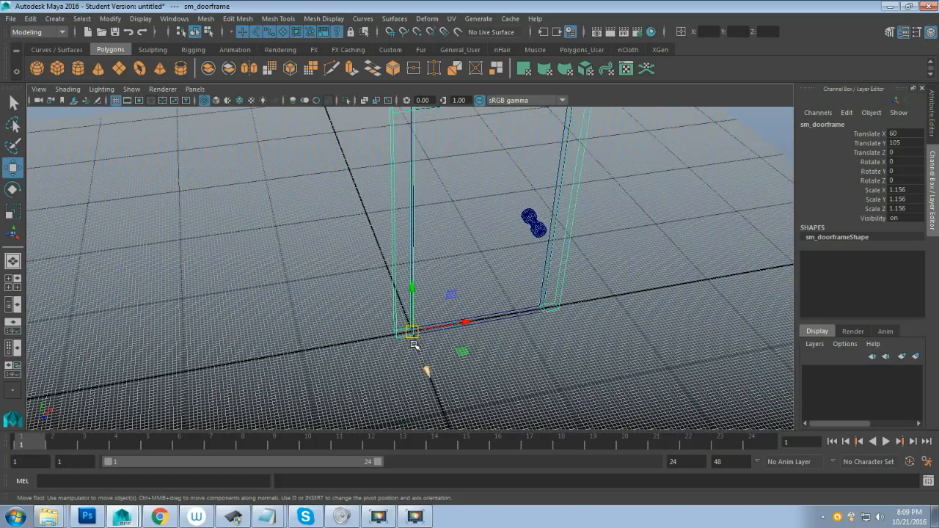
alt+drag(528, 349, 507, 399)
alt+drag(580, 316, 607, 365)
key(5)
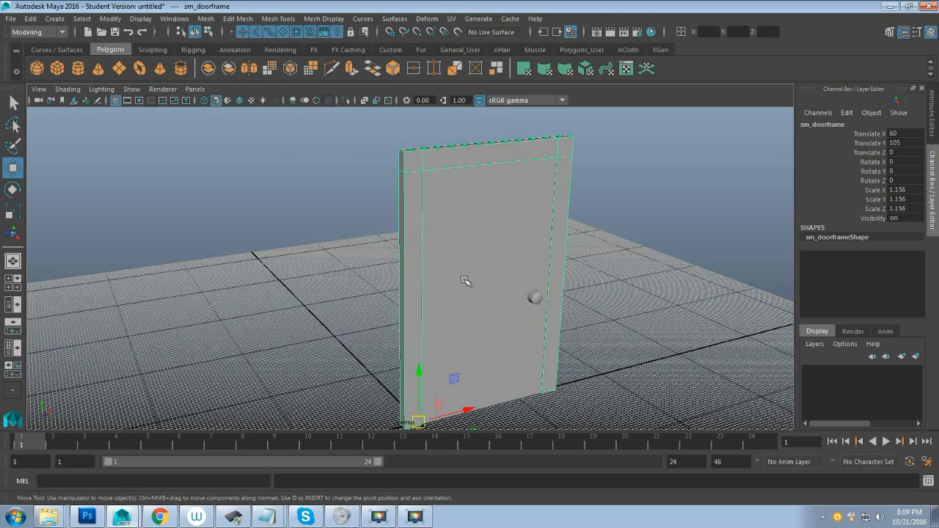
scroll(465, 281, down, 2)
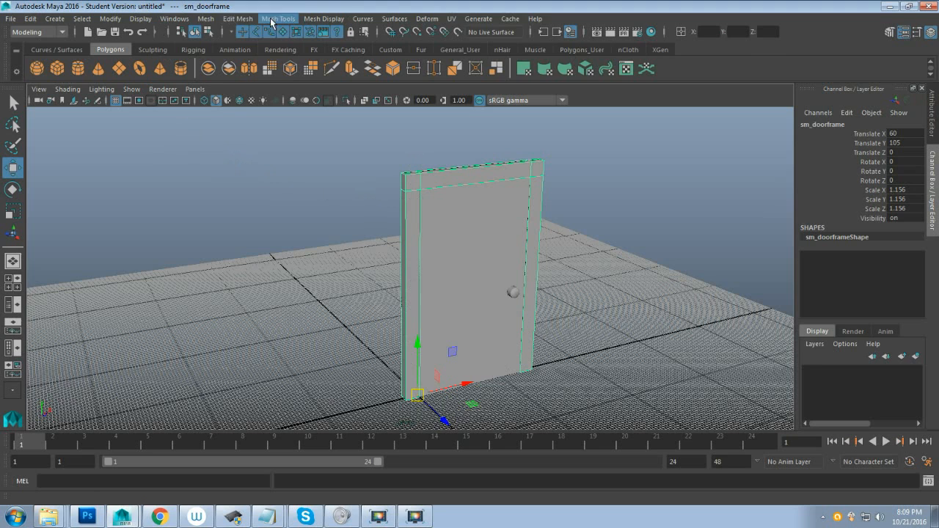
Open the Plug-in Manager
click(174, 19)
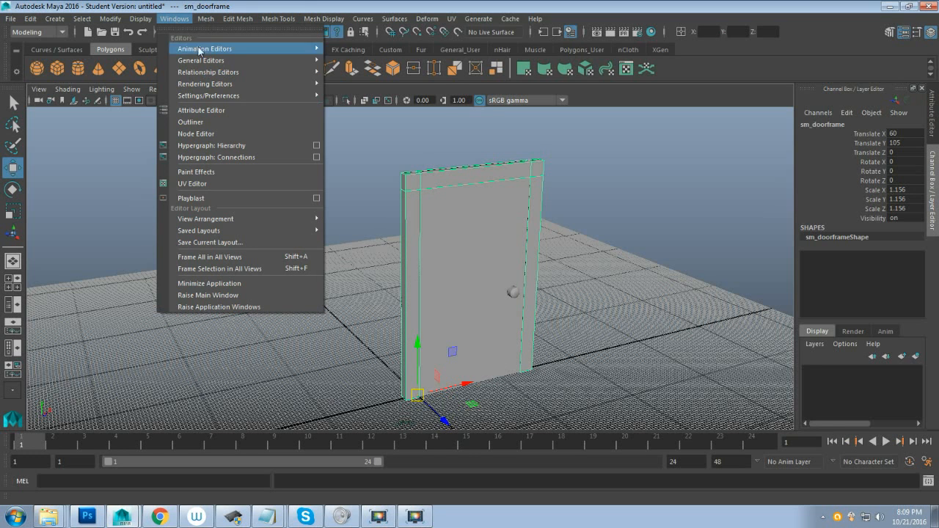
mouse_move(216, 96)
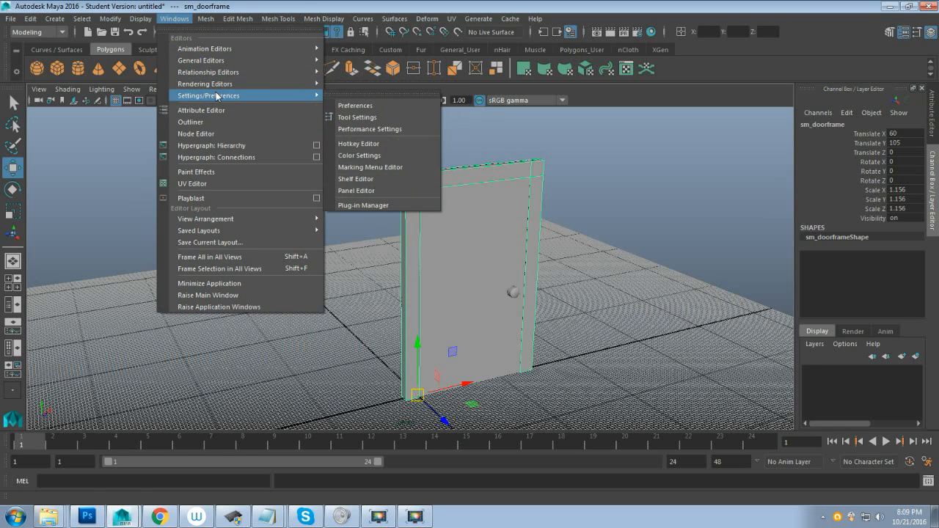
click(375, 206)
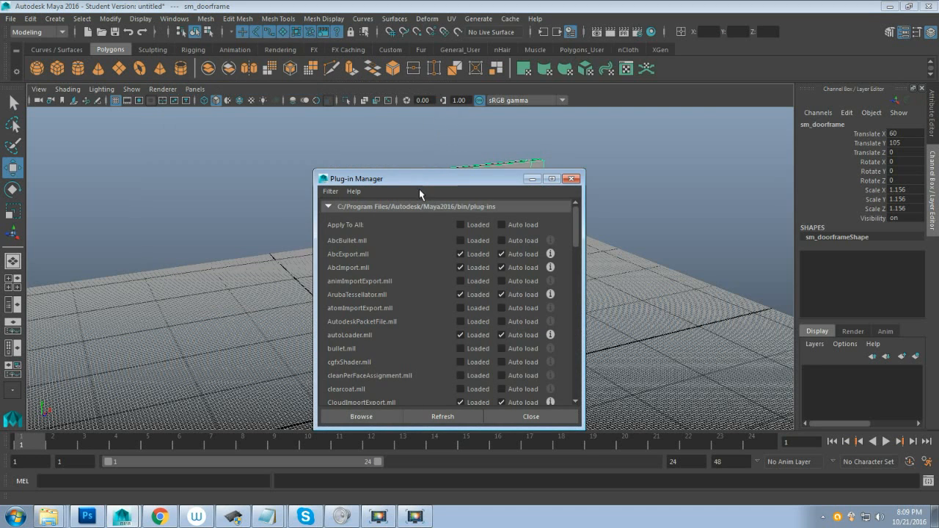
Scroll through the Plug-in Manager's list to check the OBJ export plug-in is loaded, then close it
drag(419, 182, 291, 48)
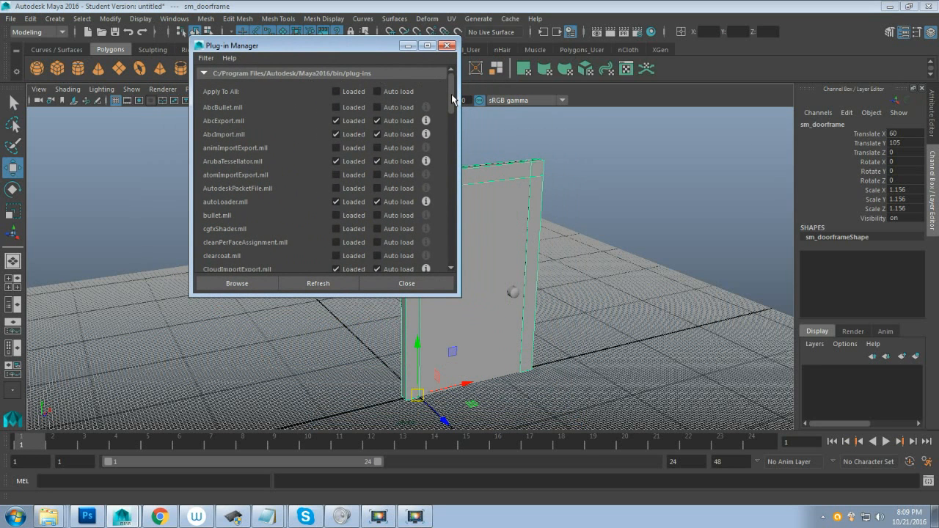
drag(452, 93, 438, 152)
scroll(439, 155, down, 1)
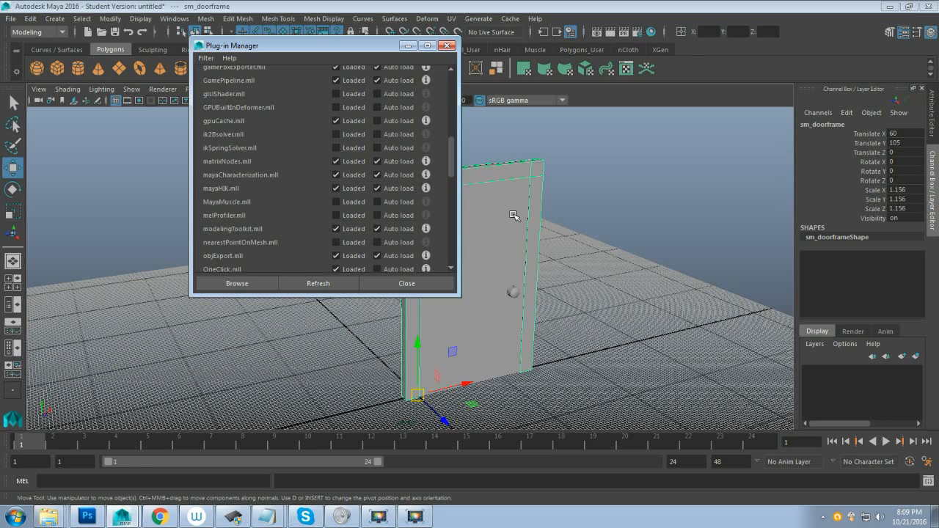
mouse_move(451, 162)
mouse_down()
mouse_move(448, 183)
mouse_move(444, 172)
mouse_up()
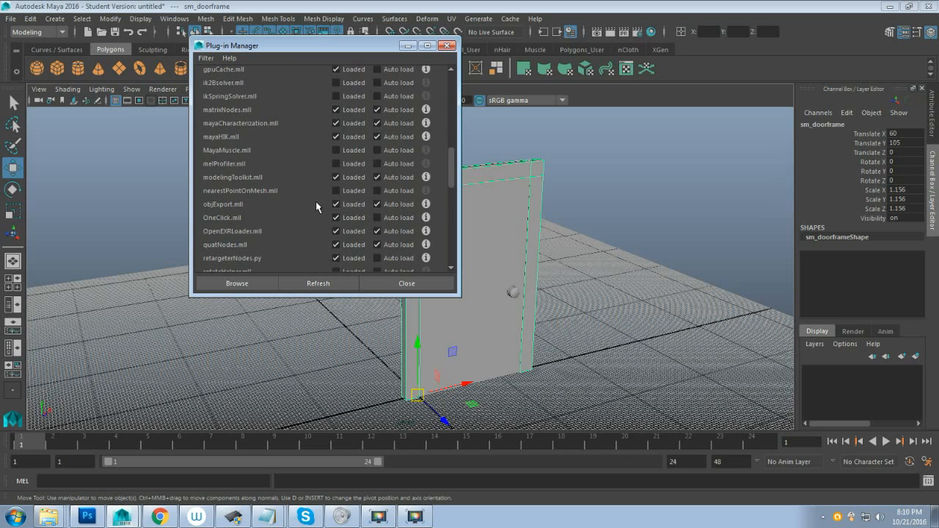
click(406, 283)
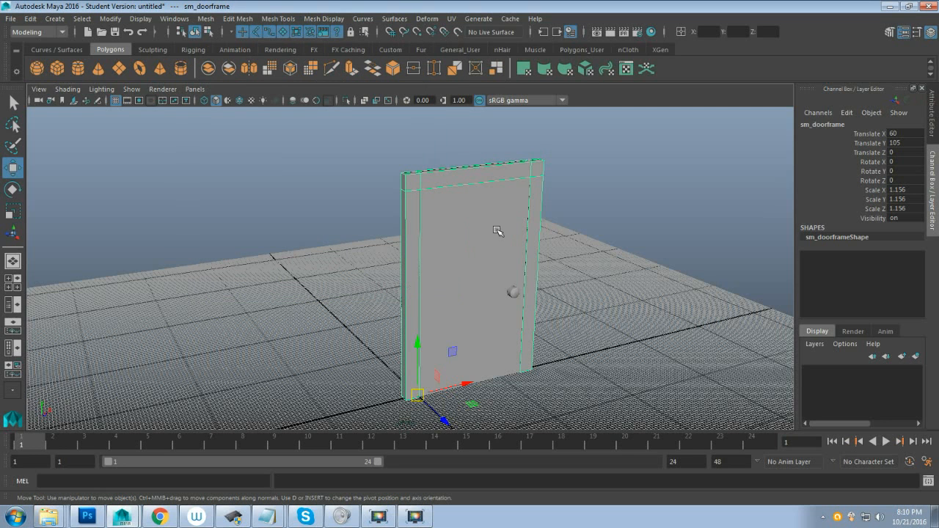
Select the door and export the selection as an OBJexport file named sm_door
click(469, 253)
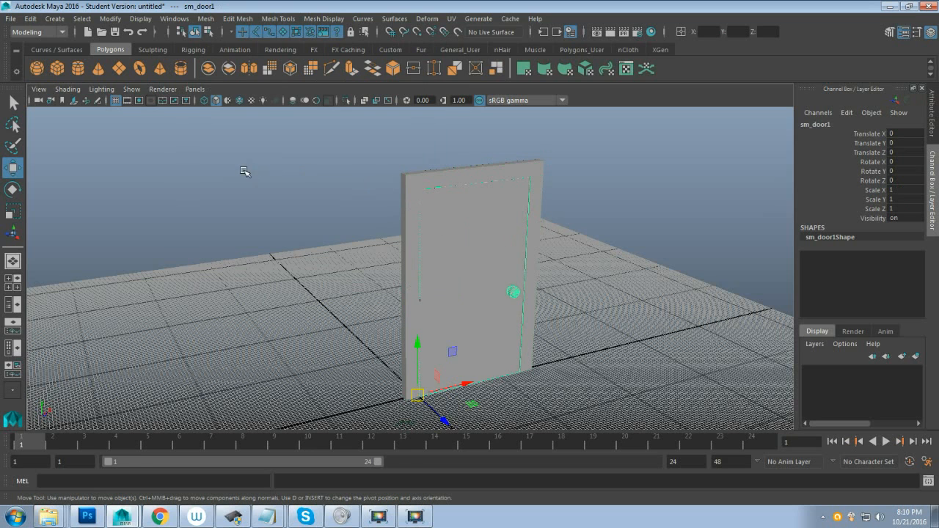
click(9, 20)
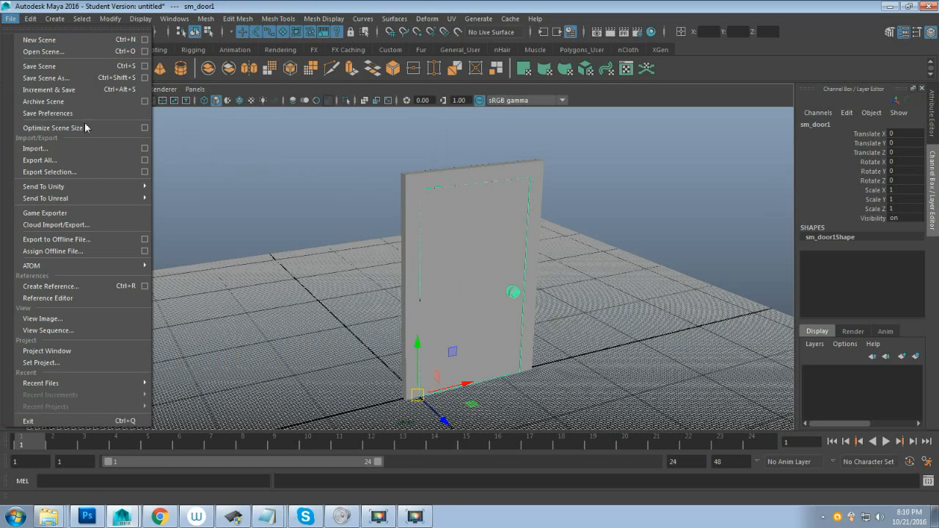
click(72, 172)
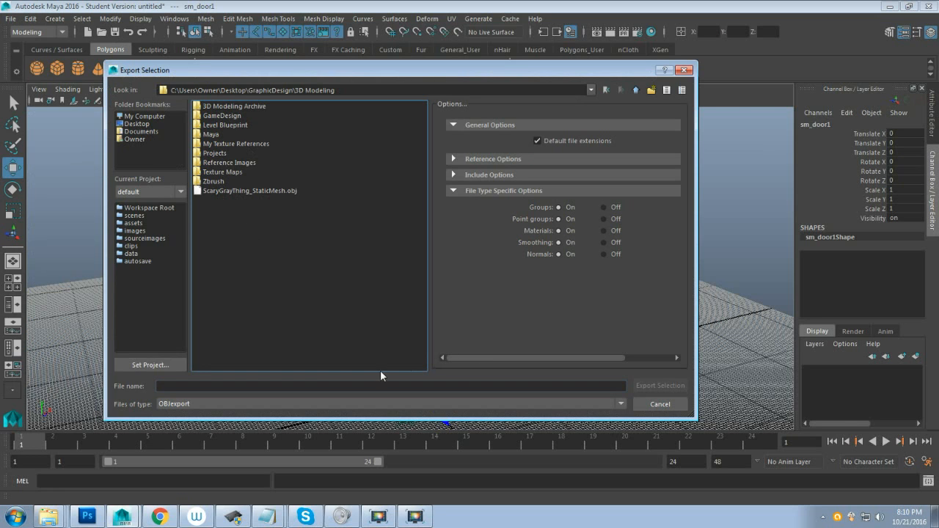
click(360, 386)
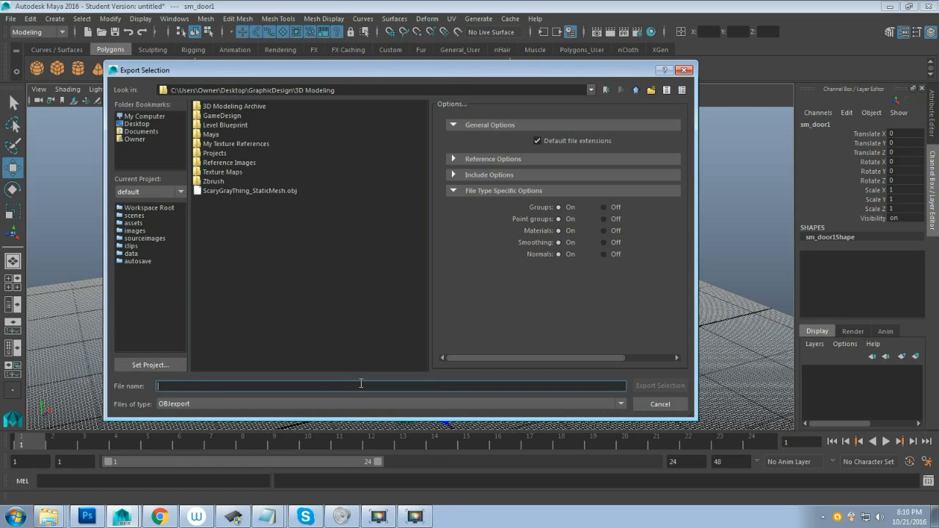
text(sm_)
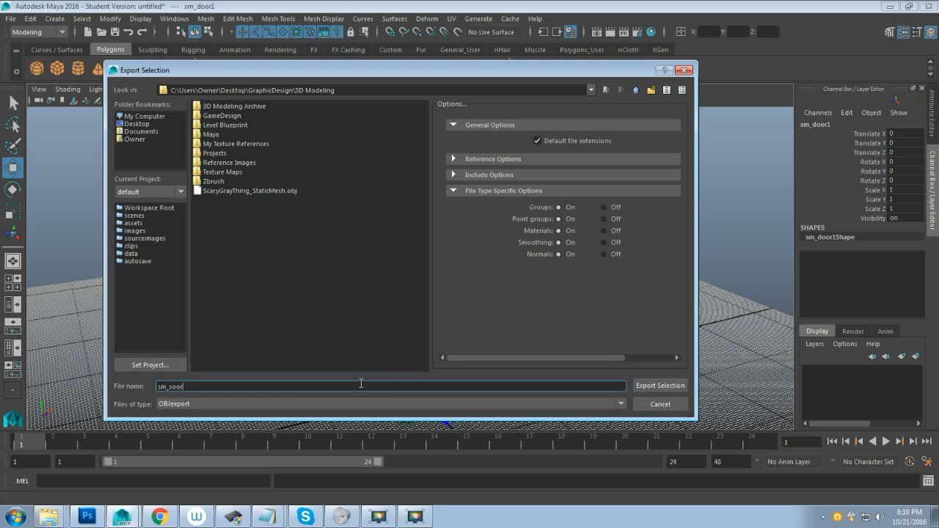
text(door)
click(239, 403)
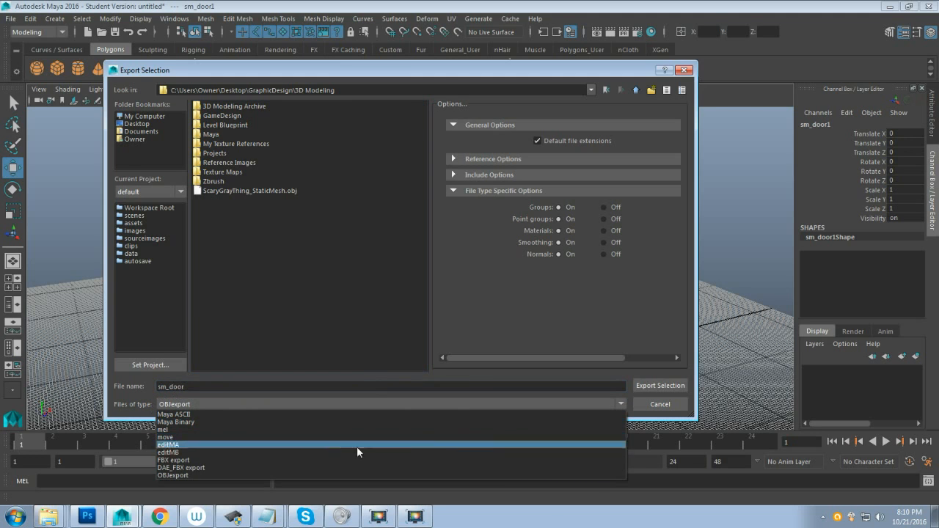
click(235, 474)
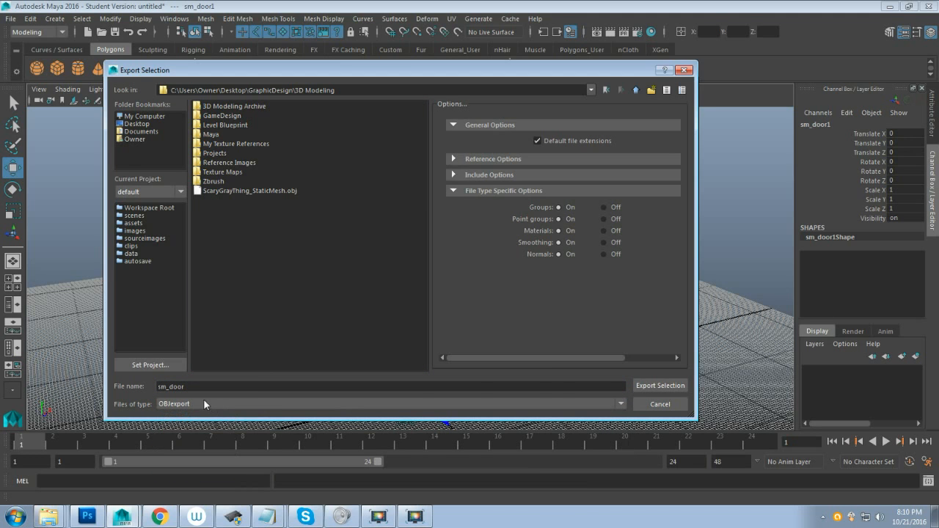
click(637, 386)
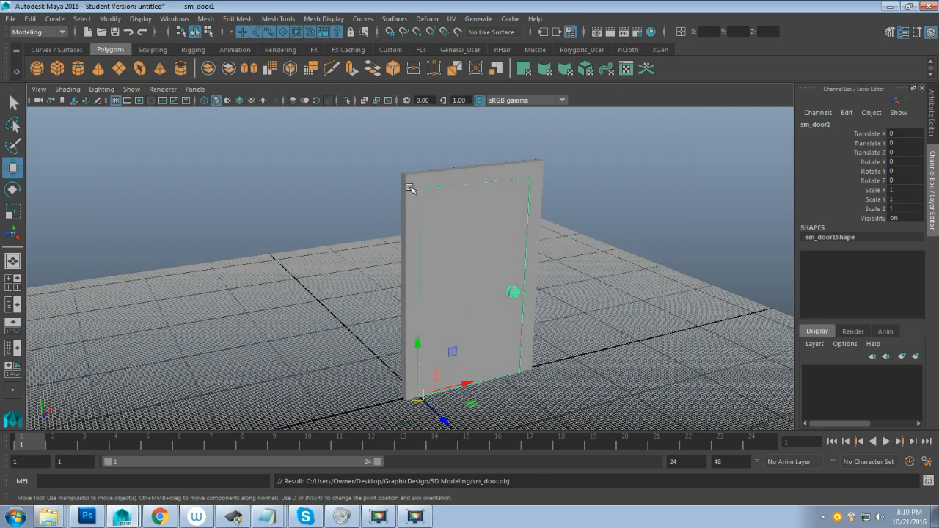
Select the door frame and export it as an OBJexport file named sm_doorframe
click(410, 188)
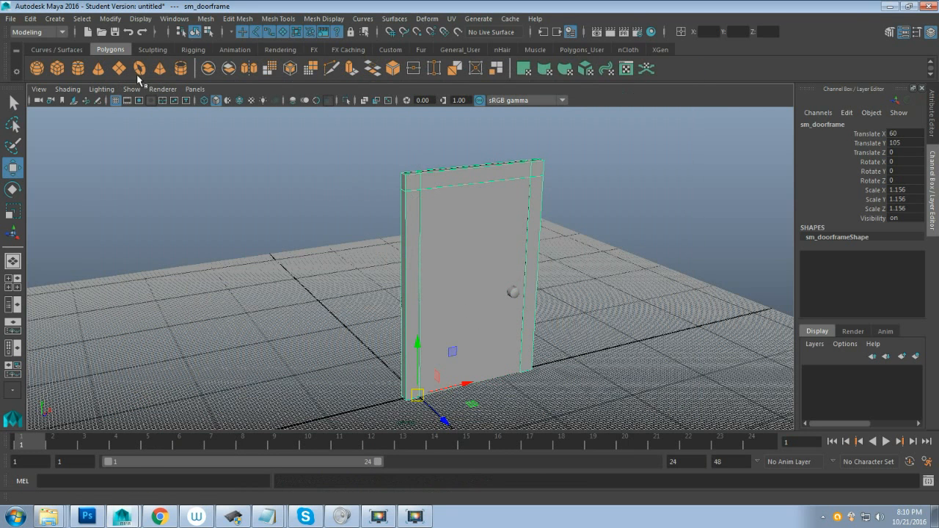
click(9, 19)
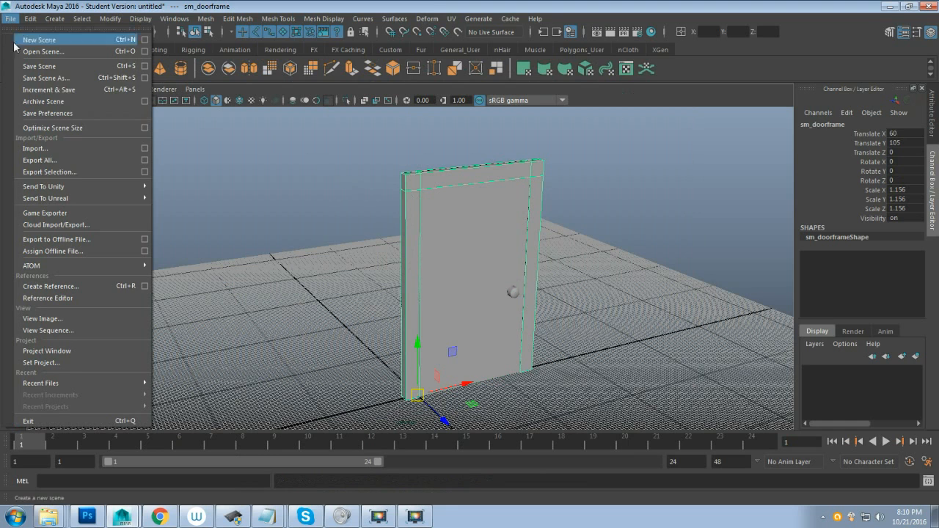
click(81, 173)
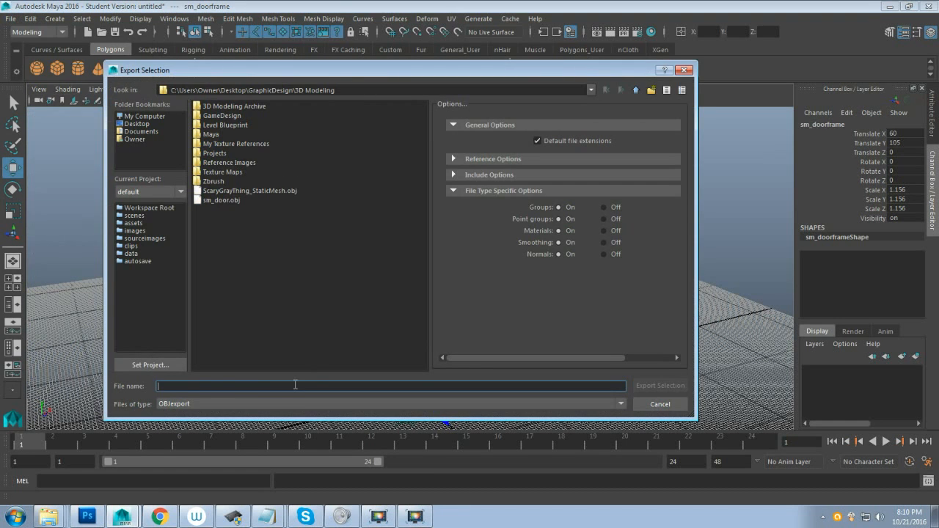
text(sm_d)
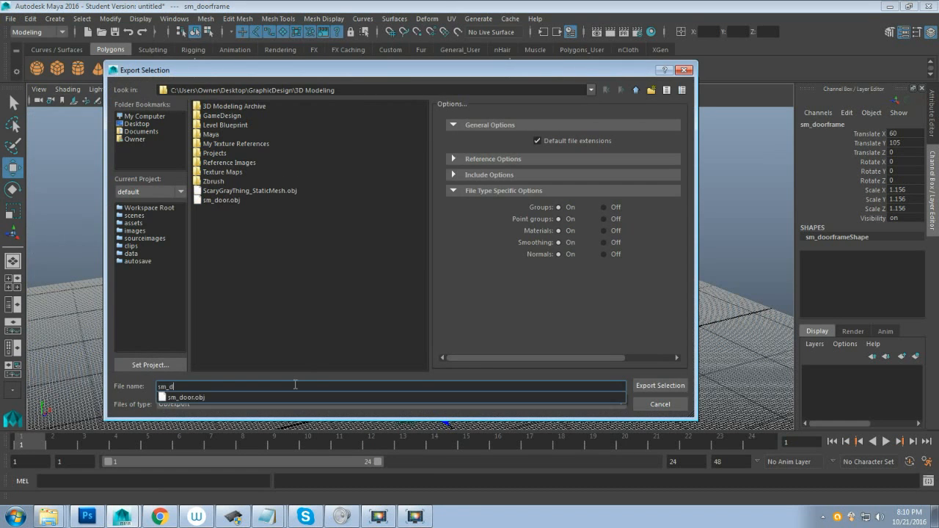
text(oorframe)
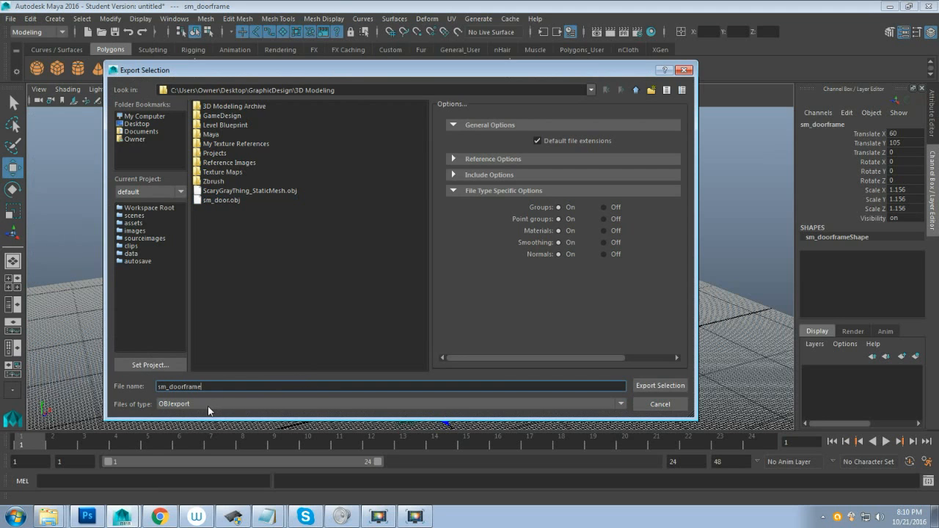
click(658, 385)
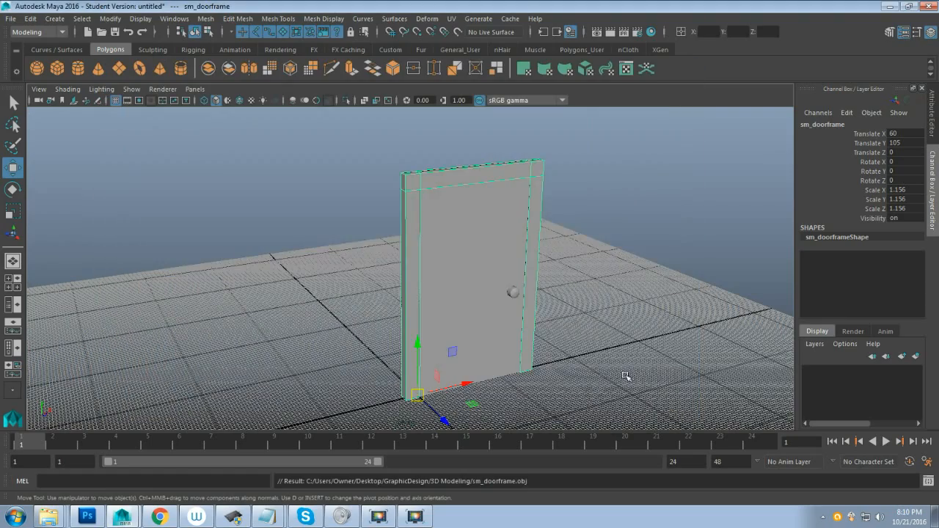
click(569, 333)
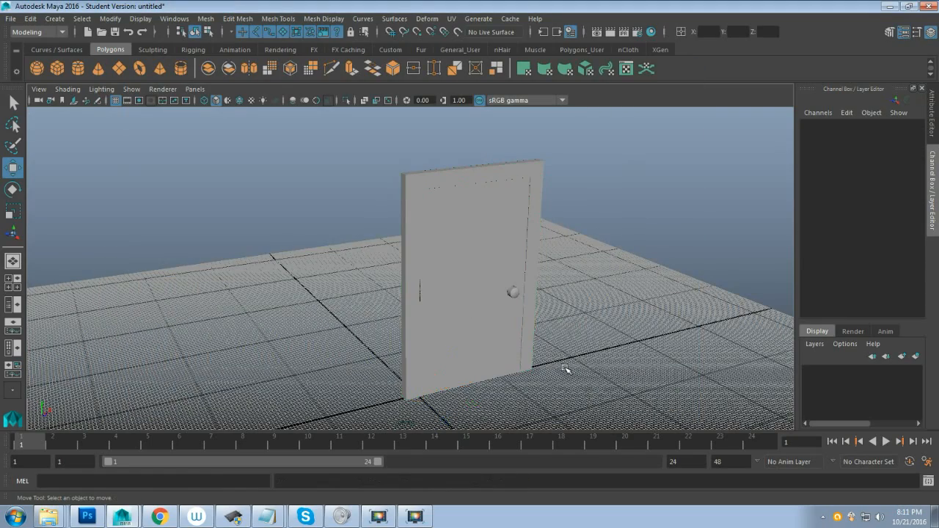
alt+drag(556, 322, 533, 336)
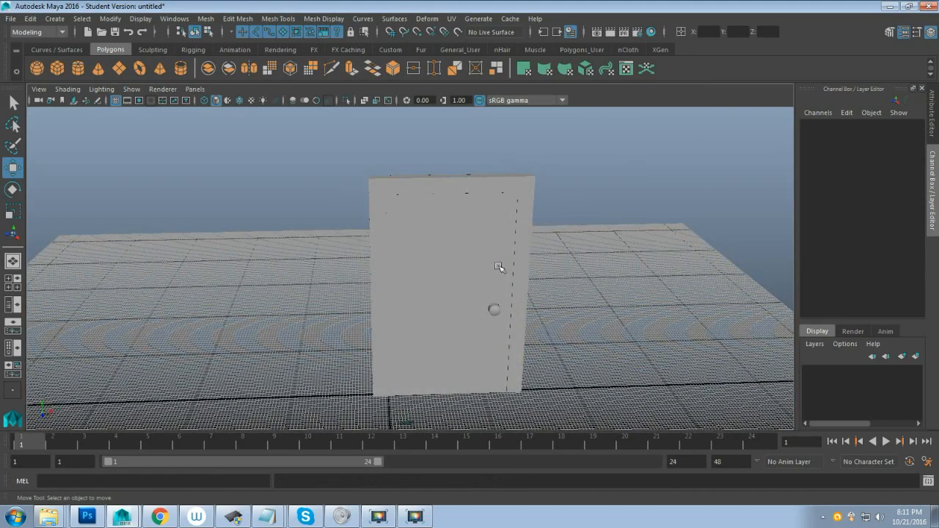
alt+drag(398, 316, 430, 314)
alt+drag(493, 308, 415, 329)
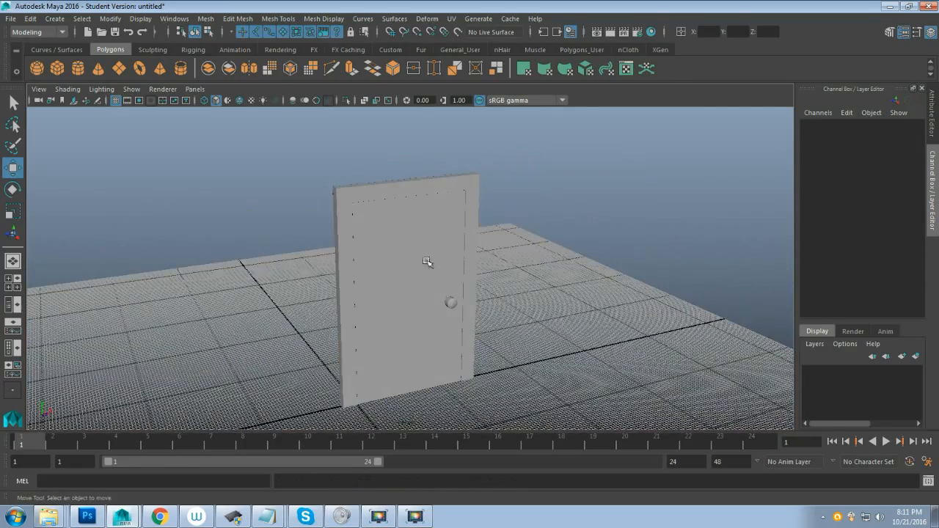